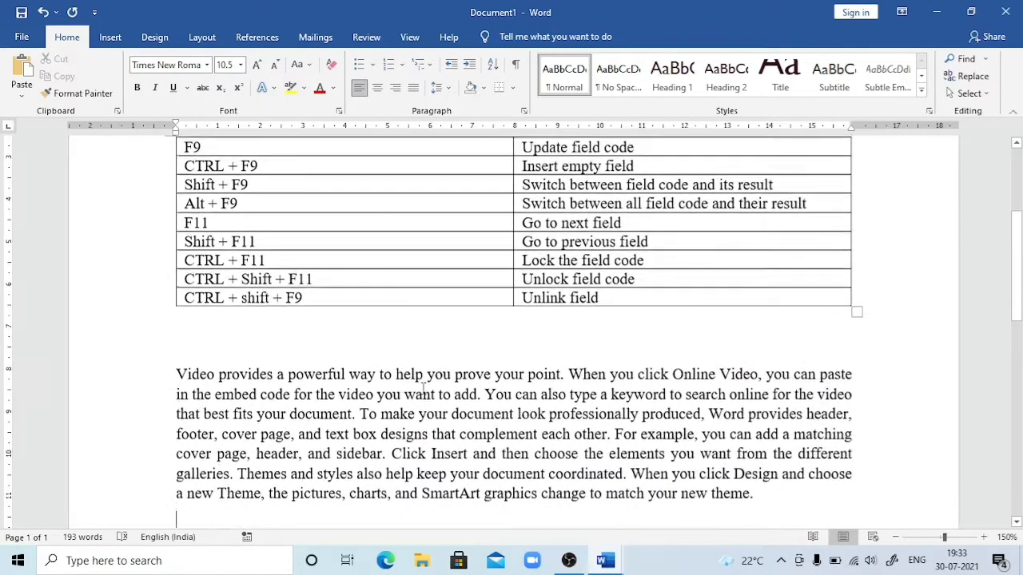
Add blank lines after the sample paragraph until the insertion point reaches the second page.
scroll(424, 388, "down", 1)
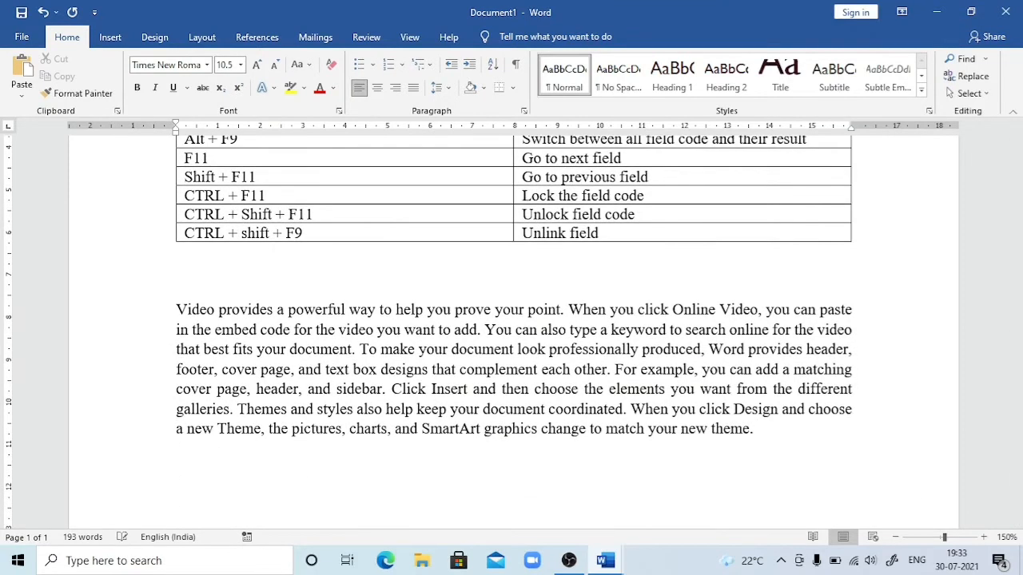
scroll(423, 390, "down", 6)
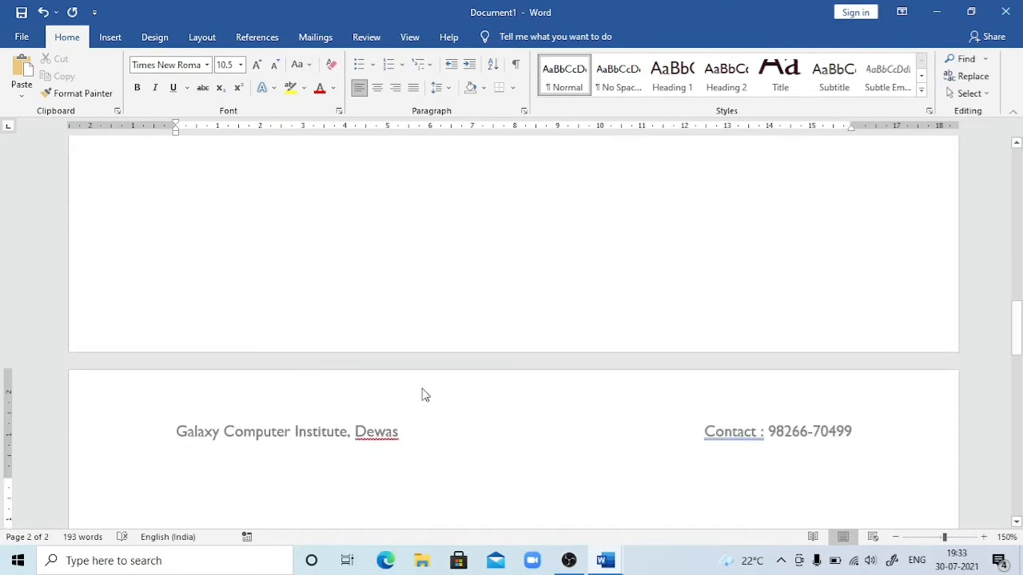
key("Return")
key("Return")
key("Return")
key("Return")
key("Return")
key("Return")
key("Return")
key("Return")
key("Return")
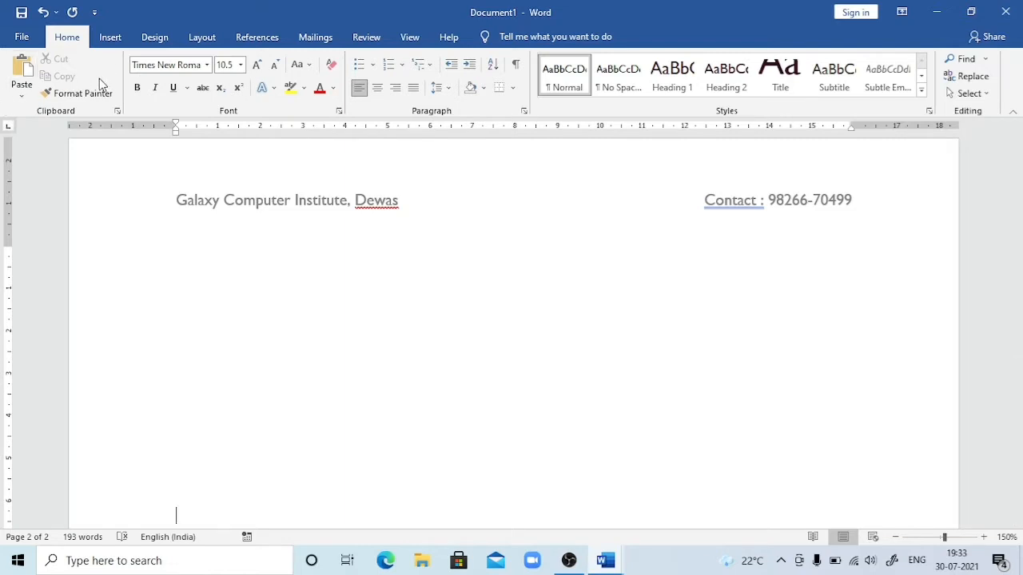
Insert a table with five columns and three rows at the insertion point on the second page.
left_click(111, 37)
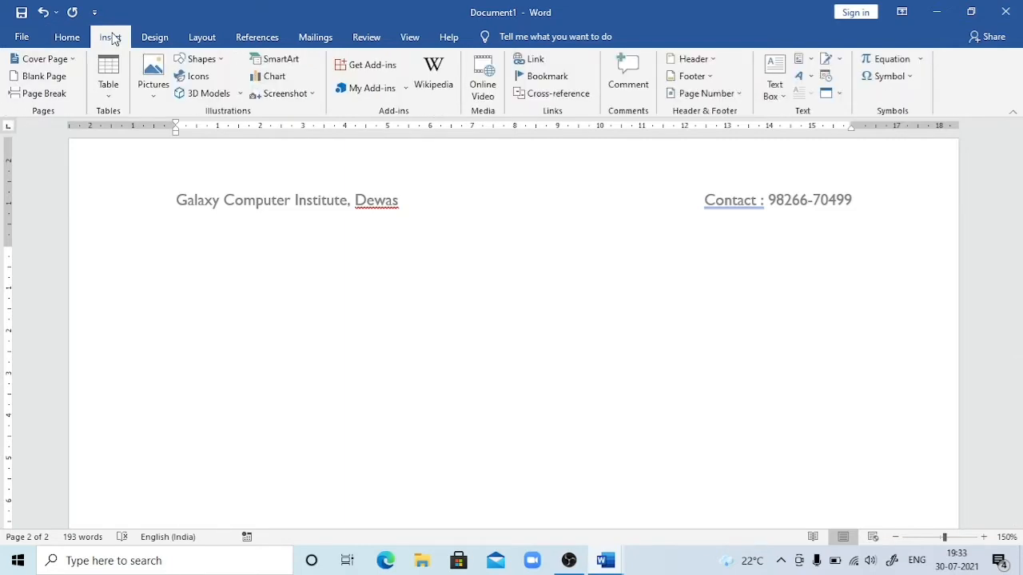
left_click(109, 99)
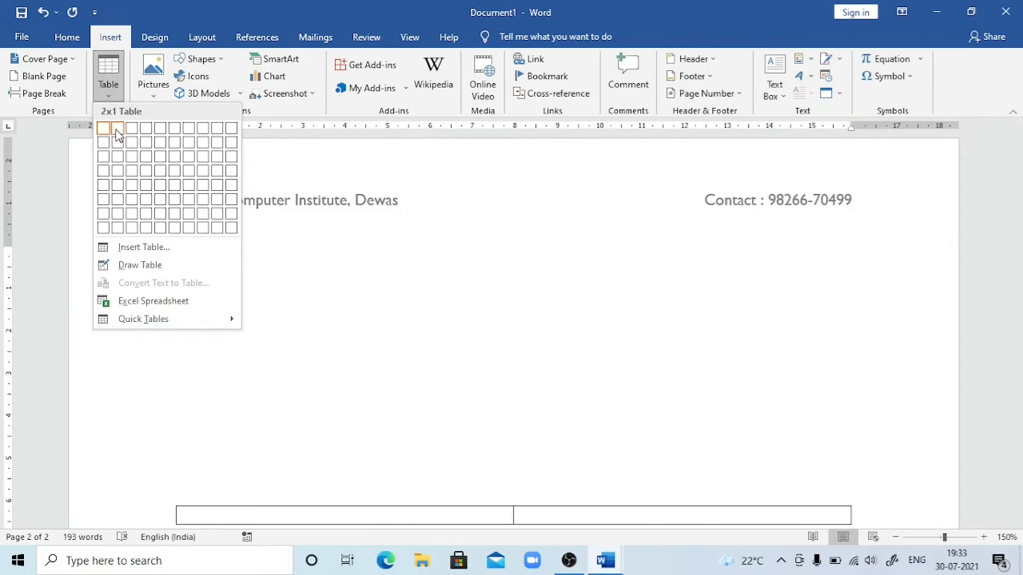
left_click(162, 156)
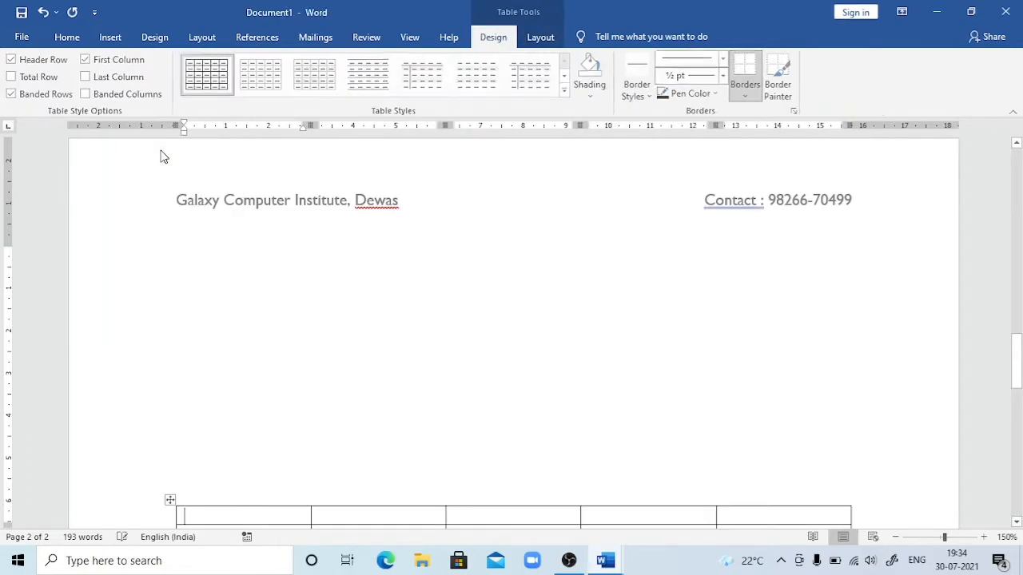
Delete the surplus empty lines between the page header and the five-column table.
left_click(181, 292)
key("Delete")
key("Delete")
key("Delete")
key("Delete")
key("Delete")
key("Delete")
key("Delete")
key("Delete")
key("Delete")
key("Delete")
key("Delete")
key("Delete")
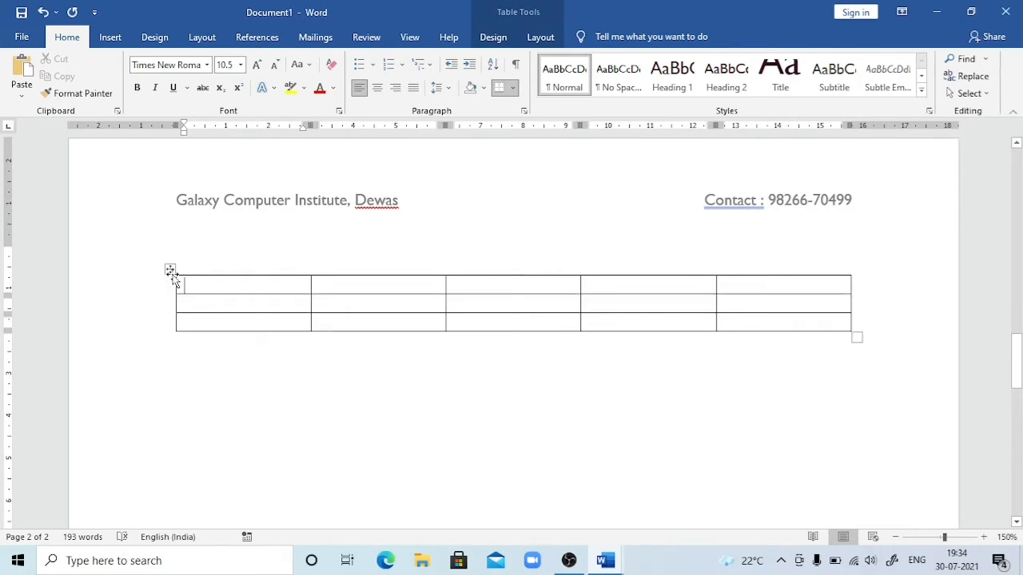
Insert a second table with 6 columns and 5 rows below the five-column table, specifying its size numerically.
left_click(185, 367)
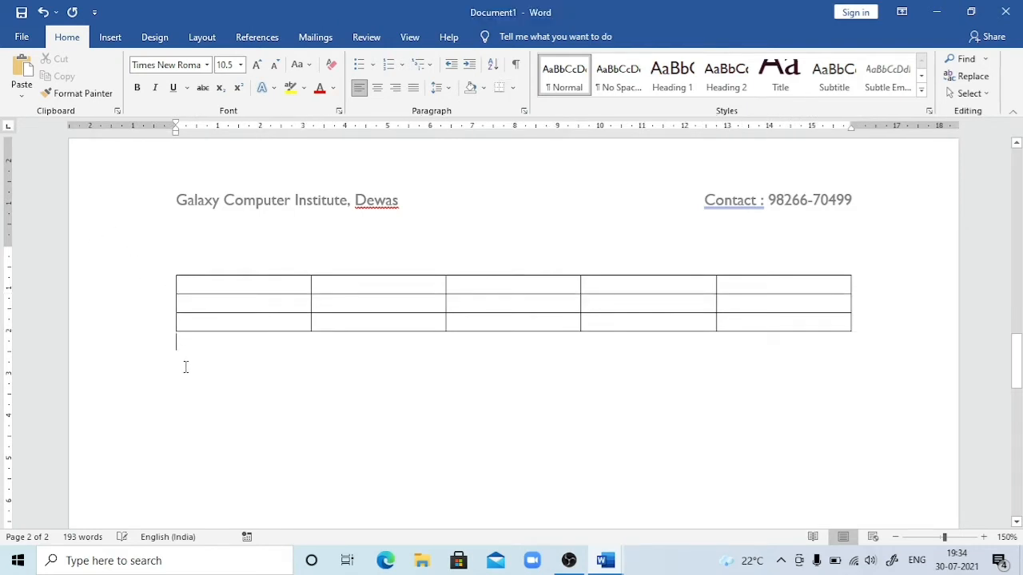
left_click(110, 38)
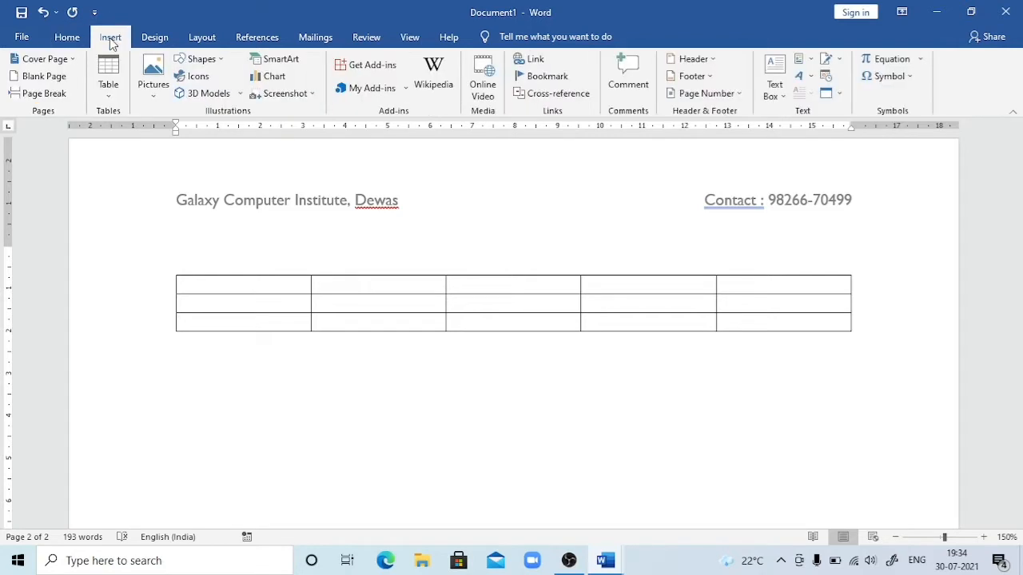
left_click(109, 99)
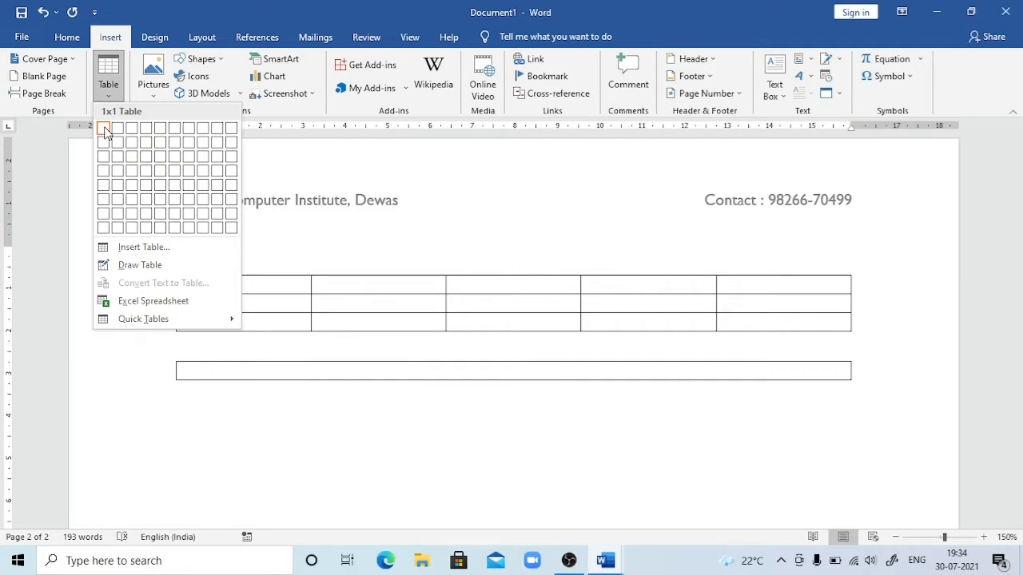
left_click(138, 249)
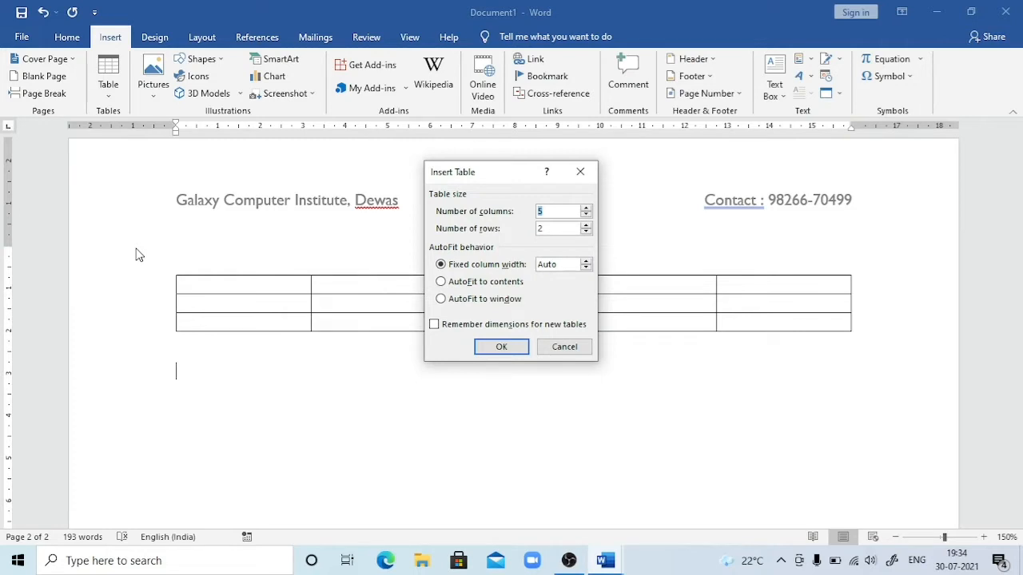
type("6")
key("Tab")
type("5")
left_click(502, 347)
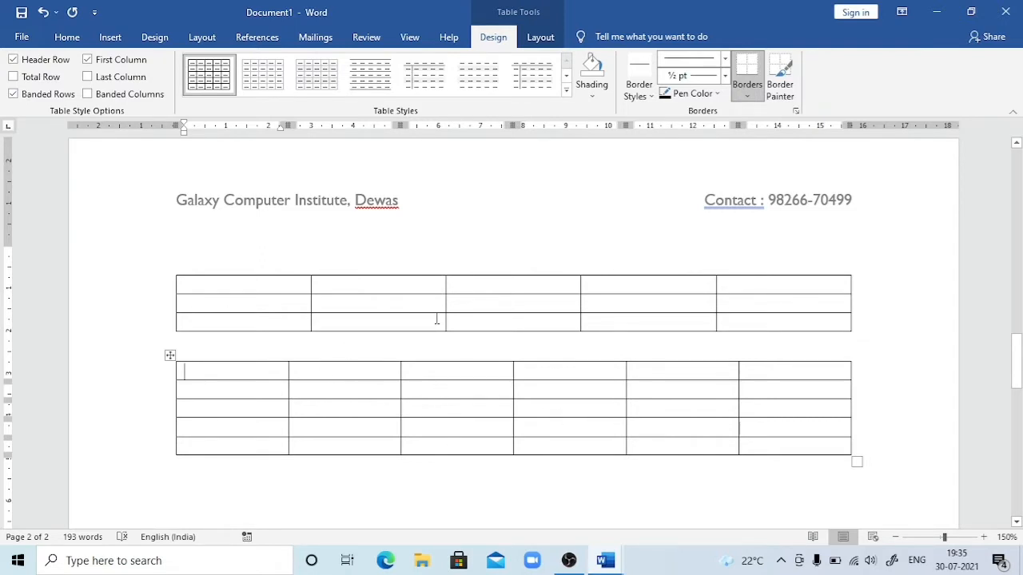
Add blank line spacing below the six-column table.
left_click(180, 472)
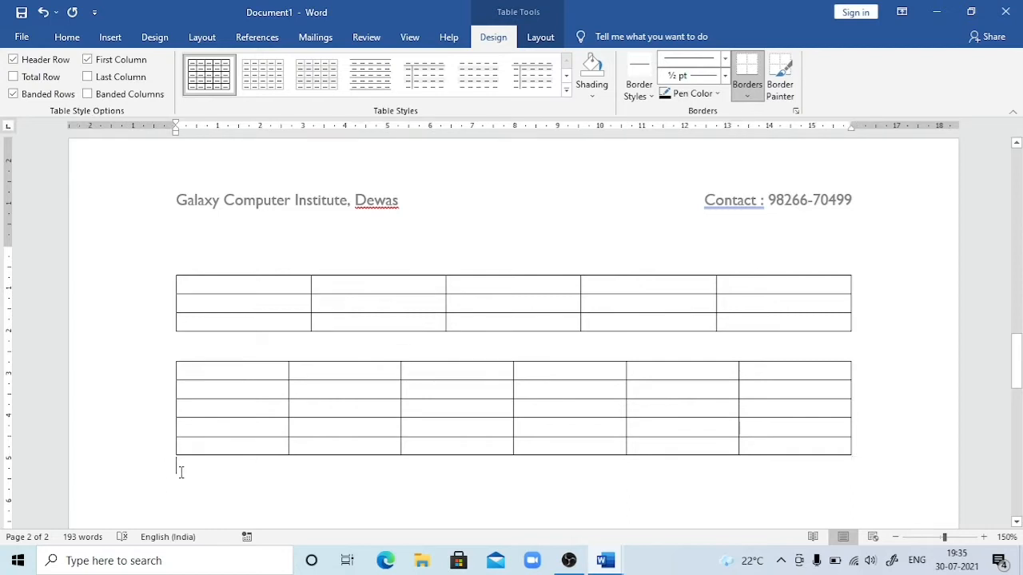
key("Return")
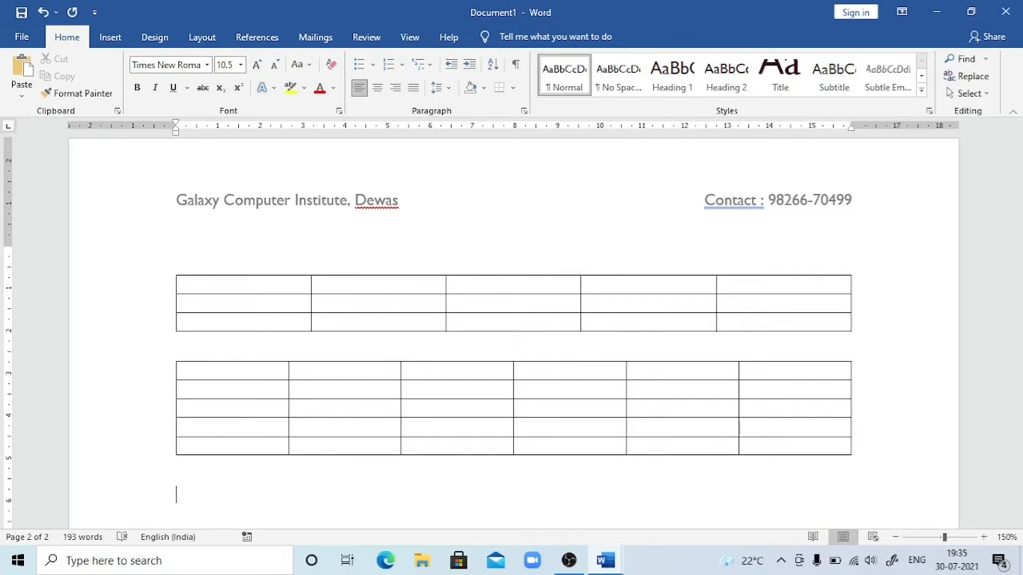
key("Return")
key("Return")
key("Return")
key("Return")
key("Return")
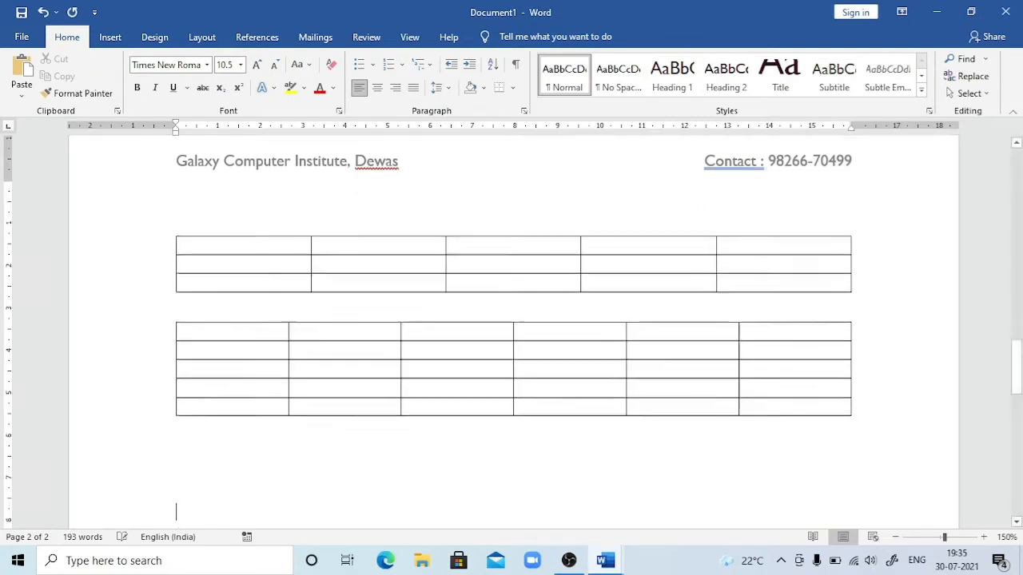
key("BackSpace")
key("BackSpace")
key("BackSpace")
key("BackSpace")
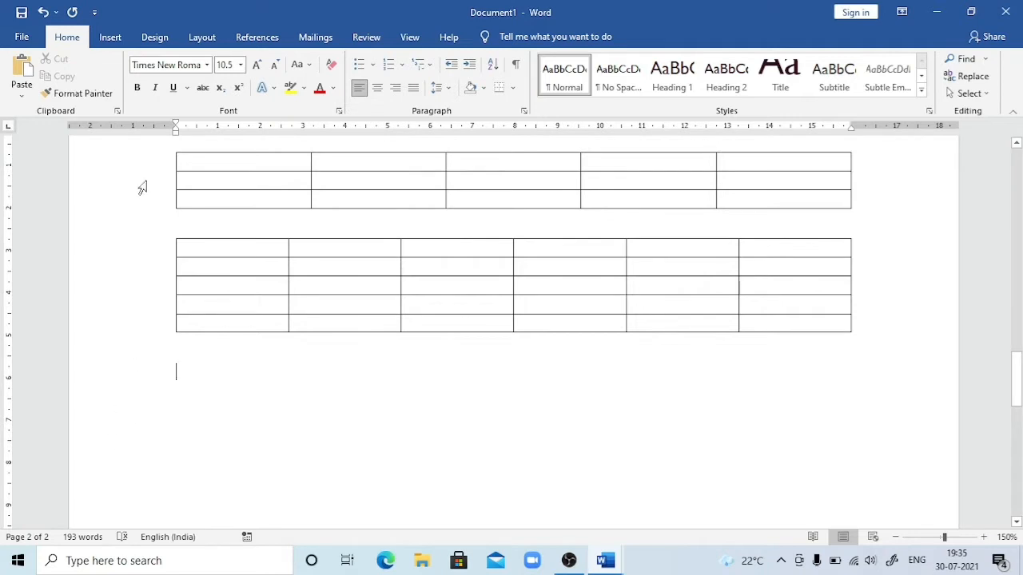
Draw a freehand table outline about 15.5 cm wide and 2.65 cm high below the six-column table.
left_click(111, 37)
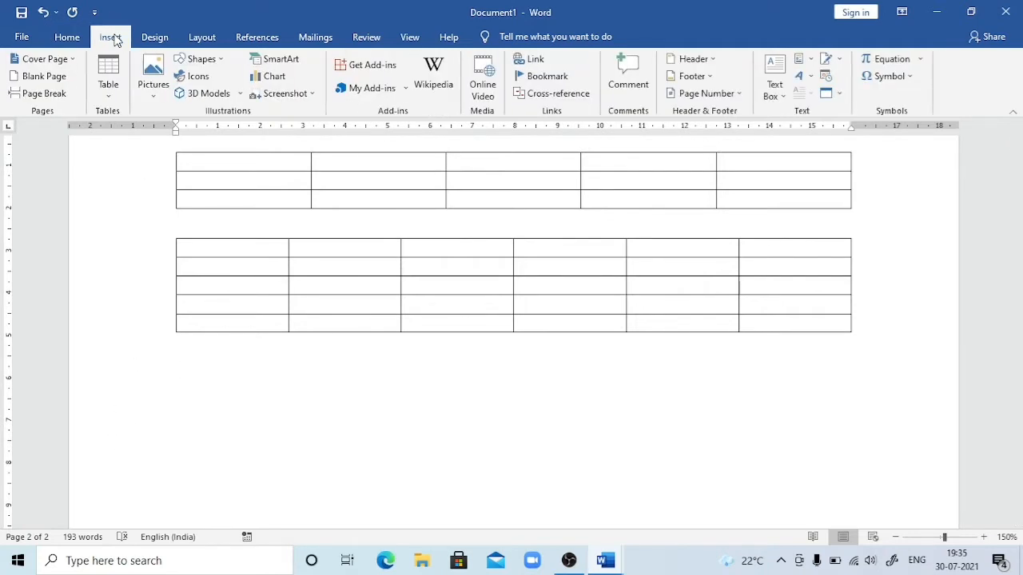
left_click(111, 95)
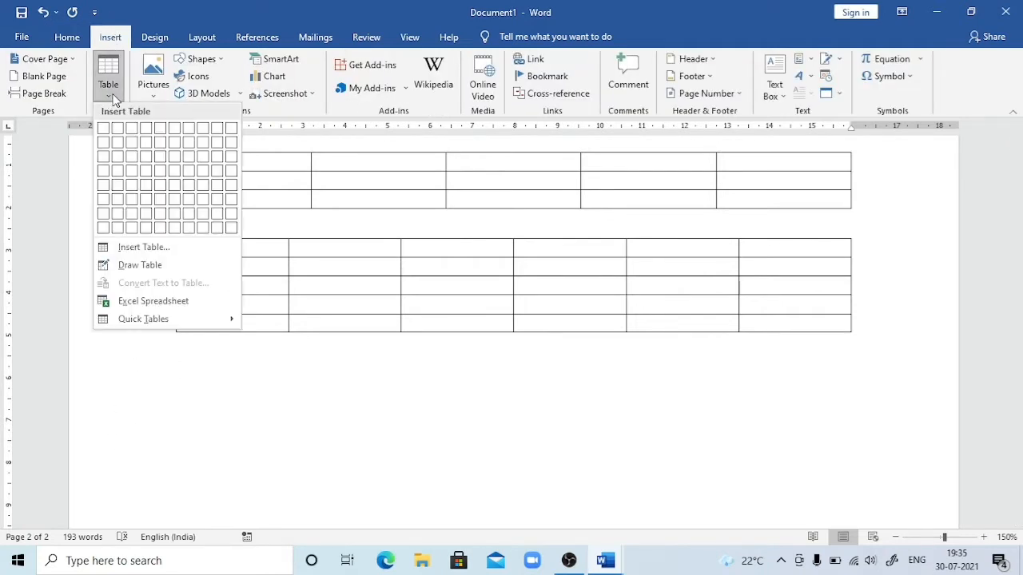
left_click(140, 264)
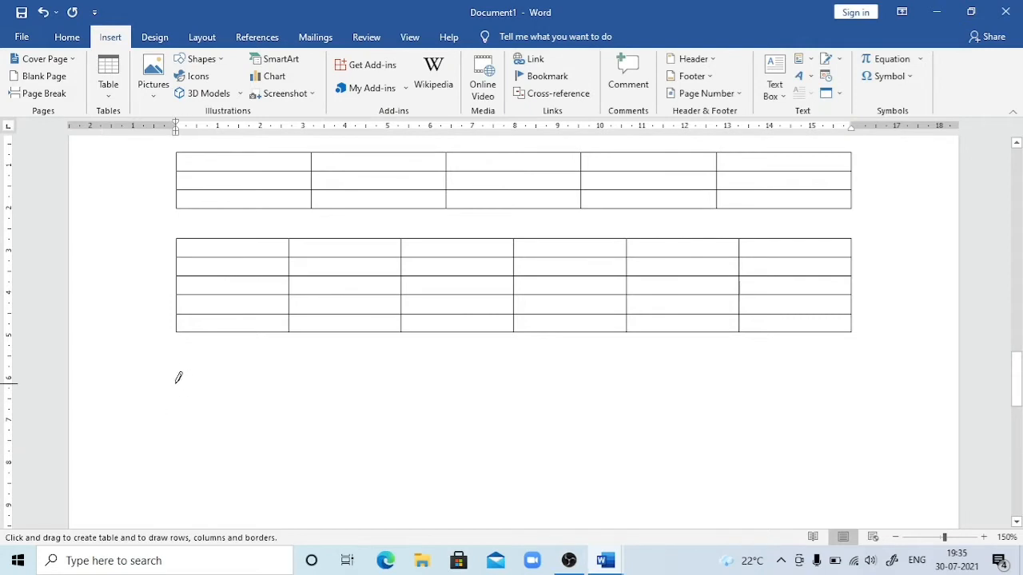
mouse_move(175, 383)
left_mouse_down()
mouse_move(254, 459)
mouse_move(426, 440)
mouse_move(833, 496)
left_mouse_up()
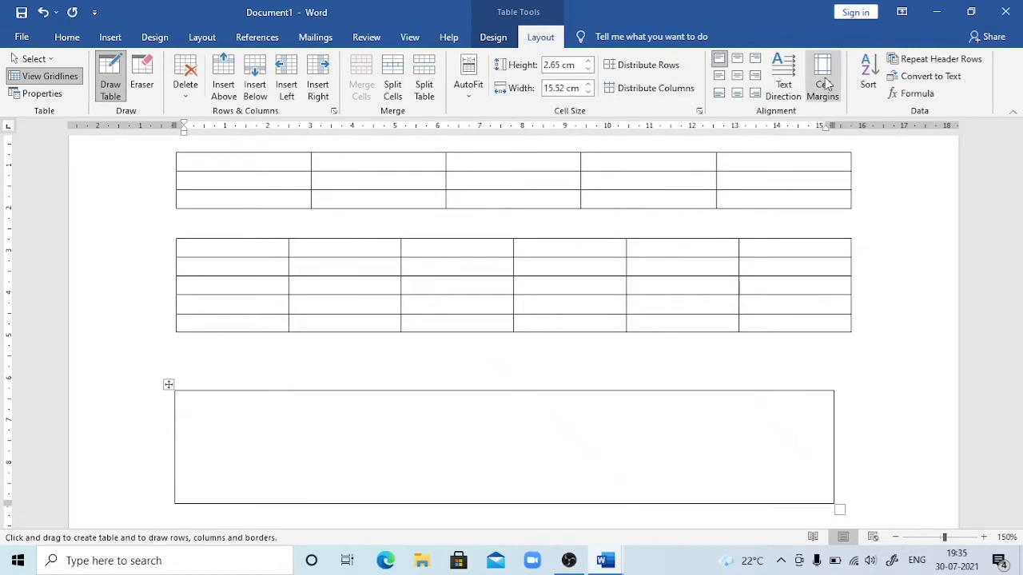
Draw three vertical lines to divide the drawn table into four columns, the first three about 2.3, 3.9 and 4.6 cm wide.
left_click(494, 38)
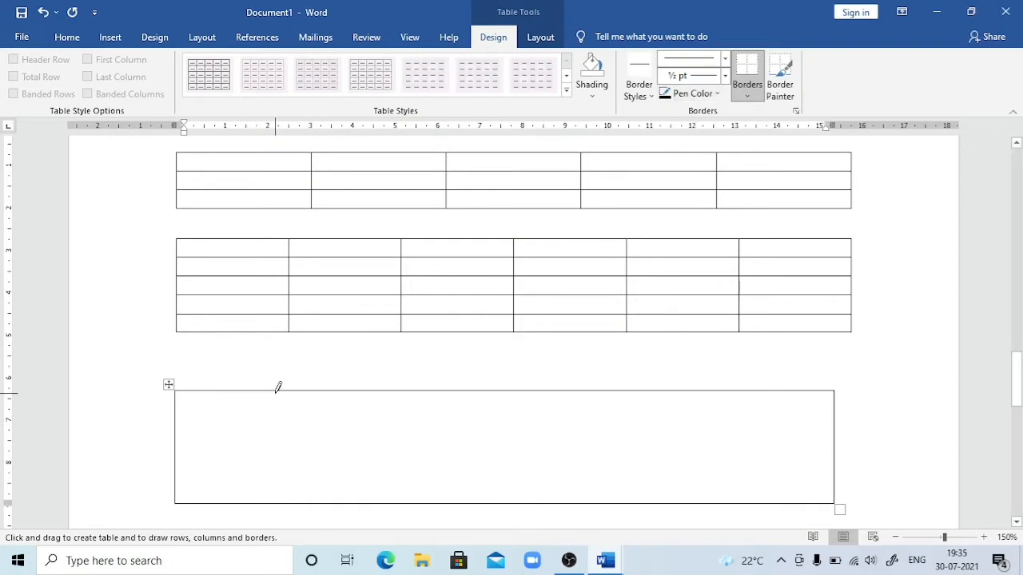
left_click_drag(277, 388, 276, 499)
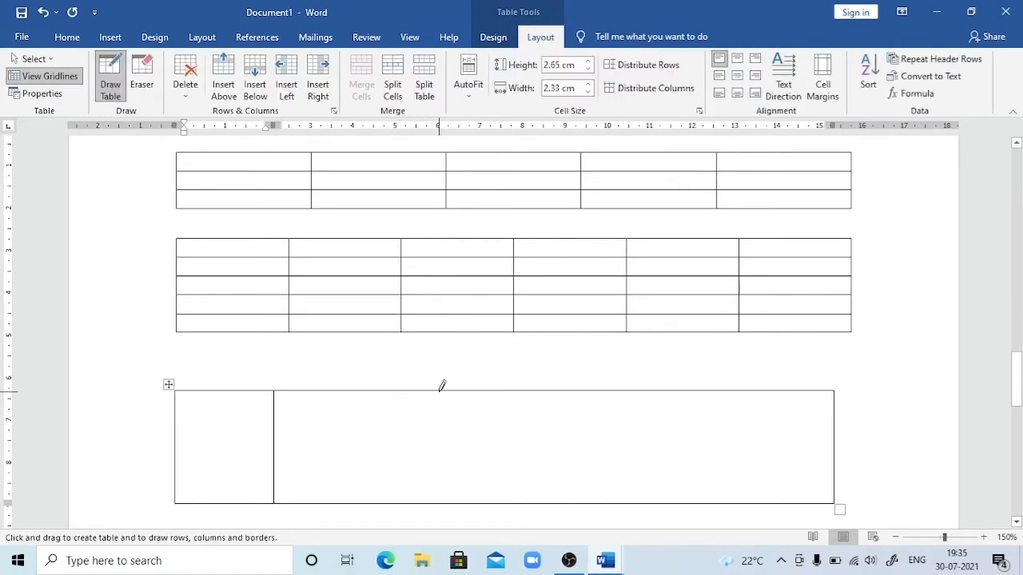
left_click_drag(440, 392, 443, 517)
left_click_drag(613, 391, 611, 502)
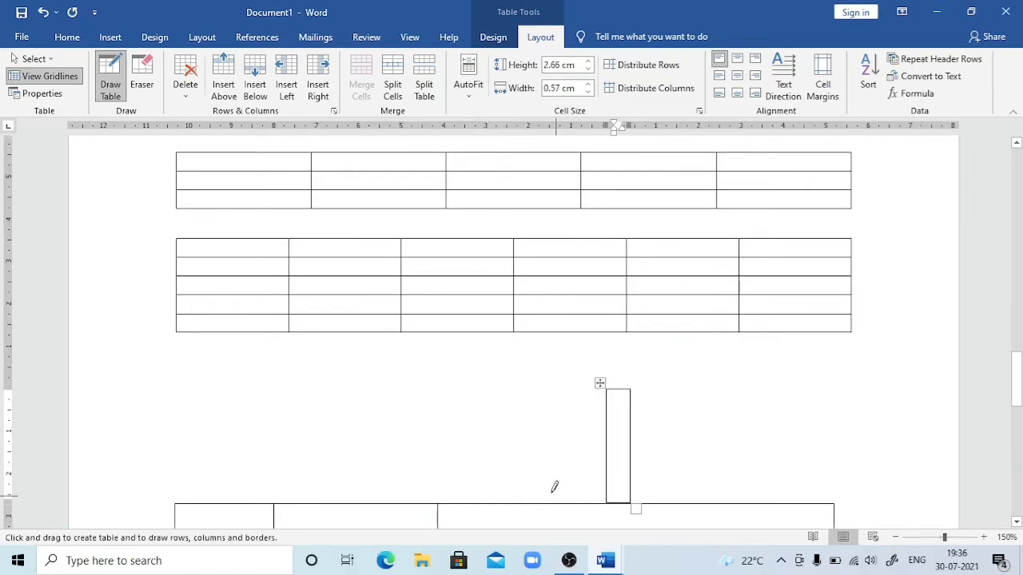
key("ctrl+z")
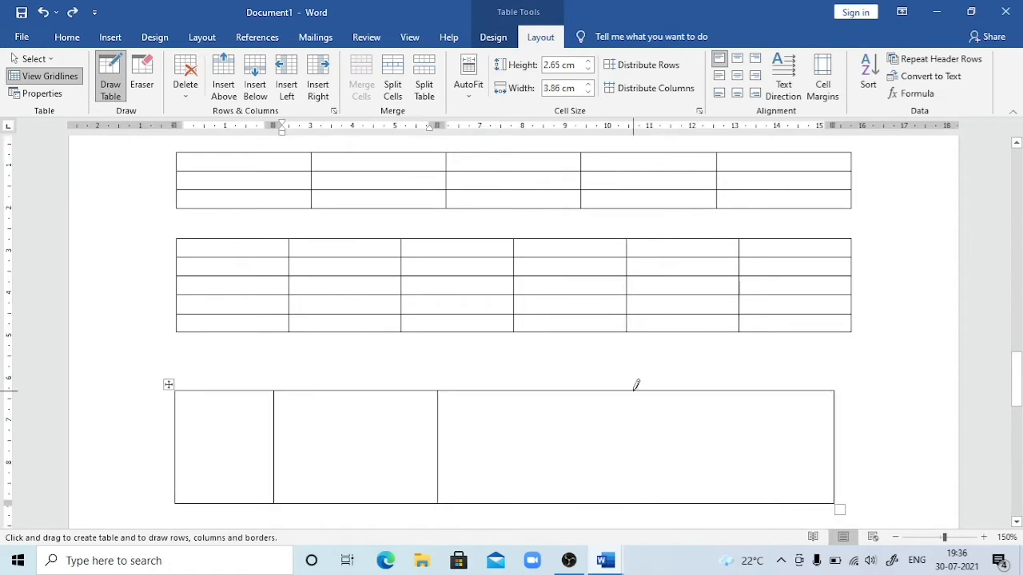
left_click_drag(632, 391, 639, 484)
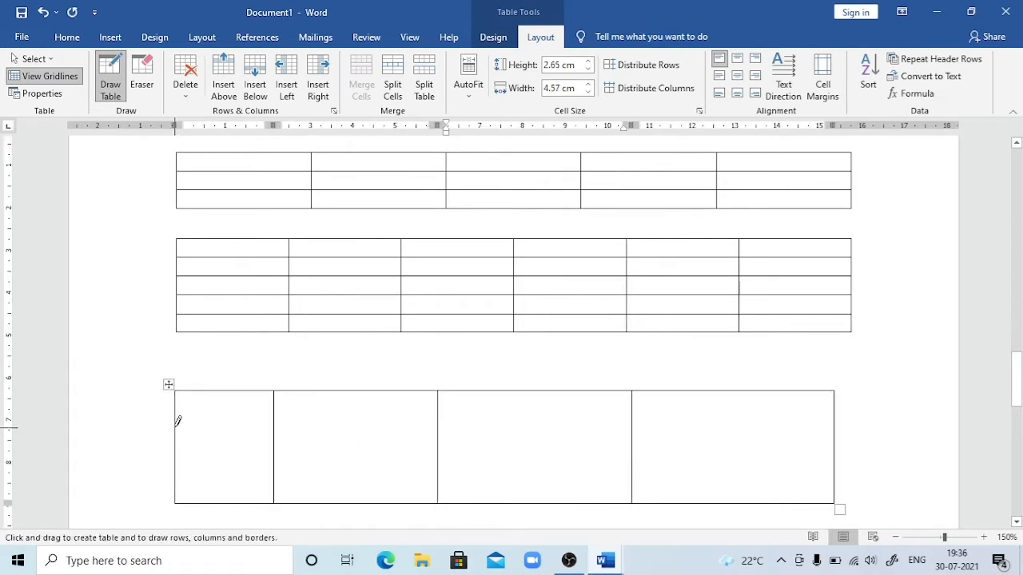
Draw a horizontal line splitting the drawn table into two rows and a vertical line dividing the lower cell of its third column.
left_click_drag(175, 427, 761, 433)
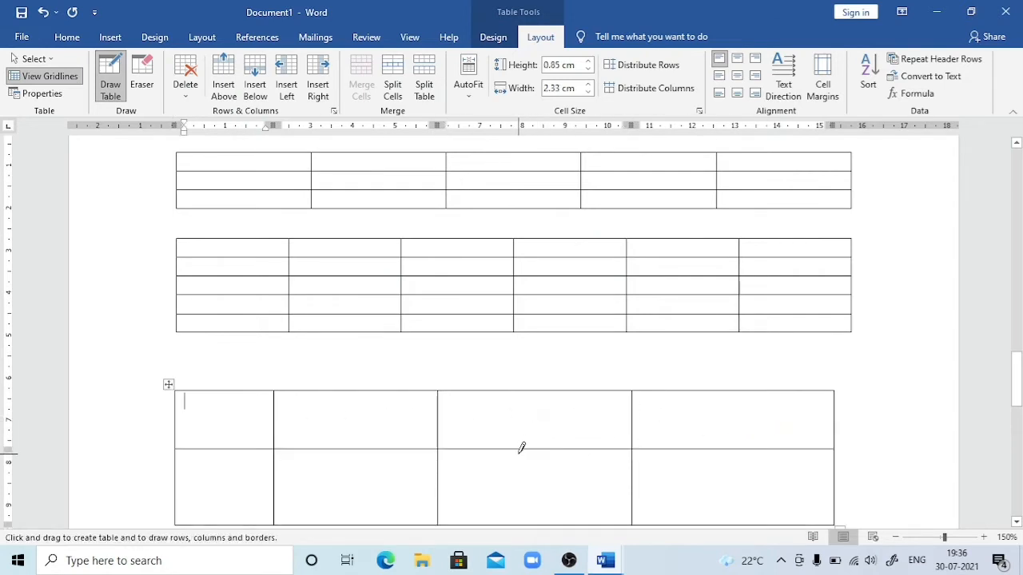
mouse_move(521, 448)
left_mouse_down()
mouse_move(509, 544)
mouse_move(550, 360)
mouse_move(519, 300)
left_mouse_up()
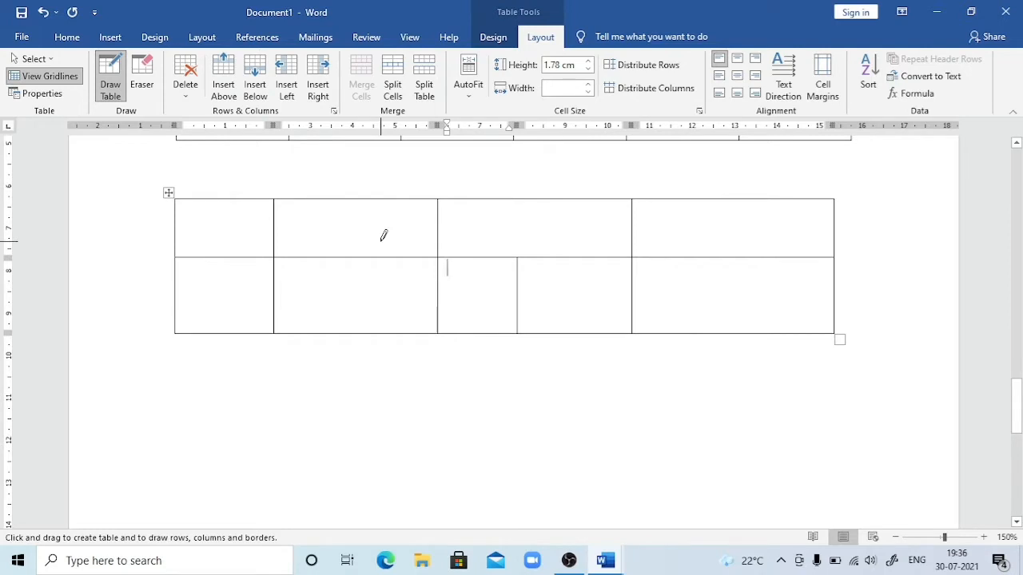
left_click(1017, 145)
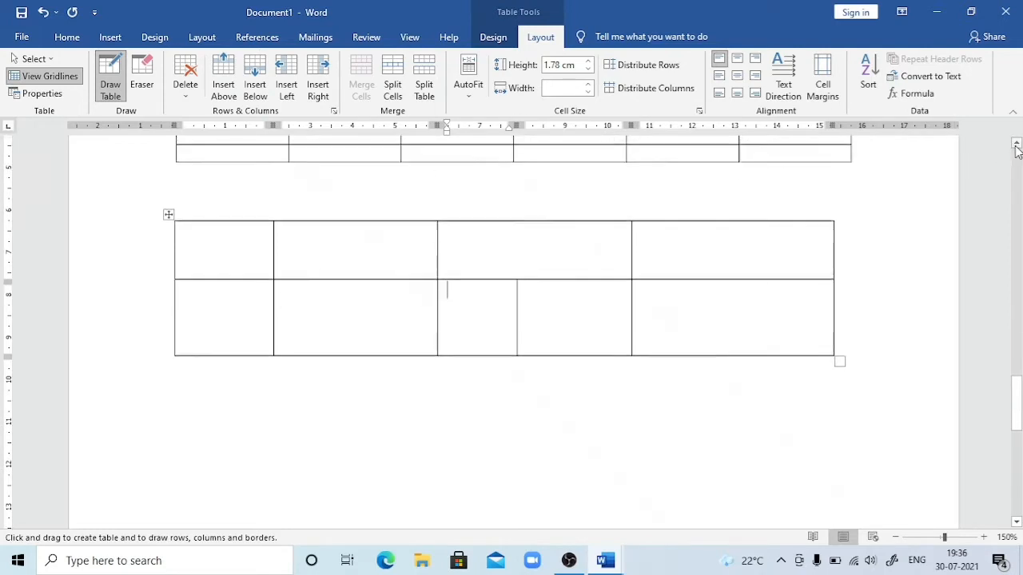
left_click(1016, 145)
left_click(1016, 146)
left_click(1017, 146)
left_click(1017, 146)
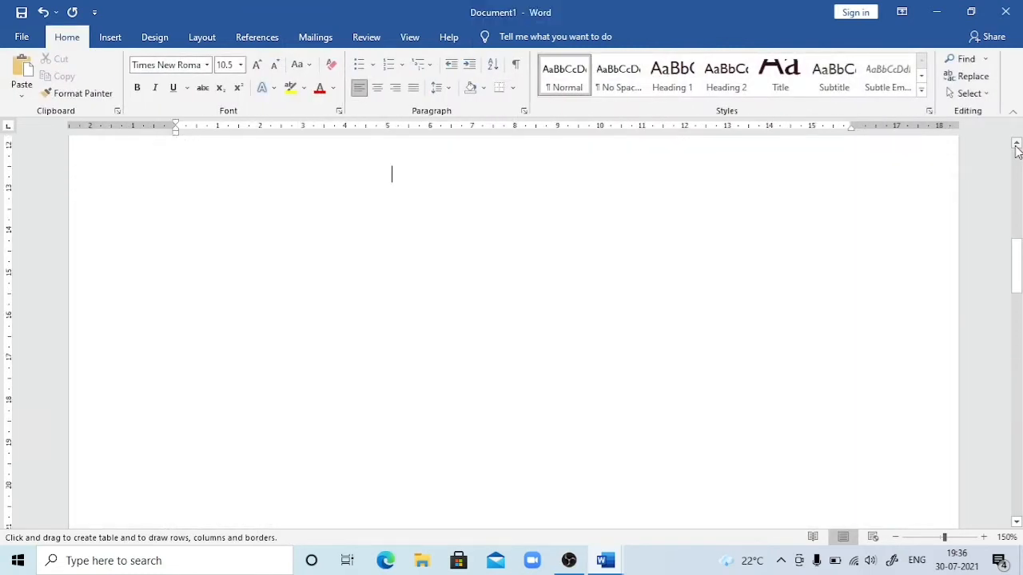
key("Down")
key("Down")
key("Down")
key("Down")
key("Down")
key("Down")
key("Down")
key("Down")
key("Down")
key("Down")
key("Down")
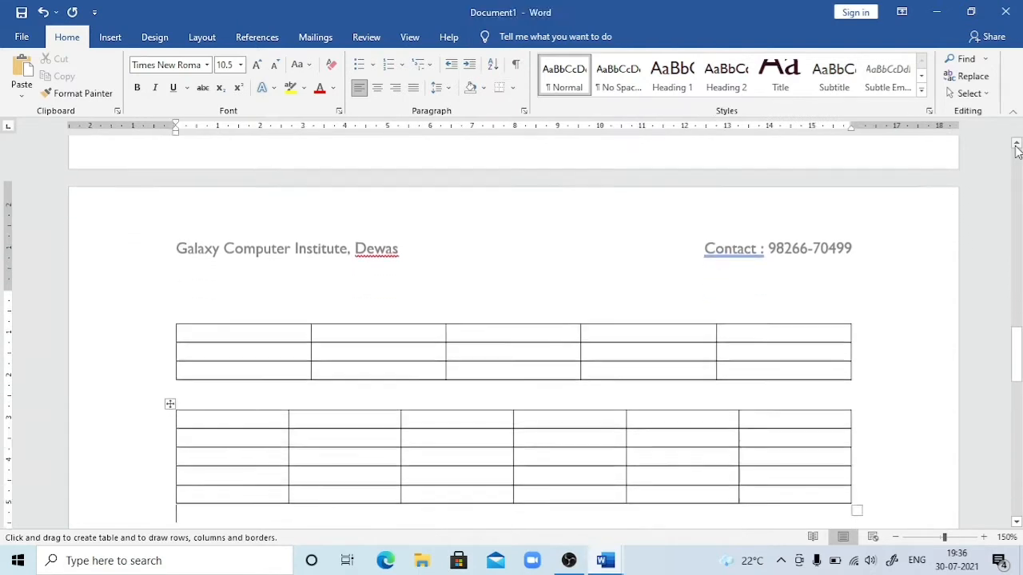
key("Down")
key("Down")
key("Down")
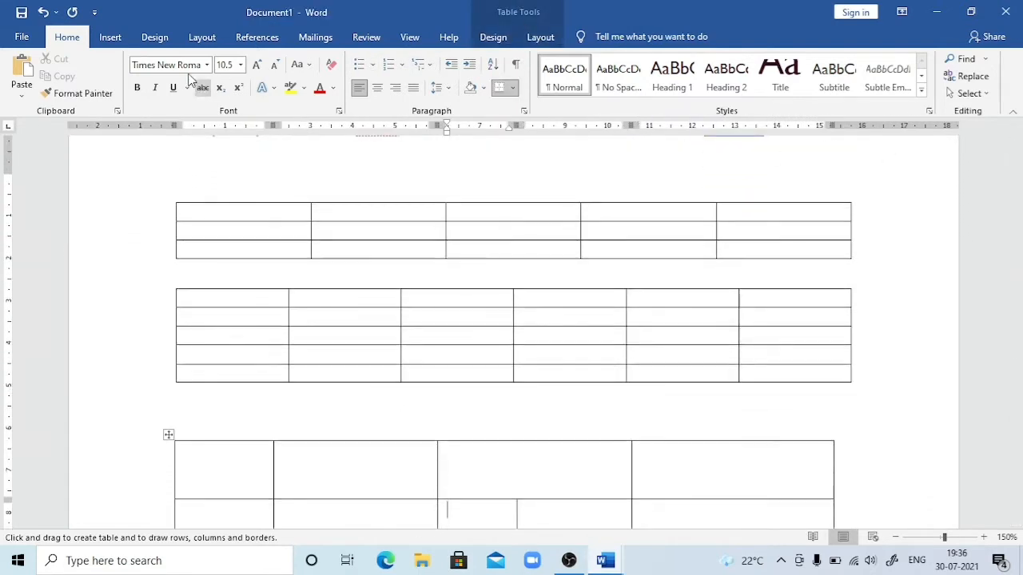
left_click(111, 37)
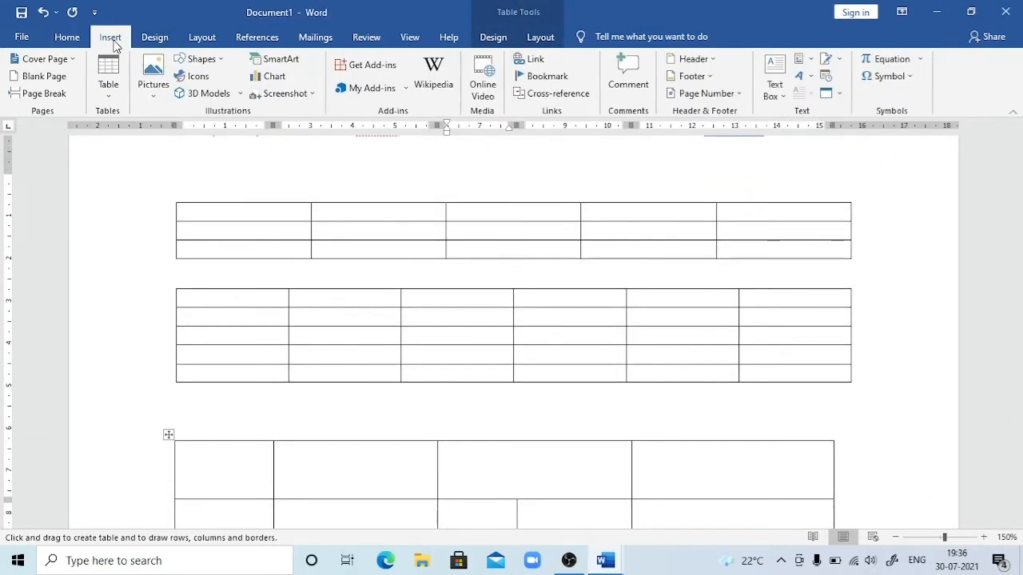
left_click(106, 96)
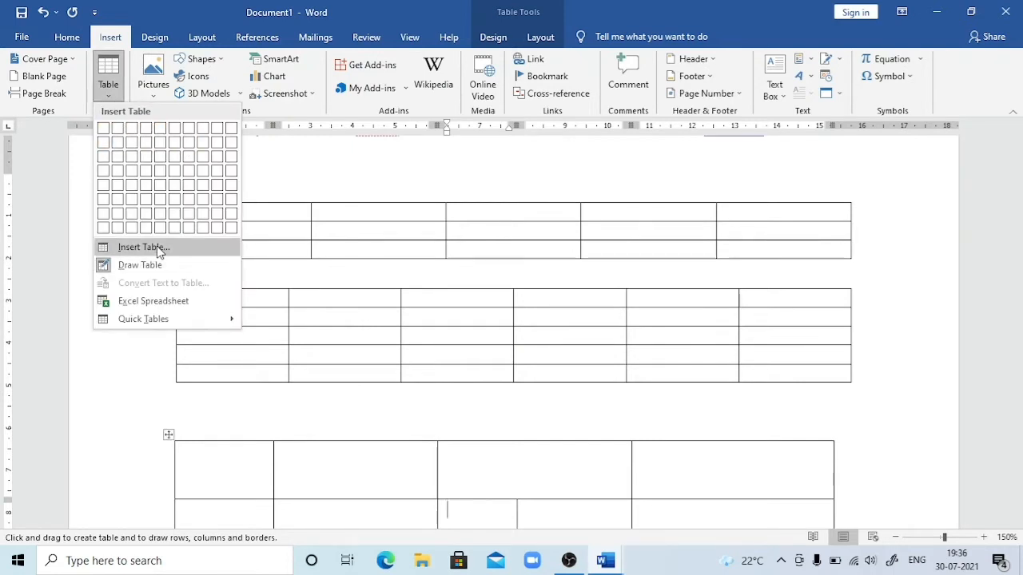
left_click(387, 310)
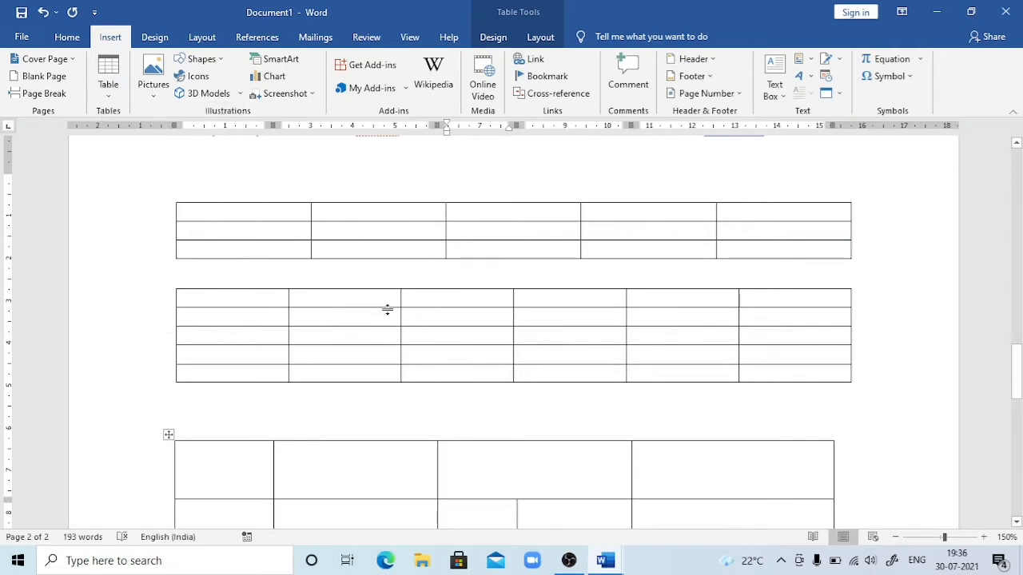
Fill the header row of the six-column table with Name, Hindi, English, Math, Science and Obtain.
left_click(238, 295)
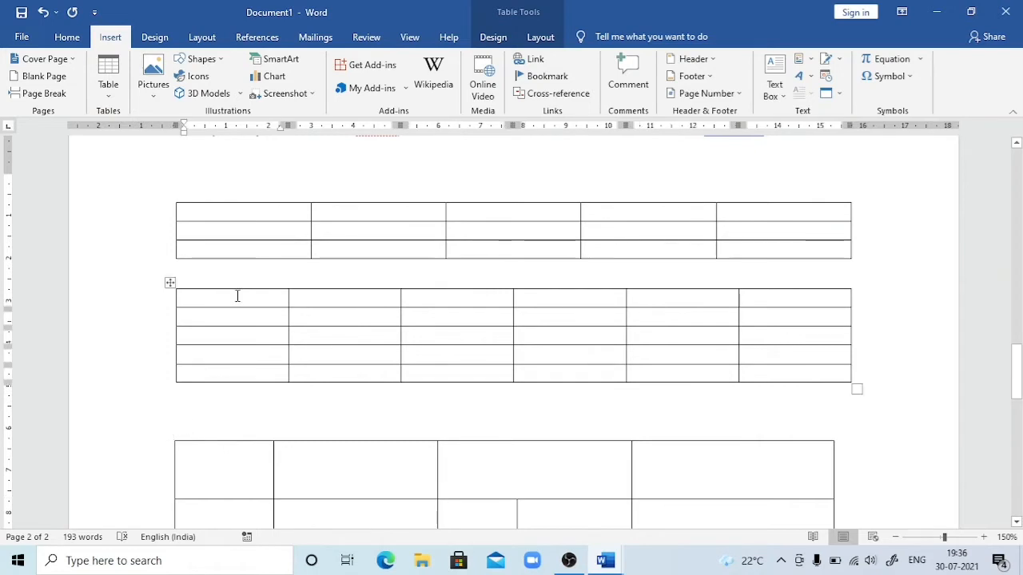
type("name")
key("Tab")
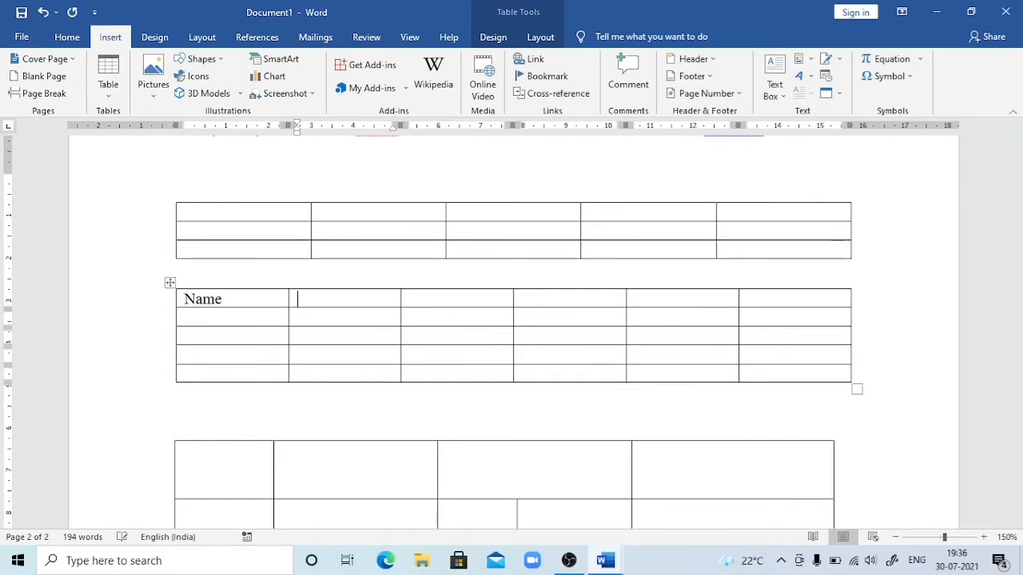
type("hindi")
key("Tab")
type("english")
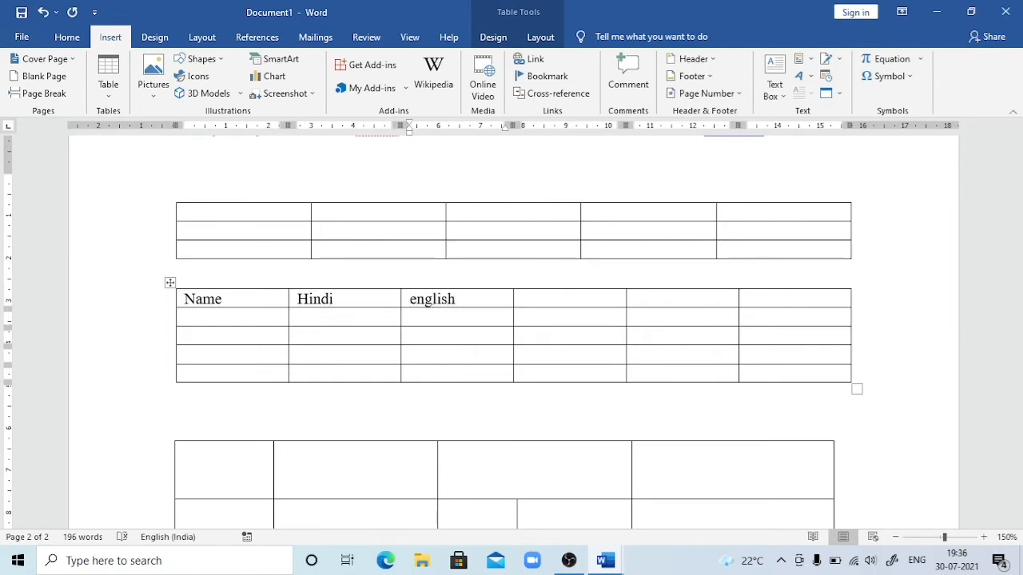
key("Tab")
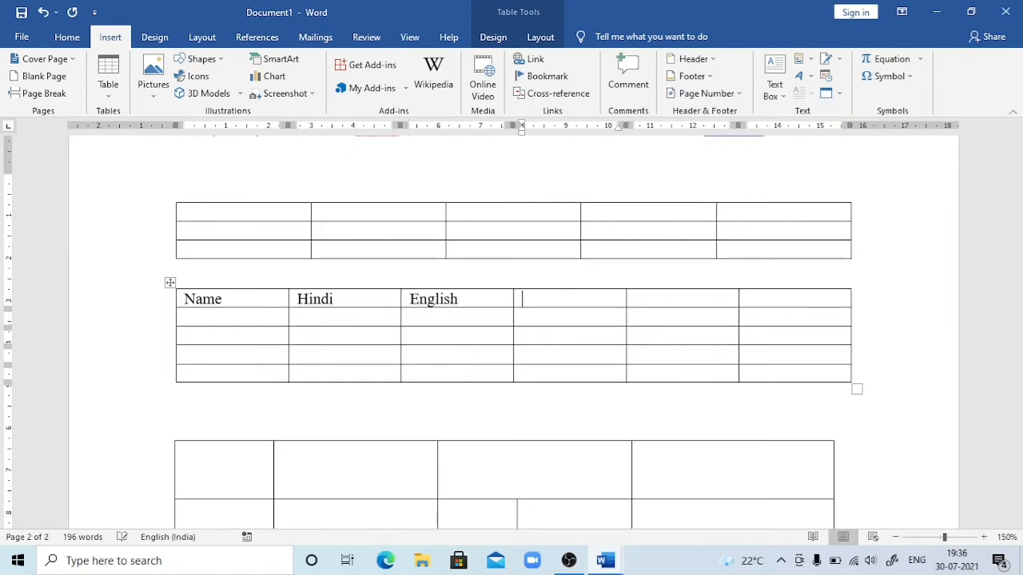
type("math")
key("Tab")
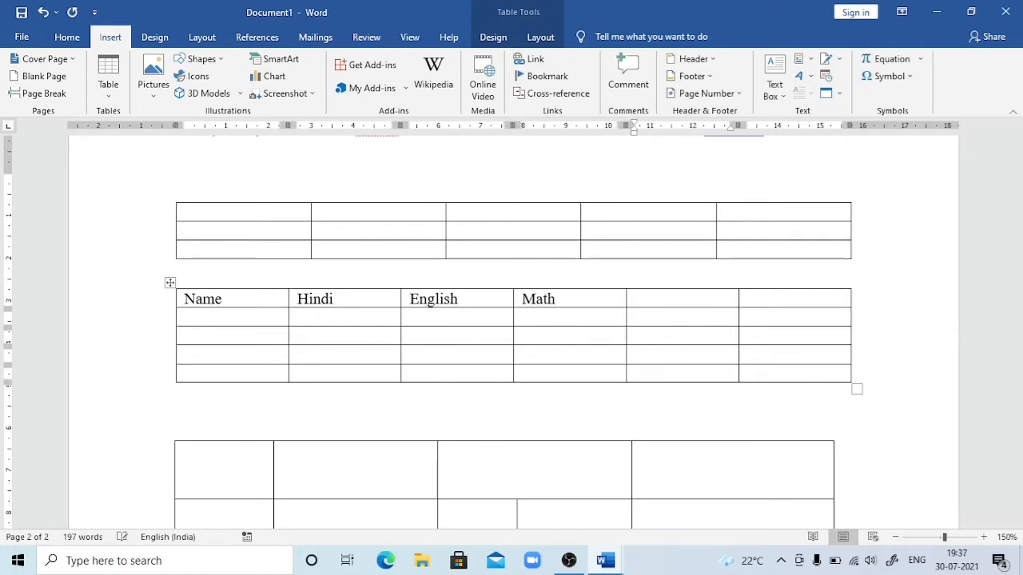
type("science")
key("Tab")
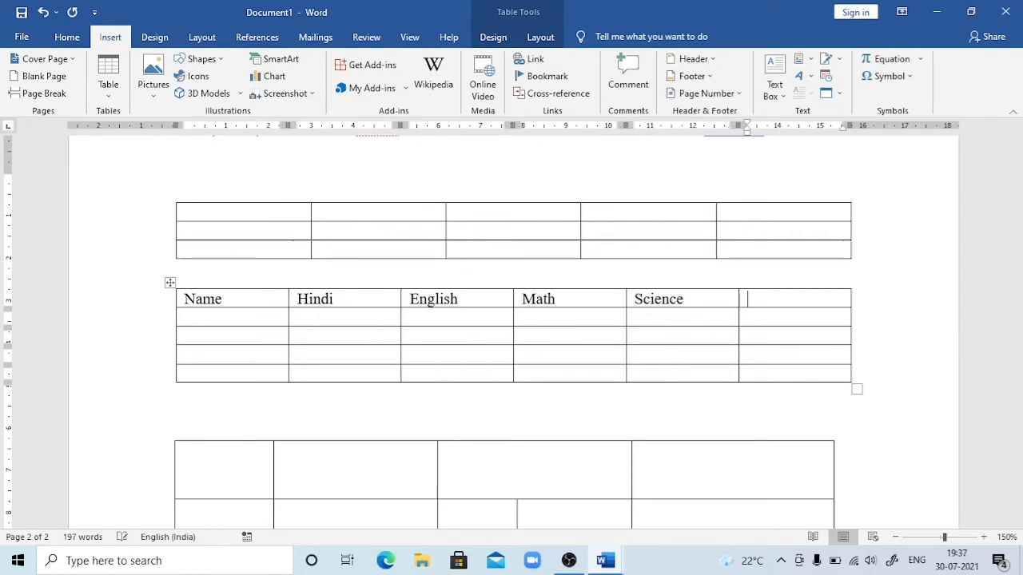
type("obtain")
key("Tab")
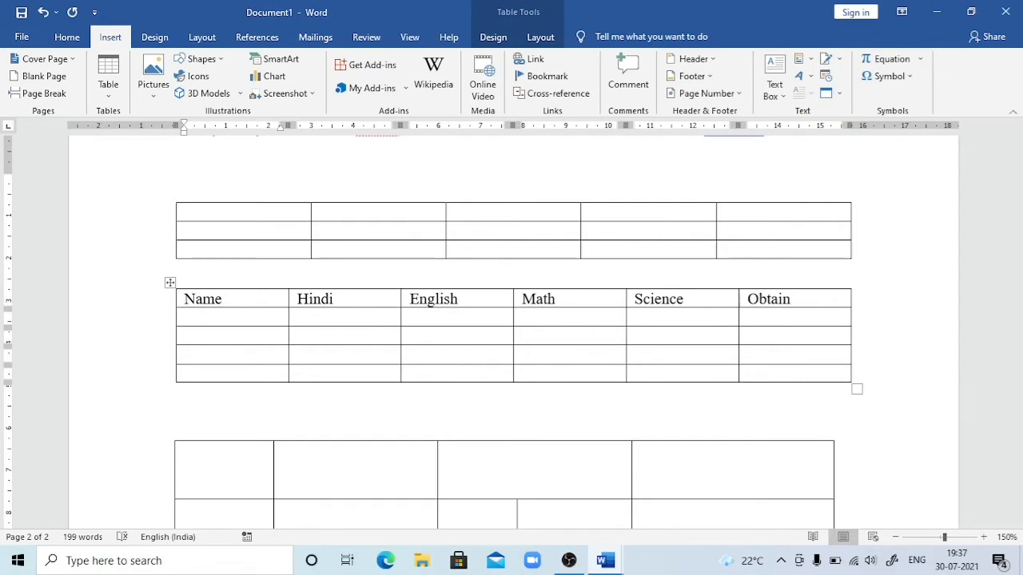
Enter the first student's name and the marks 85, 74, 65 and 52 under the subject headings.
type("heena")
key("Tab")
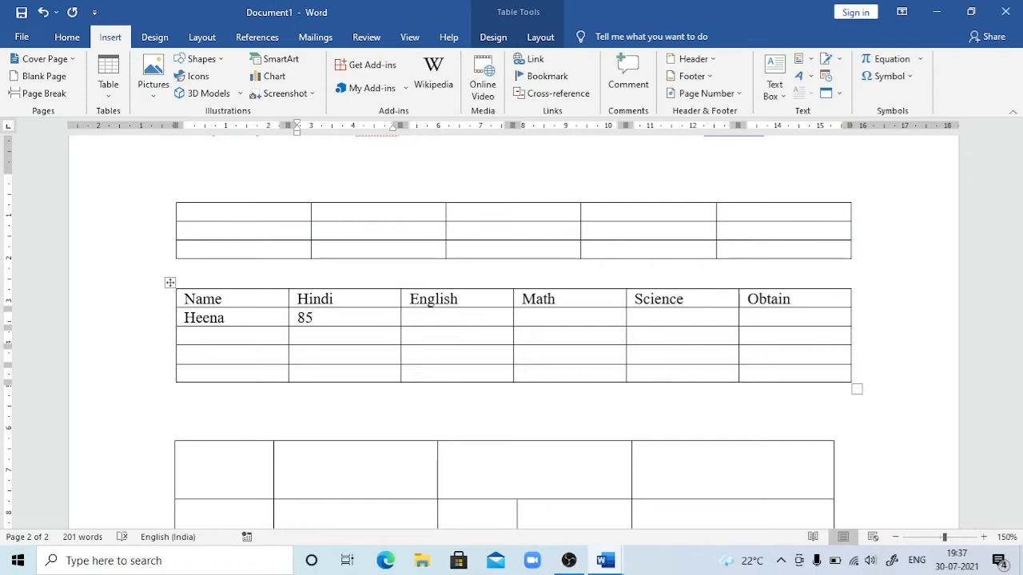
key("Tab")
key("Tab")
type("65")
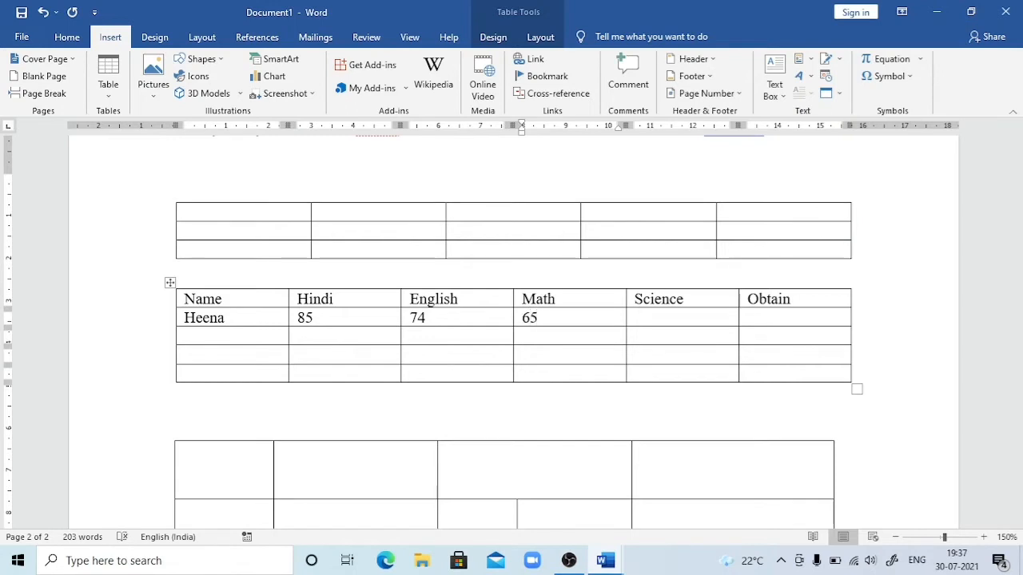
key("Tab")
type("52")
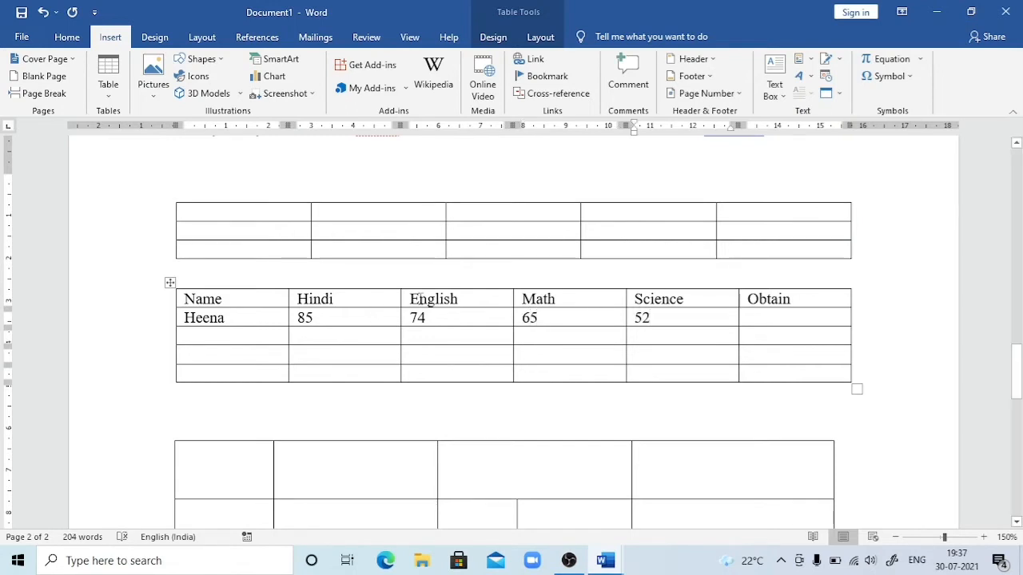
Enter the second student's name and the marks 63, 52, 41 and 85 in the third row.
left_click(231, 334)
type("neha")
key("Tab")
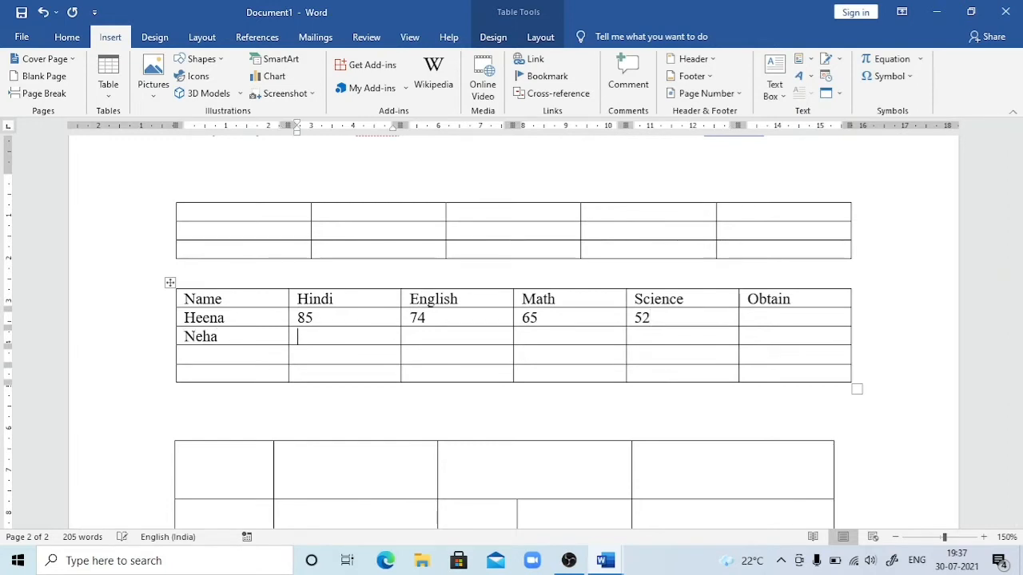
type("63")
key("Tab")
type("52")
key("Tab")
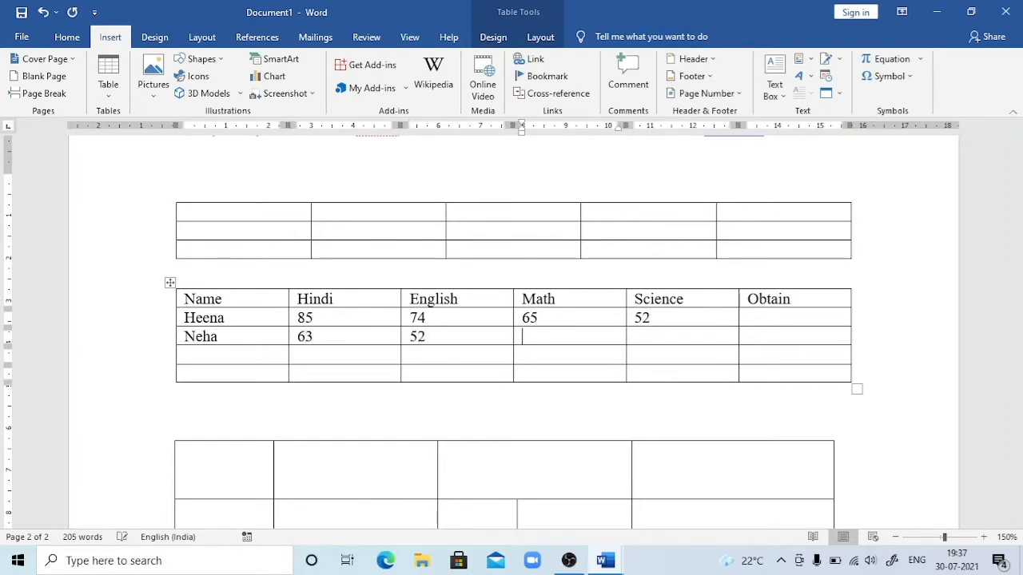
type("41")
key("Tab")
type("85")
key("Tab")
key("Tab")
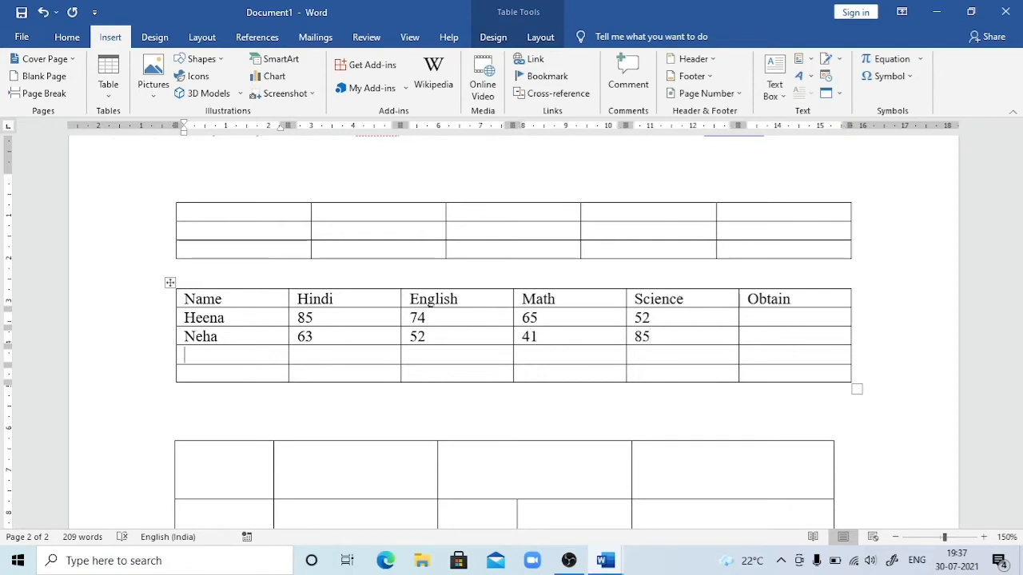
Enter the third student's name and the marks 54, 63, 85 and 74 in the fourth row.
type("nikita")
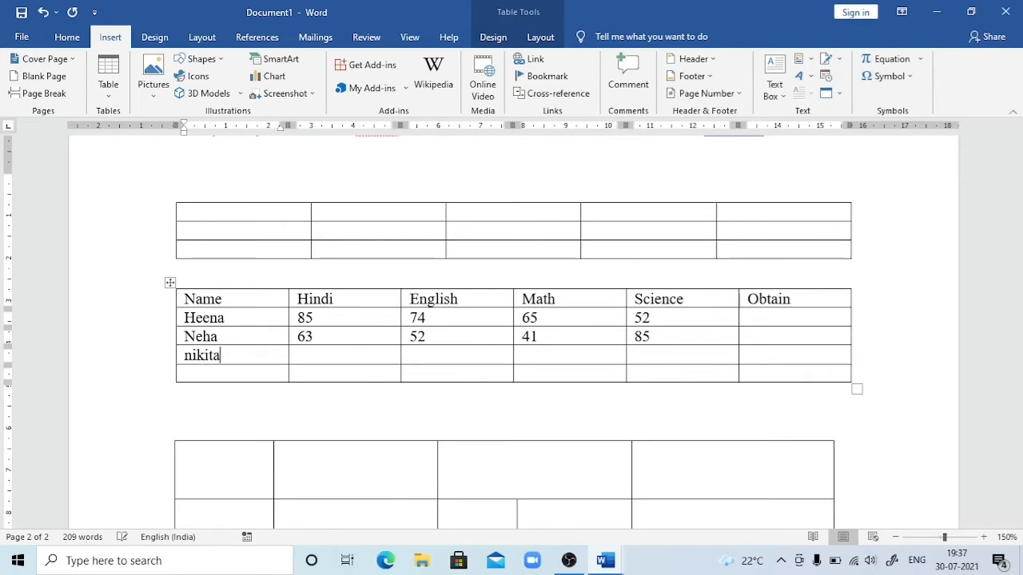
key("Tab")
type("54")
key("Tab")
type("63")
key("Tab")
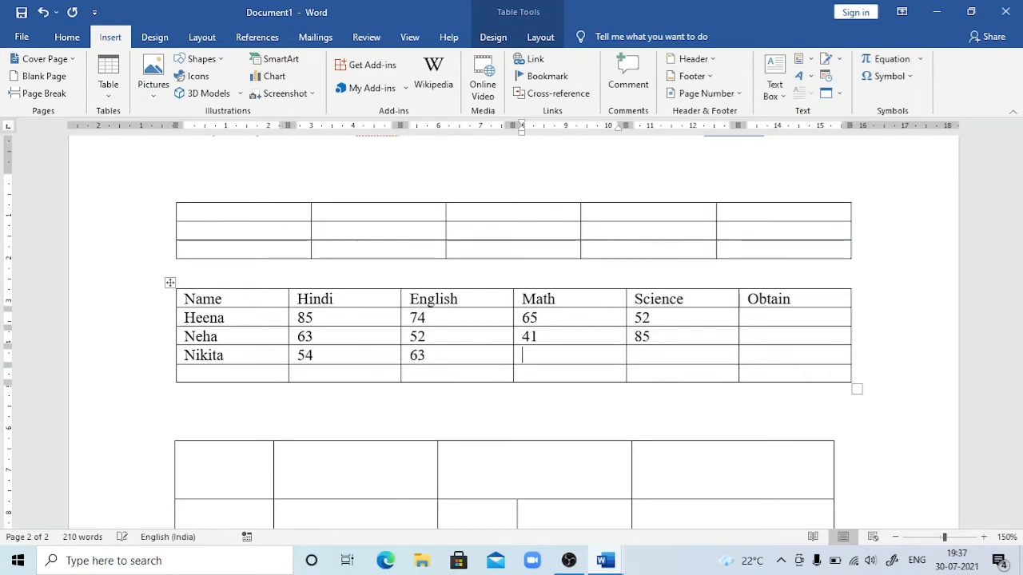
type("85")
key("Tab")
type("74")
key("Tab")
key("Tab")
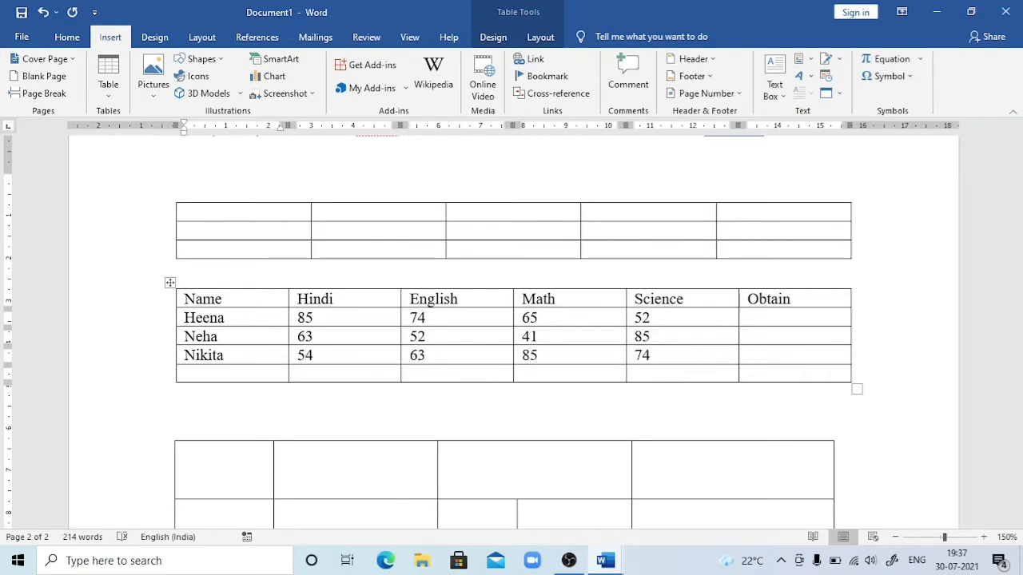
Enter the fourth student's name and the marks 74, 85, 41 and 52, and add an empty row at the end of the table.
type("monika")
key("Tab")
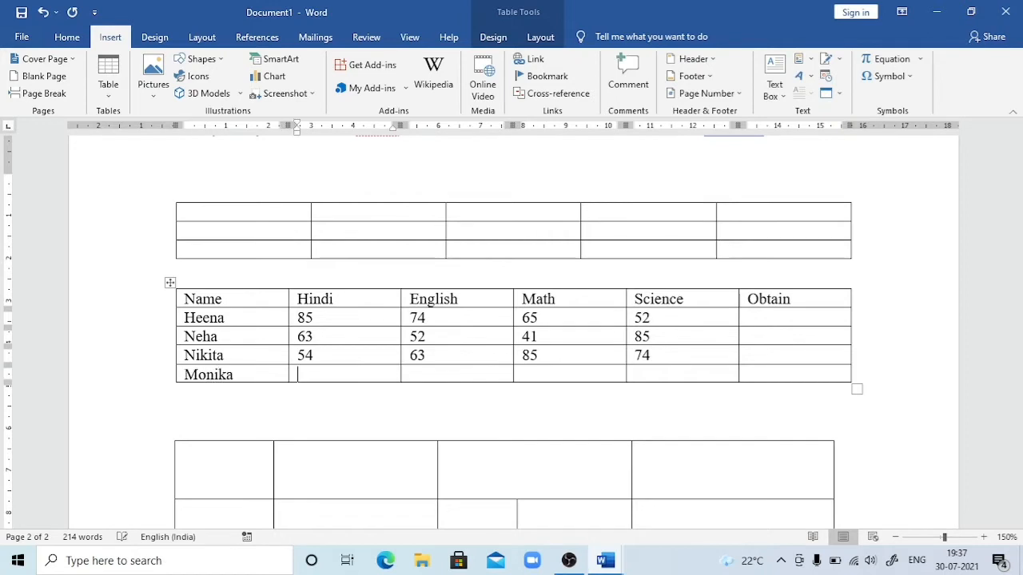
key("Tab")
key("shift+Tab")
key("Tab")
key("shift+Tab")
type("74")
key("Tab")
type("85")
key("Tab")
type("41")
key("Tab")
type("52")
key("Tab")
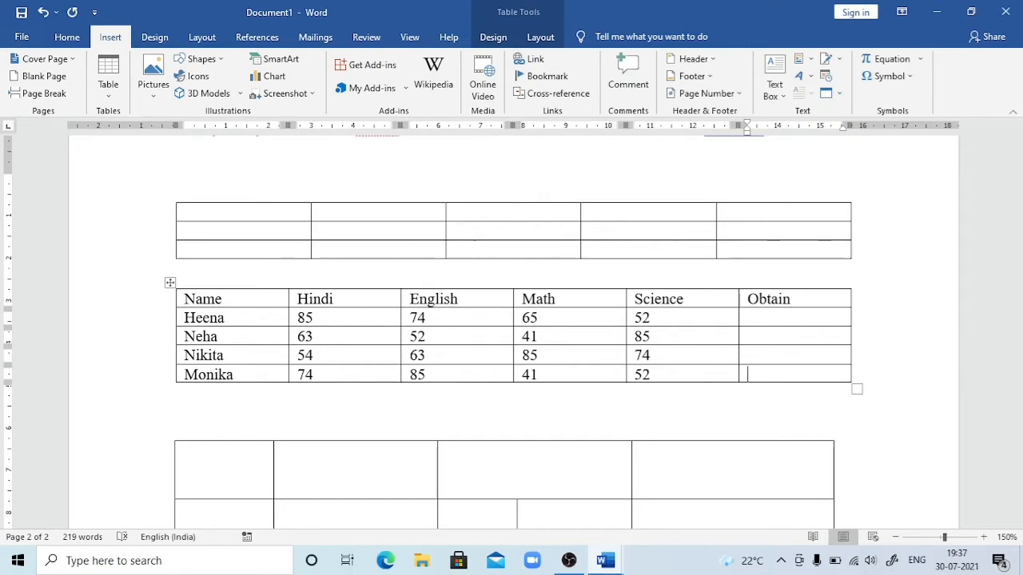
key("Tab")
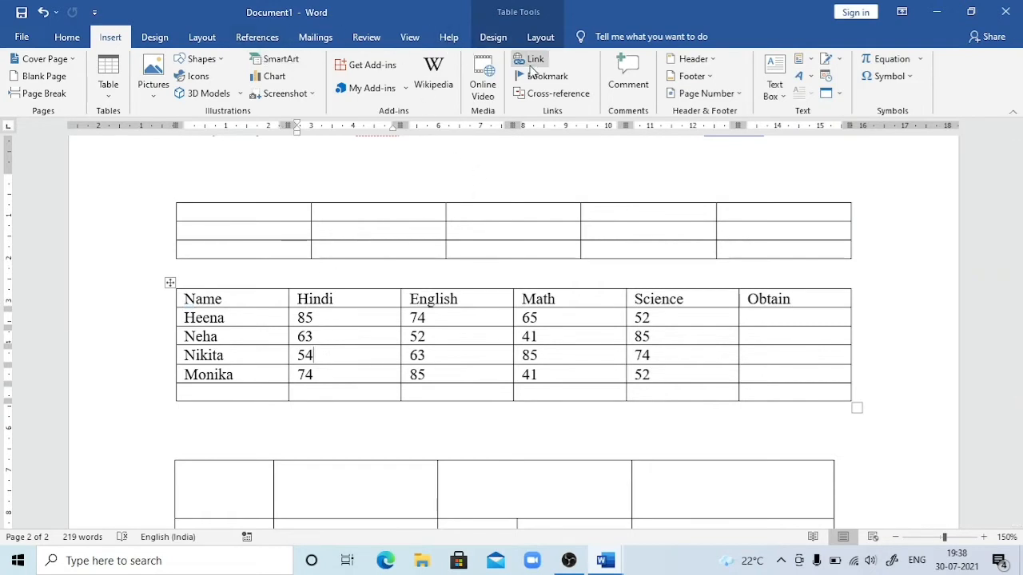
Examine the design and layout tools available for the marks table, including the border line weights.
left_click(495, 40)
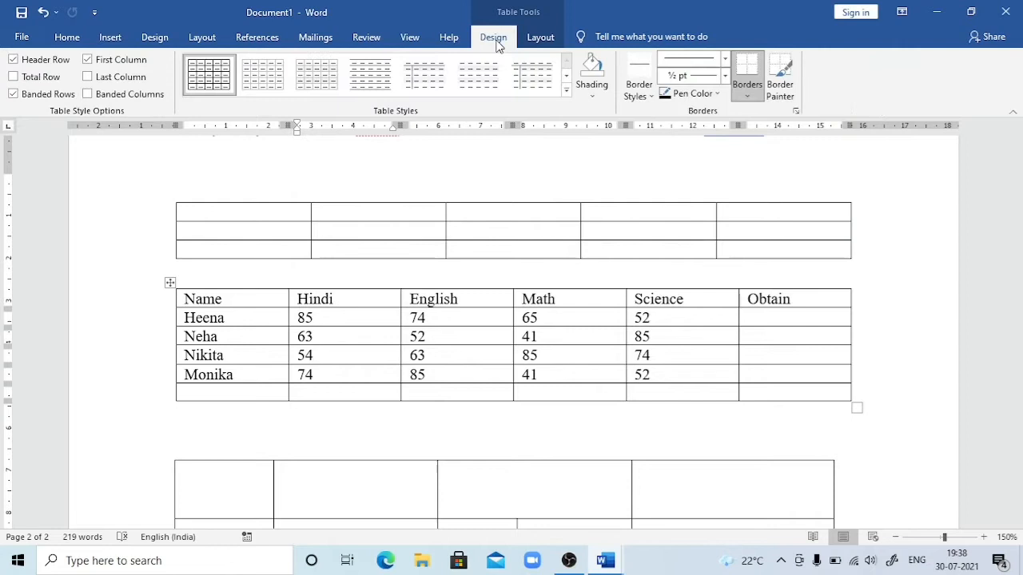
left_click(540, 38)
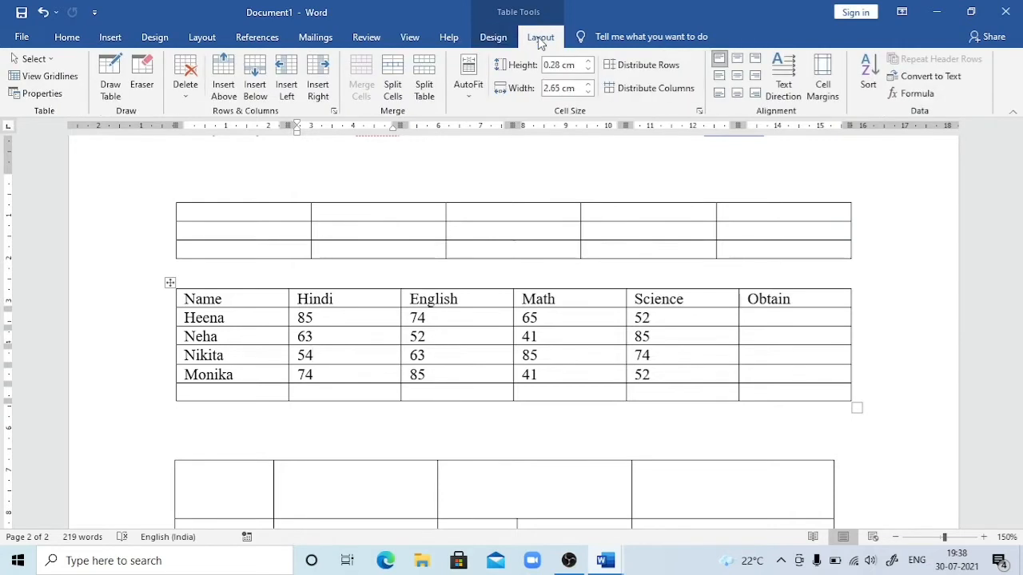
left_click(293, 453)
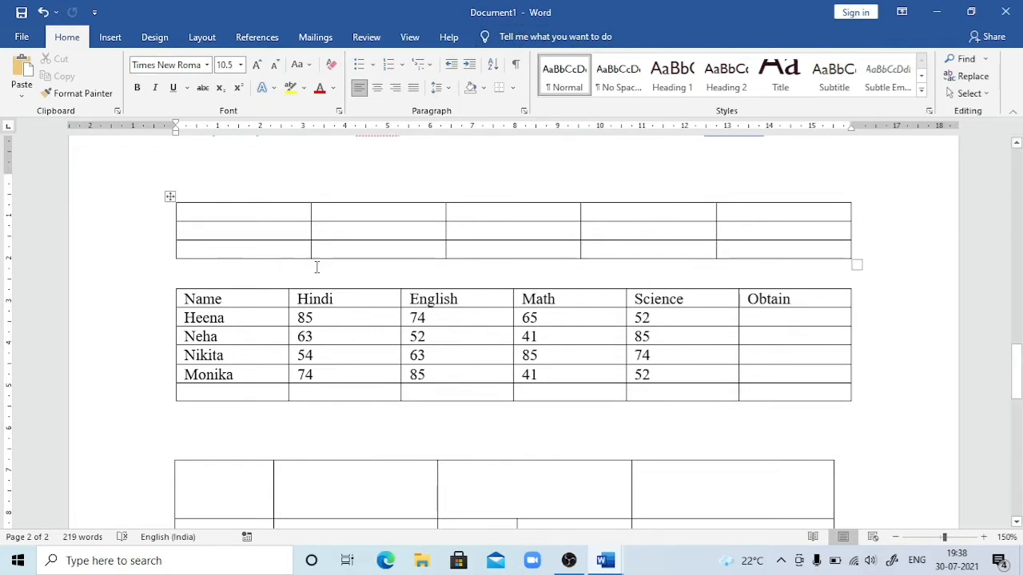
left_click(339, 329)
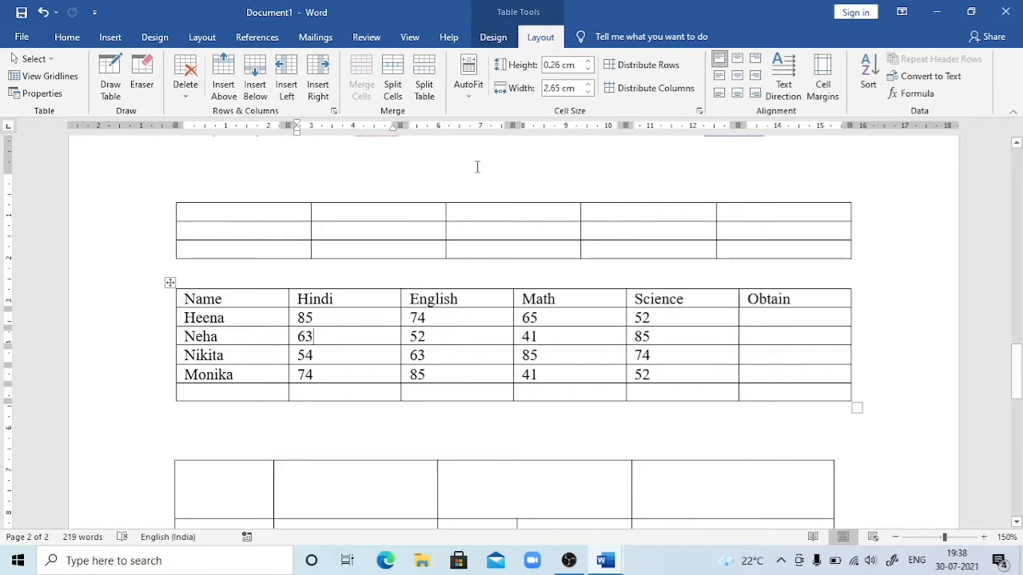
left_click(493, 38)
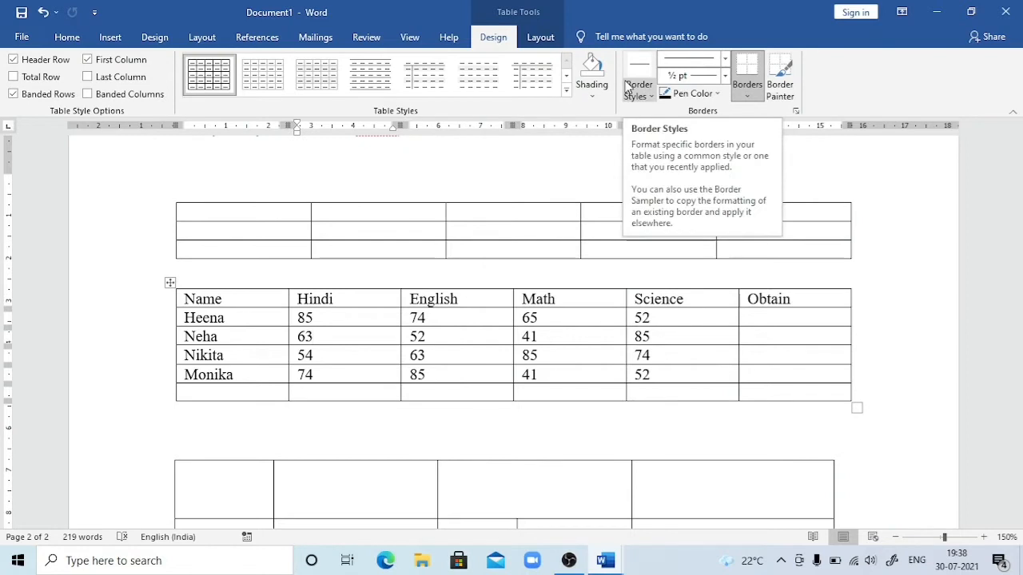
left_click(726, 75)
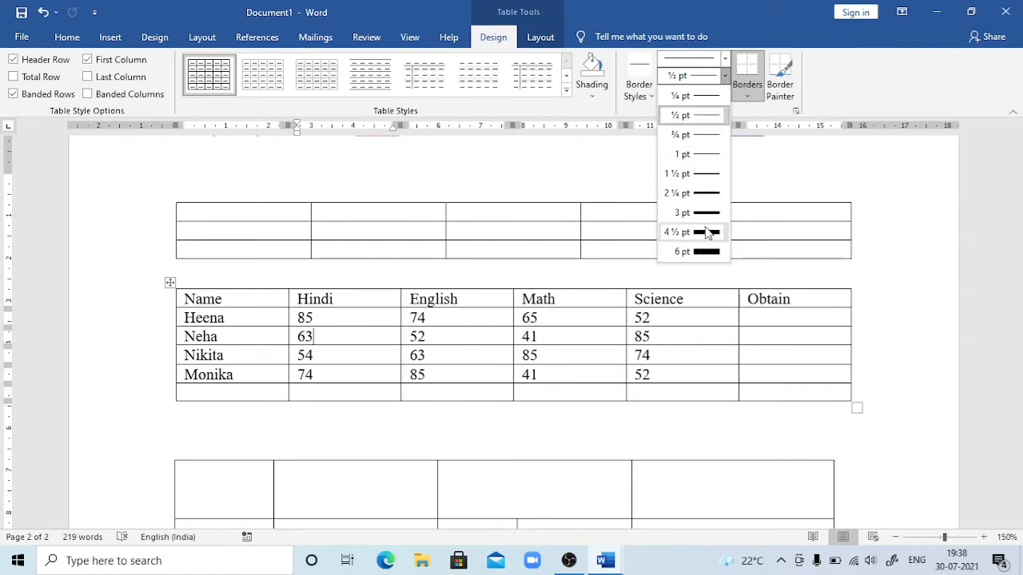
left_click(392, 355)
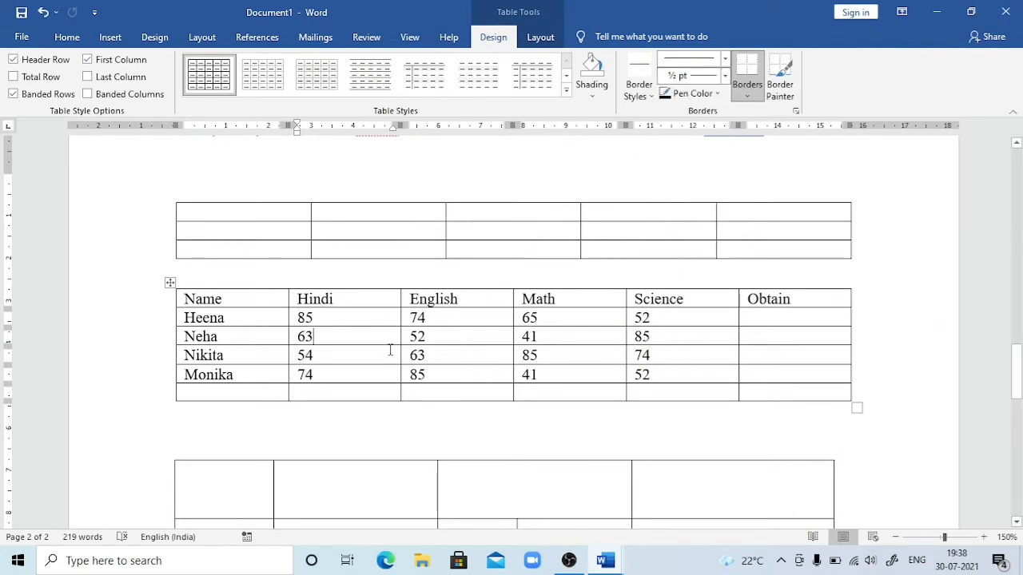
Examine the layout options for selecting a cell, column, row or table, and try selecting the whole marks table.
left_click(540, 37)
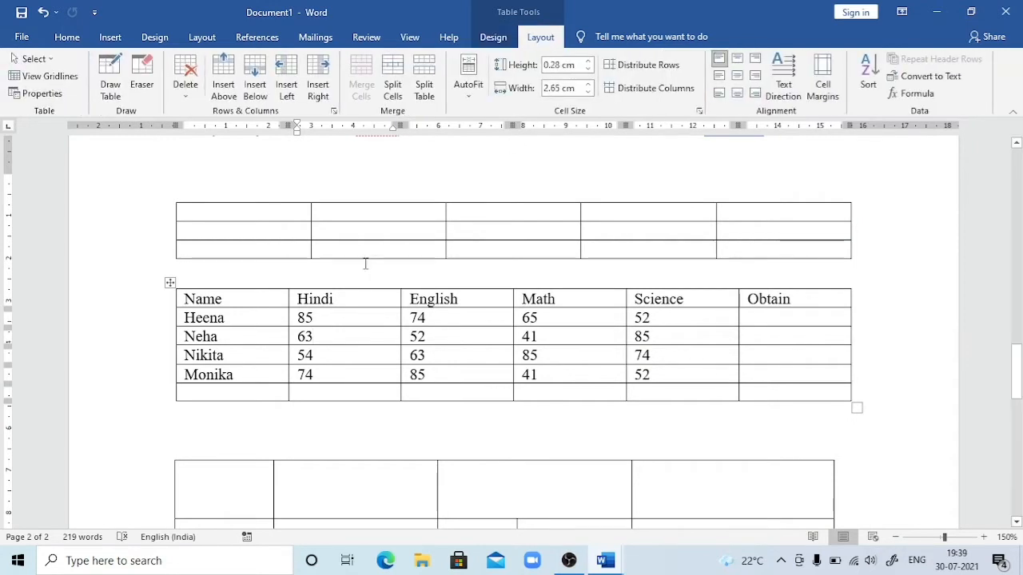
left_click(50, 59)
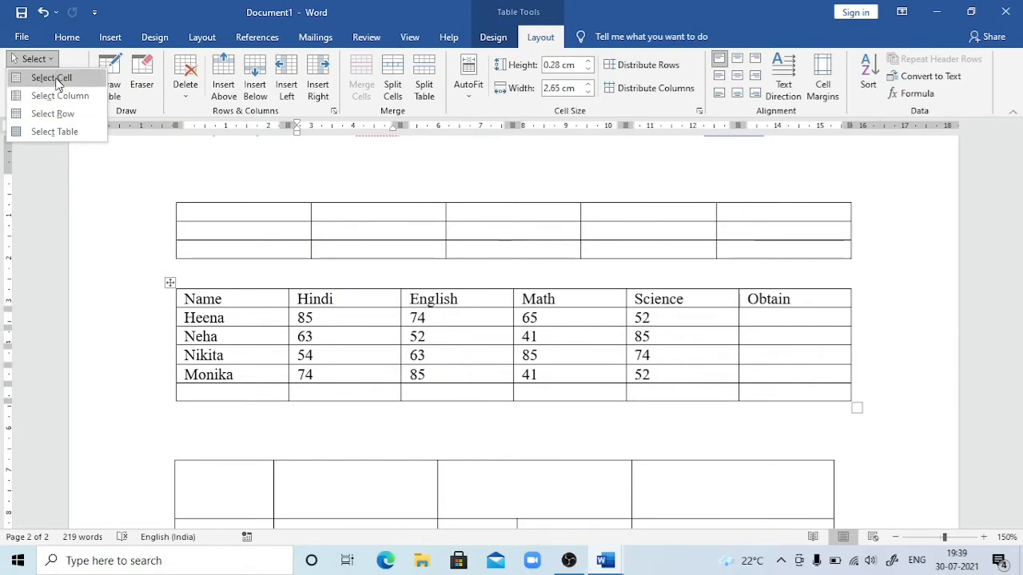
left_click(256, 300)
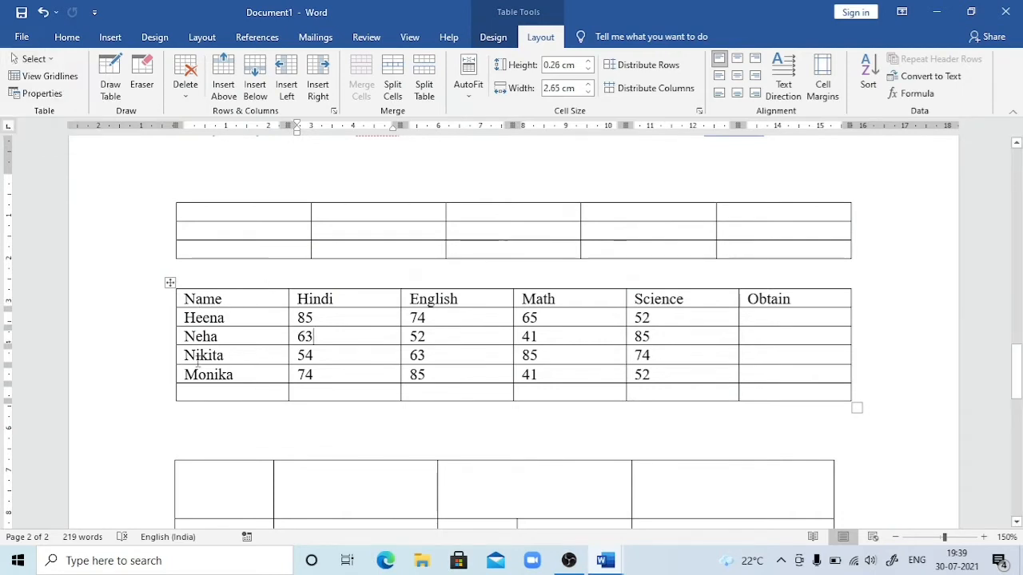
left_click(168, 281)
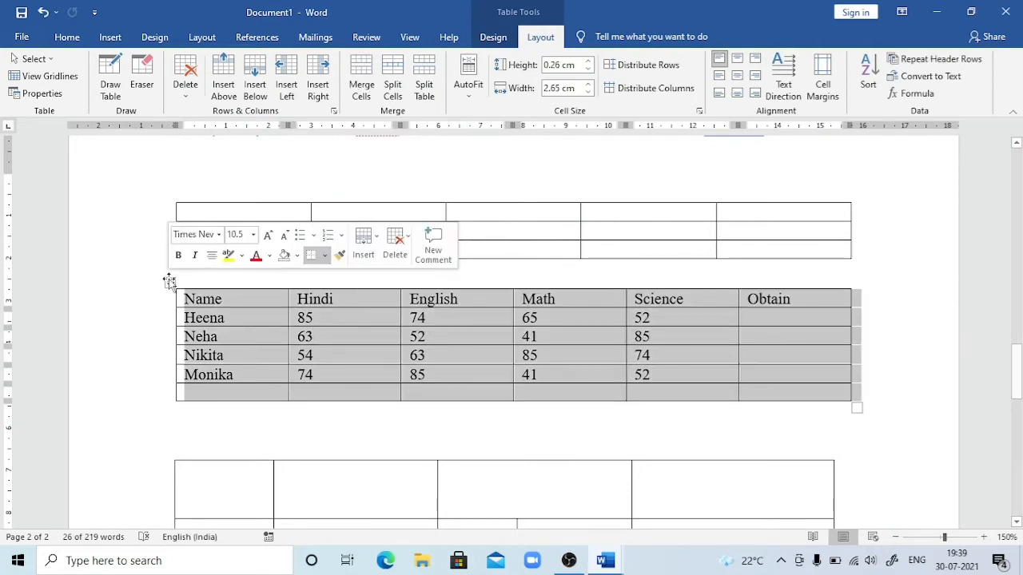
left_click(280, 311)
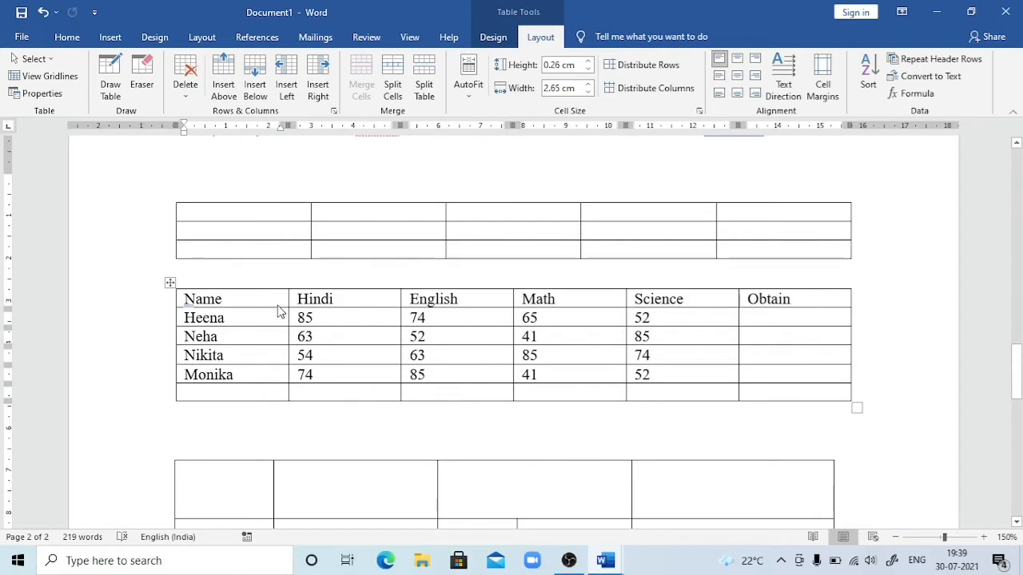
left_click(47, 61)
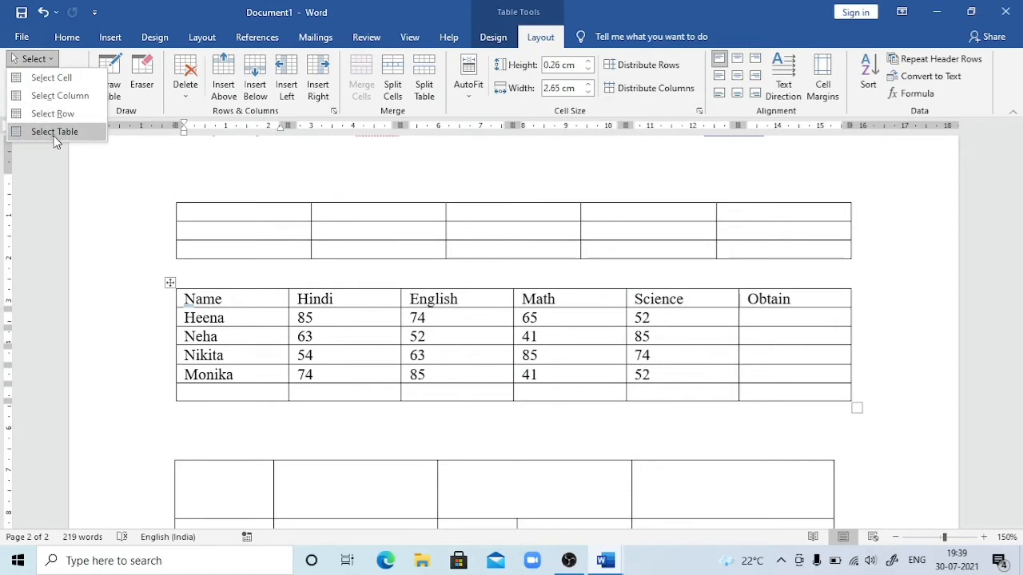
key("Escape")
left_click(169, 283)
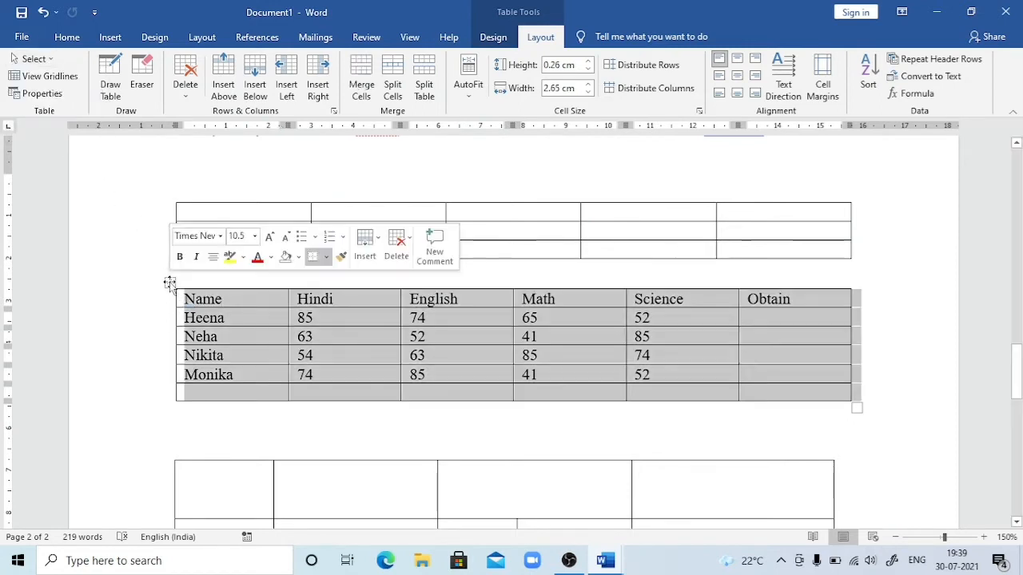
left_click(260, 312)
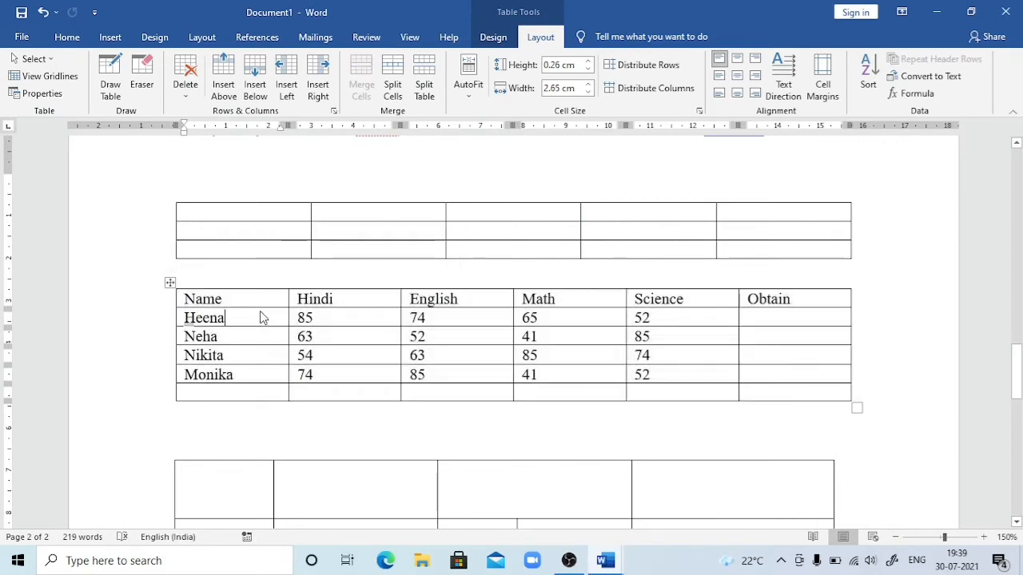
Select the Name header cell of the marks table and extend the selection across the entire header row.
left_click(178, 299)
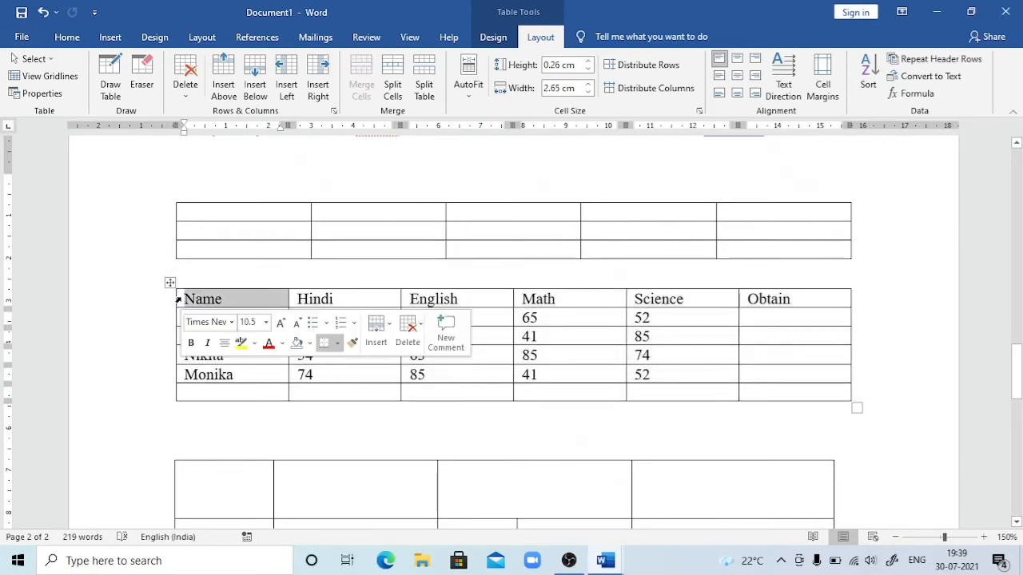
left_click(178, 299)
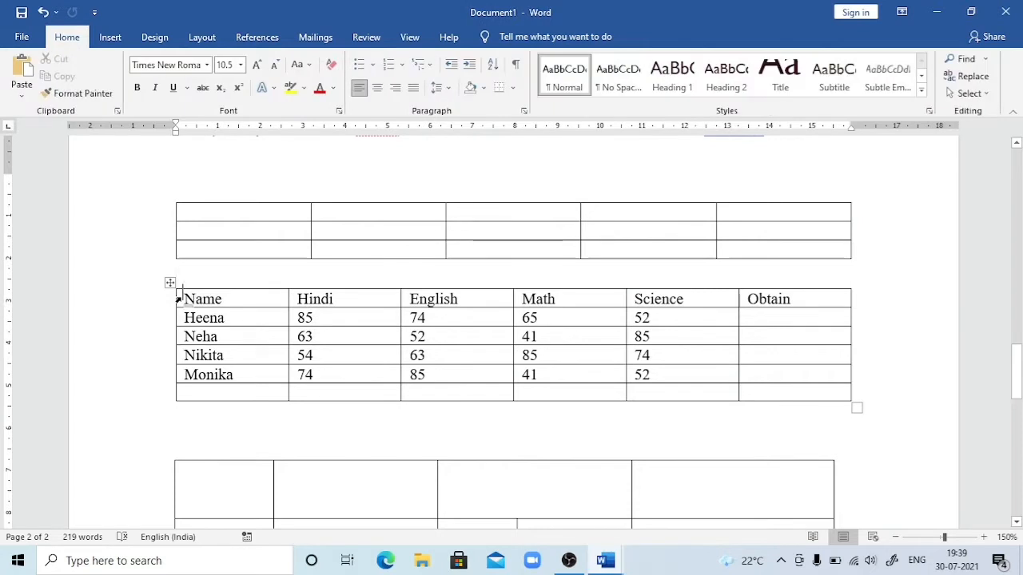
left_click(179, 299)
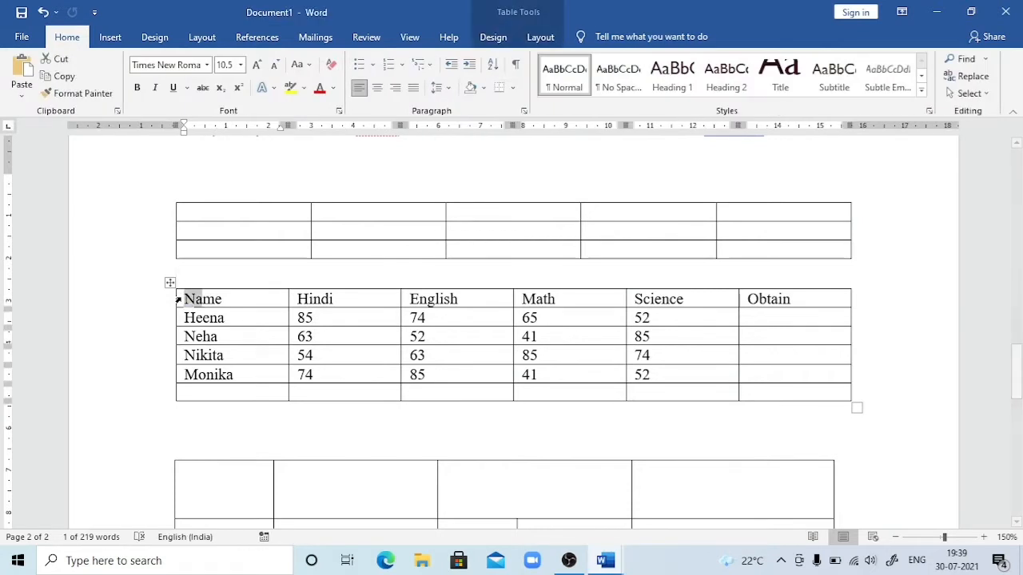
key("shift+Right")
key("shift+Right")
key("shift+Right")
key("shift+Right")
key("shift+Right")
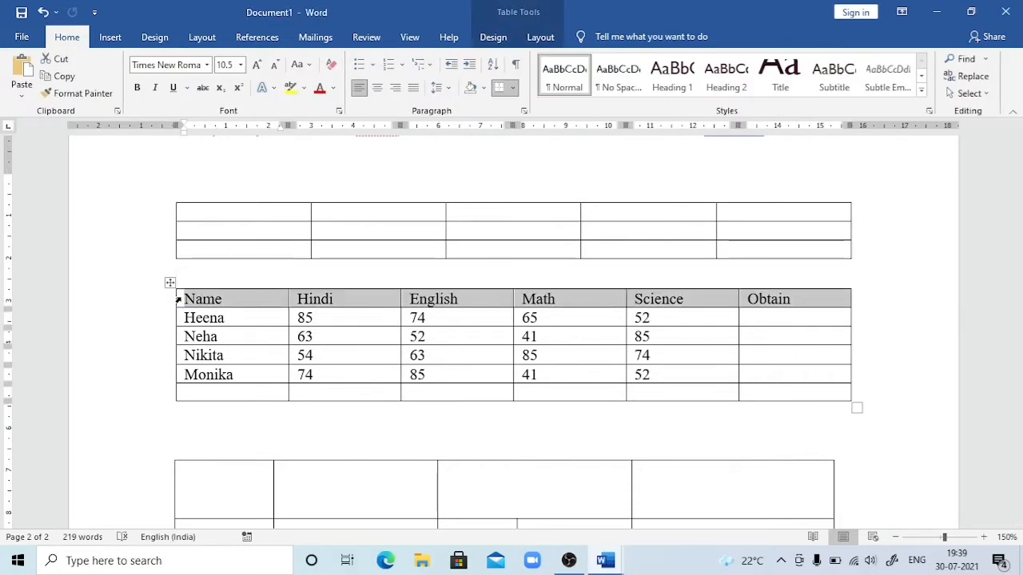
Select the first column of the marks table from the Name header down to the fourth student, then clear the selection.
left_click(178, 299)
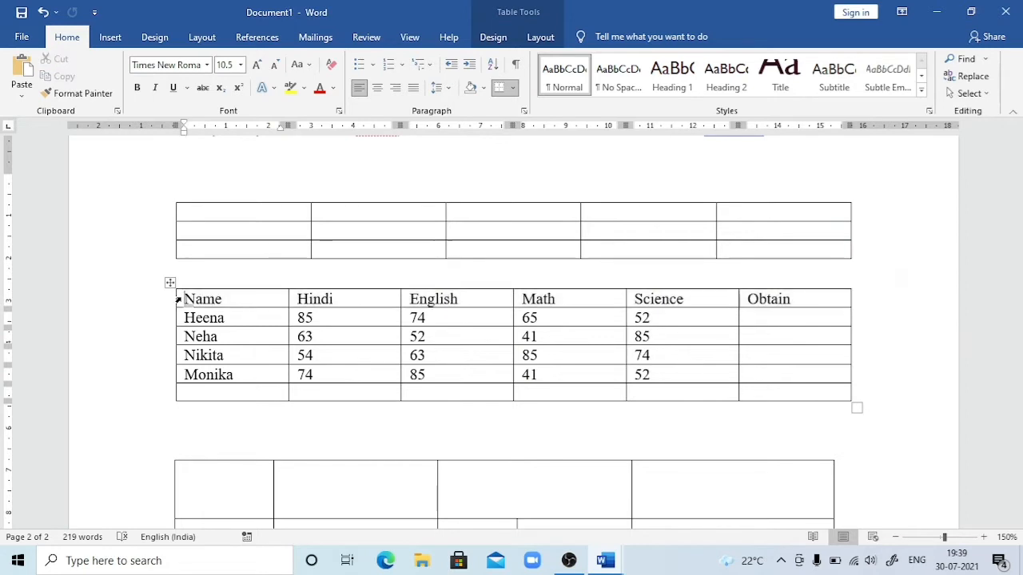
key("shift+Down")
key("shift+Down")
key("shift+Down")
key("shift+Down")
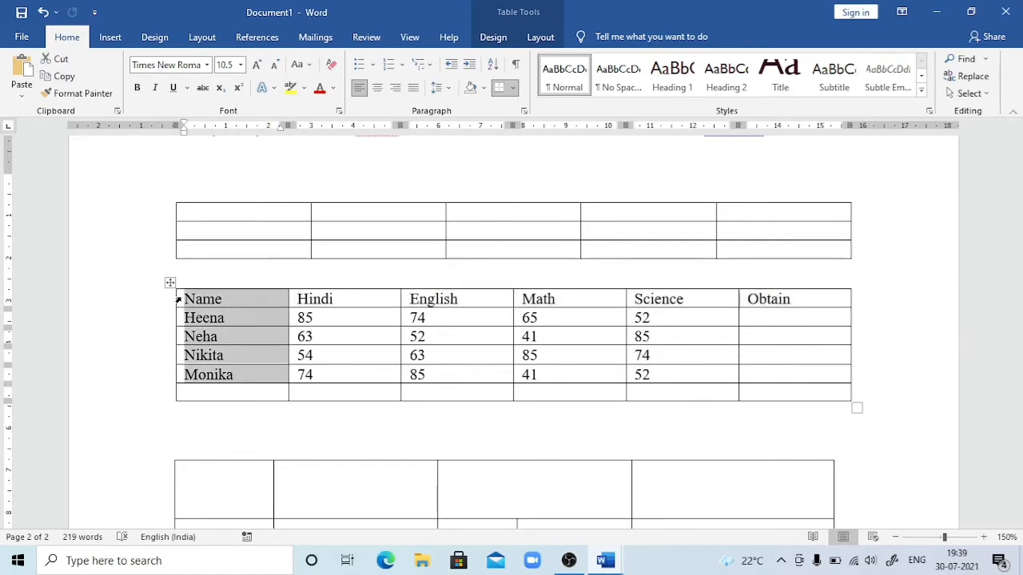
key("Up")
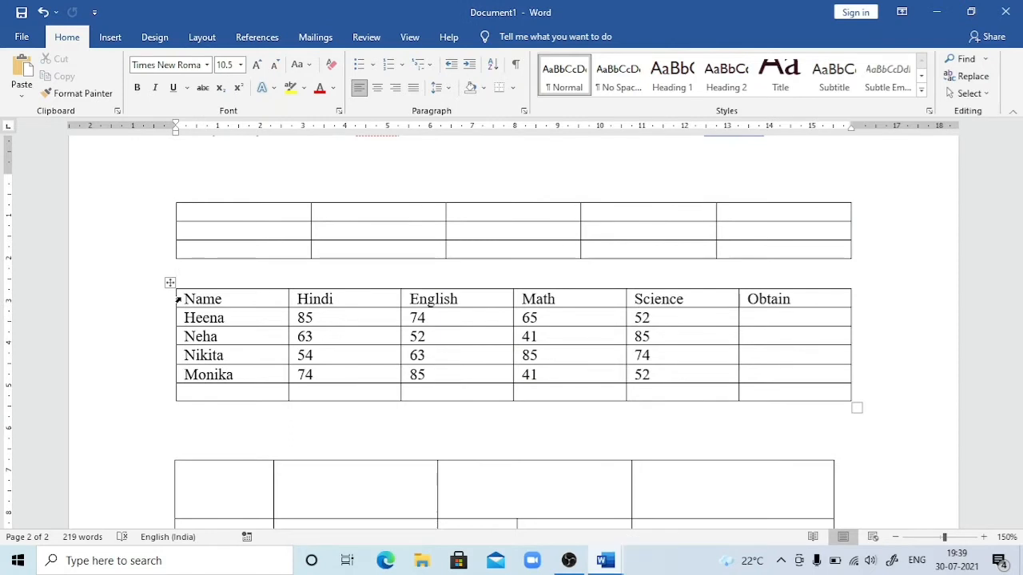
key("Down")
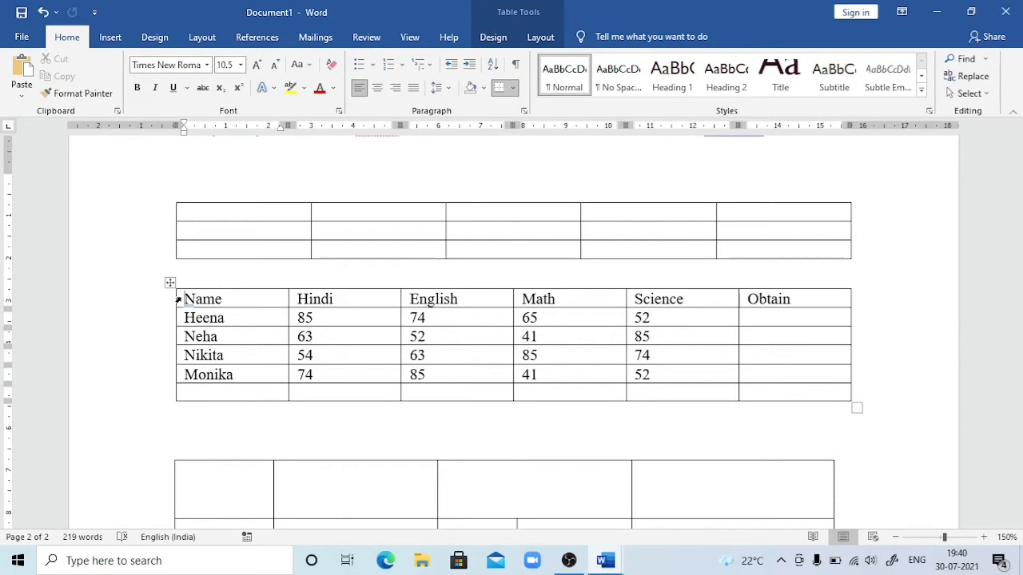
Check how the tables look in the print preview and return to the document.
left_click(539, 40)
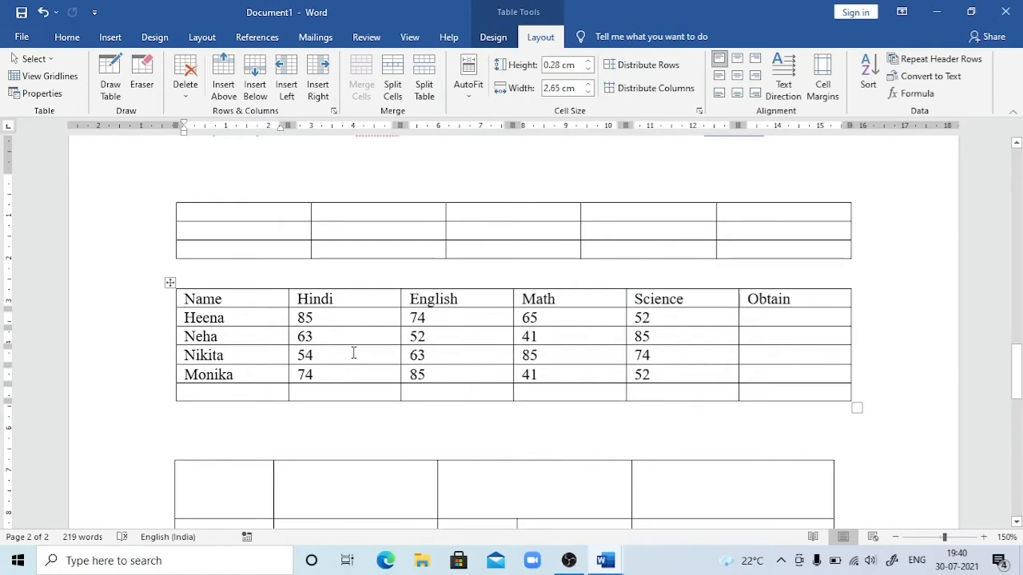
key("ctrl+p")
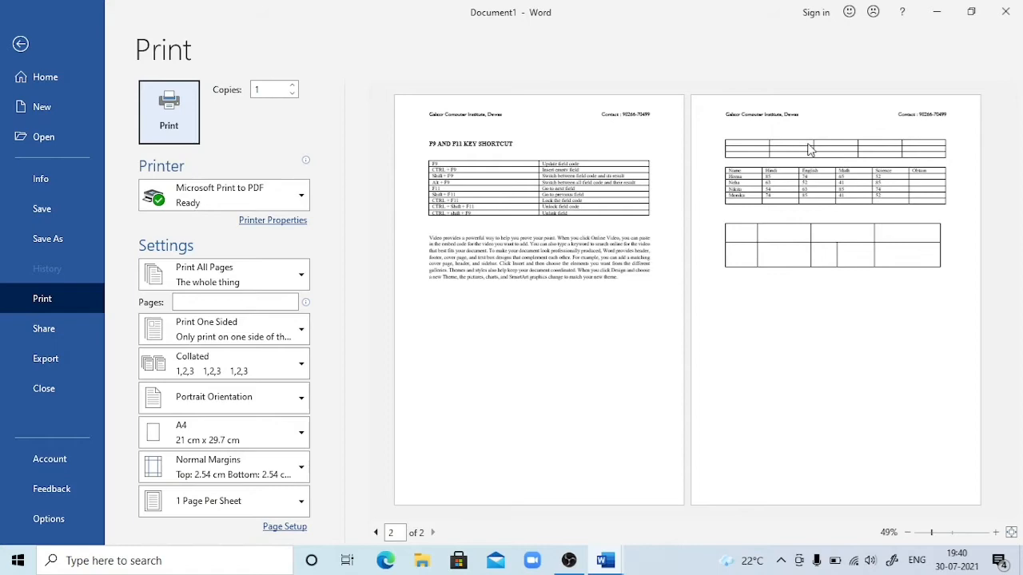
key("Escape")
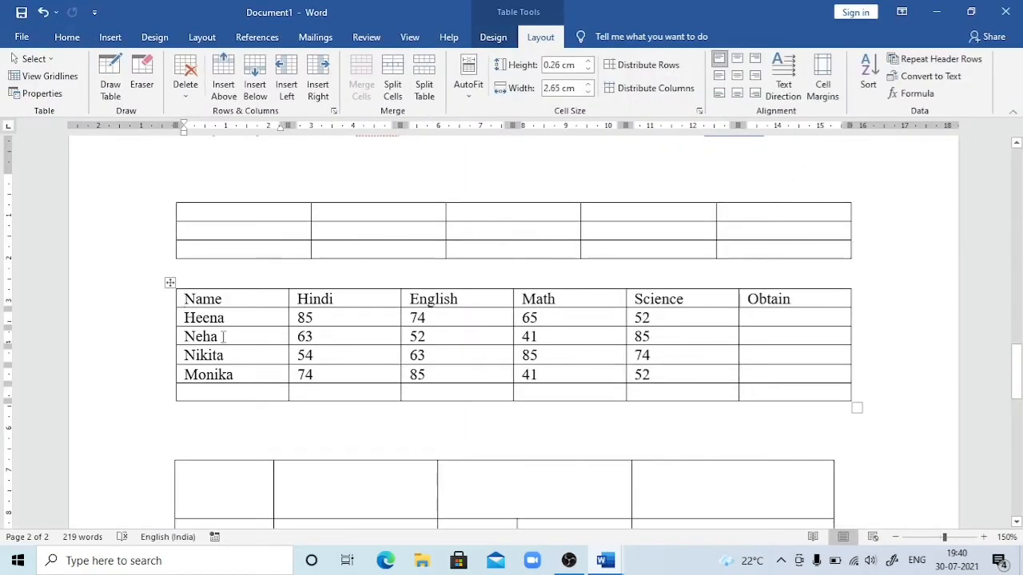
Select the whole marks table and examine its theme border styles and the Border Sampler.
left_click(170, 284)
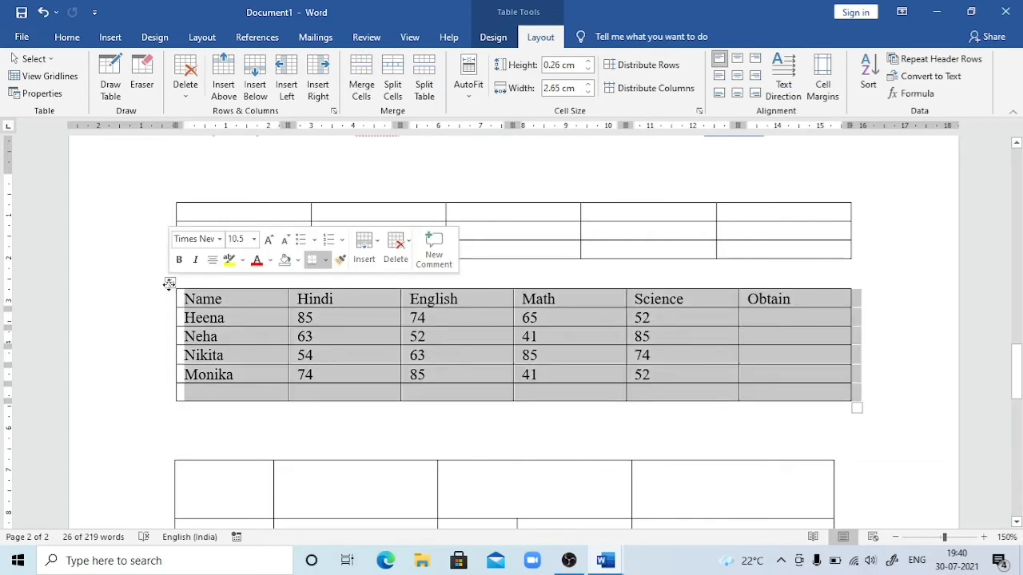
left_click(495, 38)
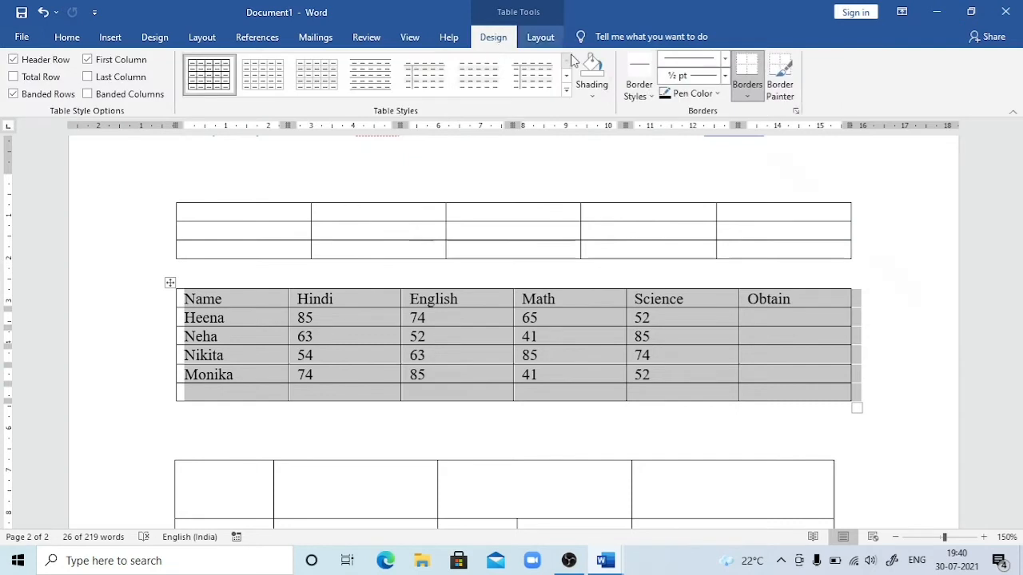
left_click(639, 90)
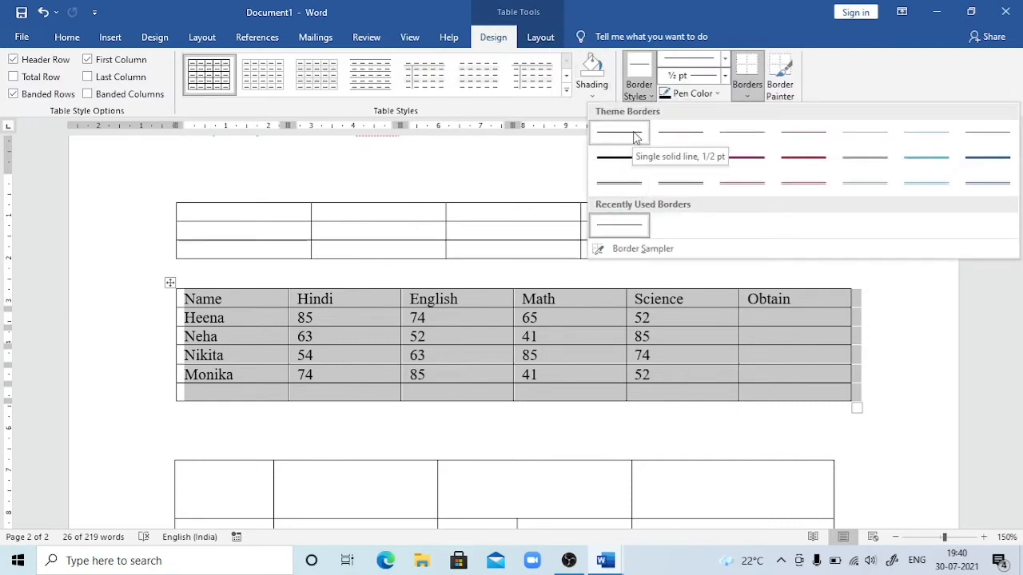
left_click(643, 250)
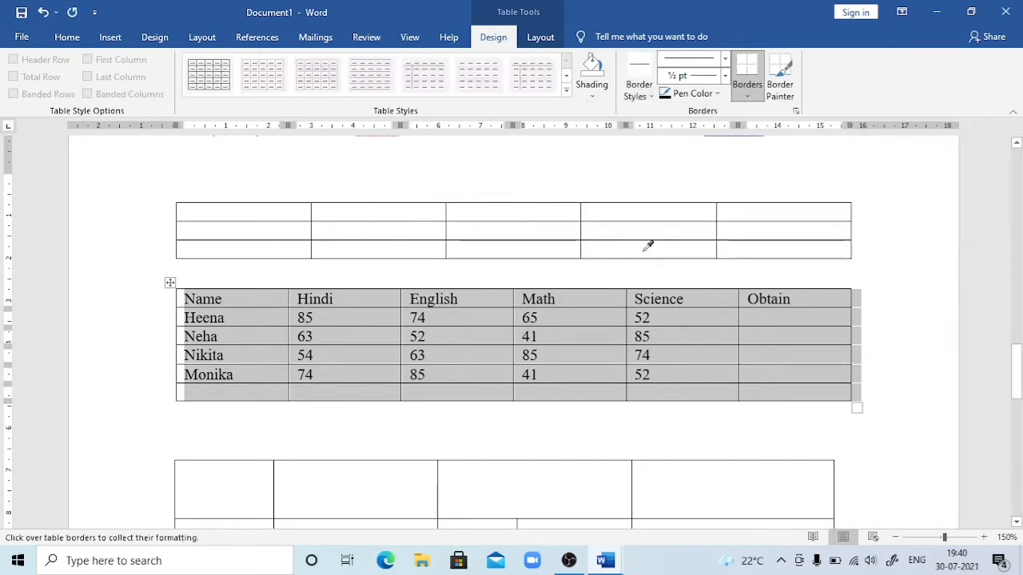
left_click(653, 96)
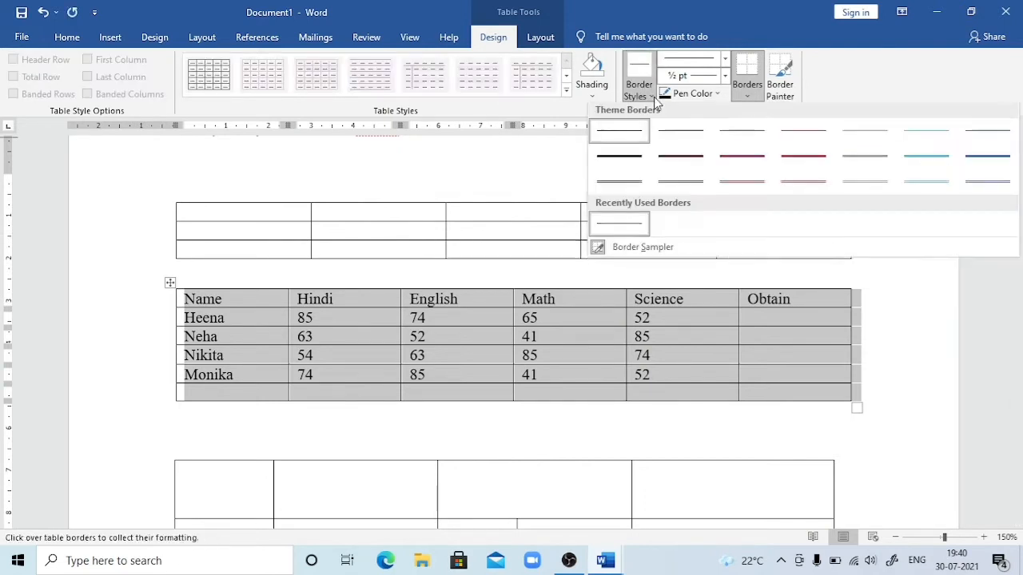
Apply No Border to the whole marks table and deselect it.
left_click(754, 96)
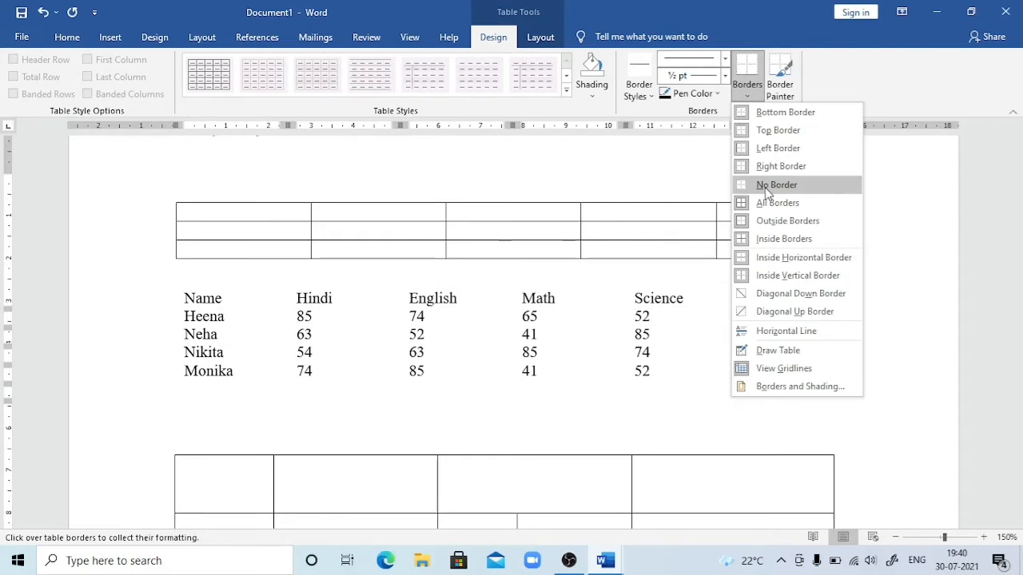
left_click(377, 317)
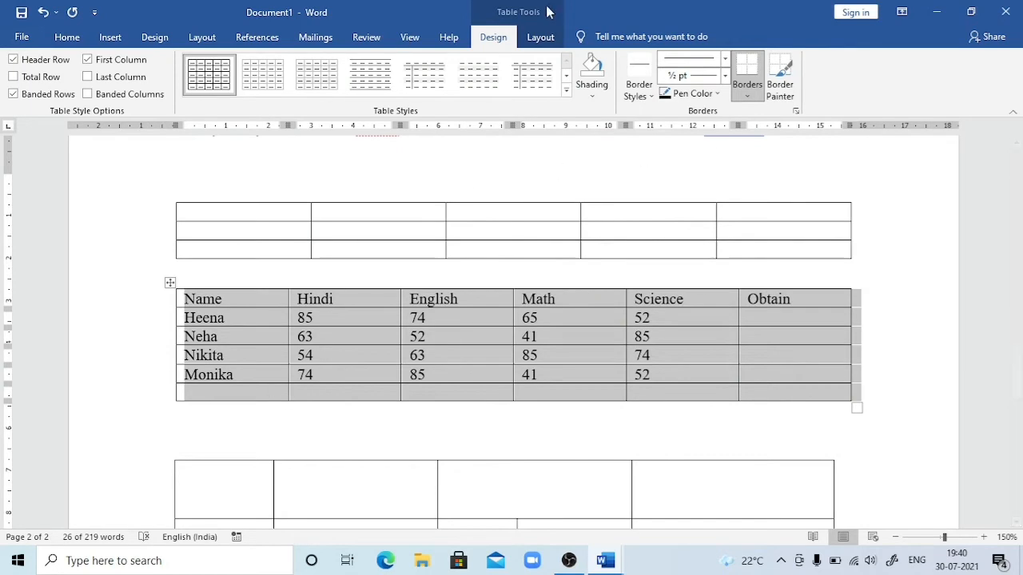
left_click(747, 89)
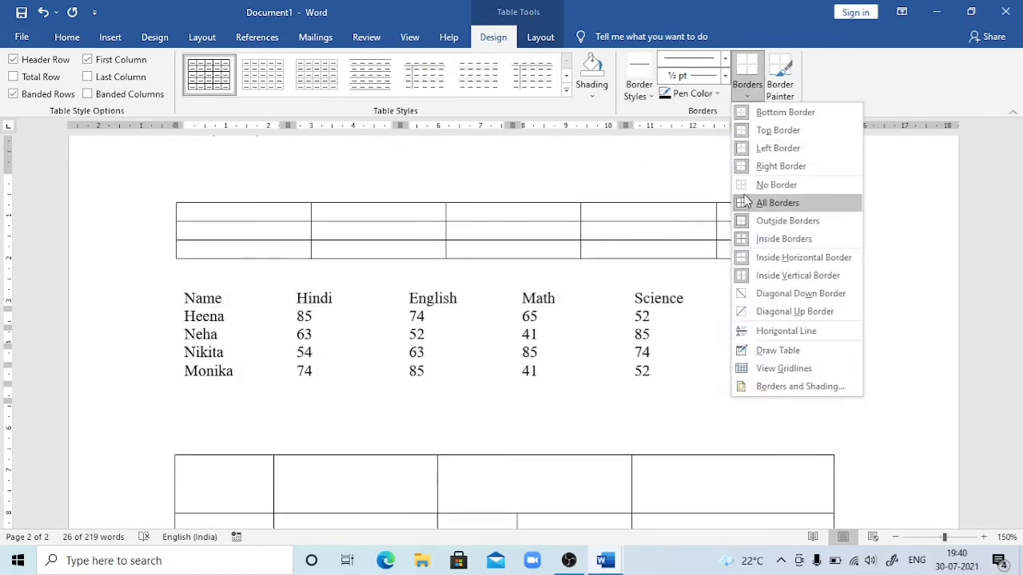
left_click(745, 184)
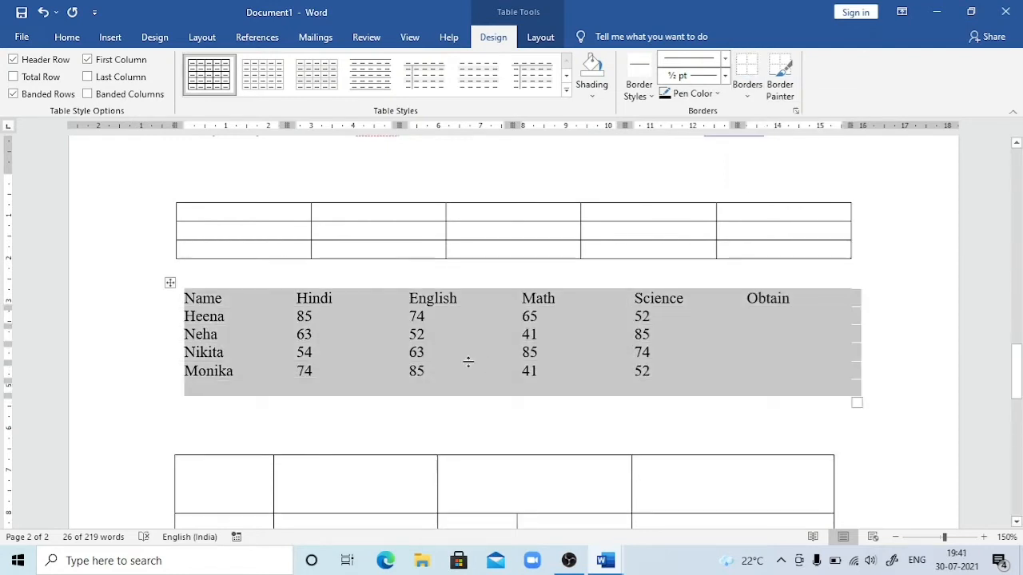
left_click(338, 330)
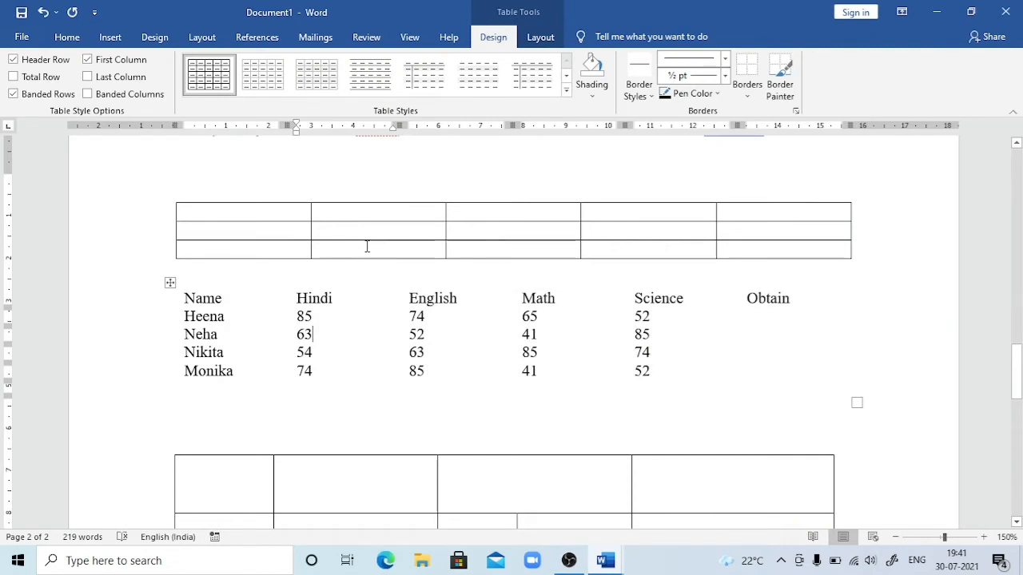
Turn on View Gridlines to outline the cells of the borderless marks table.
left_click(170, 283)
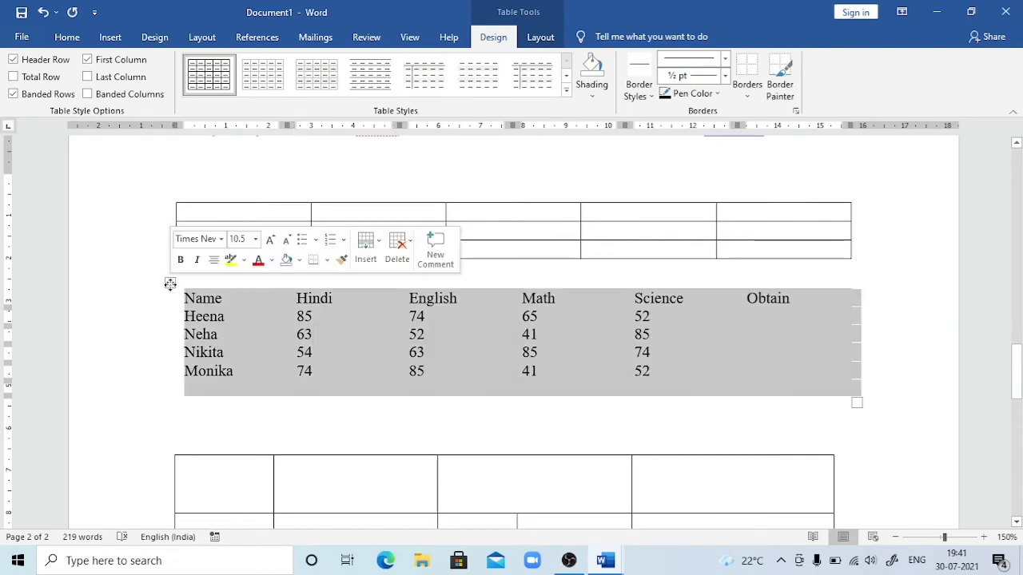
left_click(548, 37)
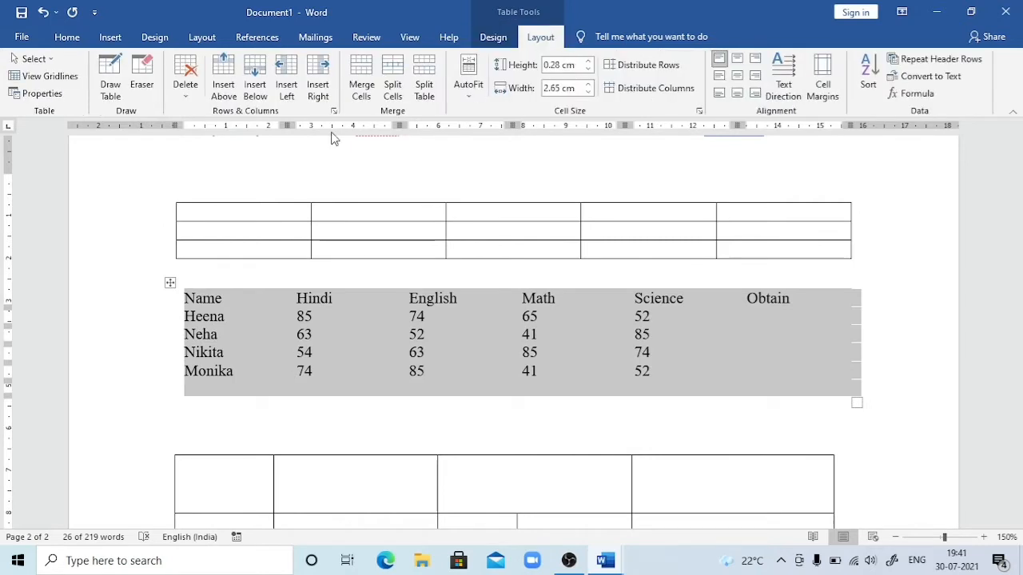
left_click(72, 77)
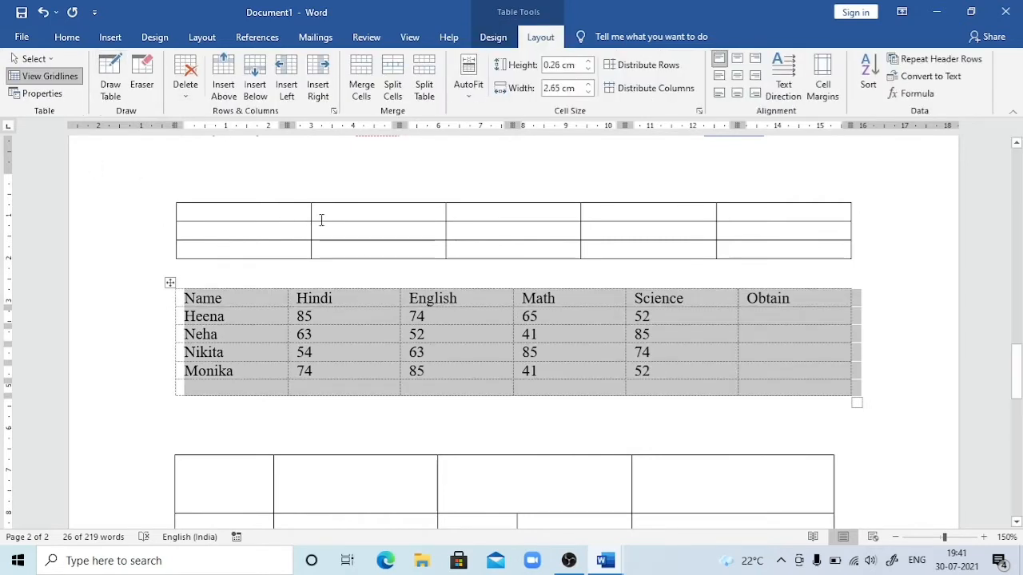
left_click(319, 215)
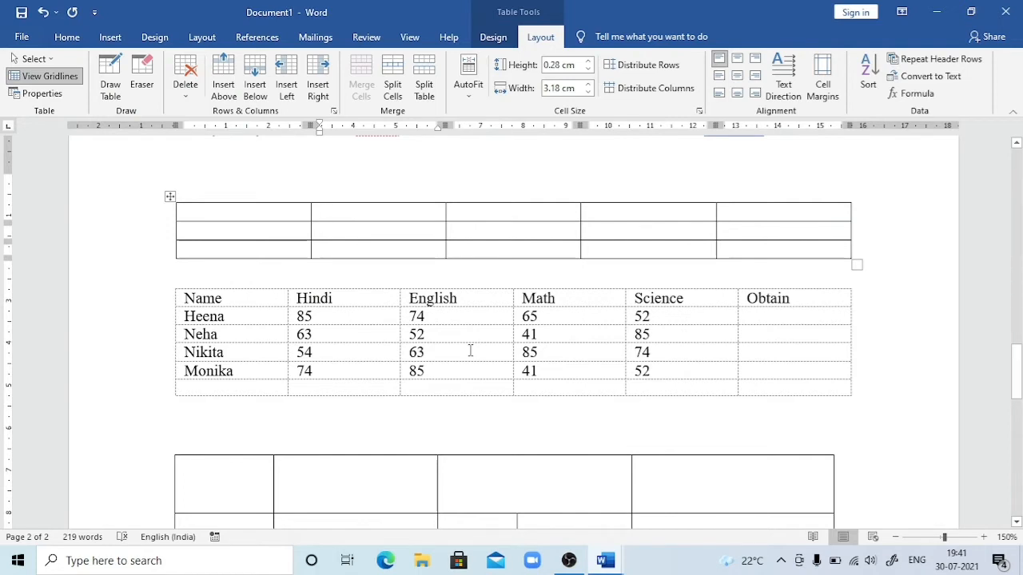
Apply All Borders to the whole marks table and deselect it.
left_click(287, 320)
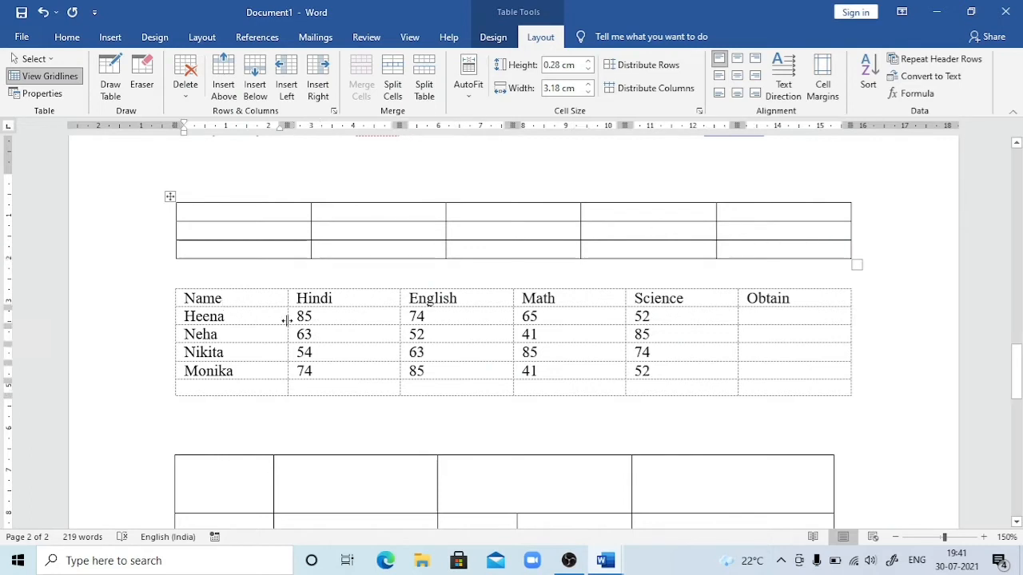
left_click(170, 294)
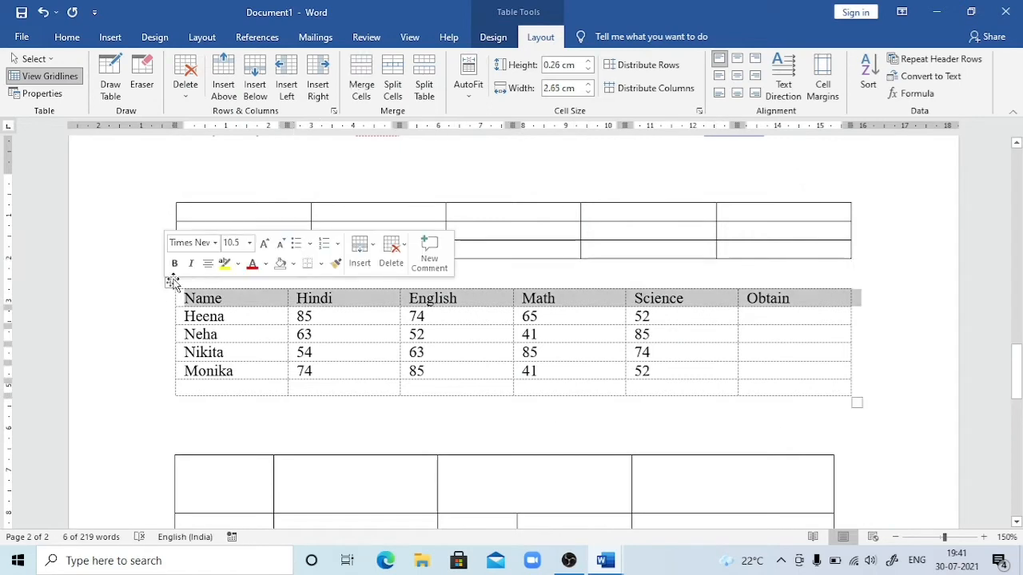
left_click(171, 282)
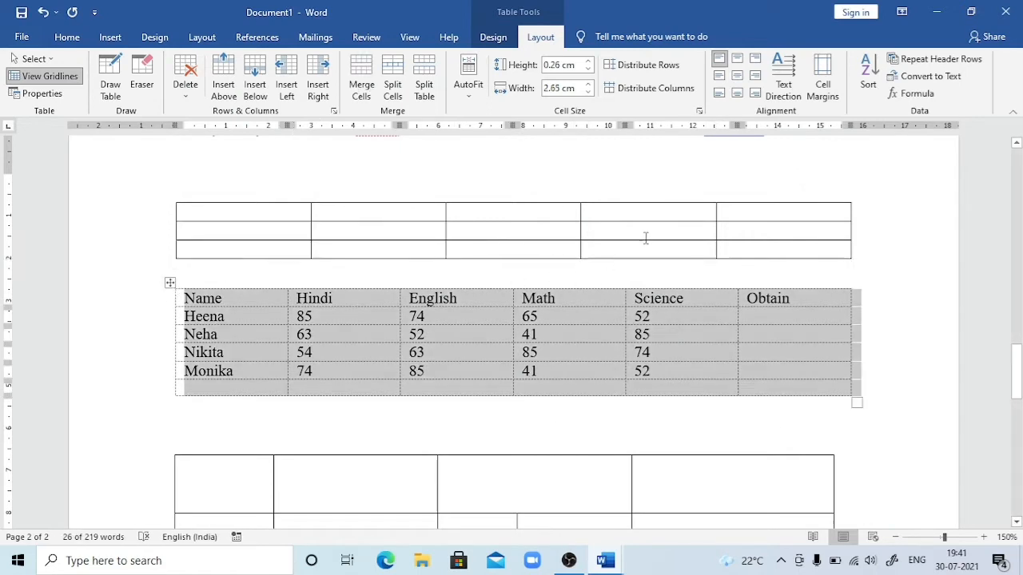
left_click(493, 40)
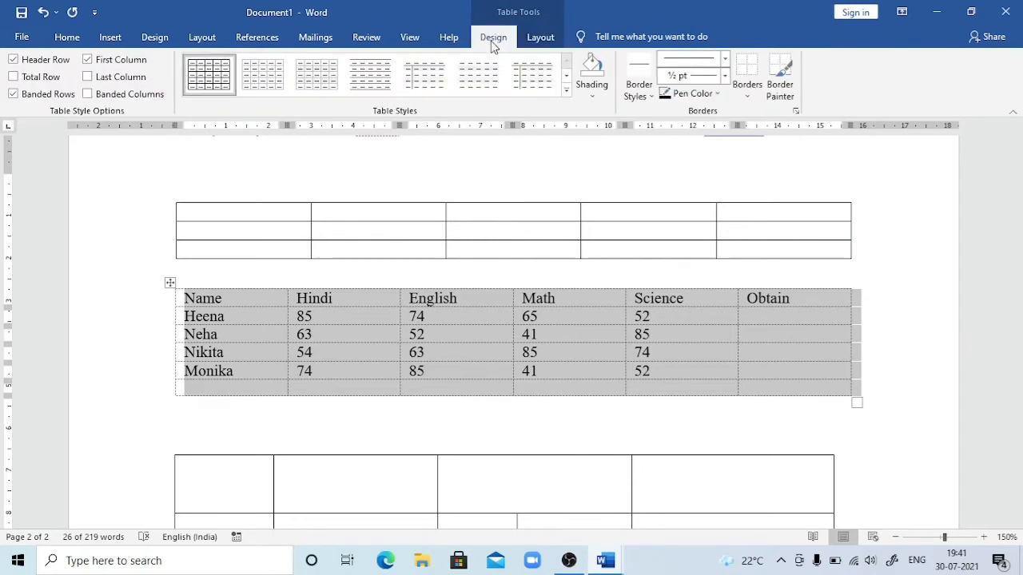
left_click(746, 94)
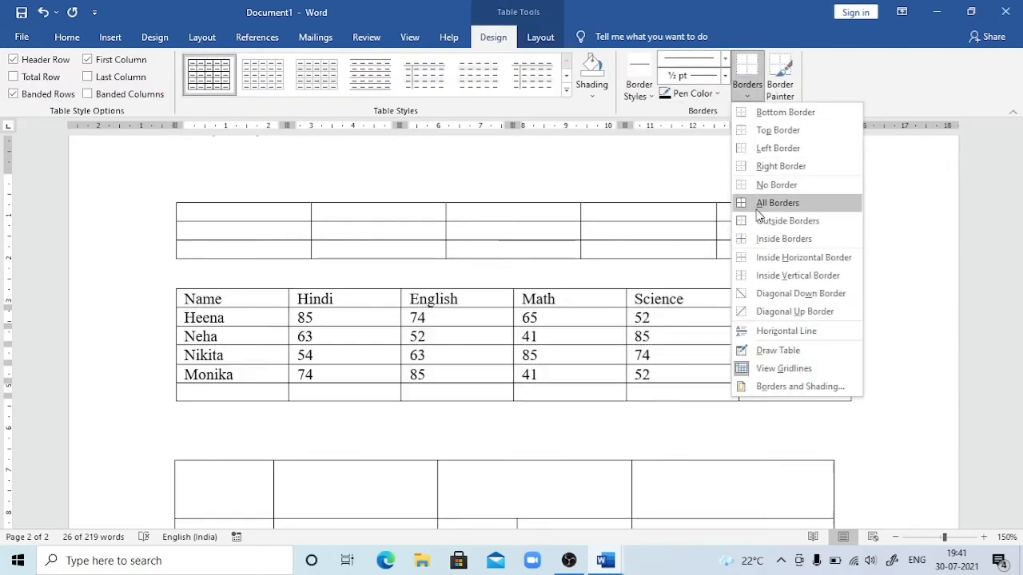
left_click(759, 206)
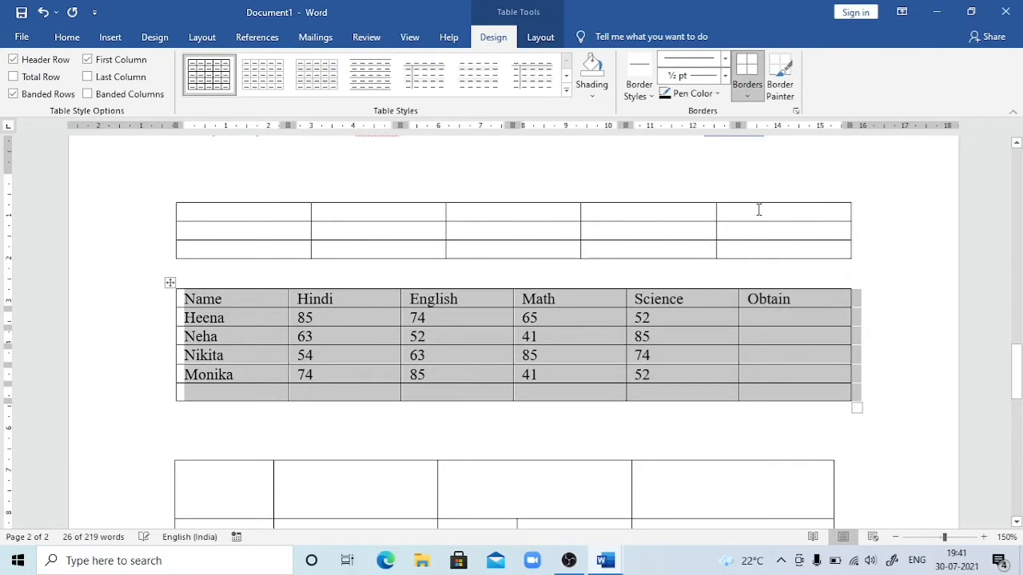
left_click(484, 376)
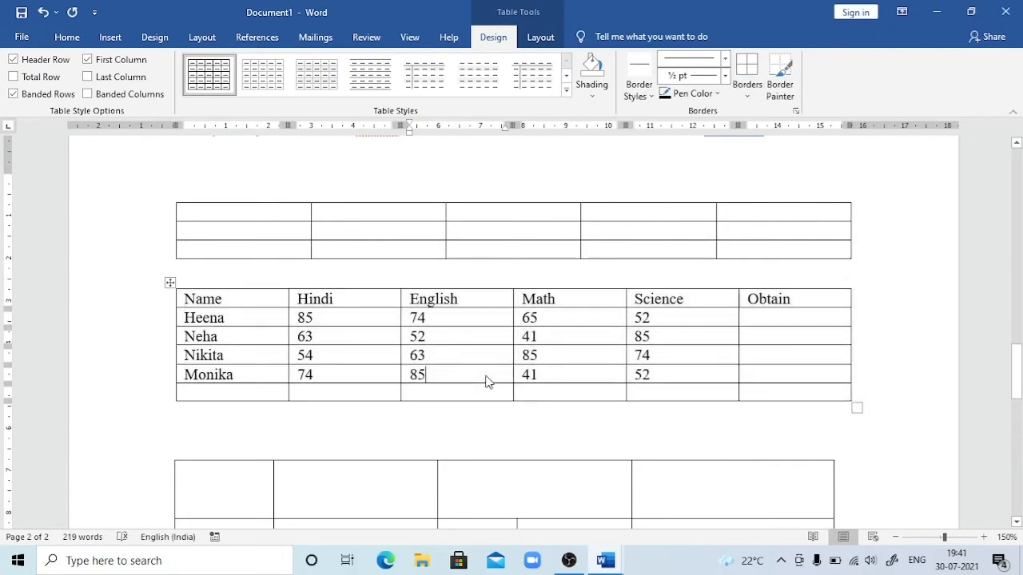
left_click(540, 40)
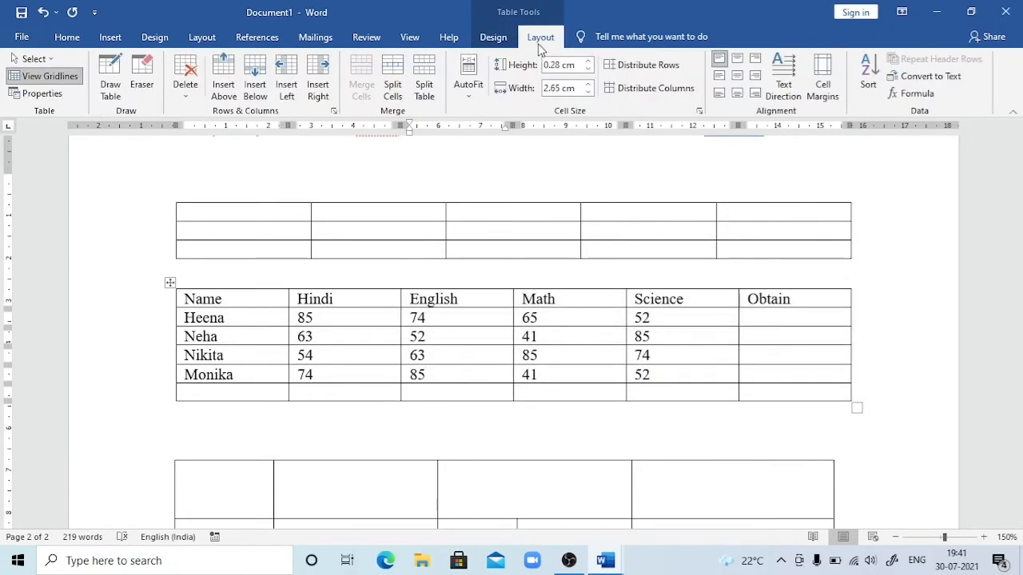
left_click(55, 101)
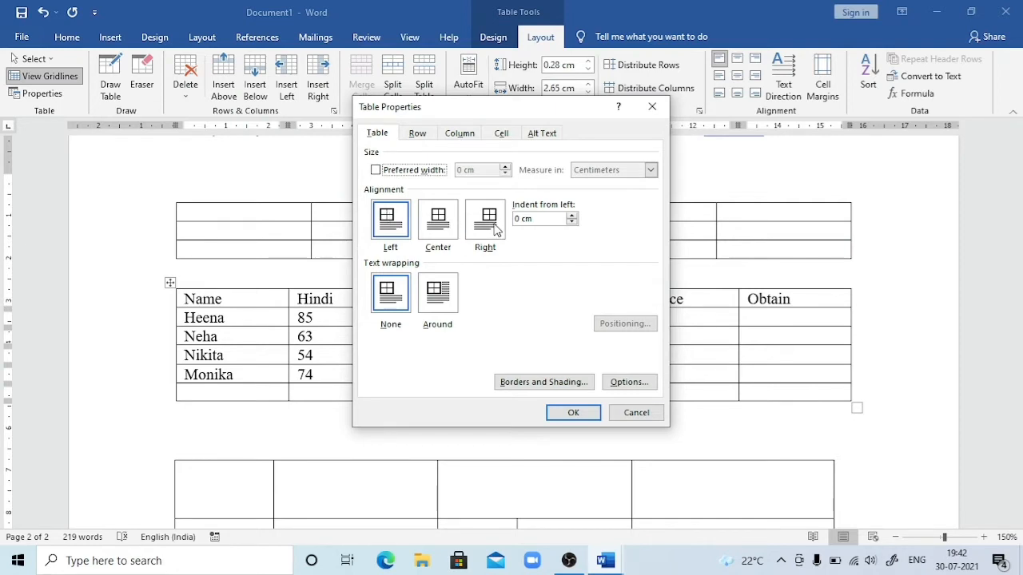
left_click(437, 295)
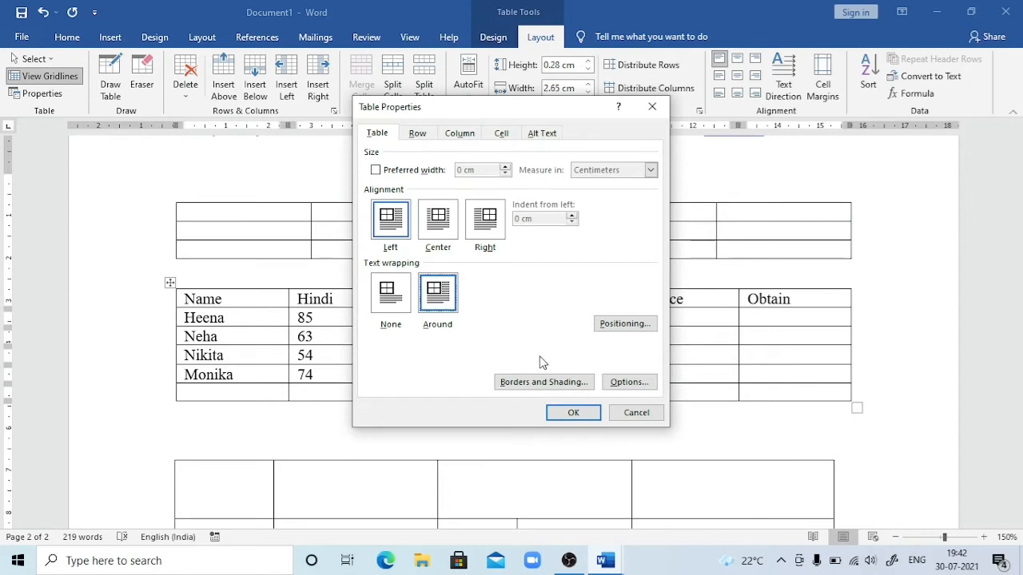
left_click(627, 413)
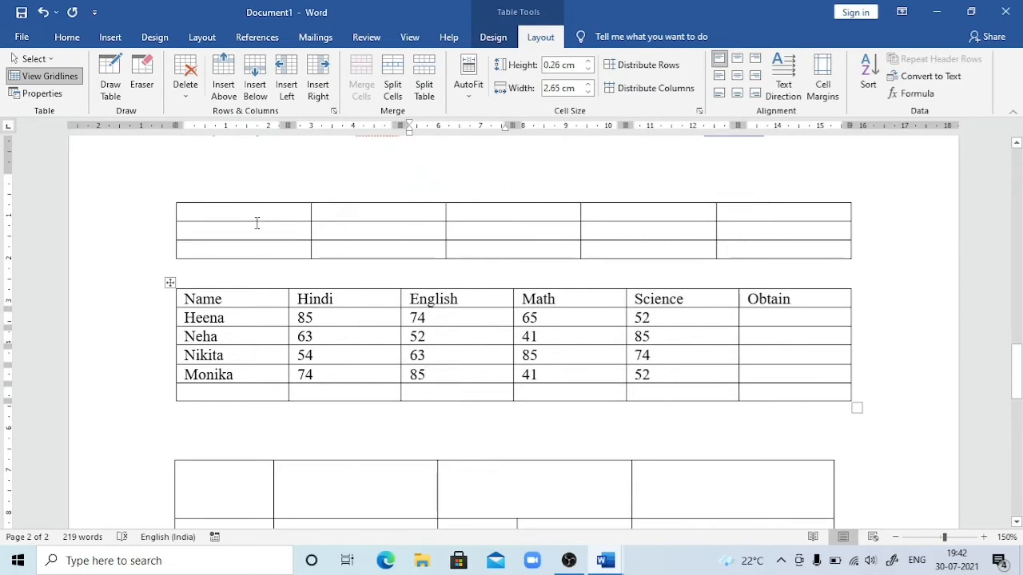
Narrow the marks table's Name, Hindi, English and Math columns to about 2, 1.75, 2.25 and 2 cm and heighten the first student's row to about 1.8 cm.
left_click_drag(286, 125, 257, 125)
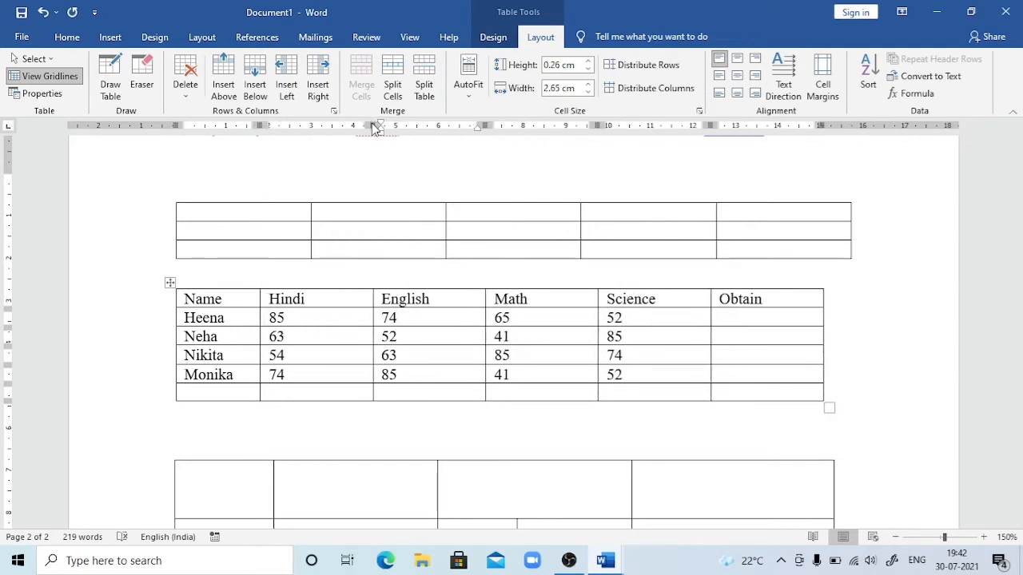
left_click_drag(373, 125, 339, 125)
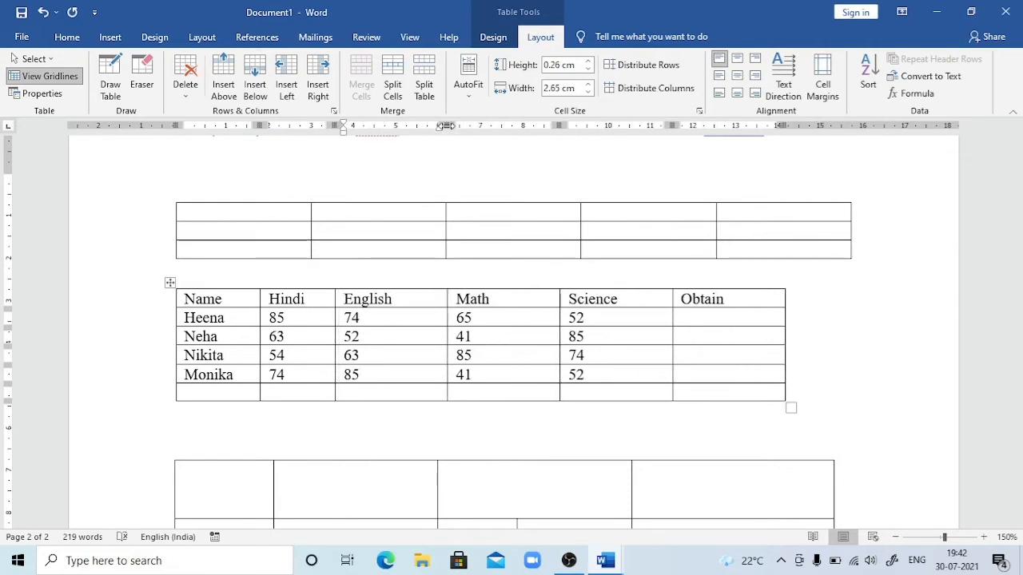
left_click_drag(446, 126, 429, 128)
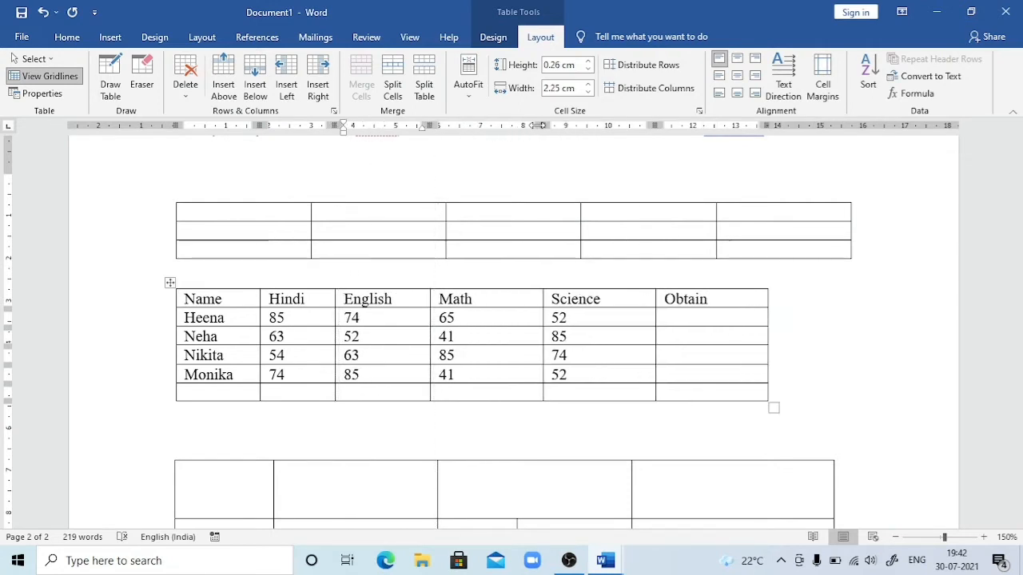
left_click_drag(542, 125, 515, 126)
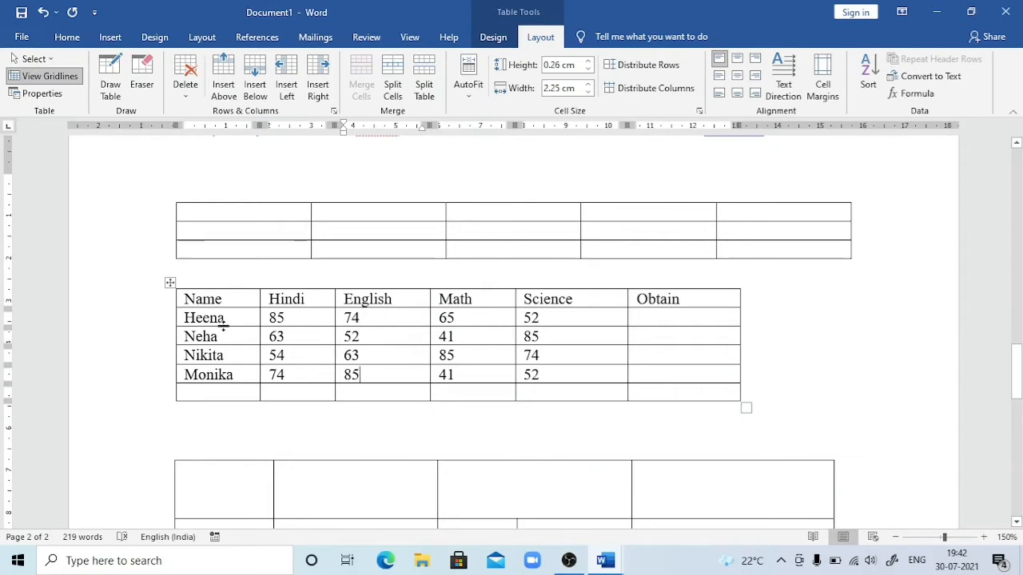
left_click_drag(224, 327, 227, 387)
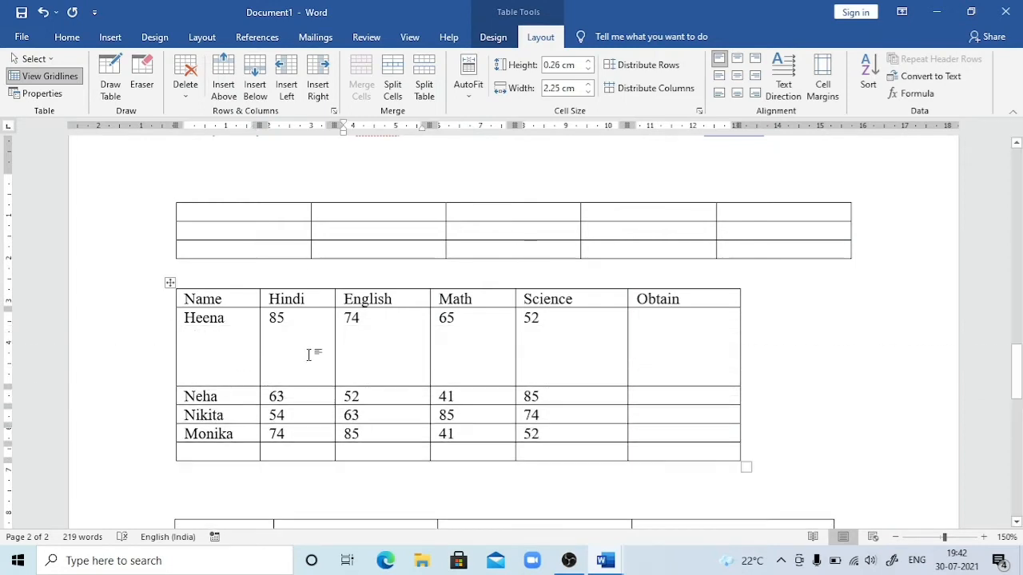
left_click(283, 354)
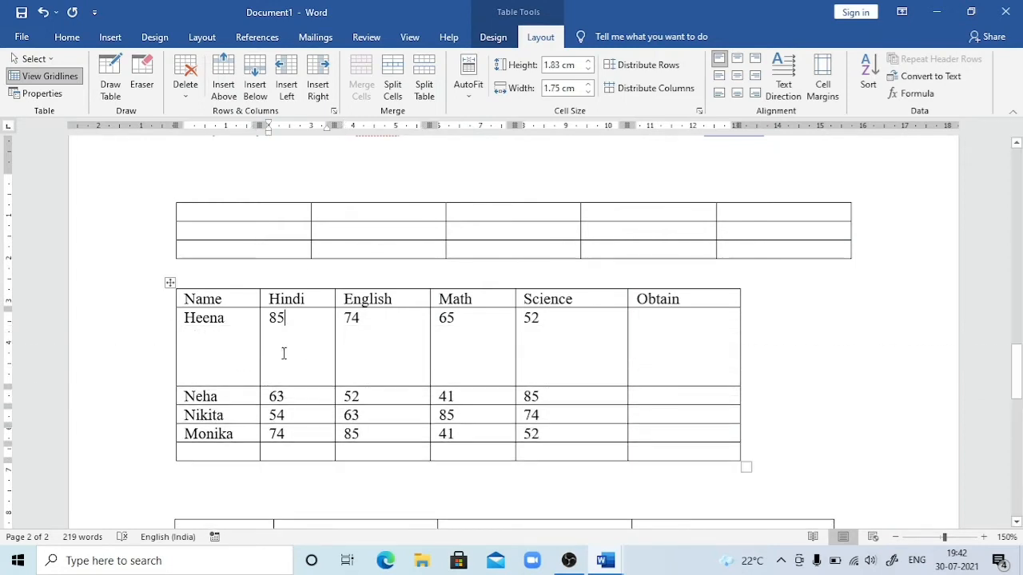
Generate a sample paragraph with =rand(1,10) on a new line above the marks table and justify it.
left_click(170, 283)
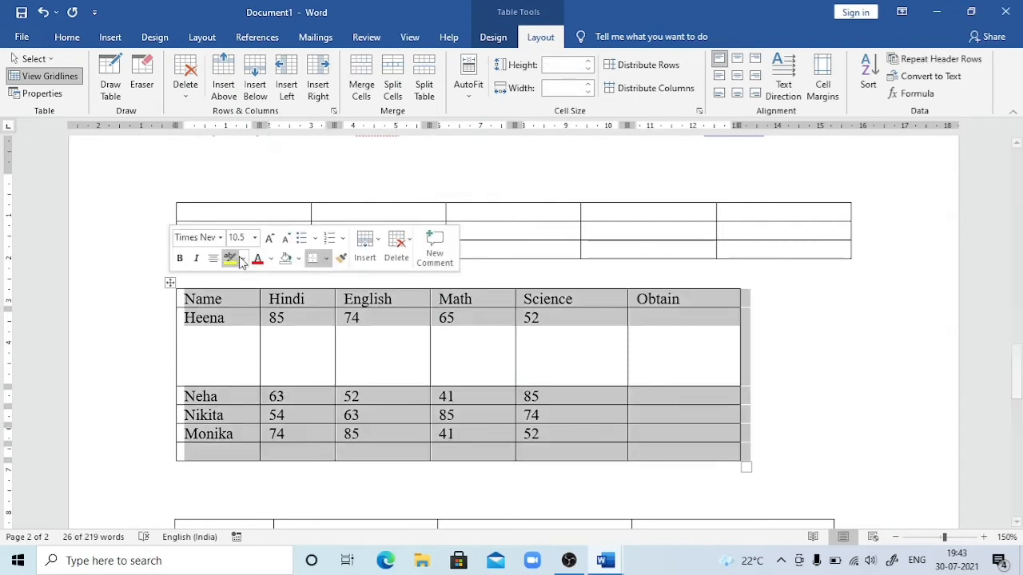
left_click(203, 274)
key("Return")
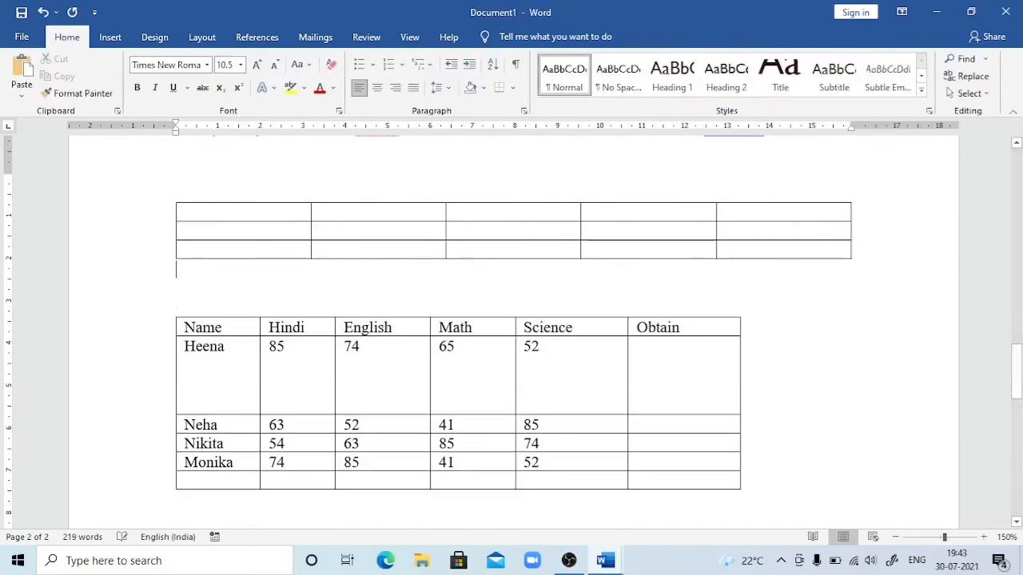
type("=ra")
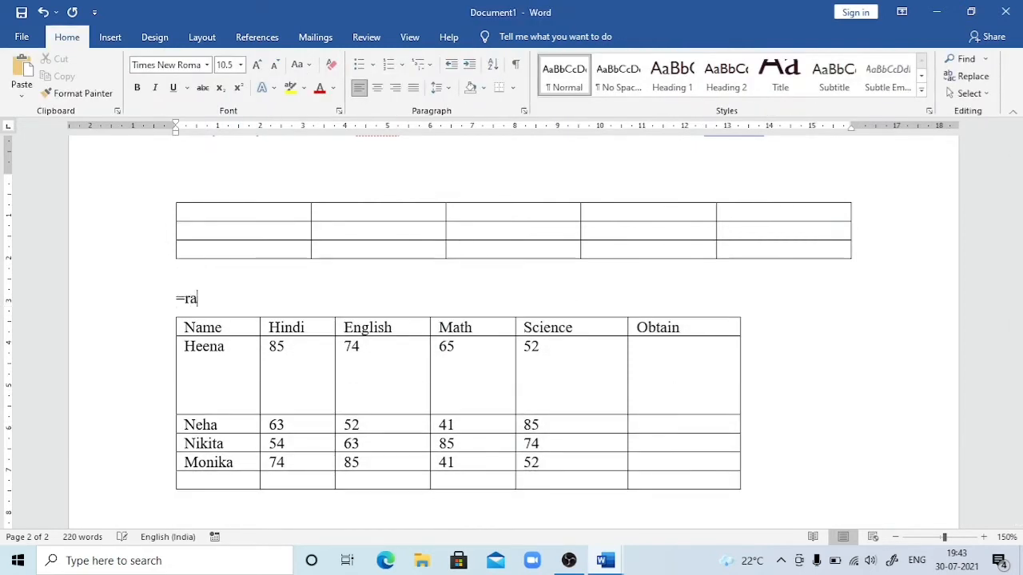
type("nd(1,19")
key("BackSpace")
type("0")
key("BackSpace")
key("BackSpace")
type("10)")
key("Return")
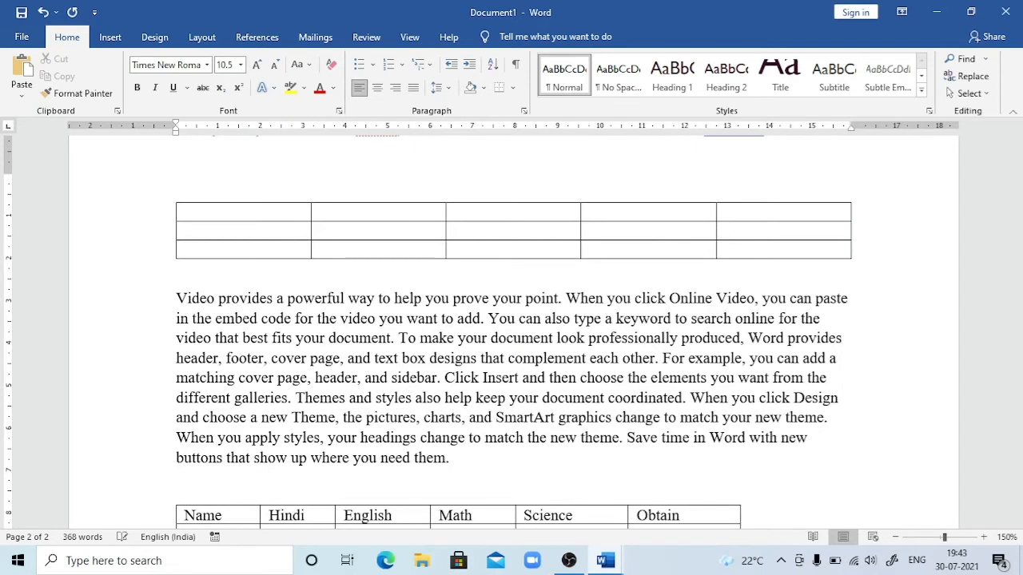
key("Up")
key("ctrl+j")
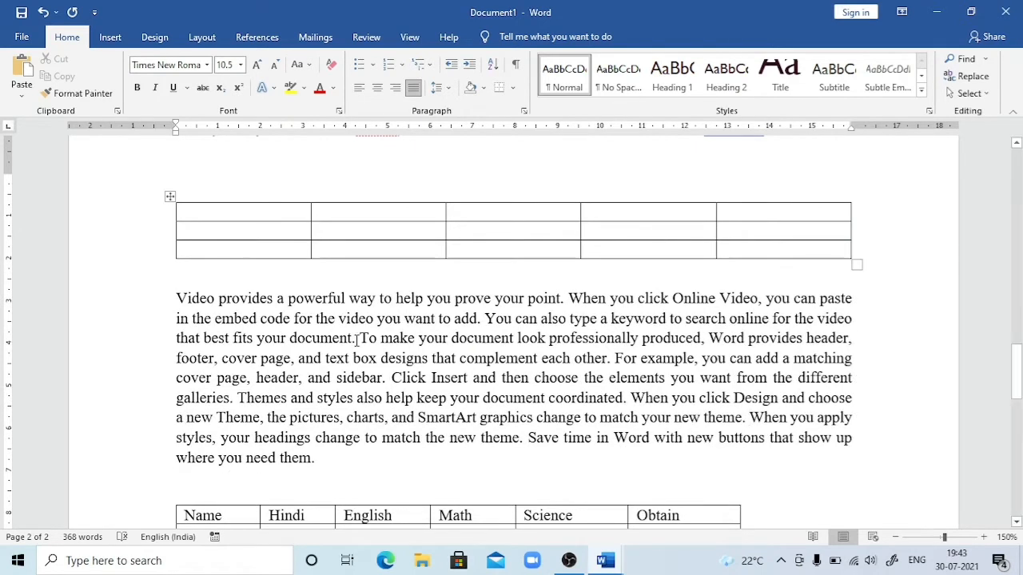
Set the marks table's alignment to Center in its table properties.
left_click(373, 514)
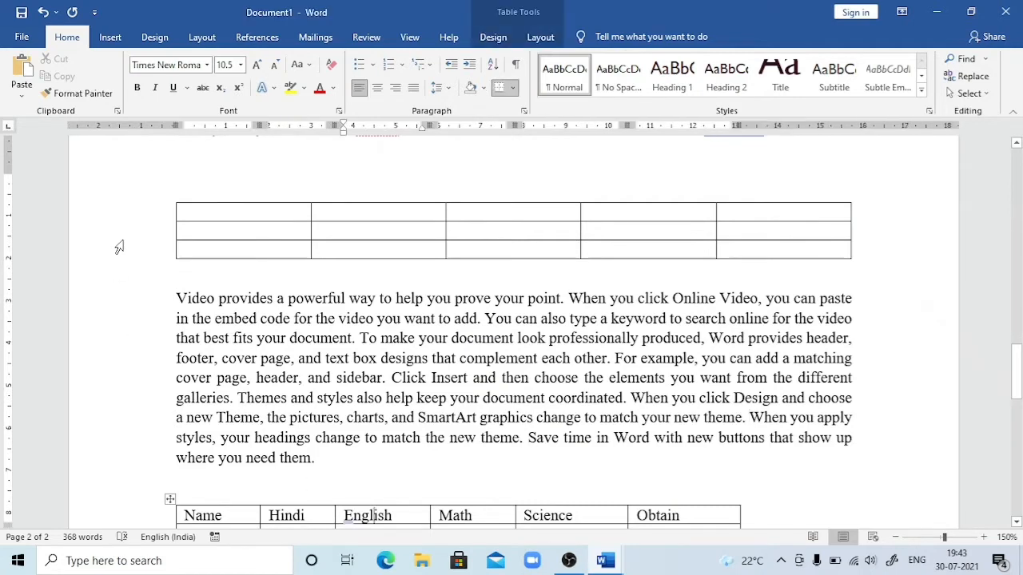
left_click(541, 38)
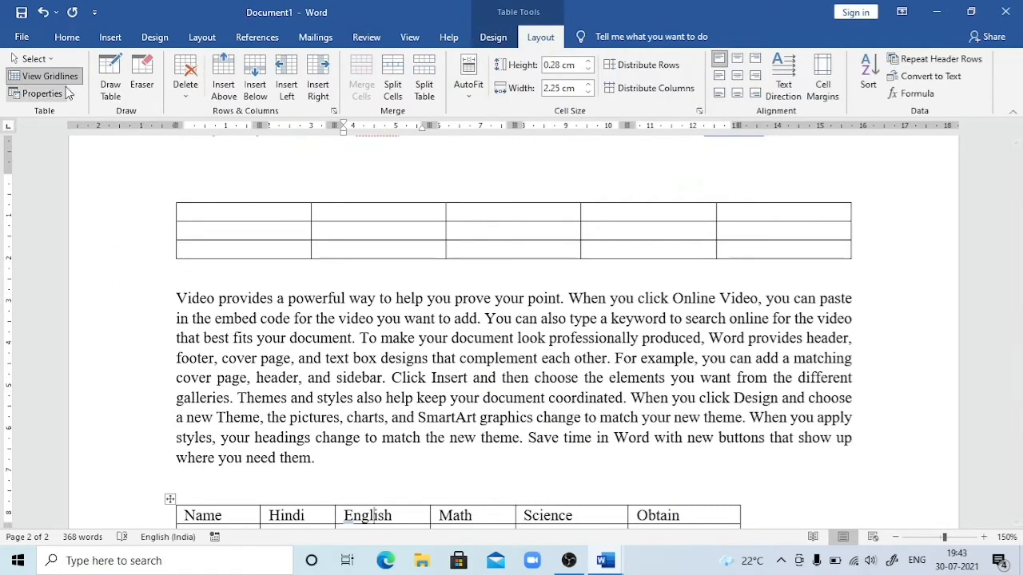
left_click(44, 94)
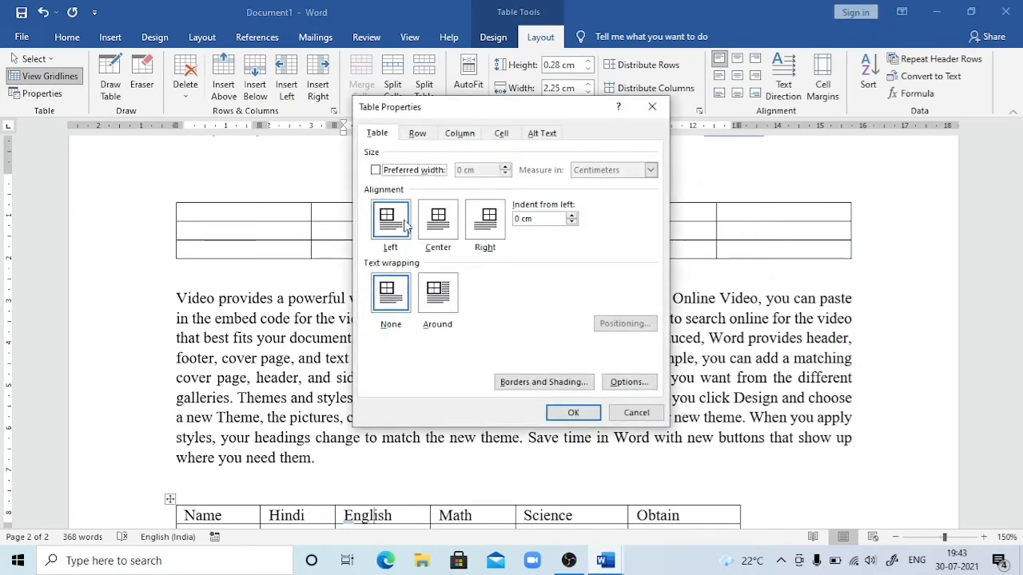
left_click(445, 231)
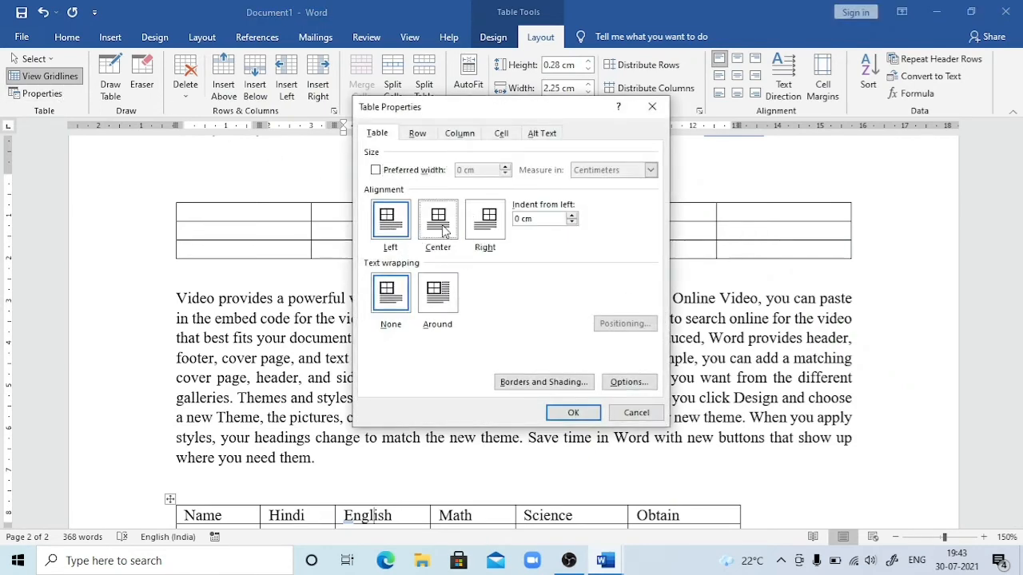
left_click(572, 413)
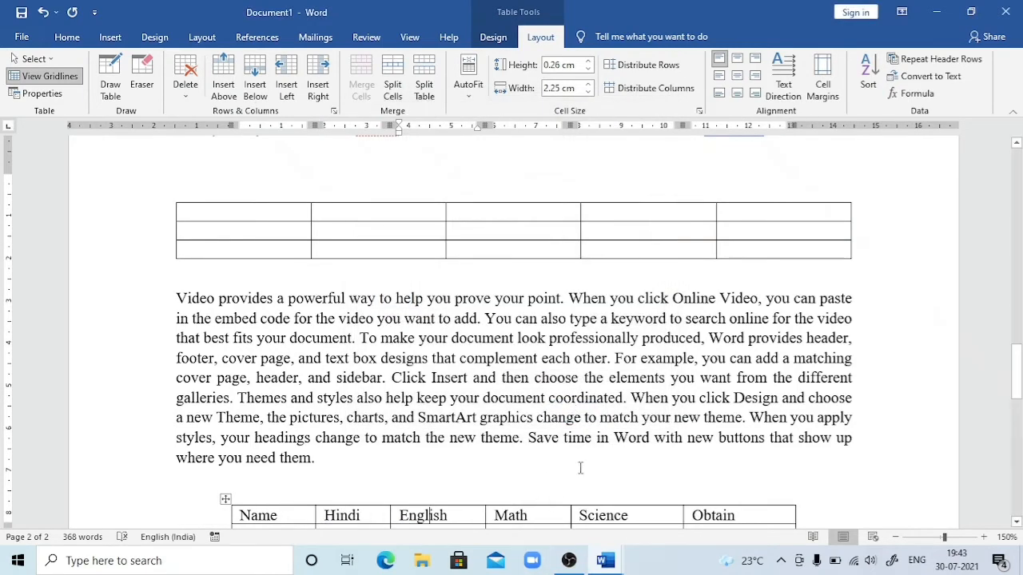
Set the text wrapping of the empty table below the marks table to Around.
scroll(580, 468, "down", 4)
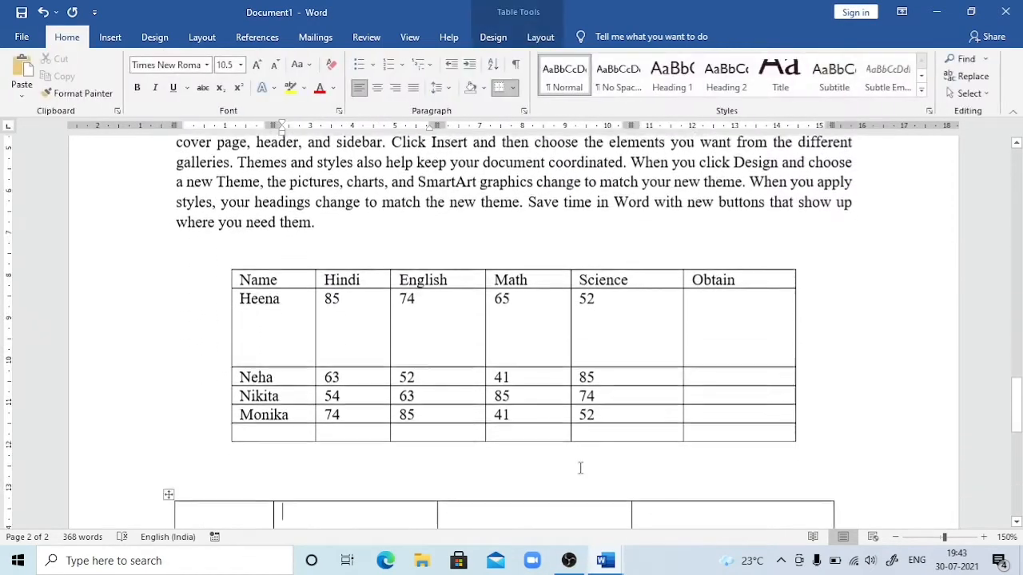
left_click(545, 35)
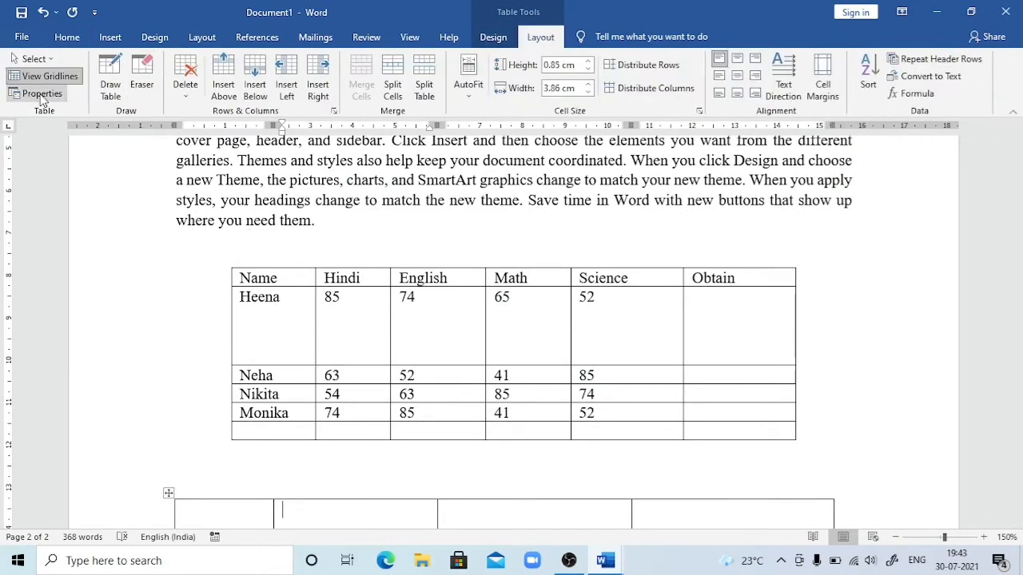
left_click(42, 94)
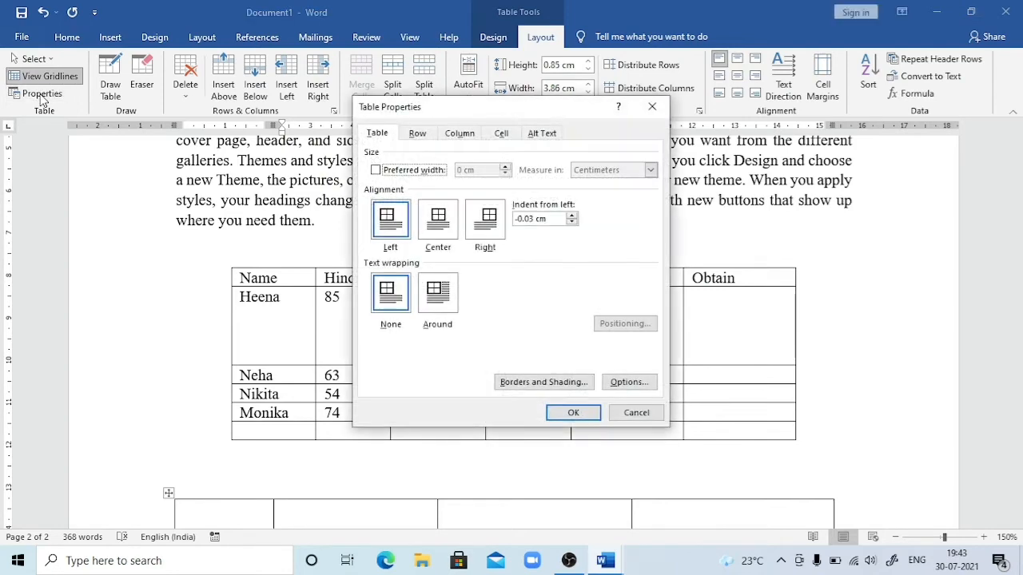
left_click(447, 300)
left_click(587, 412)
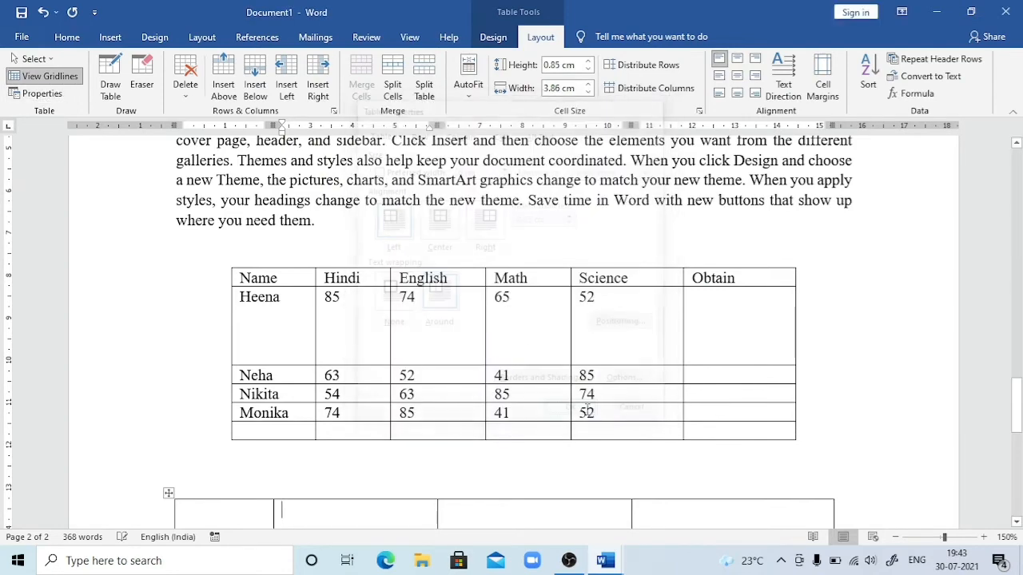
Move the marks table up into the justified paragraph, beside its right-hand text, so that the text wraps around it.
left_click(273, 274)
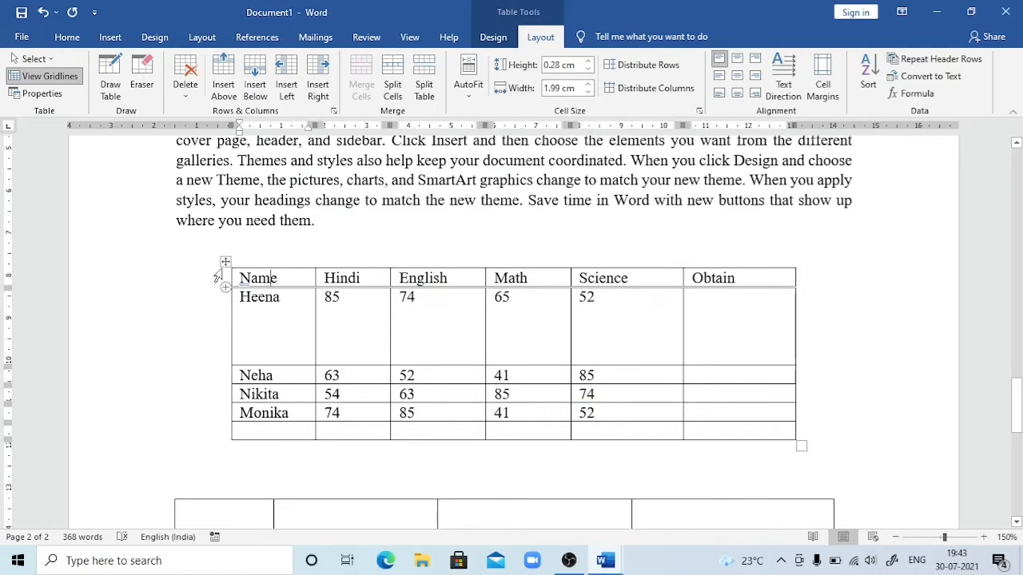
left_click_drag(225, 266, 279, 159)
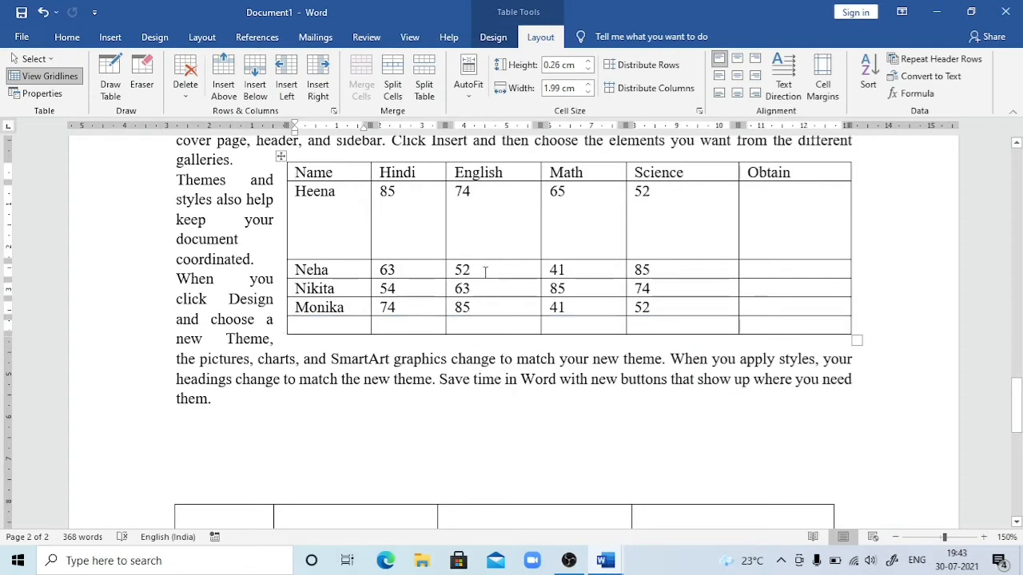
Specify a height of 0.25 cm for the marks table's header row in the table properties.
left_click(38, 95)
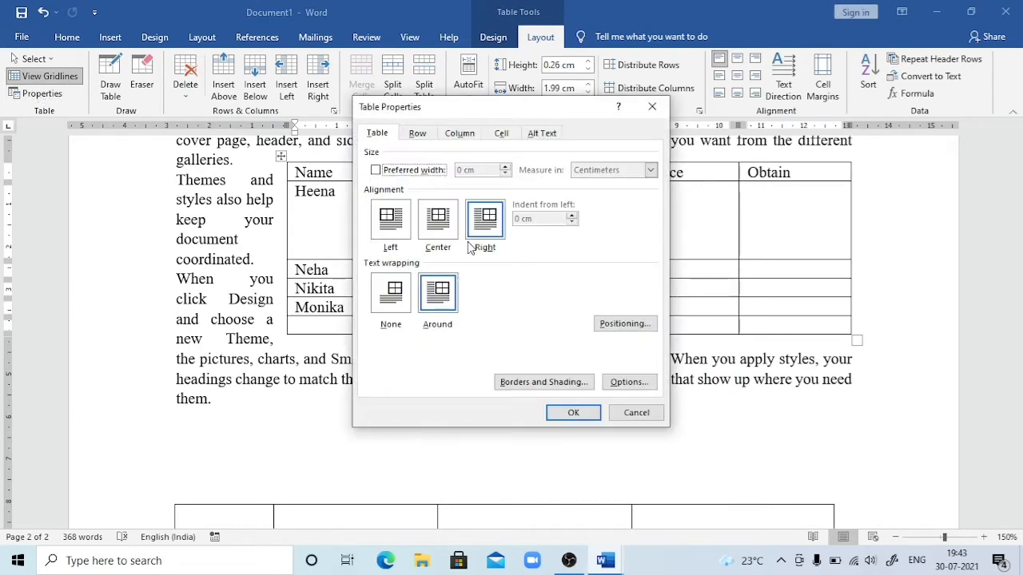
left_click(418, 134)
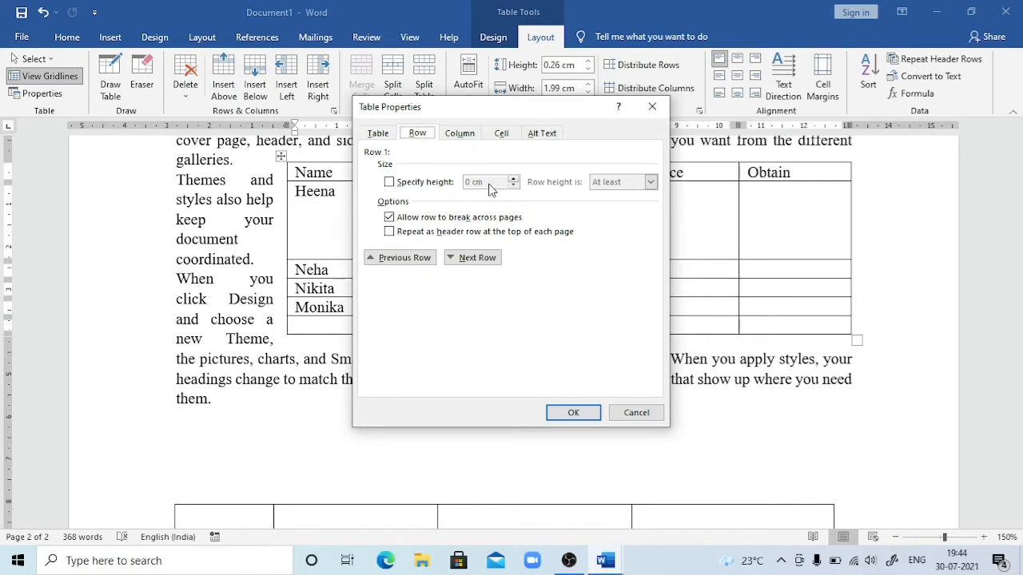
left_click(389, 182)
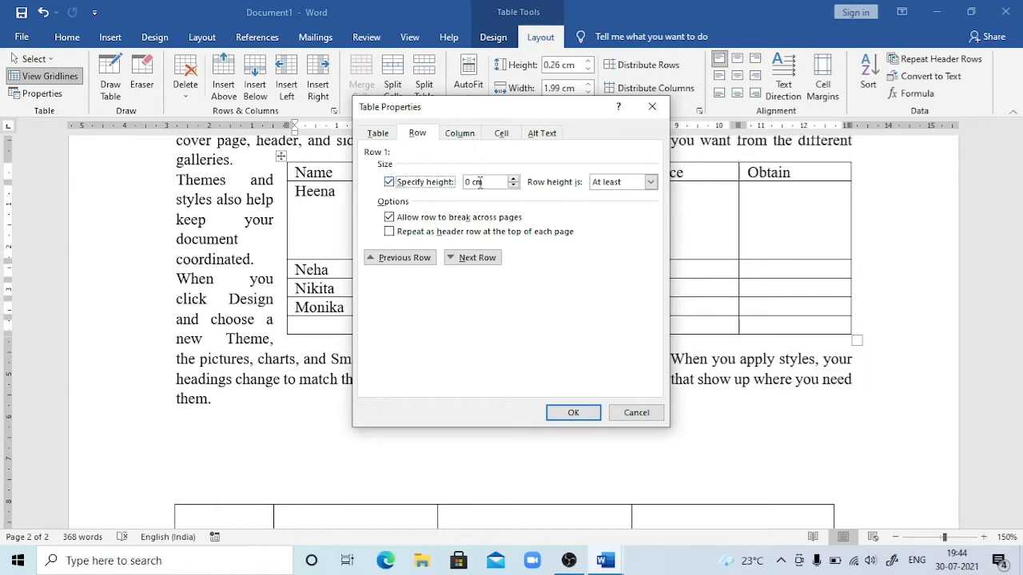
left_click(489, 182)
type(".25")
left_click(581, 414)
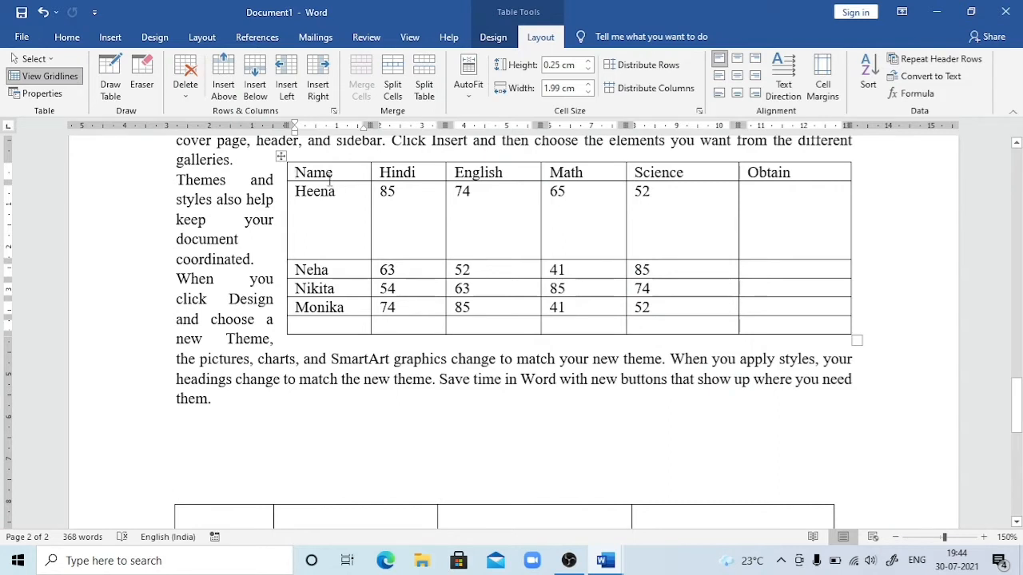
Set the height of every row in the marks table to 0.25 cm.
left_click(282, 157)
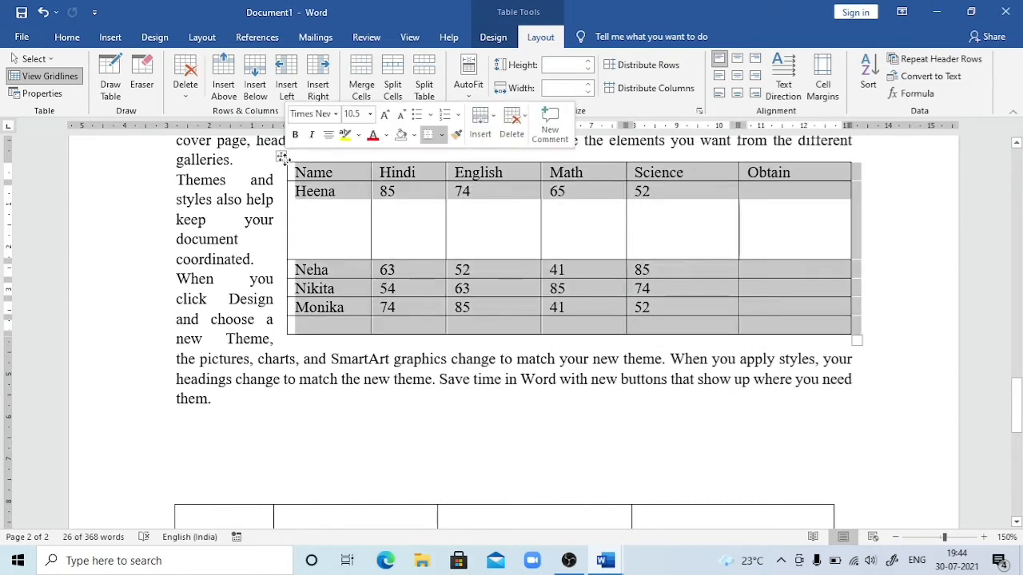
left_click(33, 94)
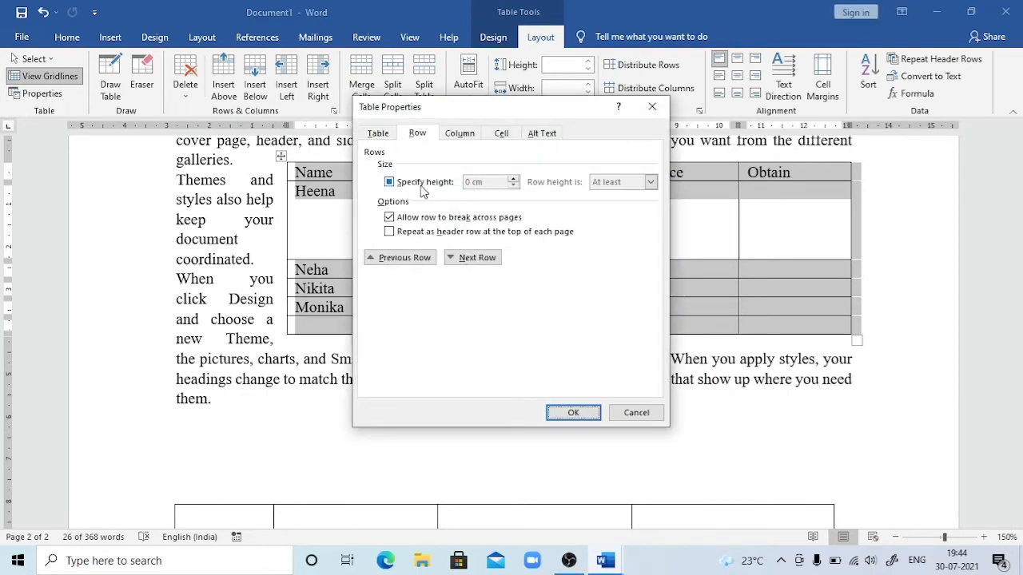
left_click(390, 182)
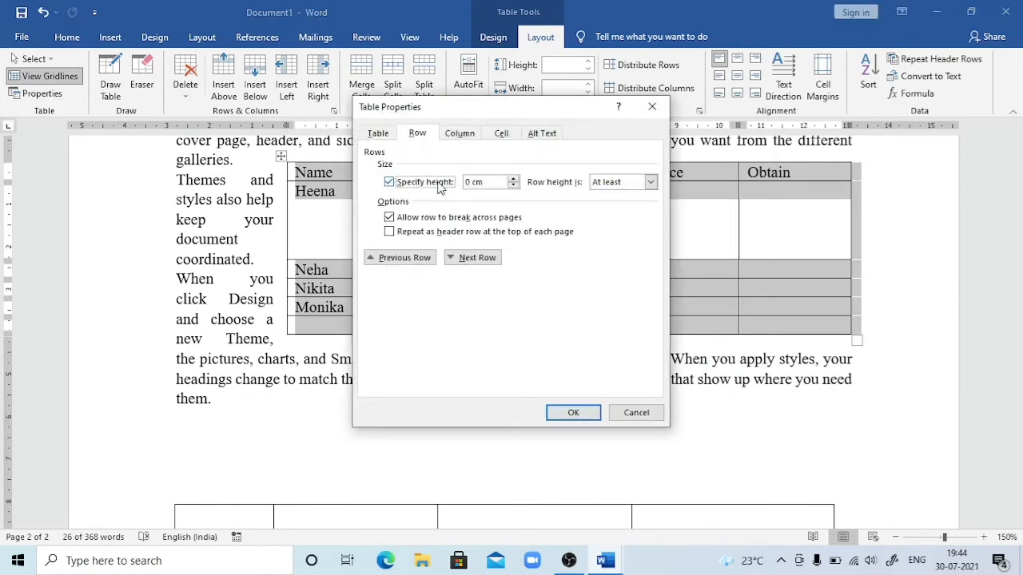
left_click(472, 182)
key("Return")
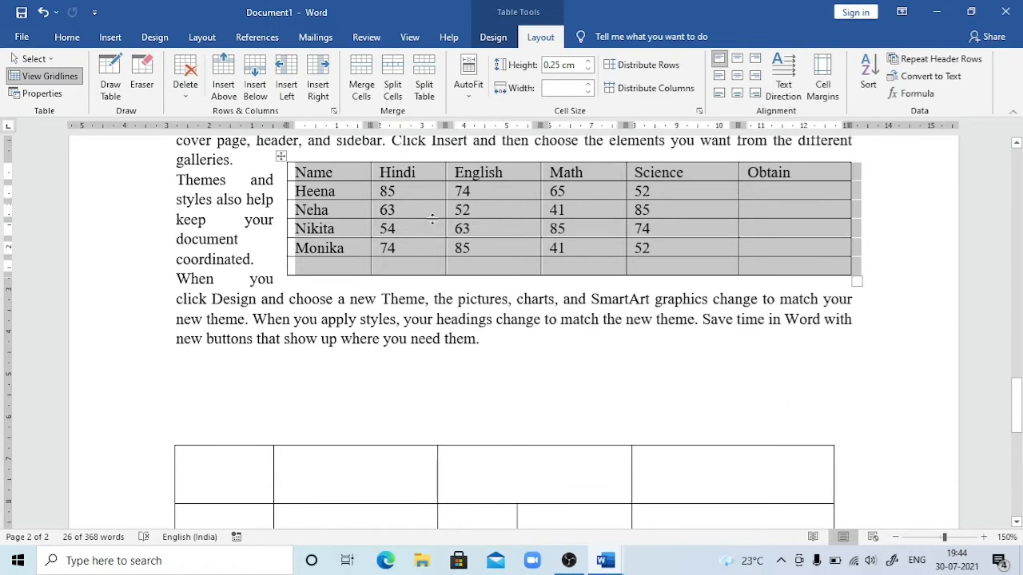
Set the preferred width of all six columns in the marks table to 2 cm.
left_click(56, 94)
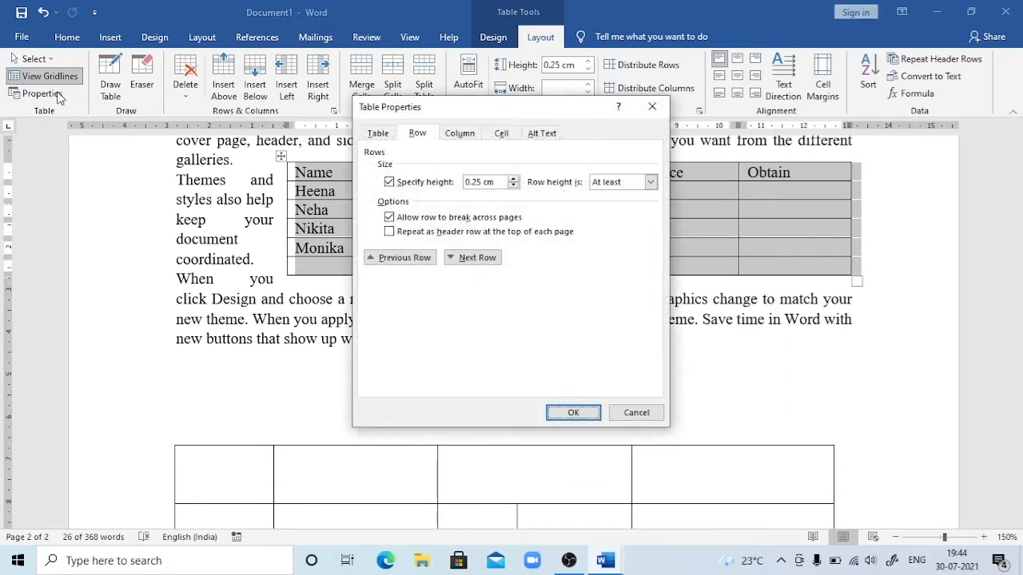
left_click(460, 134)
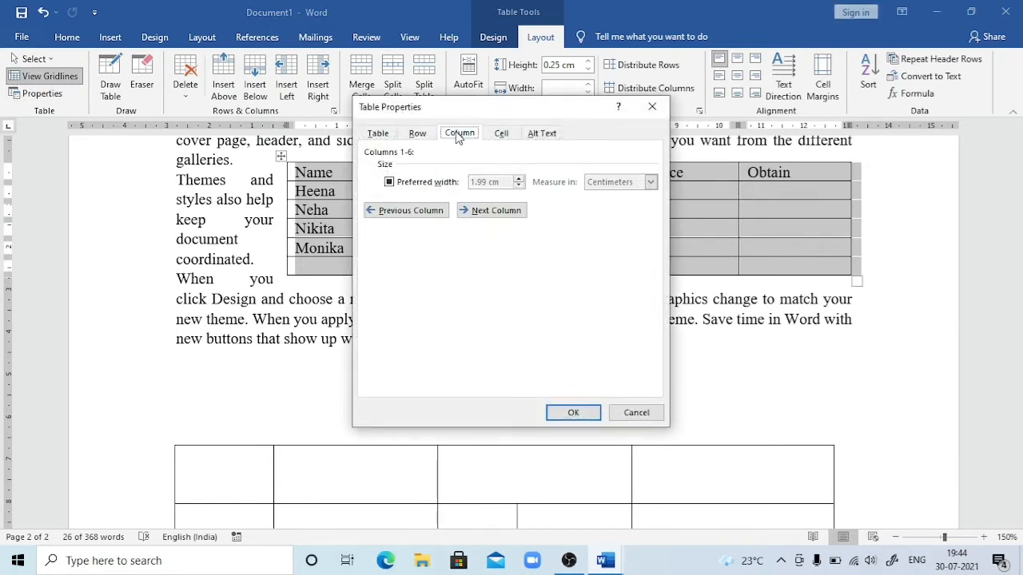
left_click(389, 183)
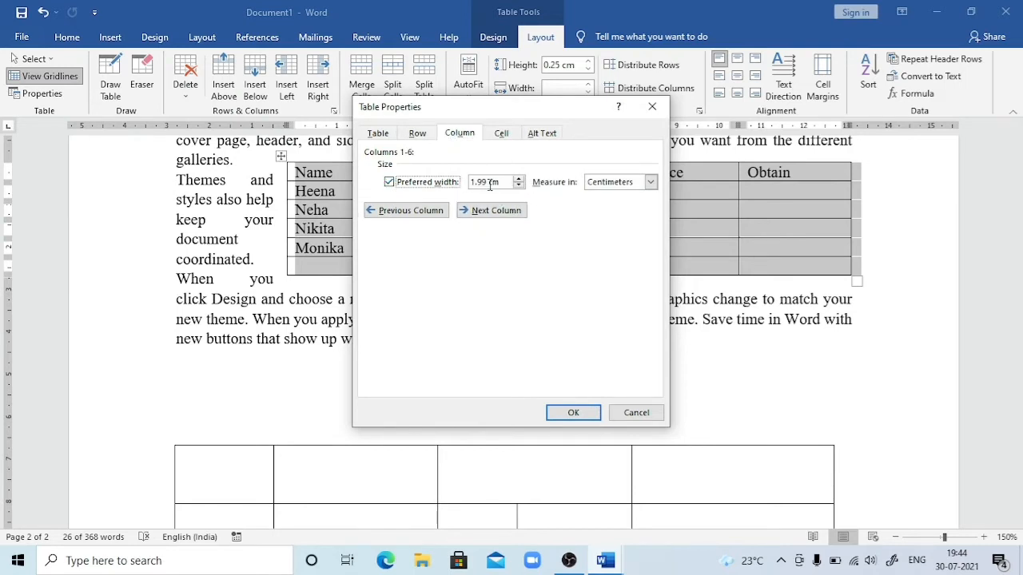
left_click(488, 183)
key("Return")
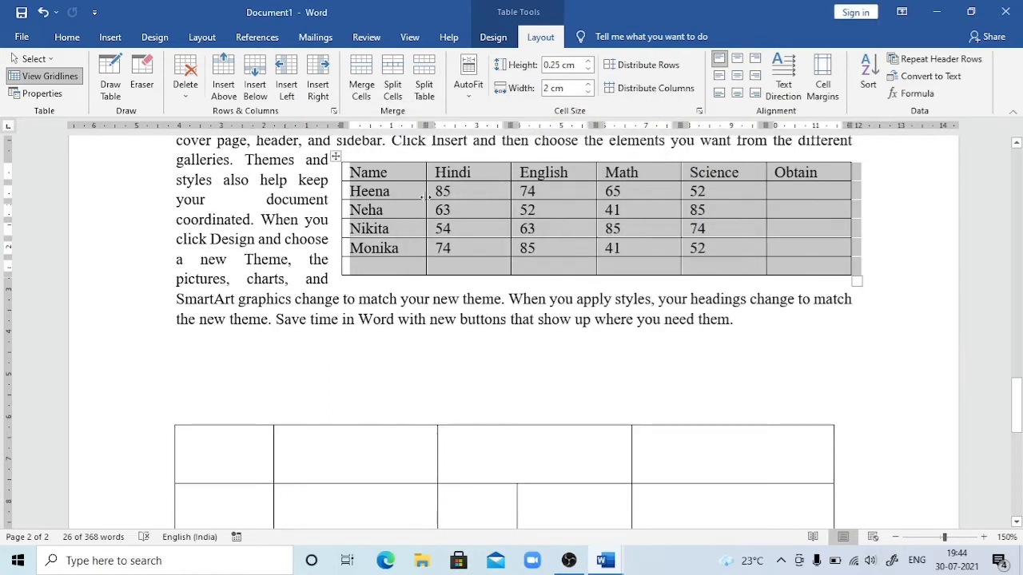
Move the marks table out of the paragraph to just below it, directly above the empty table.
left_click(489, 208)
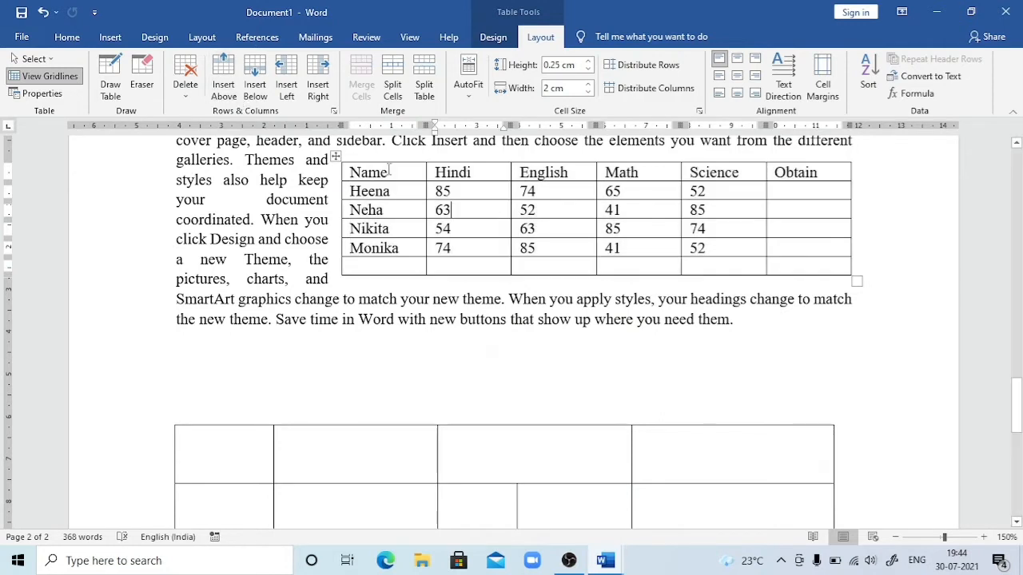
left_click(402, 194)
left_click(477, 231)
left_click_drag(335, 156, 192, 360)
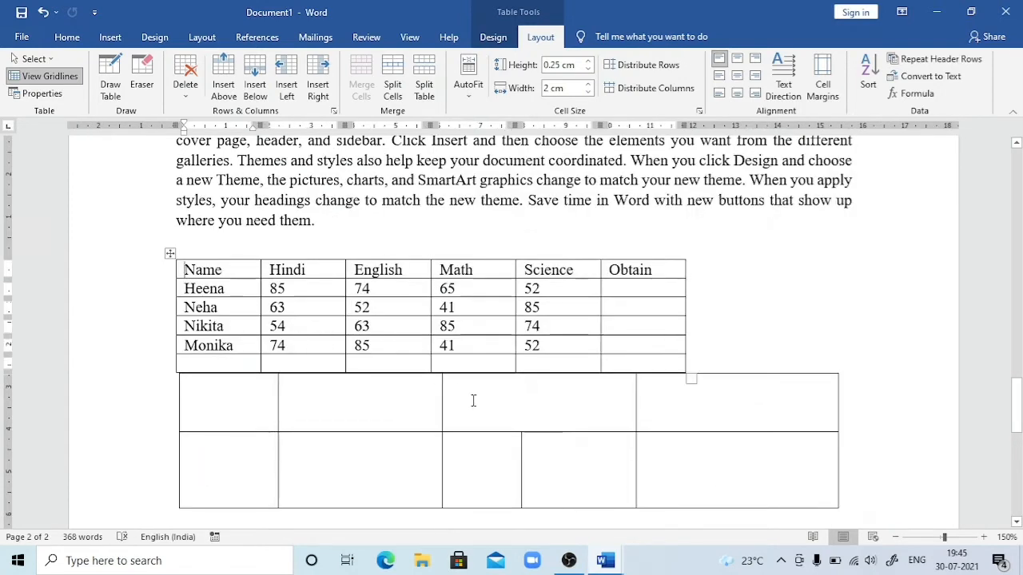
left_click(711, 337)
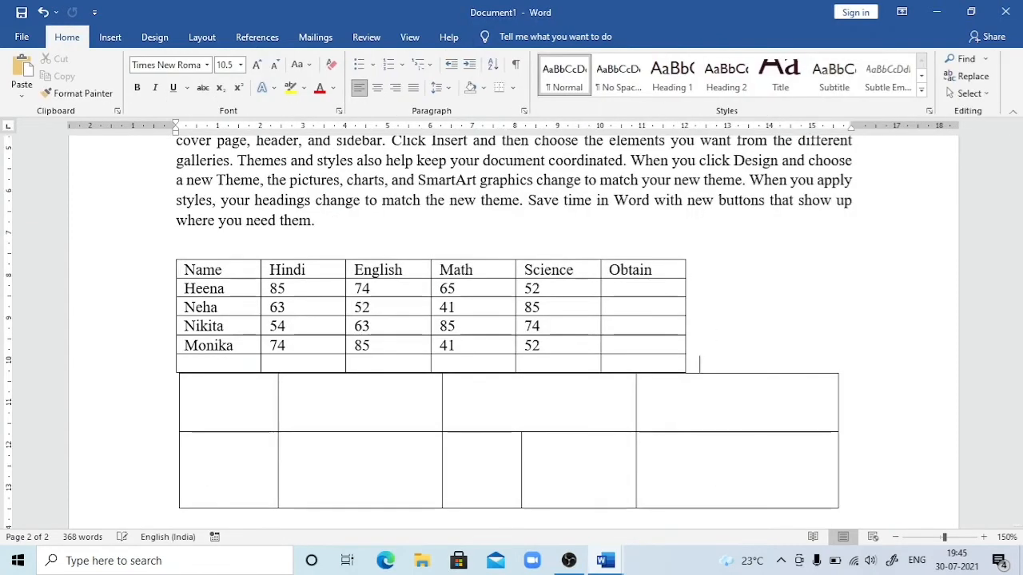
Erase the border between the empty table's first two top-row cells and the short divider in its second row with the Eraser.
left_click(386, 301)
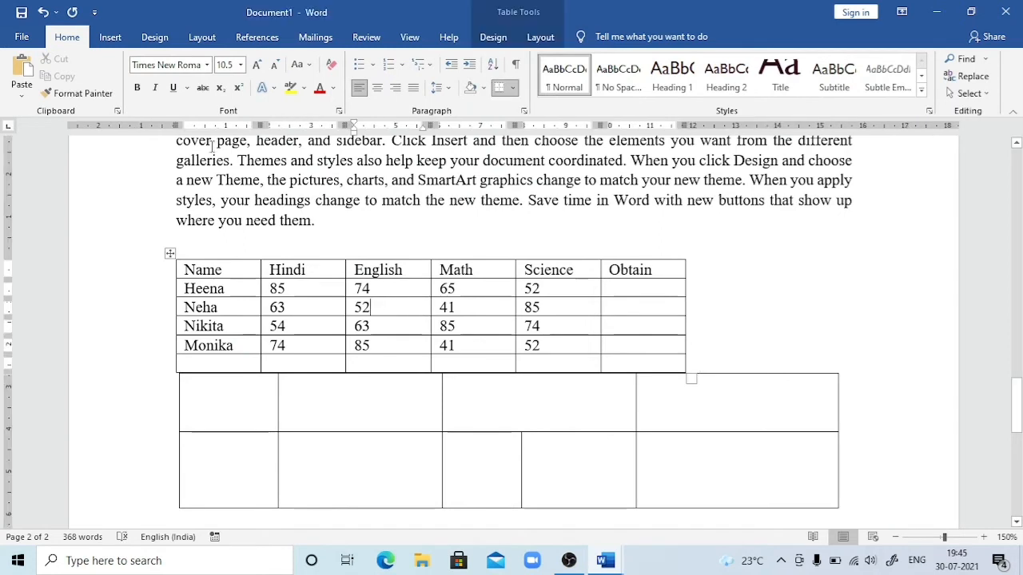
left_click(542, 37)
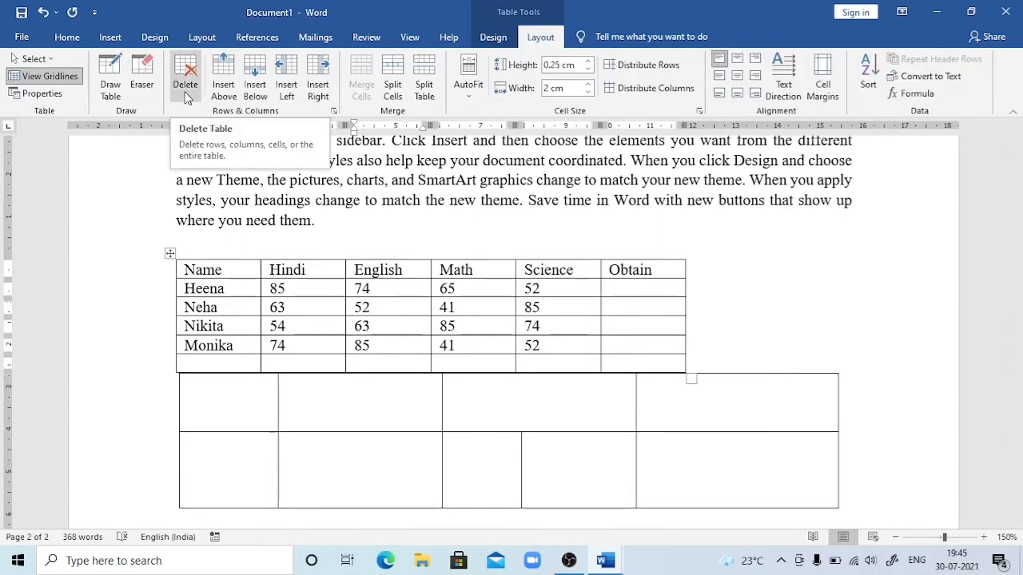
left_click(141, 76)
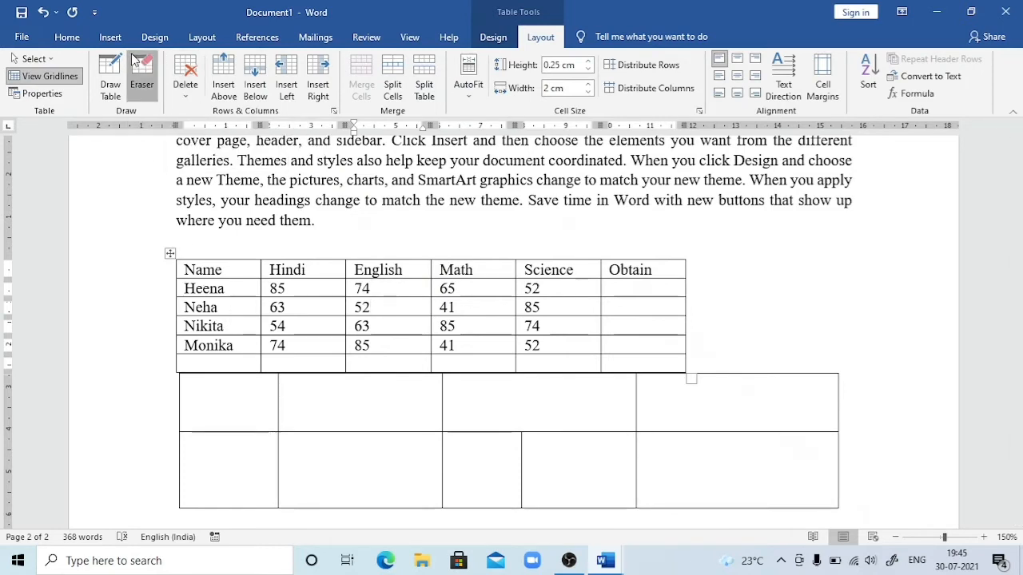
left_click(276, 423)
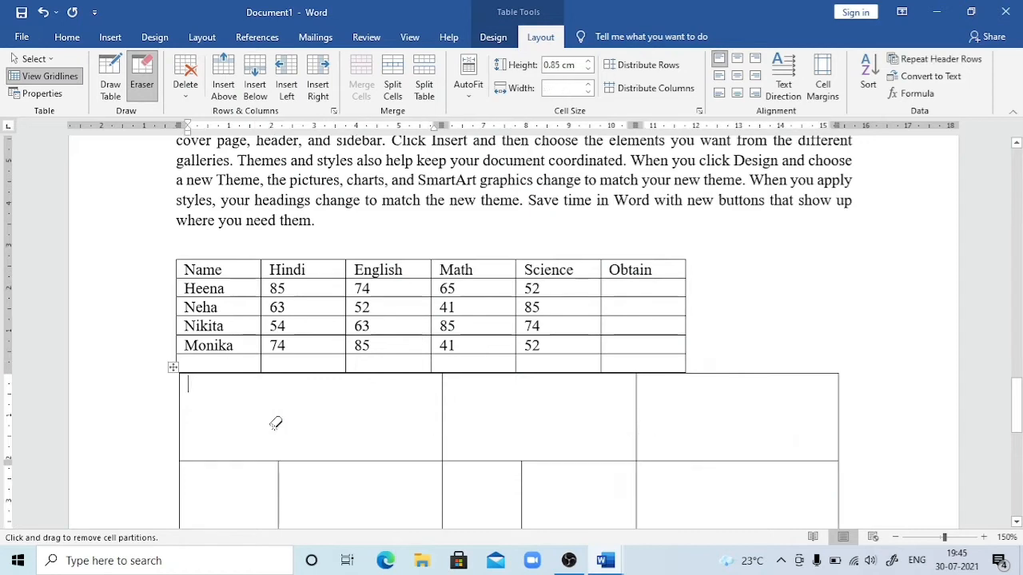
left_click(521, 495)
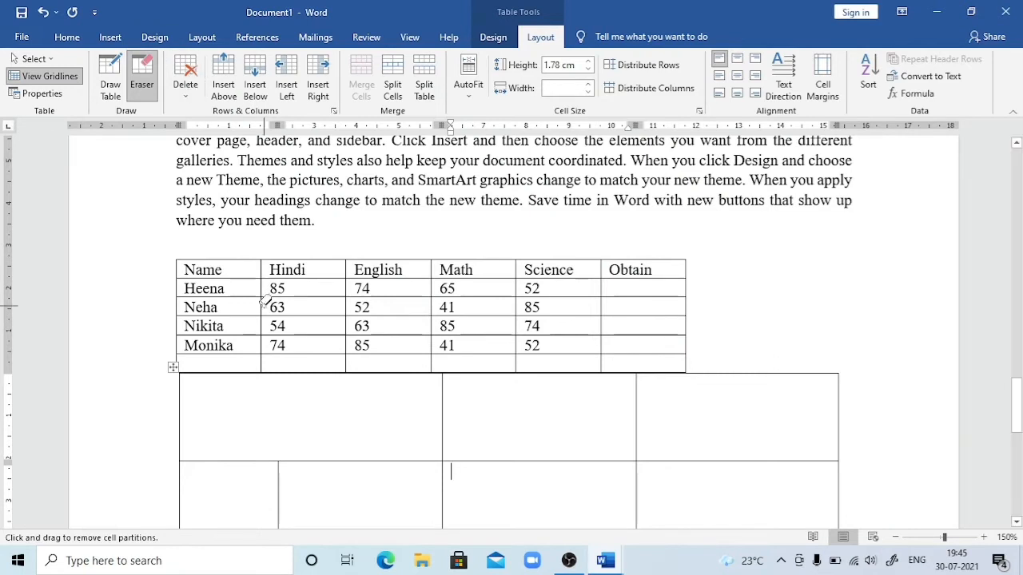
left_click(142, 68)
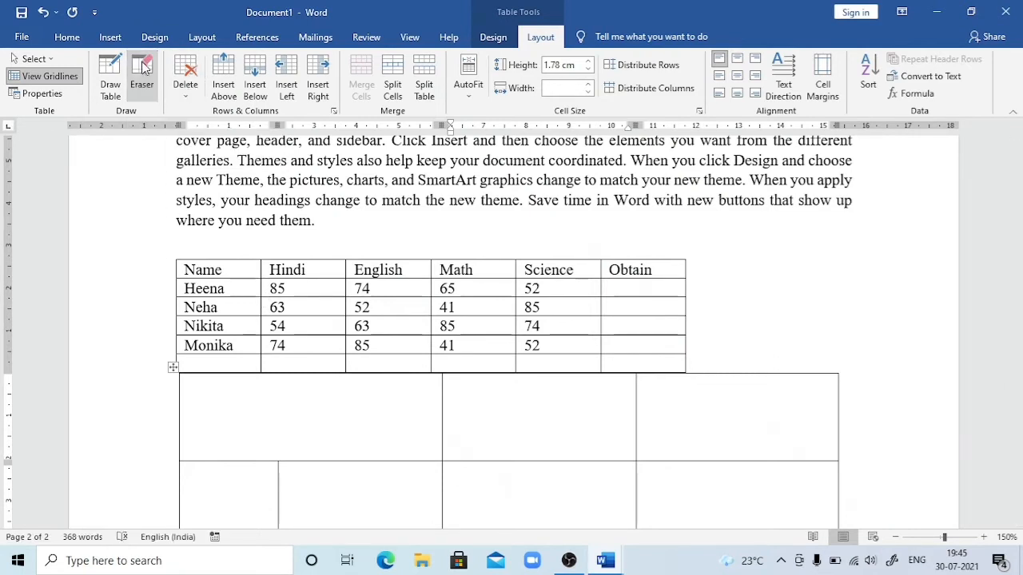
Delete the entire marks table and undo the deletion.
left_click(350, 298)
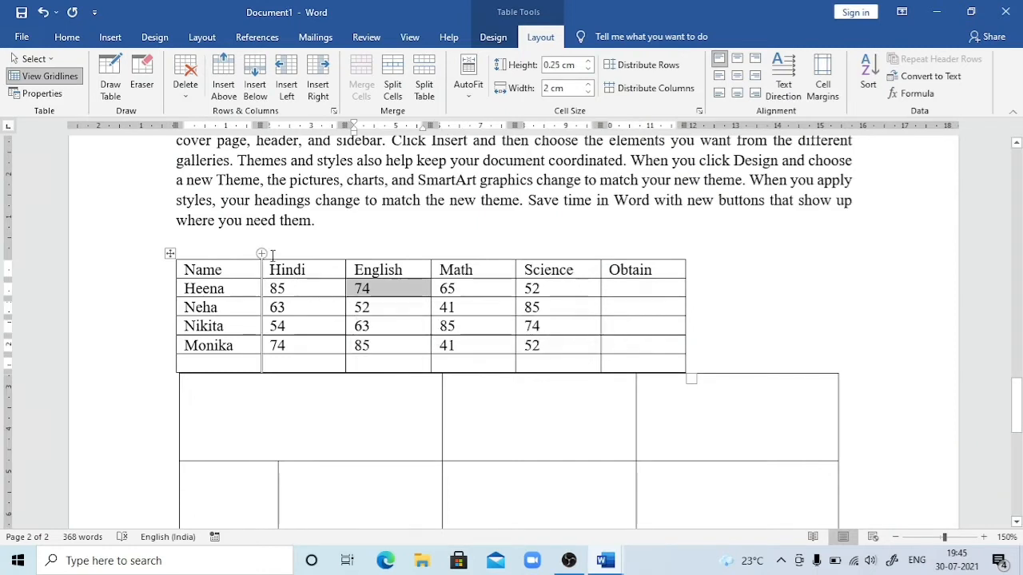
left_click(186, 88)
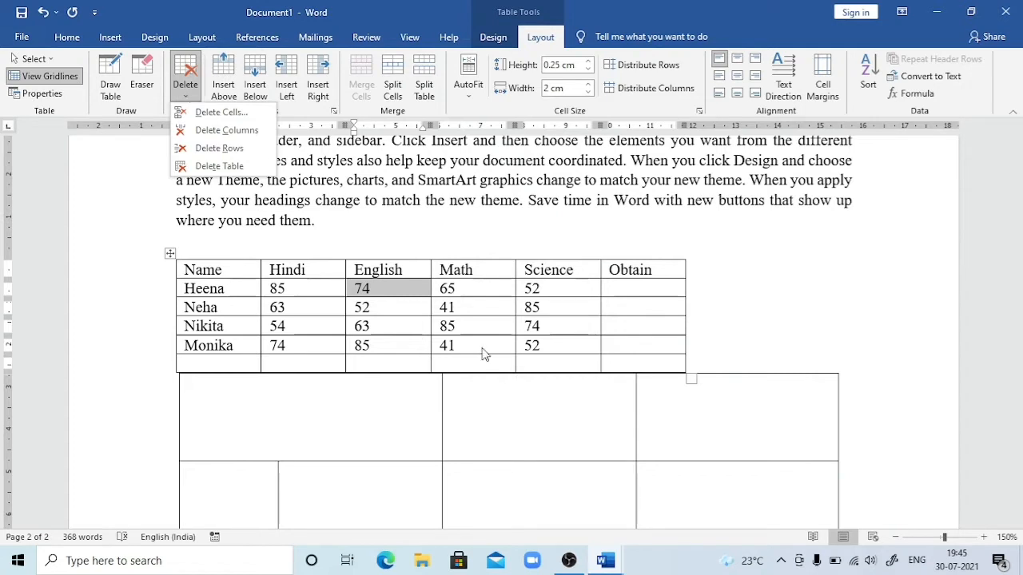
left_click(403, 293)
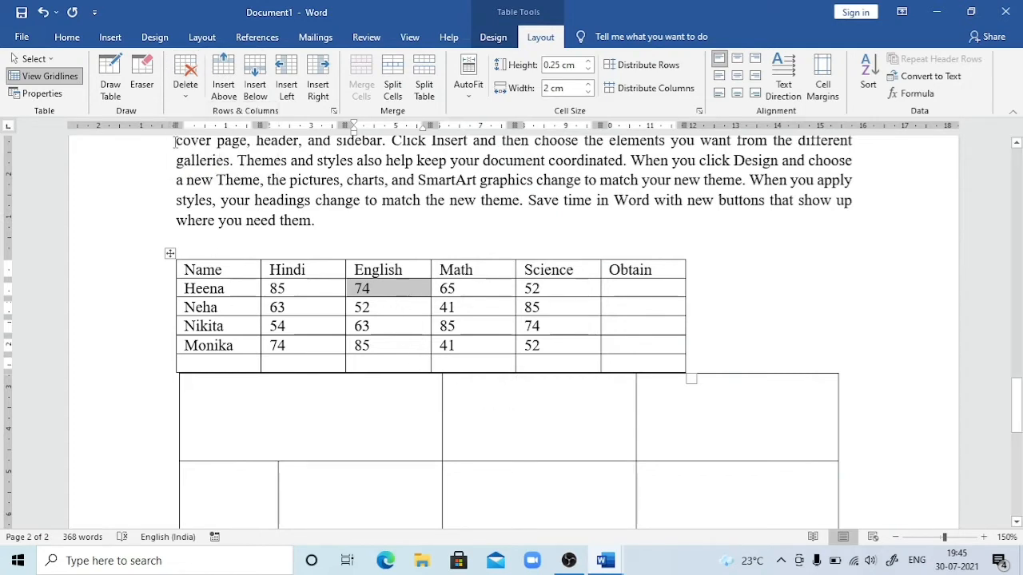
left_click(191, 98)
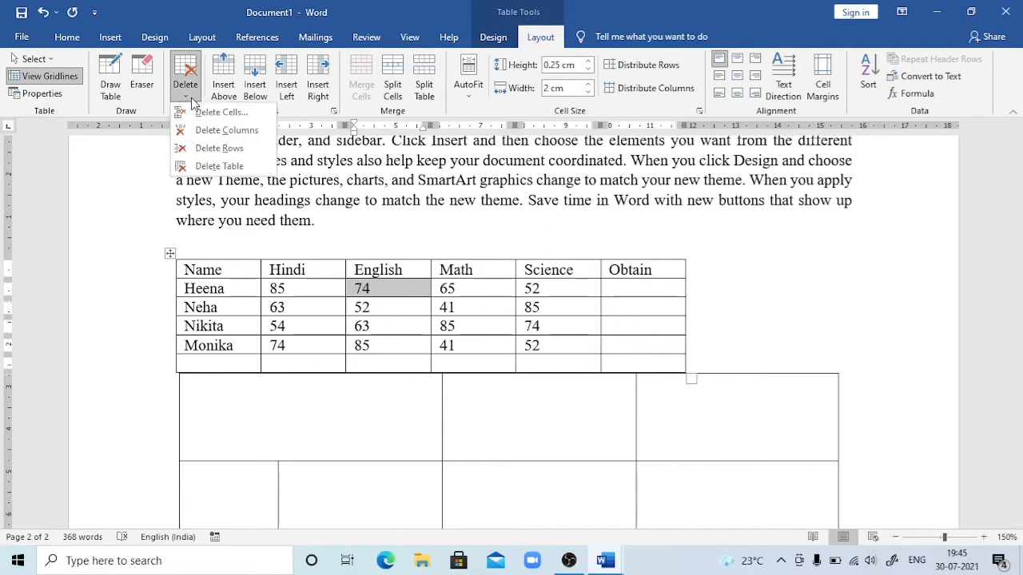
left_click(241, 165)
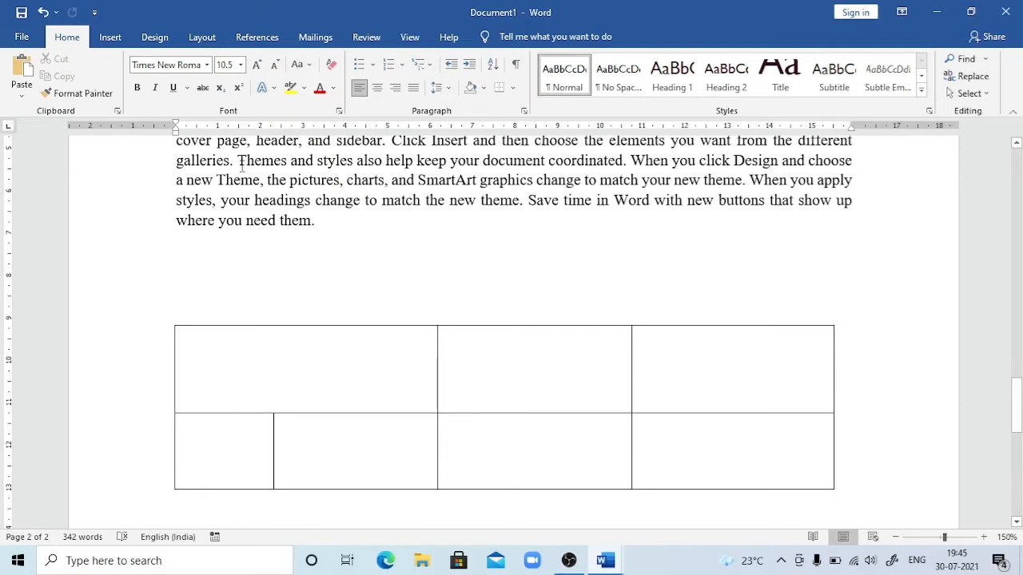
type("Name\tHindi\tEnglish\tMath\tScience\tObtain Heena\t85\t74\t65\t52\t Neha\t63\t52\t41\t85\t Nikita\t54\t63\t85\t74\t Monika\t74\t85\t41\t52")
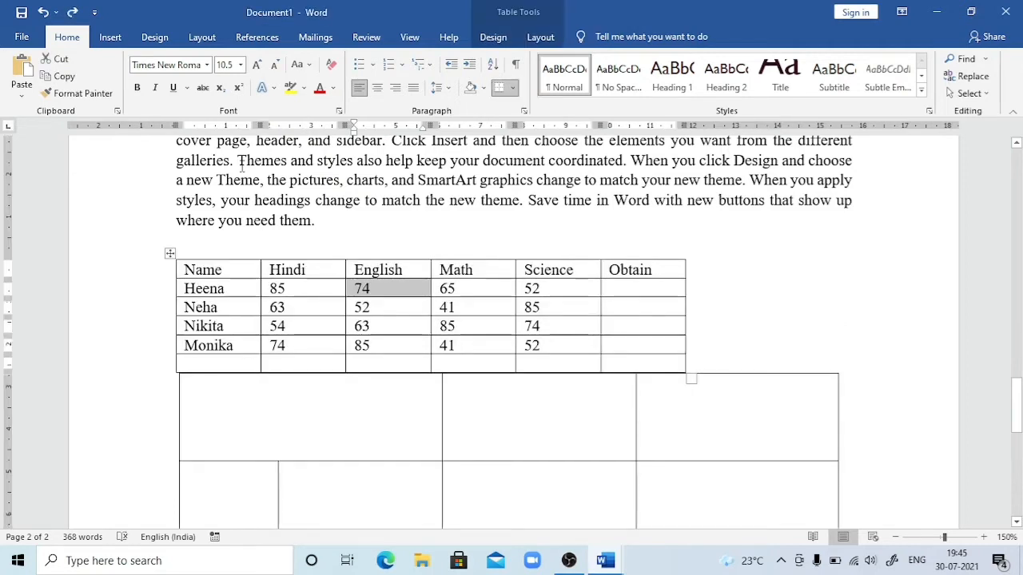
Delete the English column from the marks table and undo the deletion.
left_click(383, 326)
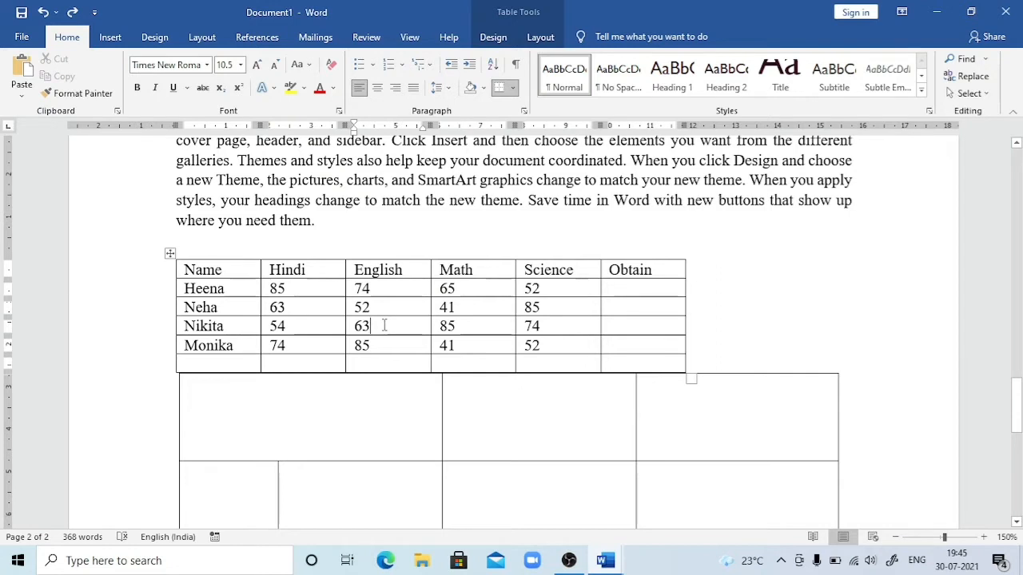
left_click(544, 40)
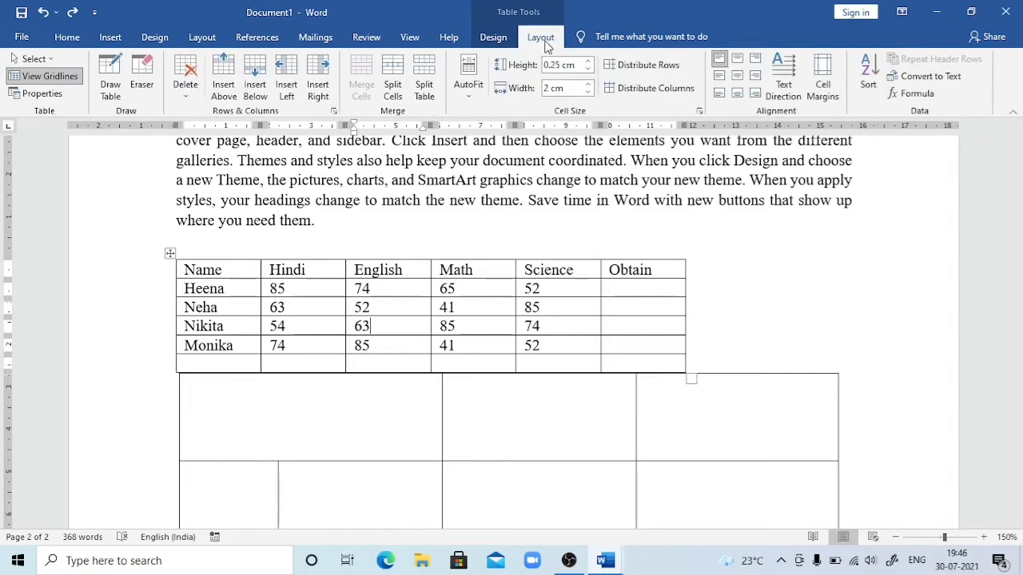
left_click(186, 92)
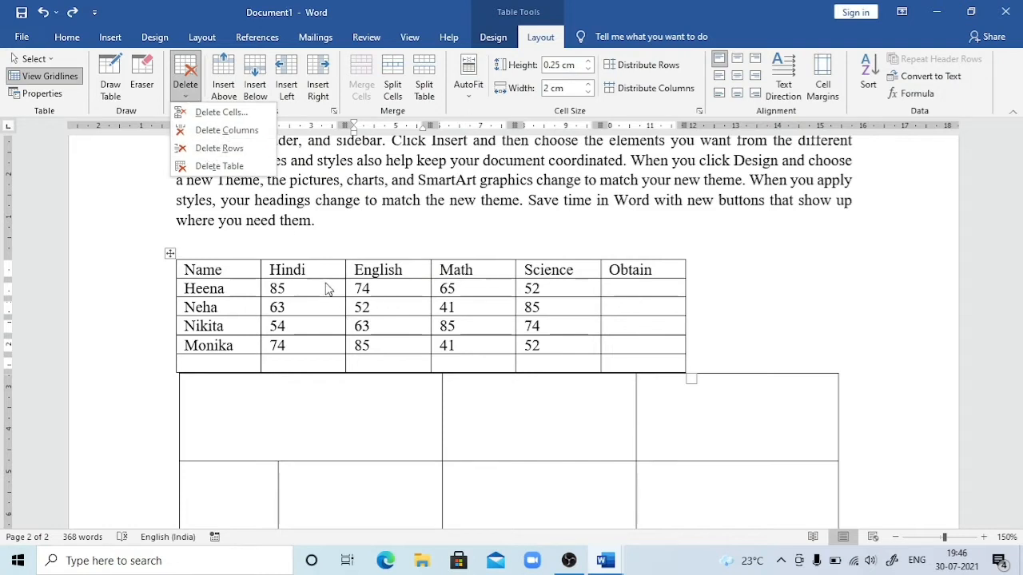
left_click(370, 289)
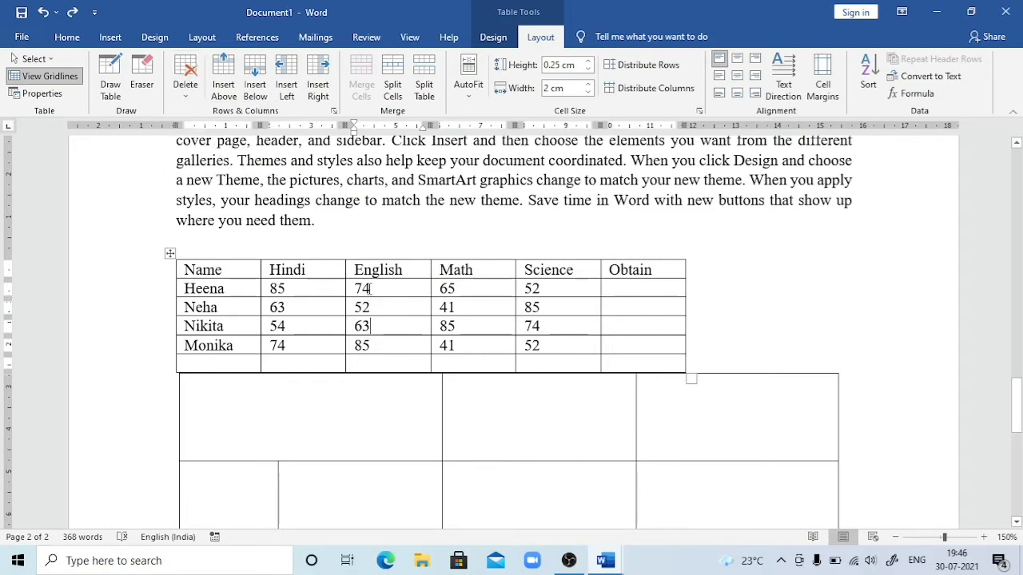
key("Down")
left_click(185, 86)
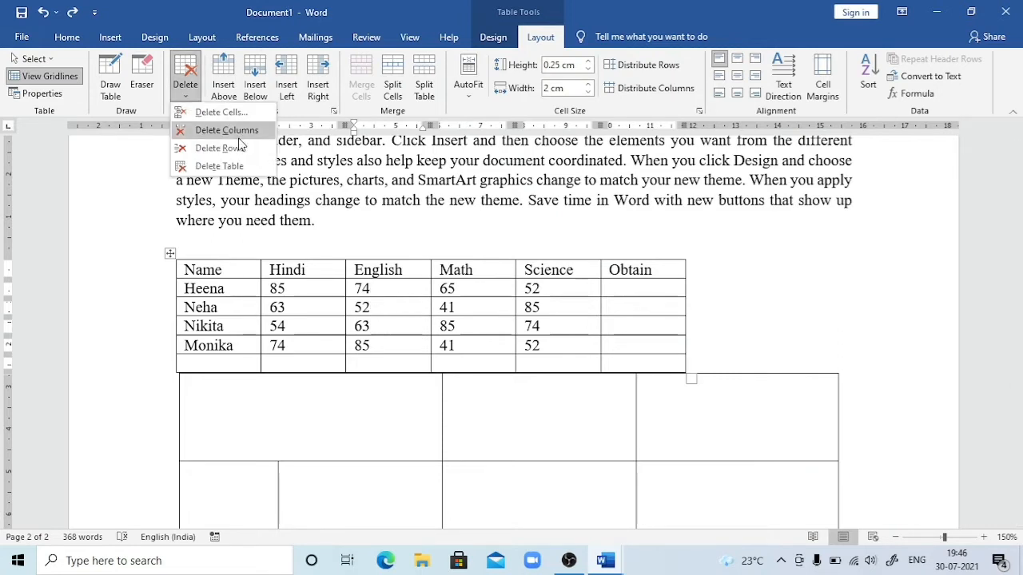
left_click(230, 130)
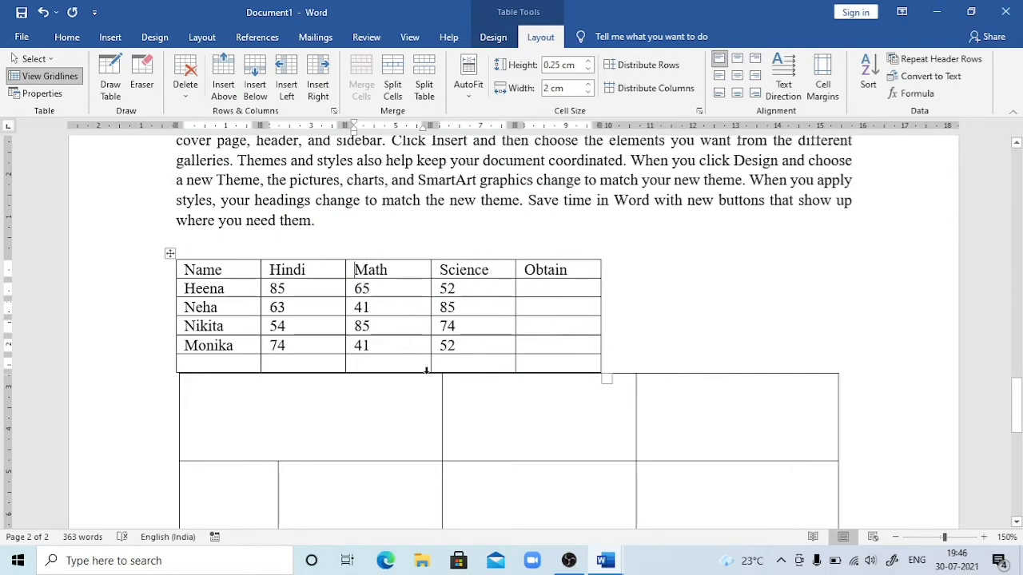
key("ctrl+z")
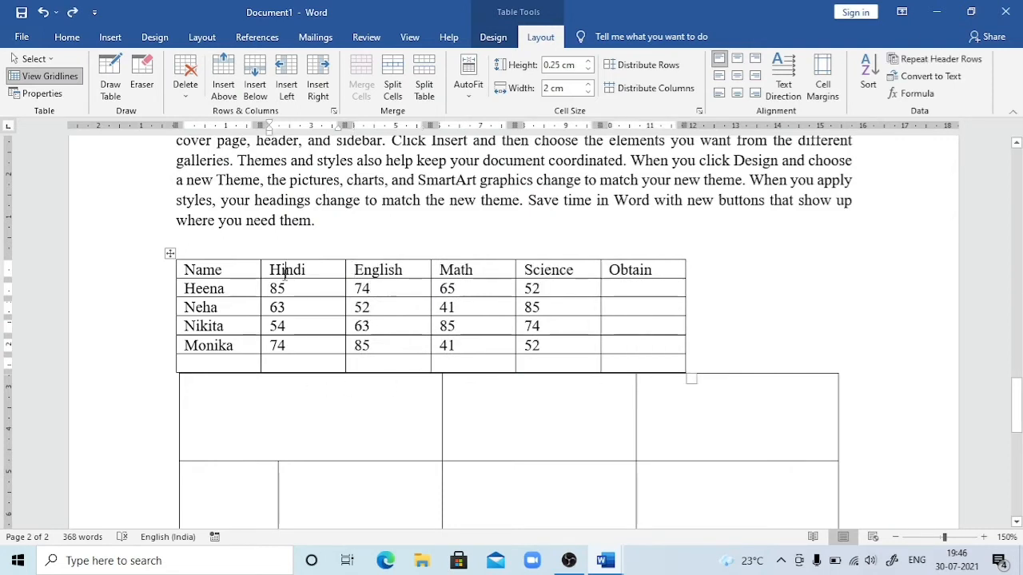
Delete the Hindi and English columns from the marks table and undo the deletion.
key("Home")
key("shift+Right")
key("shift+Right")
key("shift+Right")
key("shift+Right")
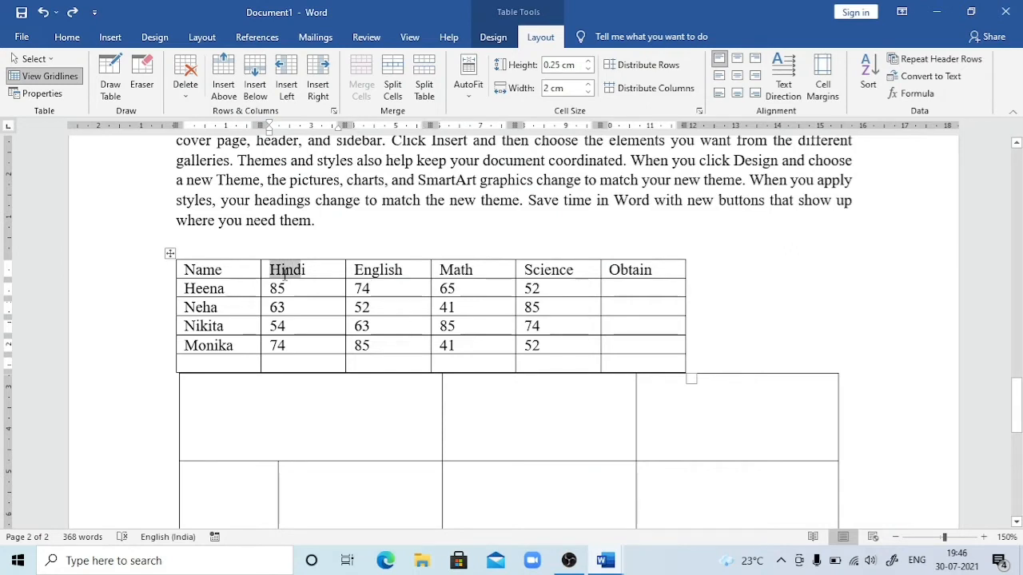
key("shift+Right")
key("shift+Right")
key("shift+Right")
key("shift+Right")
key("shift+Left")
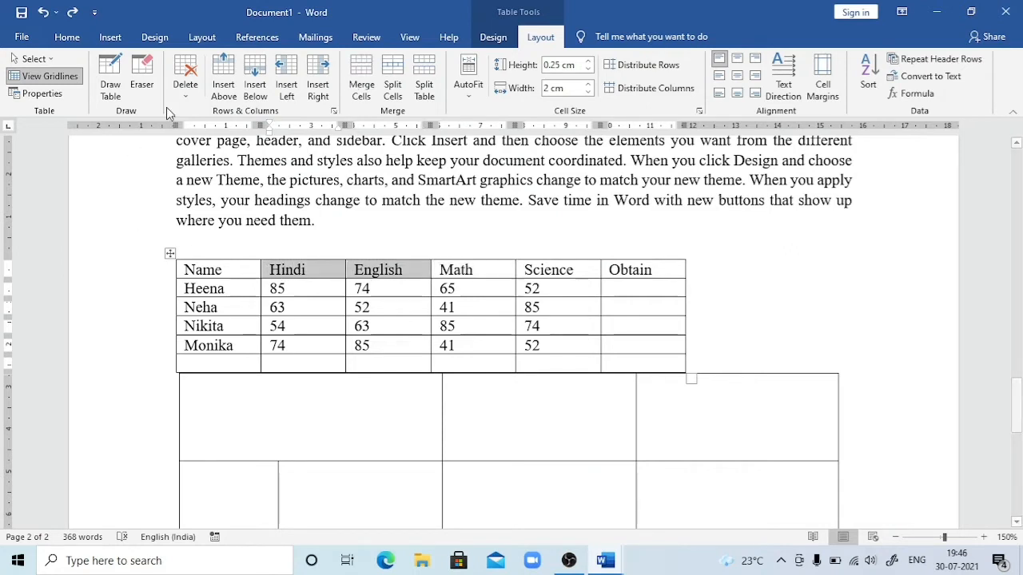
left_click(187, 94)
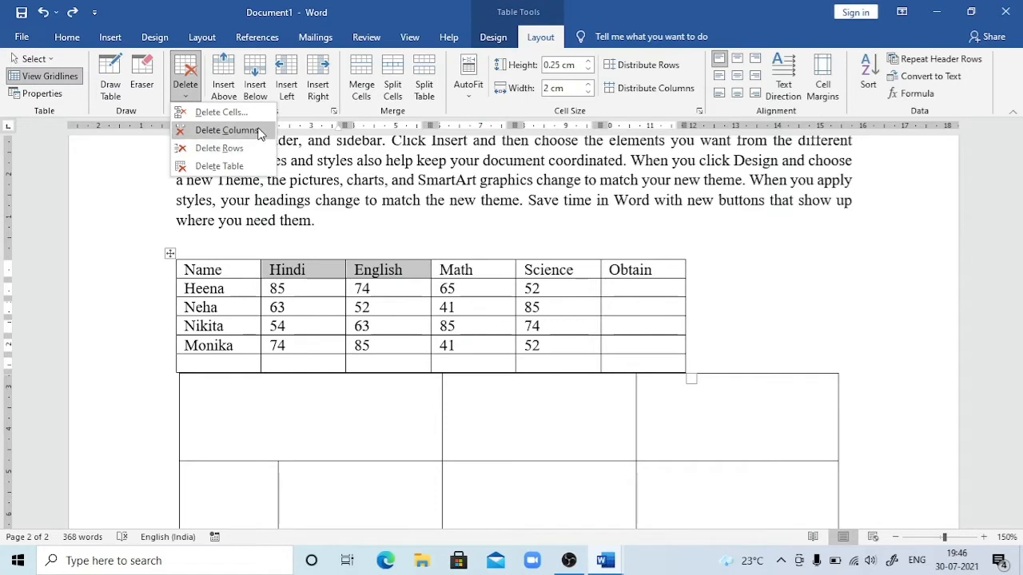
left_click(227, 130)
key("ctrl+z")
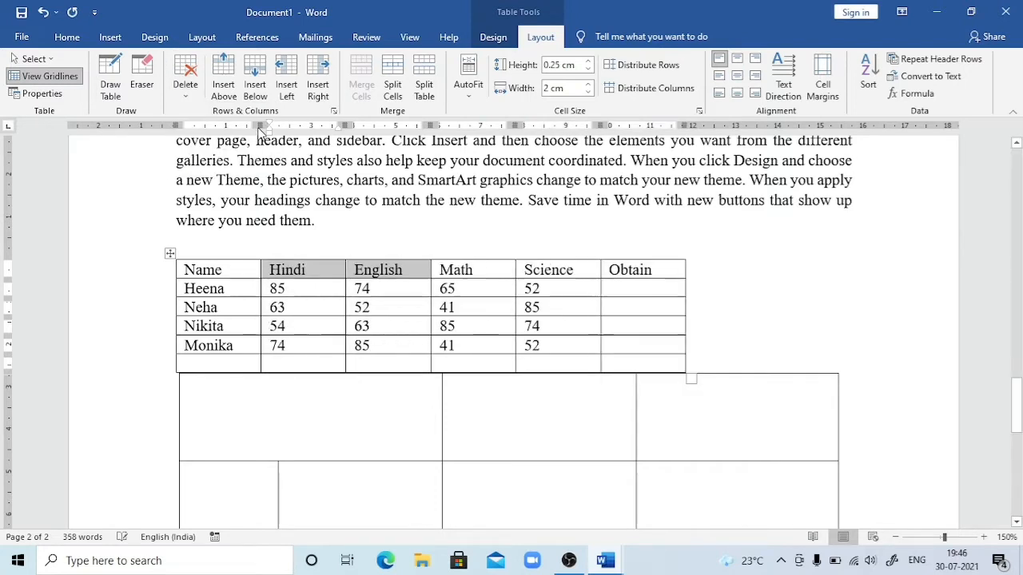
Delete the header row of the marks table and undo the deletion.
left_click(186, 97)
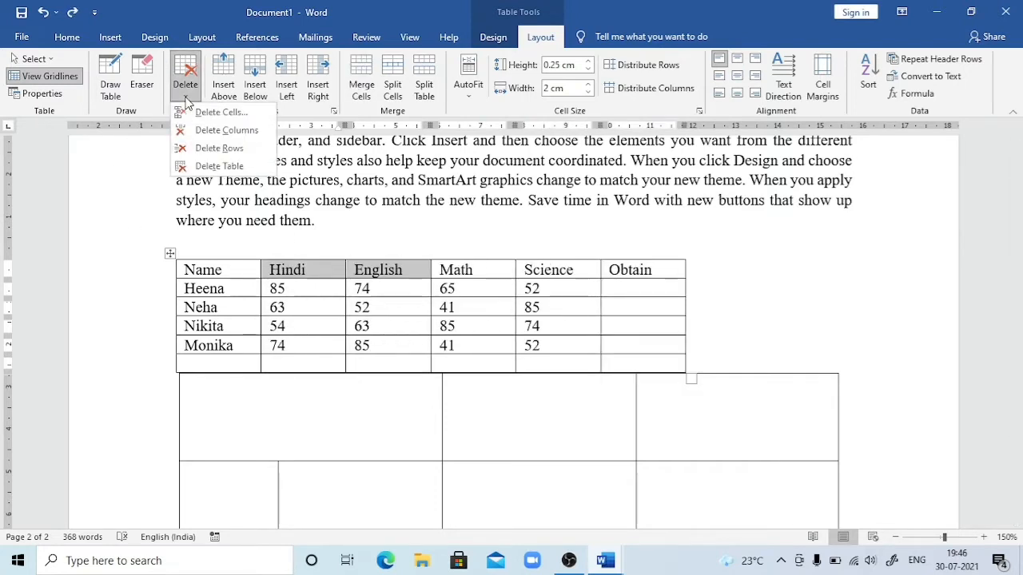
left_click(217, 148)
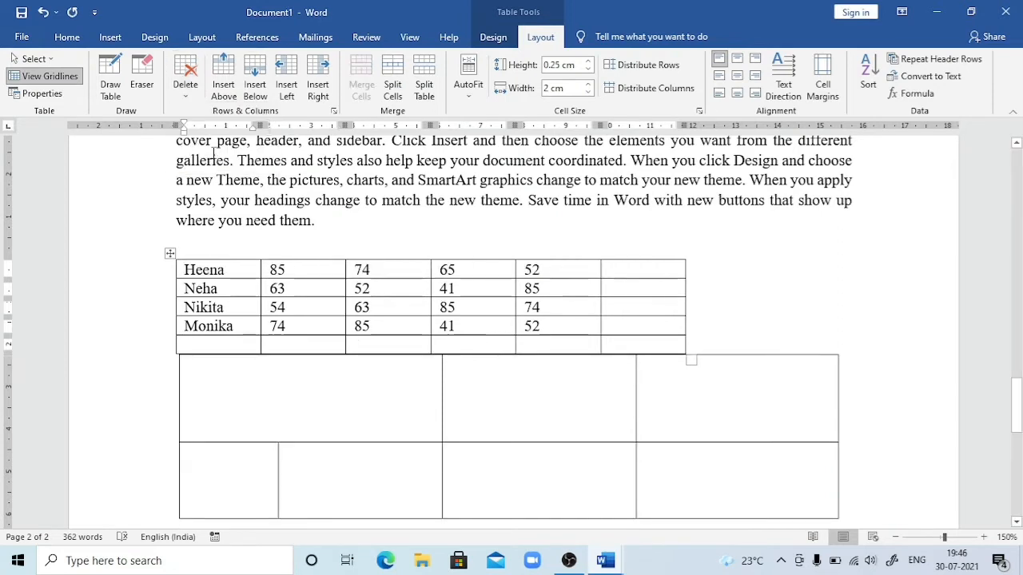
key("ctrl+z")
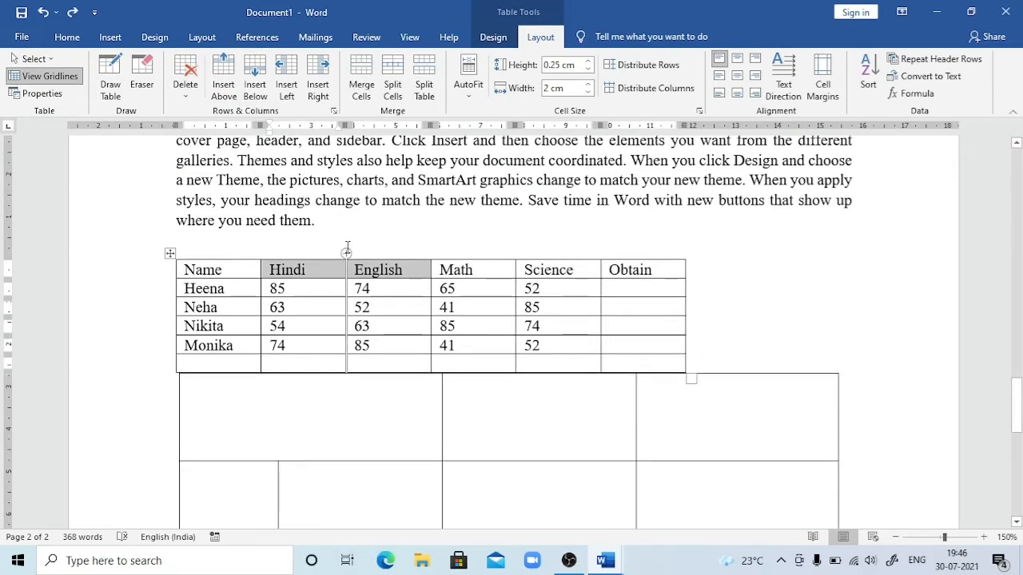
Clear the second student's English mark in the marks table and re-enter it as 52.
left_click(370, 308)
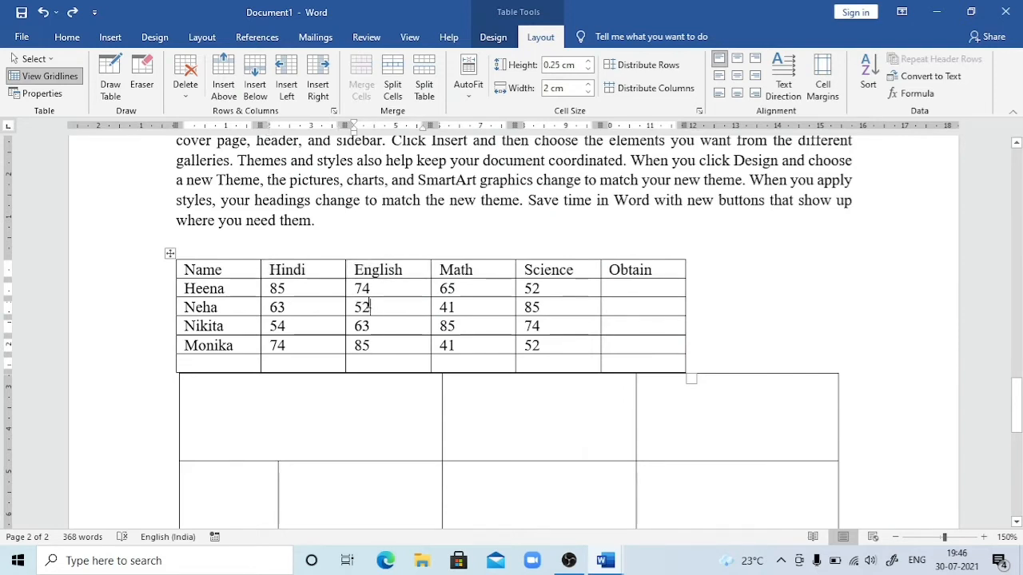
key("BackSpace")
key("BackSpace")
type("52")
Delete the second student's English mark cell with the Shift cells left option and undo the deletion.
left_click(186, 102)
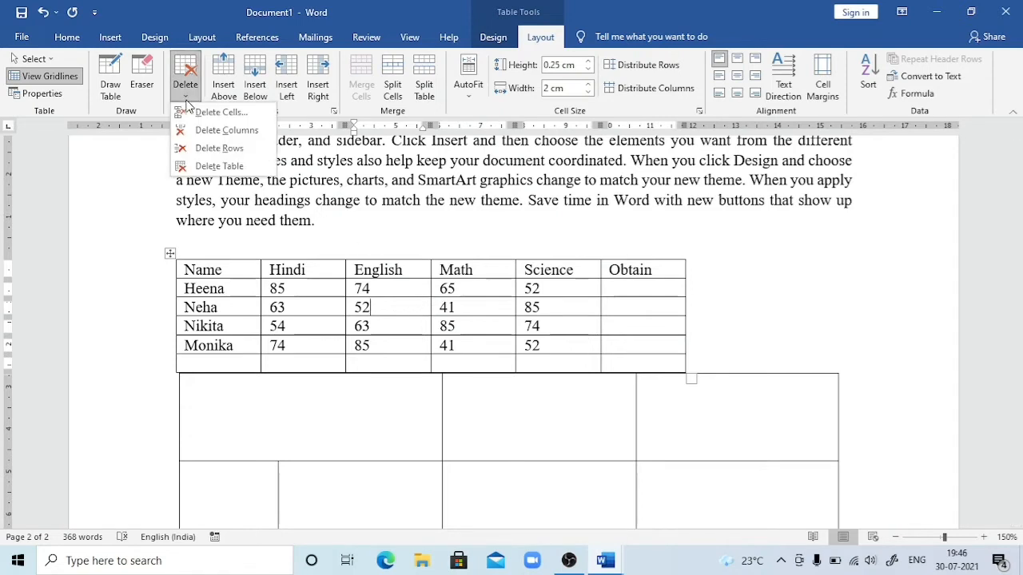
left_click(220, 113)
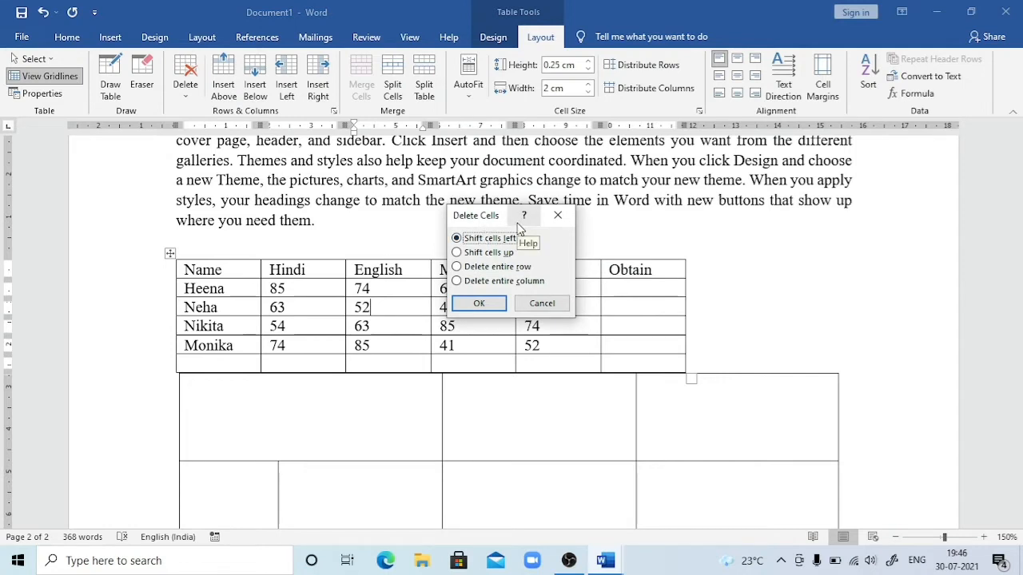
left_click(479, 304)
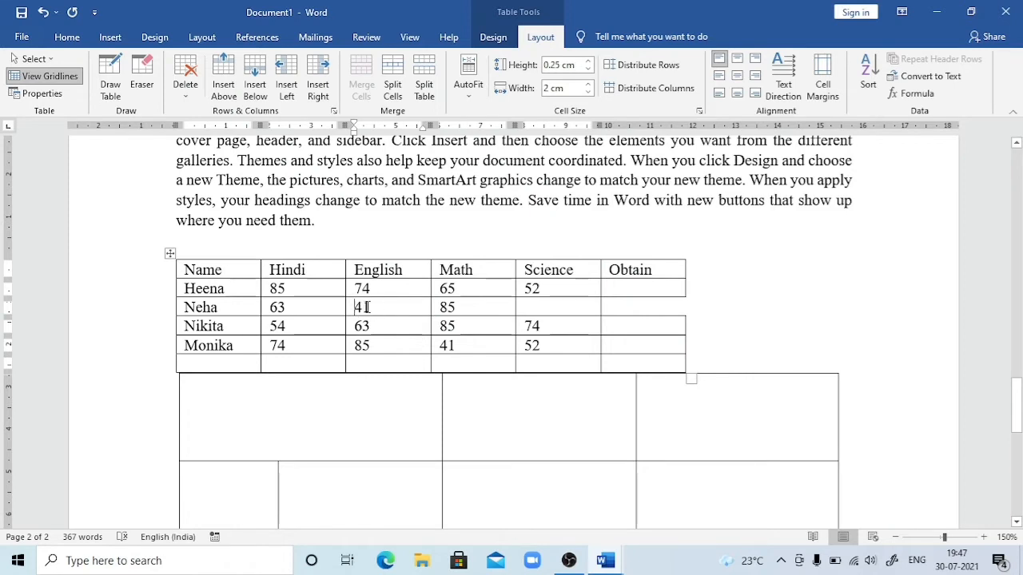
key("ctrl+z")
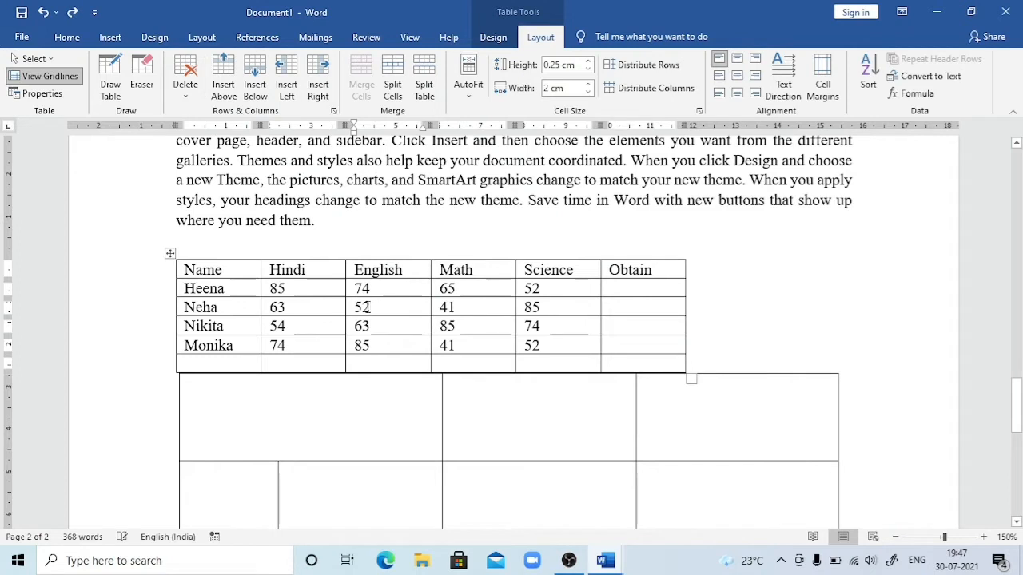
Delete the second student's English mark cell with the Shift cells up option and undo the deletion.
left_click(185, 86)
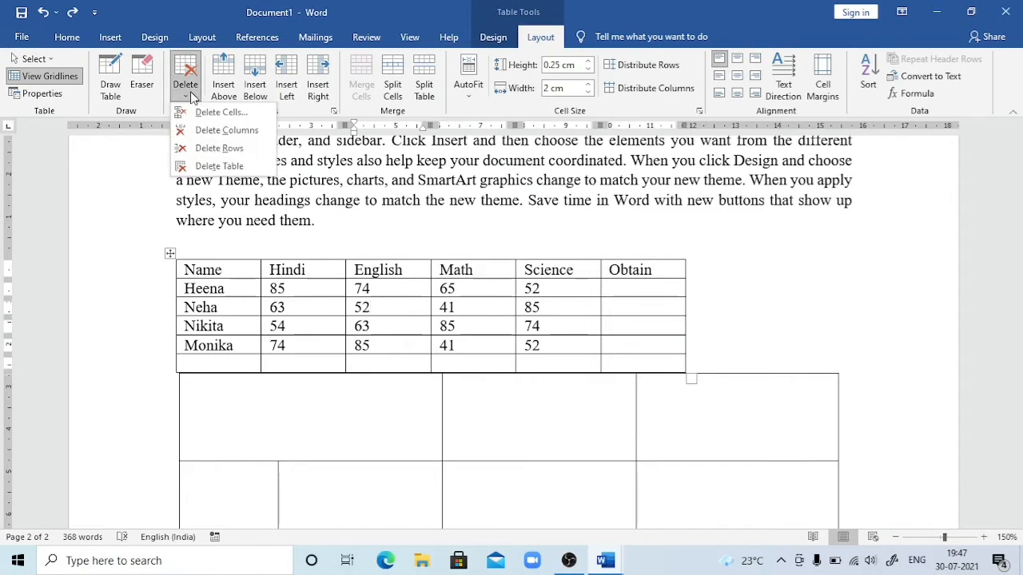
left_click(216, 113)
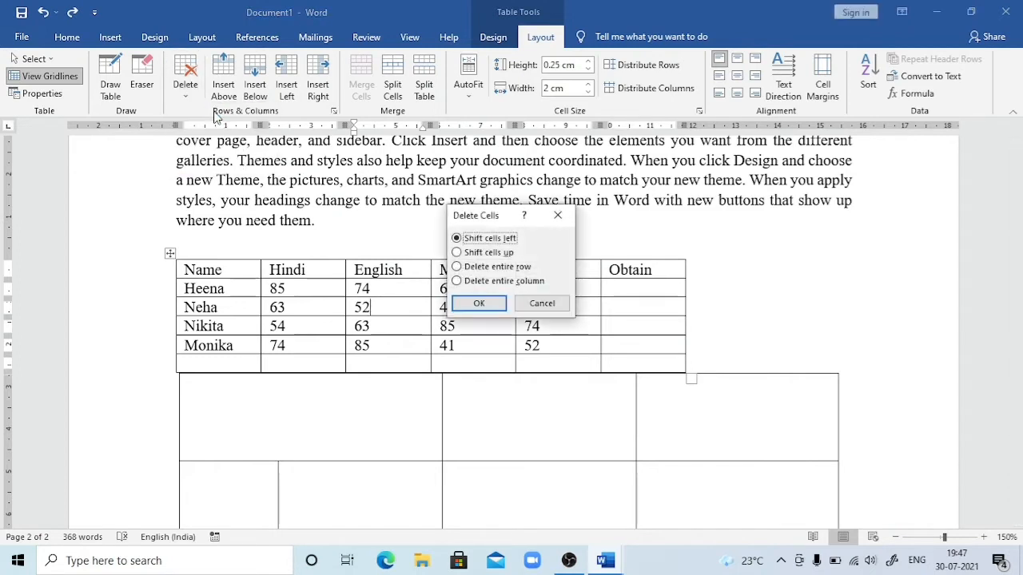
left_click(489, 254)
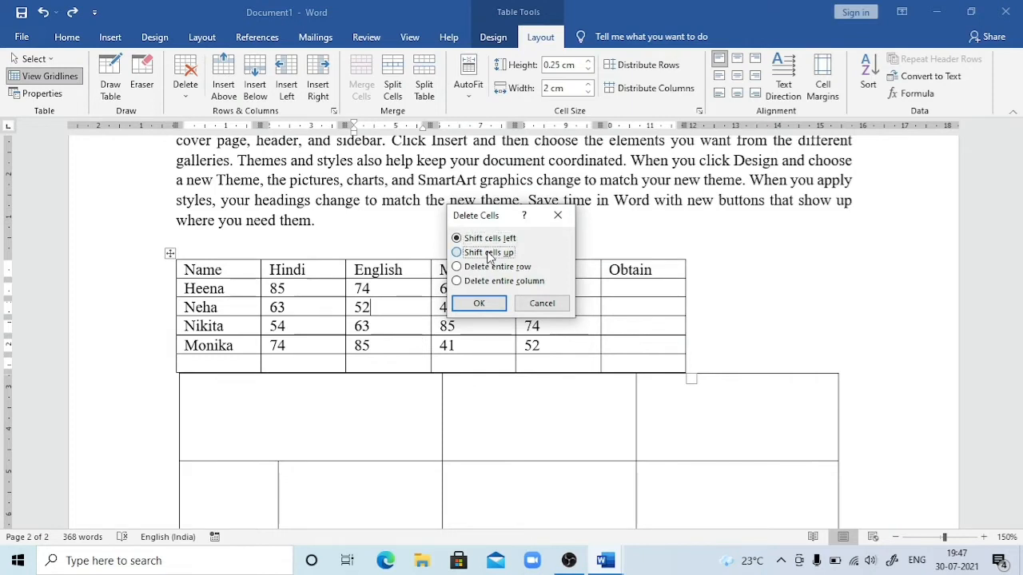
left_click(479, 304)
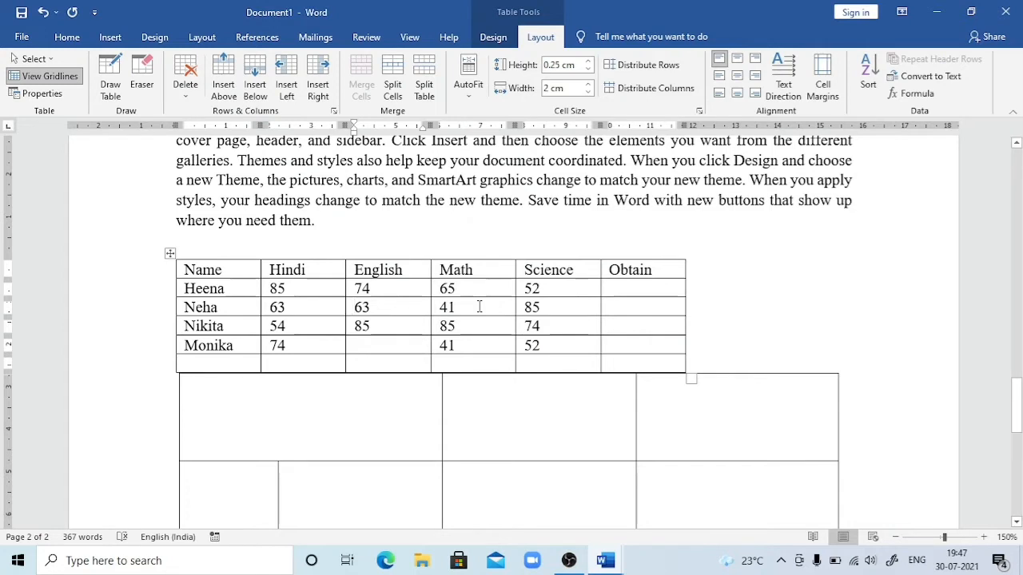
key("ctrl+z")
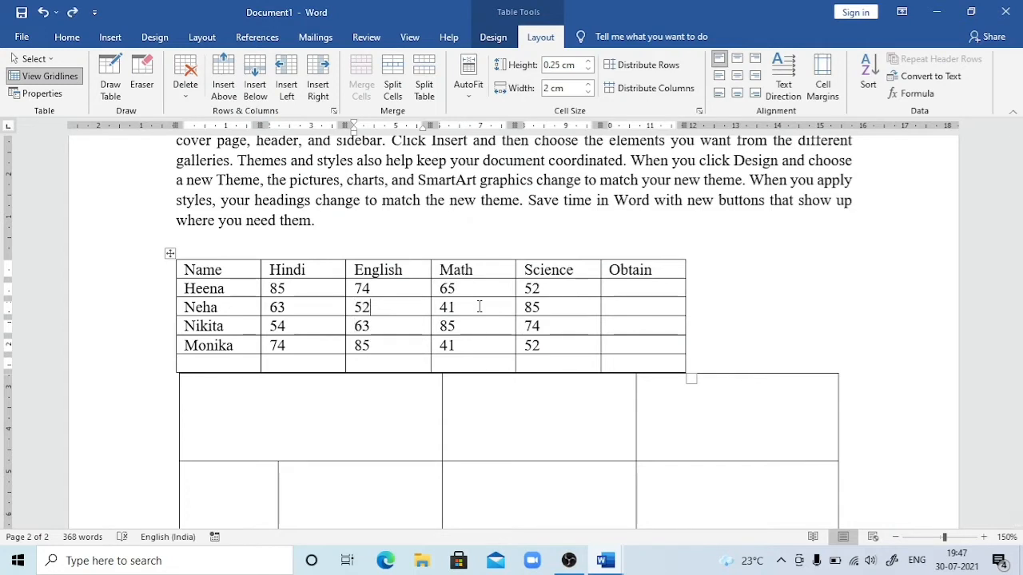
Delete the English column through Delete Cells with the Delete entire column option and undo the deletion.
left_click(193, 97)
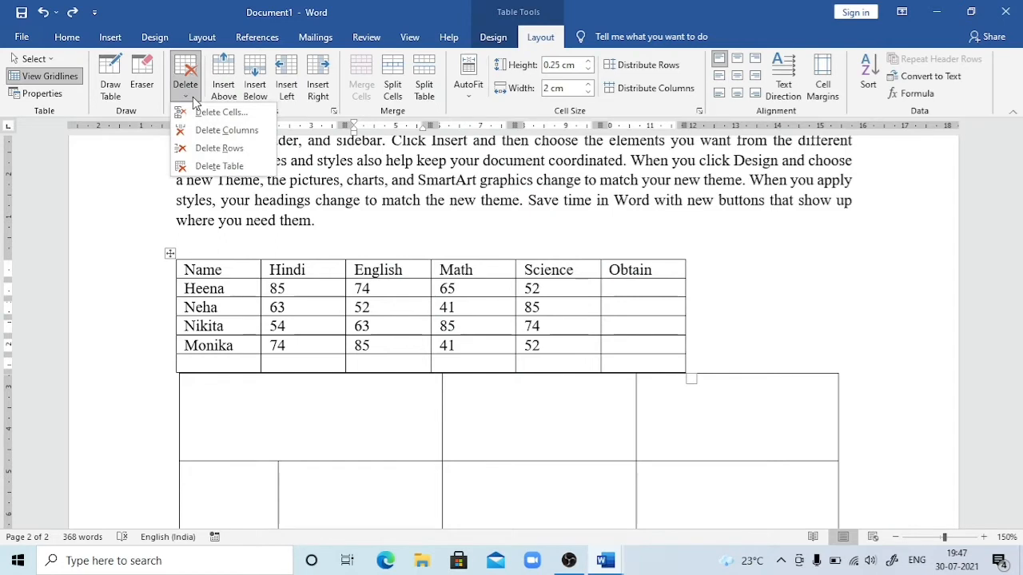
left_click(225, 114)
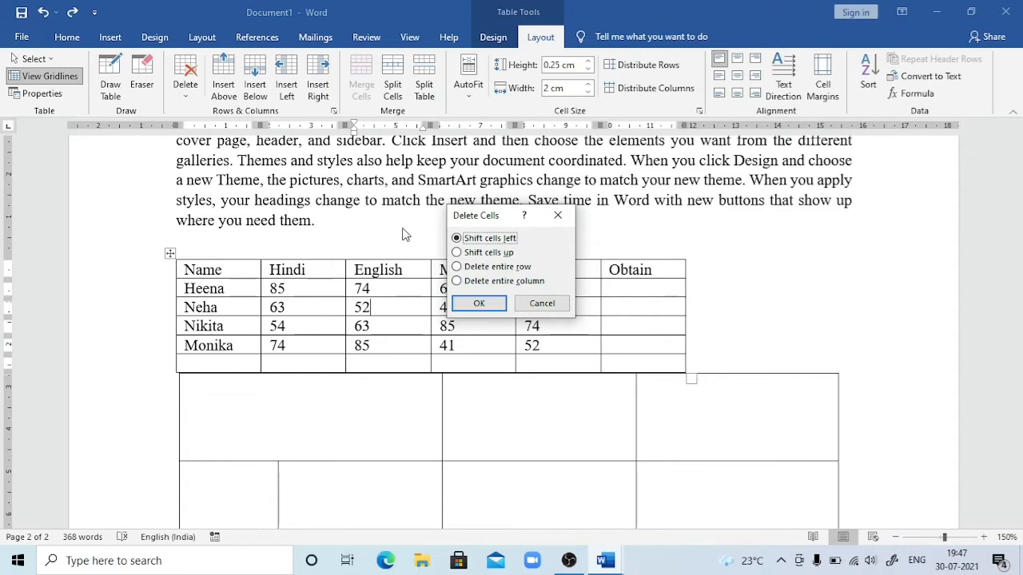
left_click(456, 281)
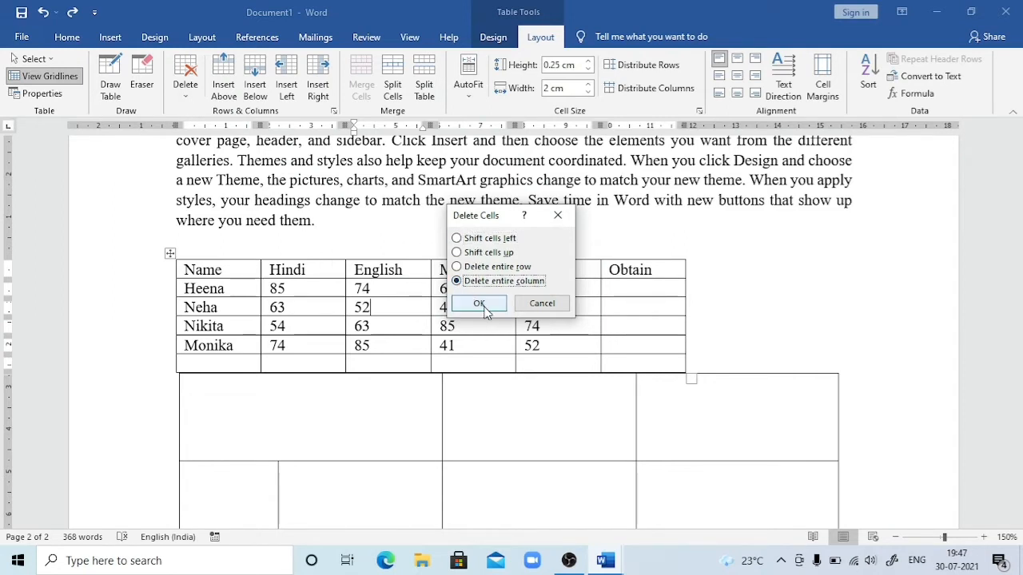
left_click(484, 305)
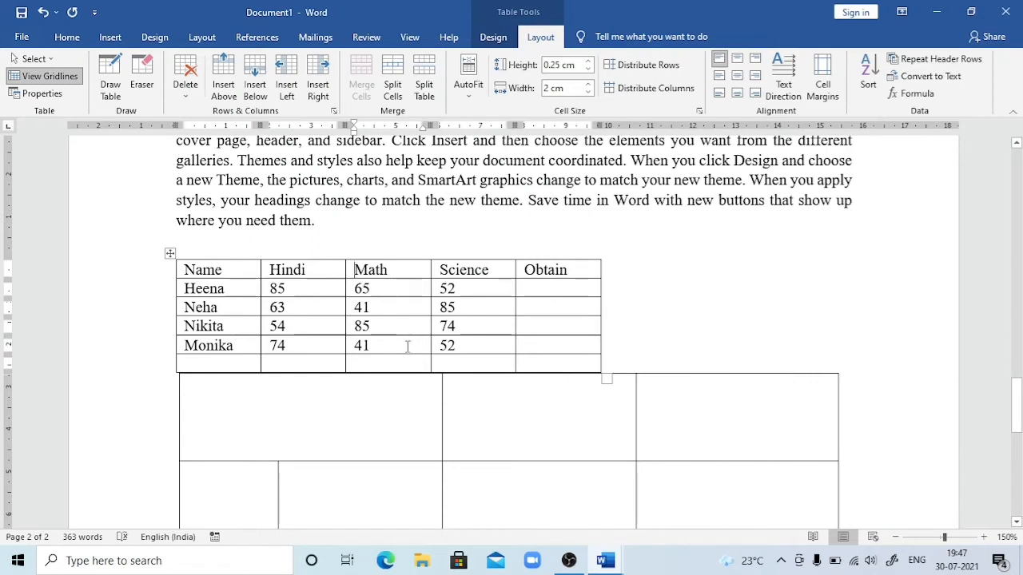
key("ctrl+z")
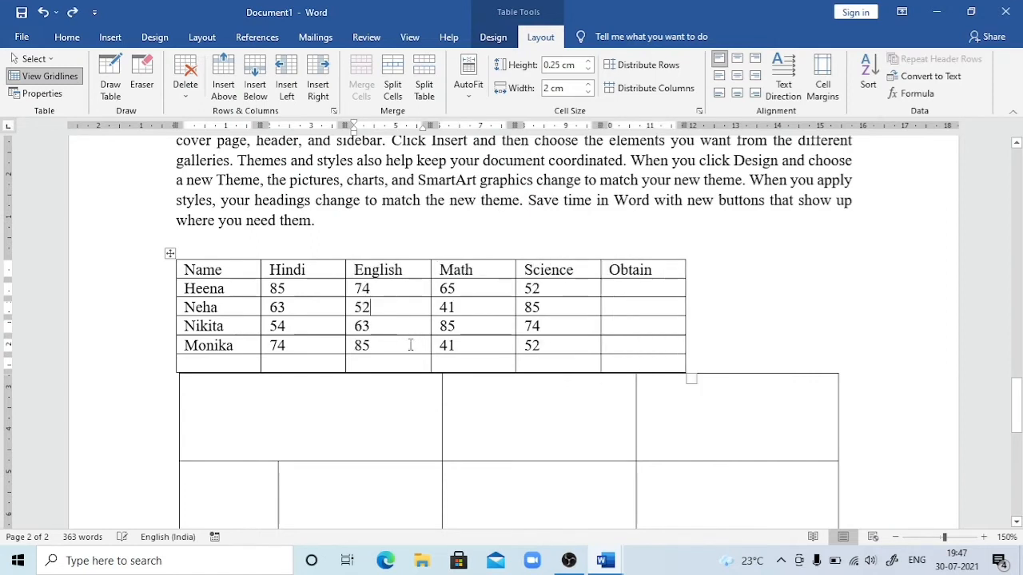
left_click(191, 95)
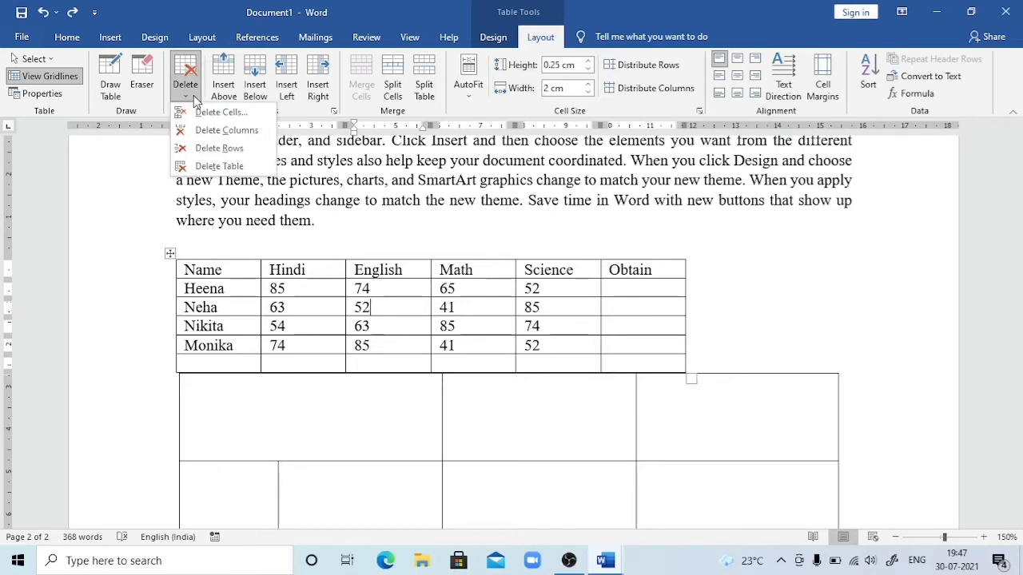
left_click(250, 113)
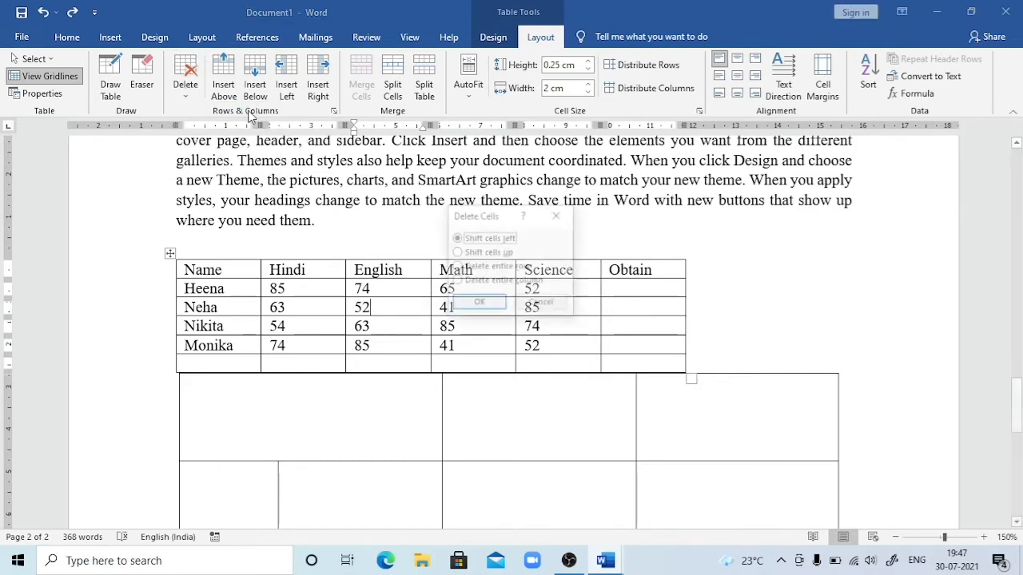
left_click(548, 306)
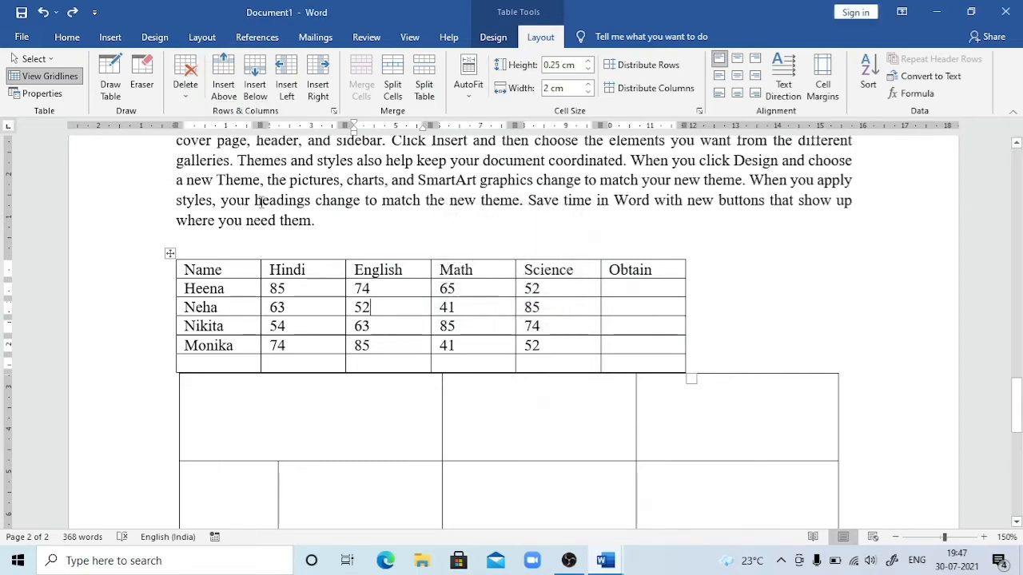
left_click(192, 93)
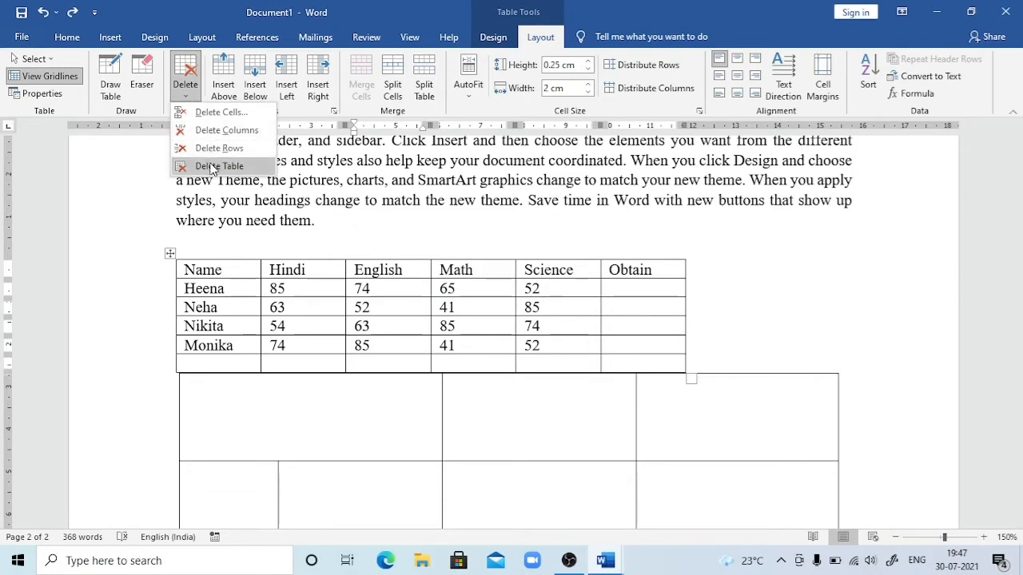
left_click(391, 348)
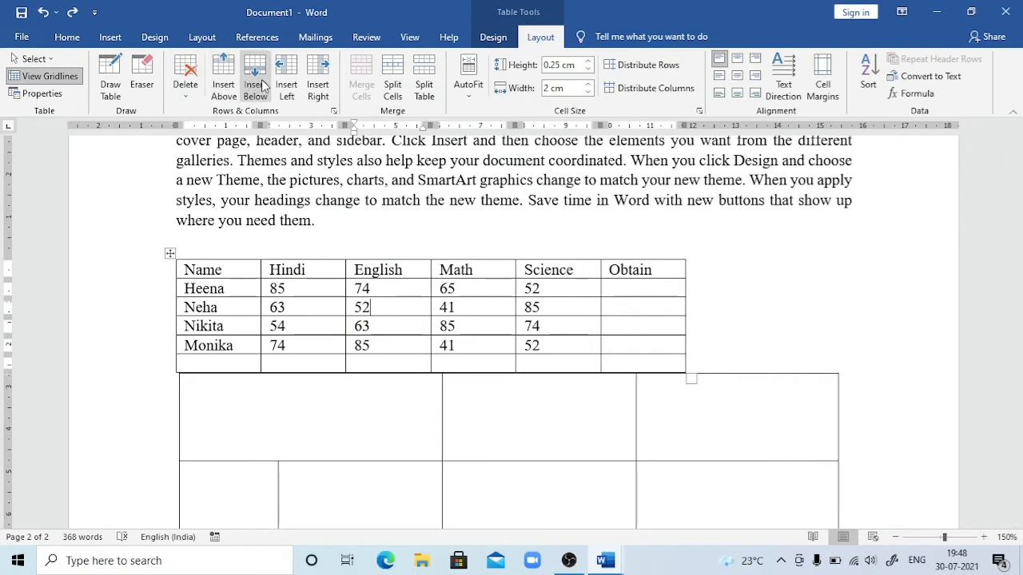
Insert an empty row above the second student's row in the marks table.
left_click(318, 295)
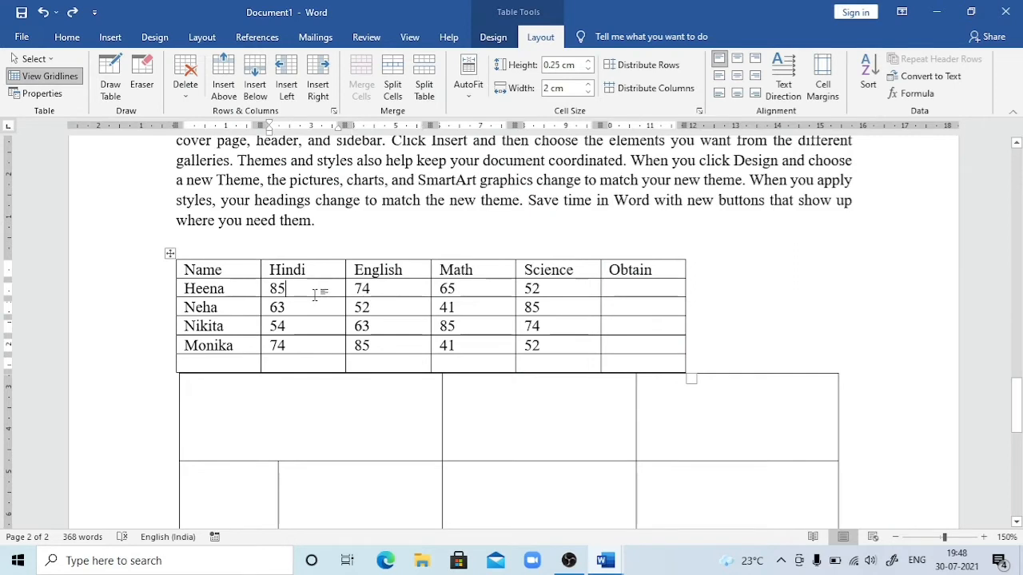
left_click(230, 304)
left_click(228, 86)
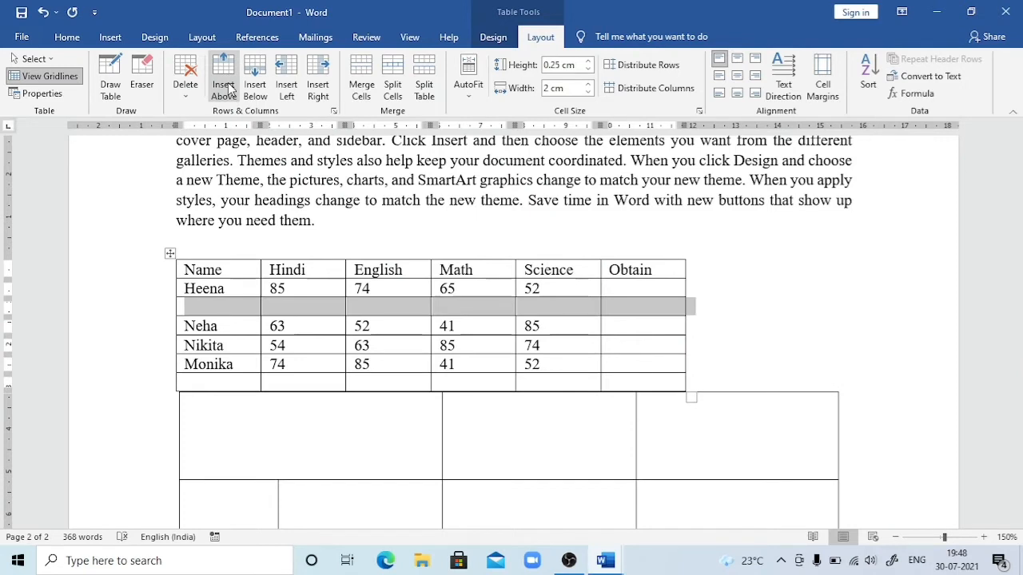
Fill the empty row below the first student with a student's name and the marks Hindi 85, English 65, Math 45 and Science 74.
left_click(229, 313)
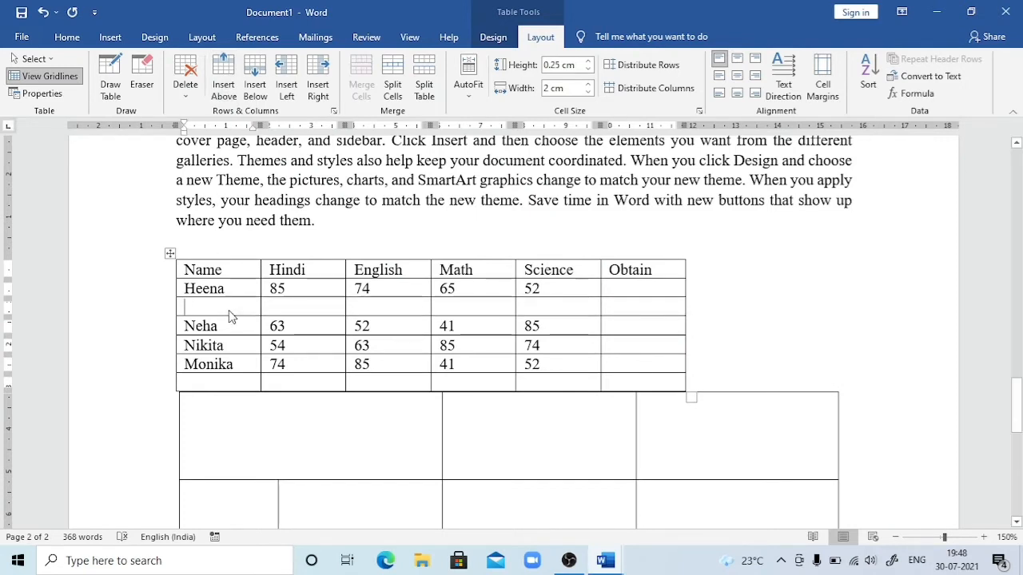
type("yamini")
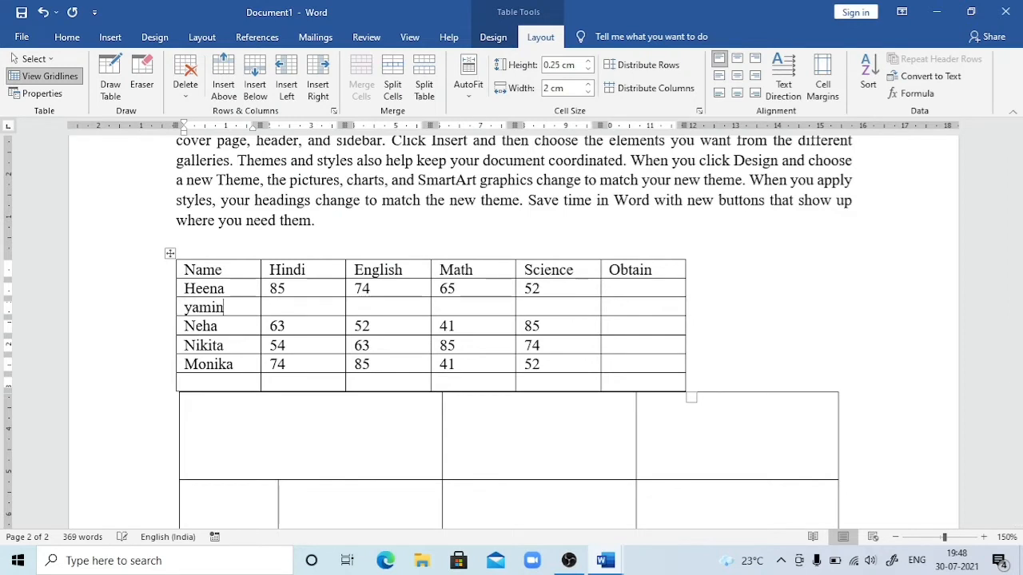
key("Tab")
type("85")
key("Tab")
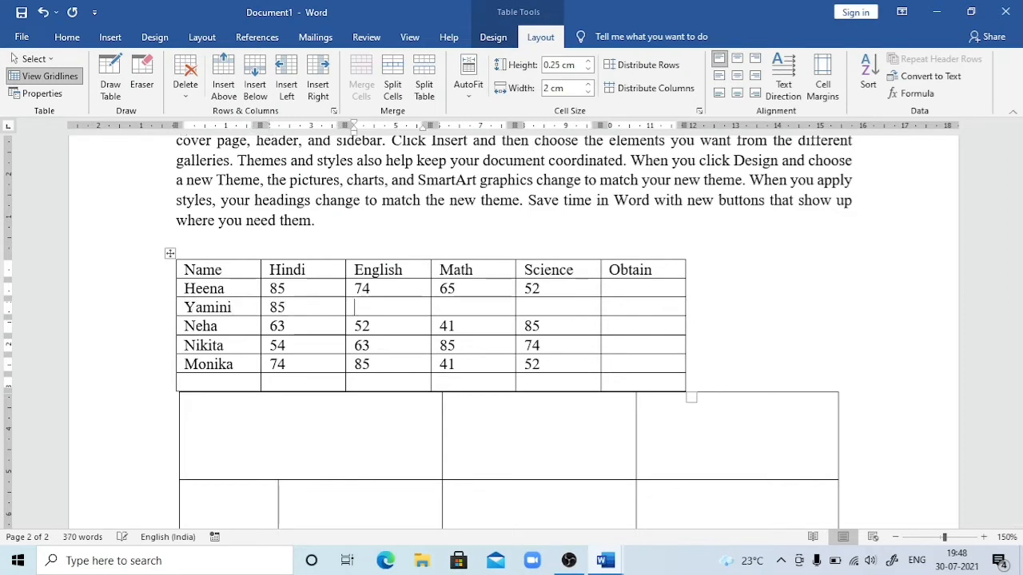
type("65")
key("Tab")
type("45")
key("Tab")
type("74")
key("Tab")
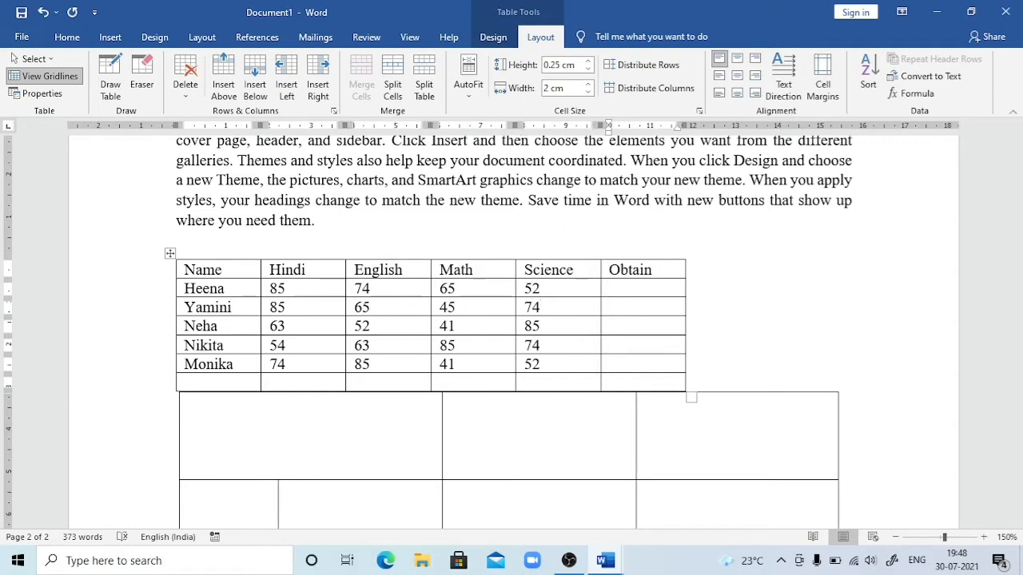
Insert an empty column before the Hindi column in the marks table and head it Class.
left_click(261, 323)
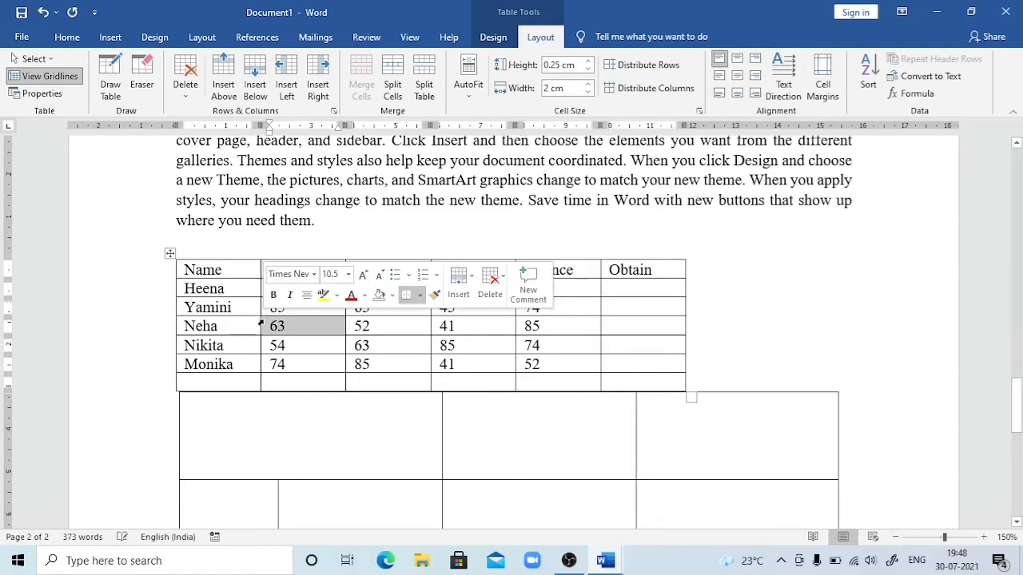
left_click(297, 311)
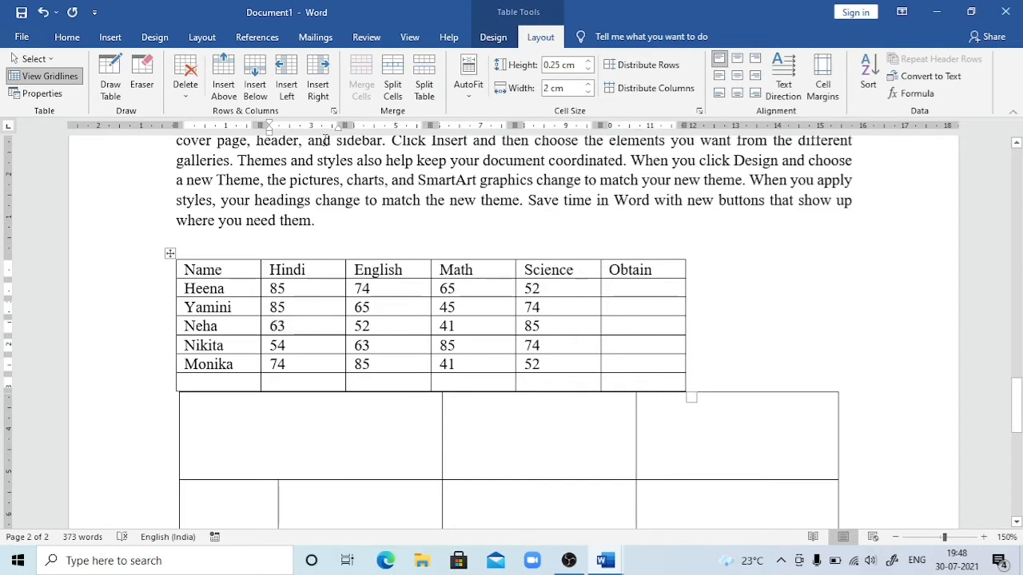
left_click(289, 74)
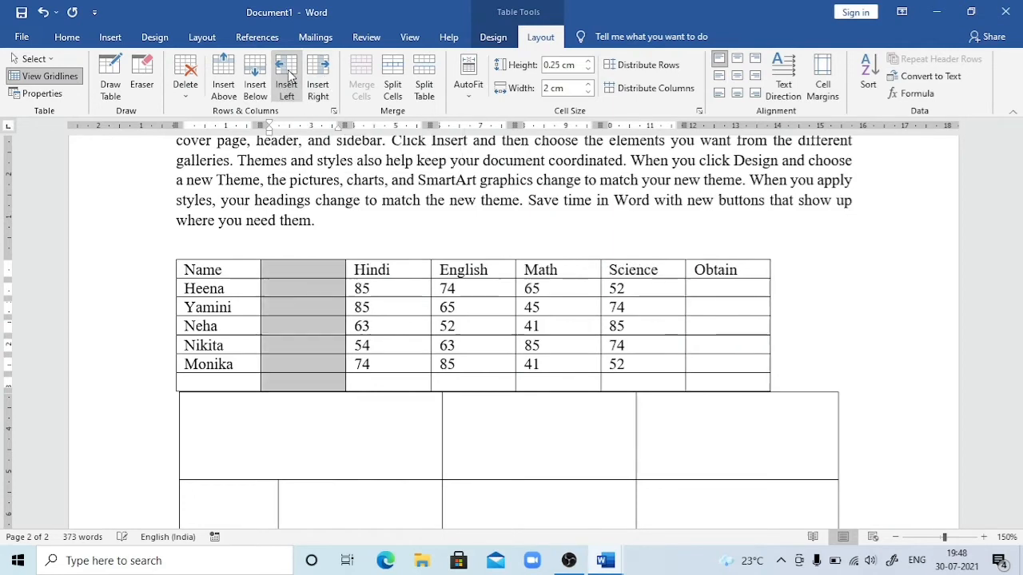
left_click(329, 271)
type("cla")
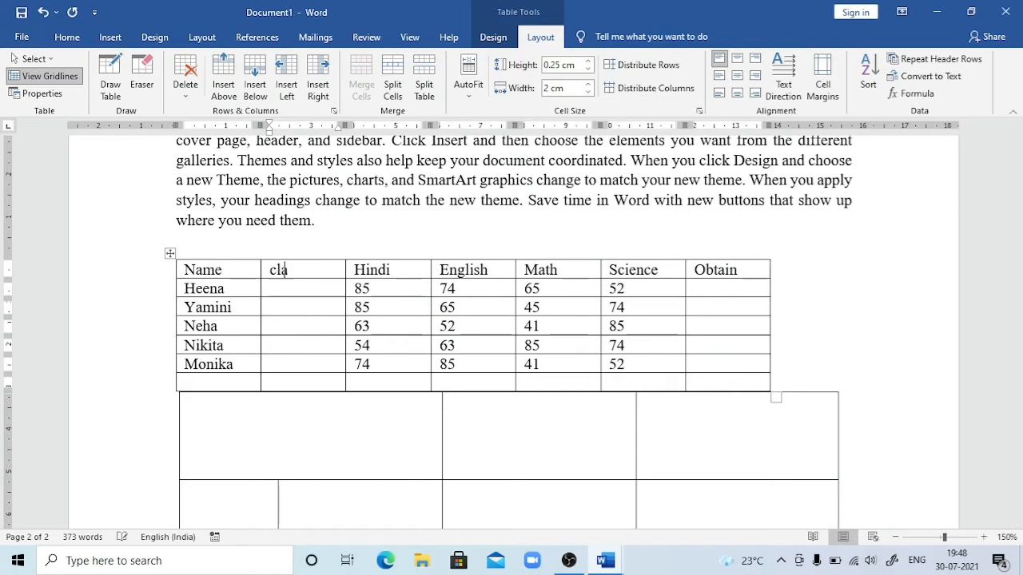
type("ss")
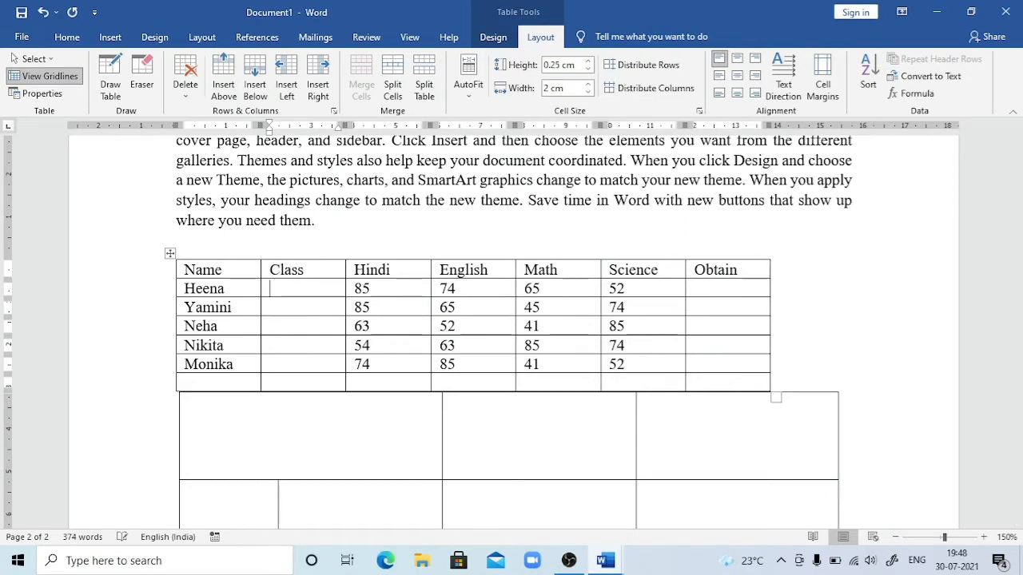
Enter 12th in the Class column for the first two students.
type("12th")
key("space")
type("12th")
Copy the second student's 12th entry into the Class cells of the remaining three students.
key("shift+Left")
key("shift+Left")
key("shift+Left")
key("shift+Left")
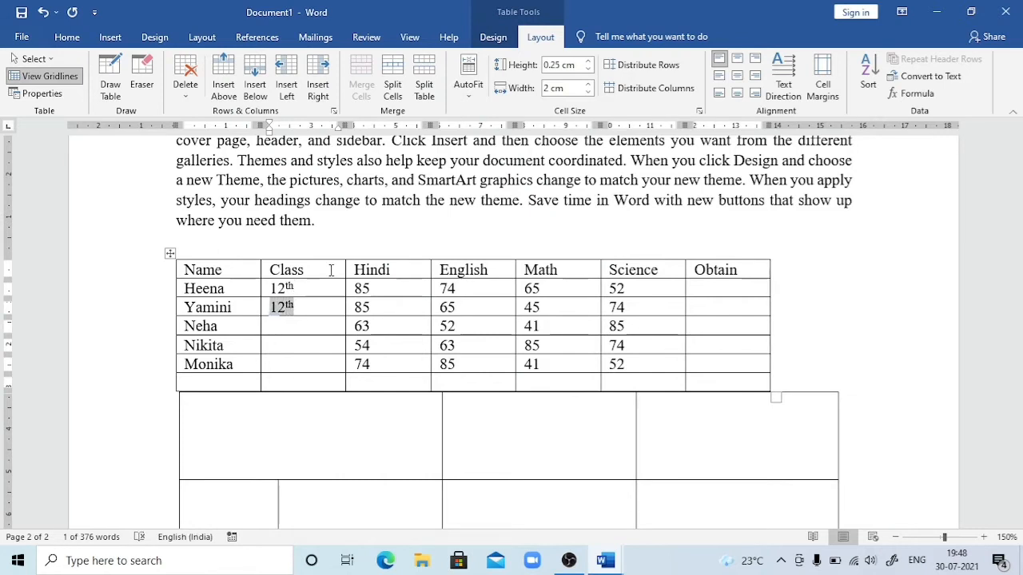
key("ctrl+c")
key("Down")
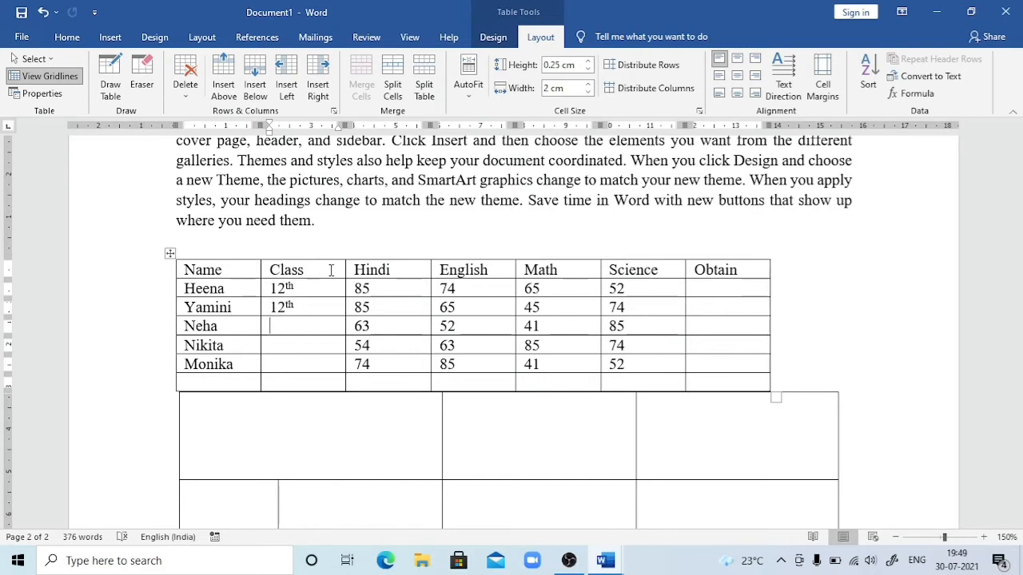
key("ctrl+v")
key("shift+Down")
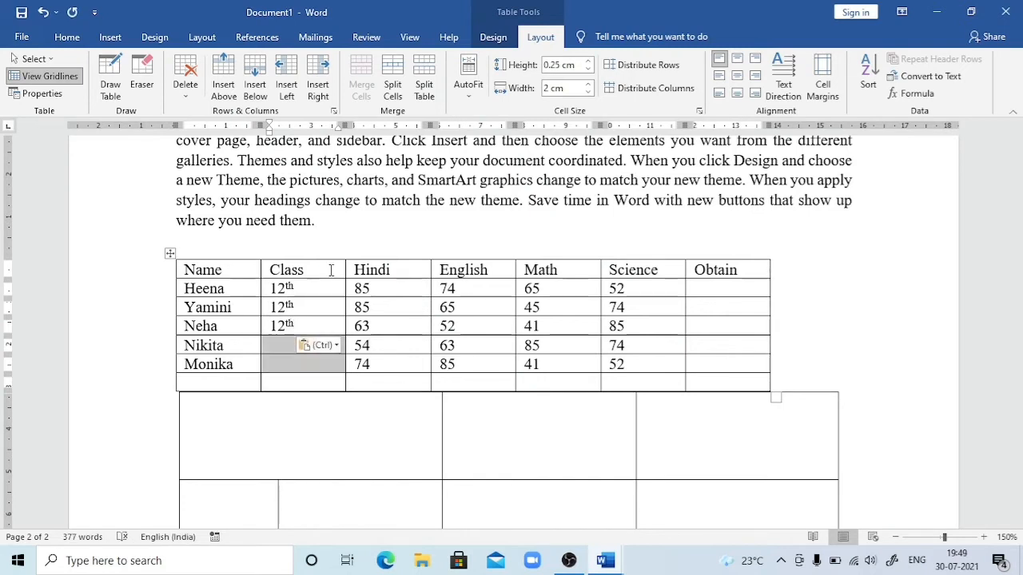
key("ctrl+v")
left_click(330, 270)
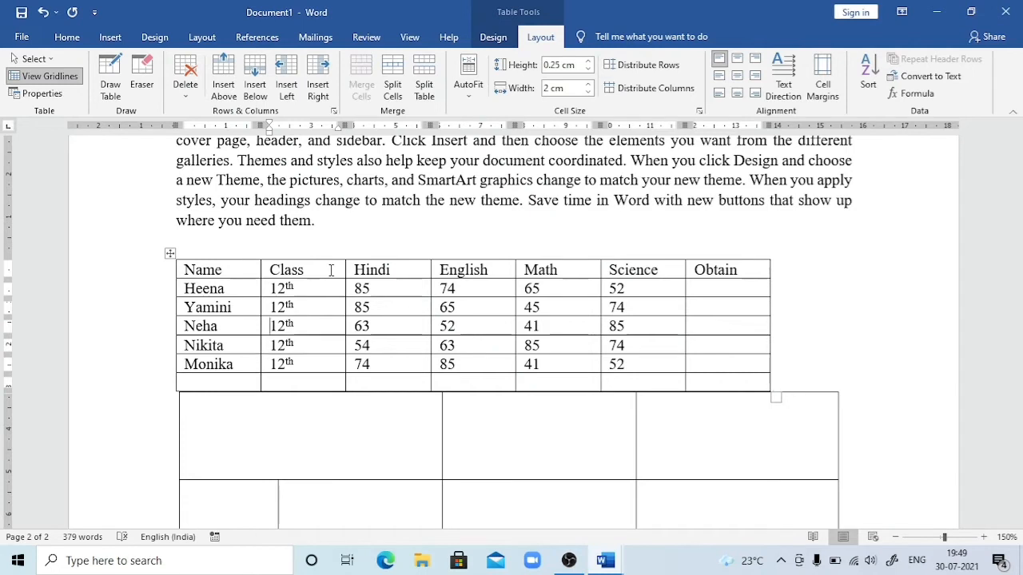
Insert a cell at the second student's Hindi mark with the Shift cells right option and undo the insertion.
left_click(409, 285)
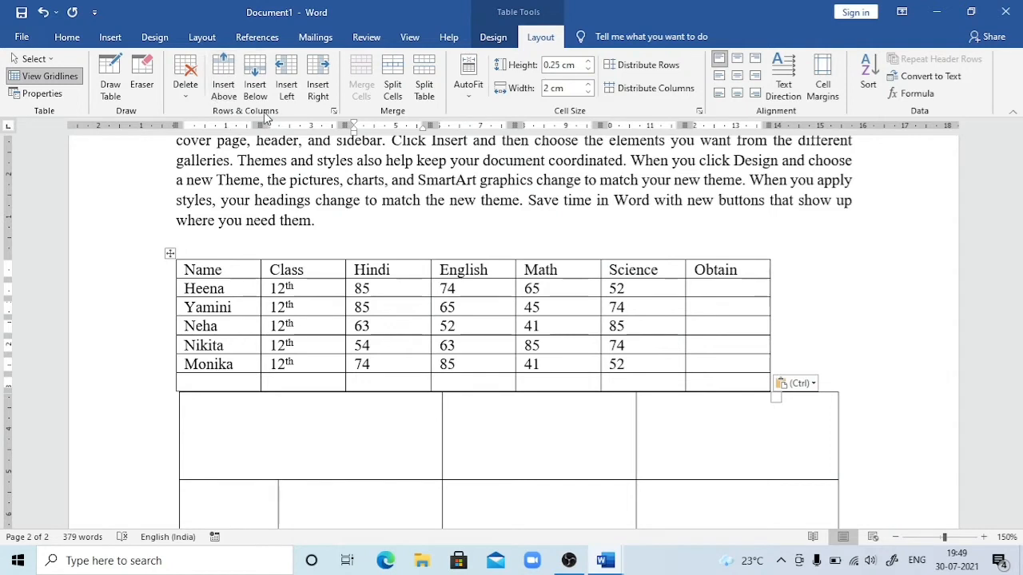
left_click(334, 109)
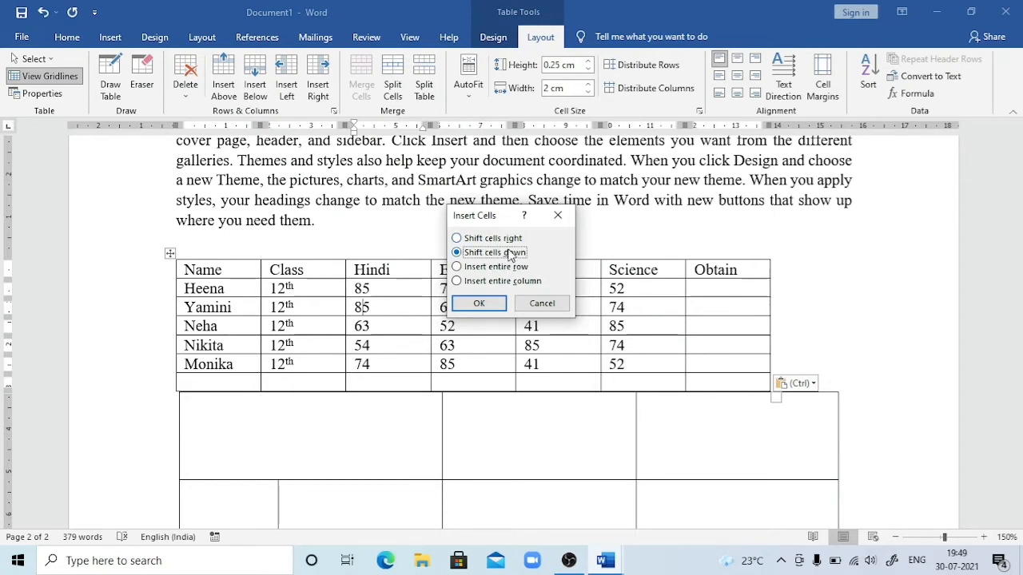
left_click(457, 238)
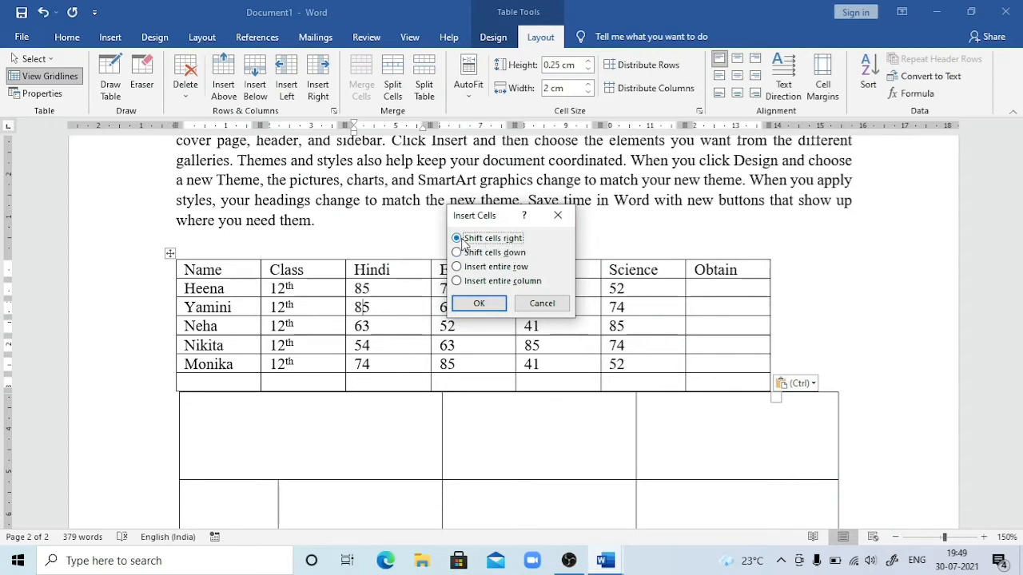
left_click(489, 305)
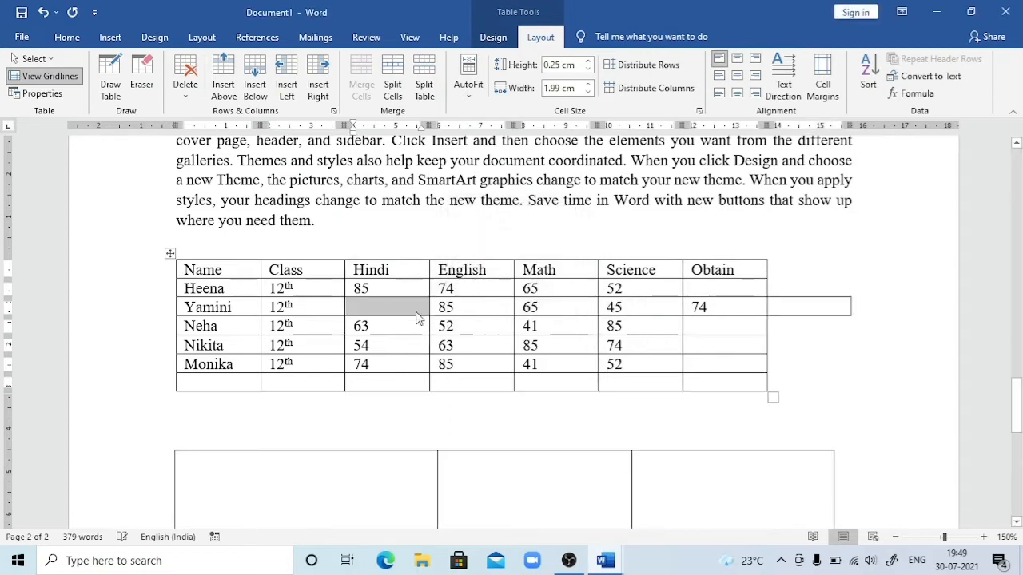
left_click(392, 315)
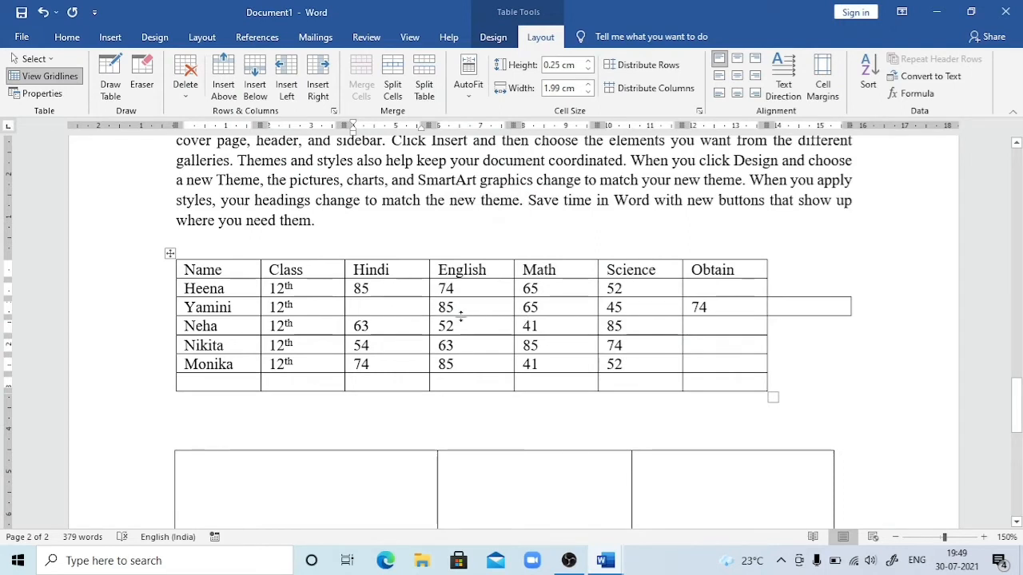
key("ctrl+z")
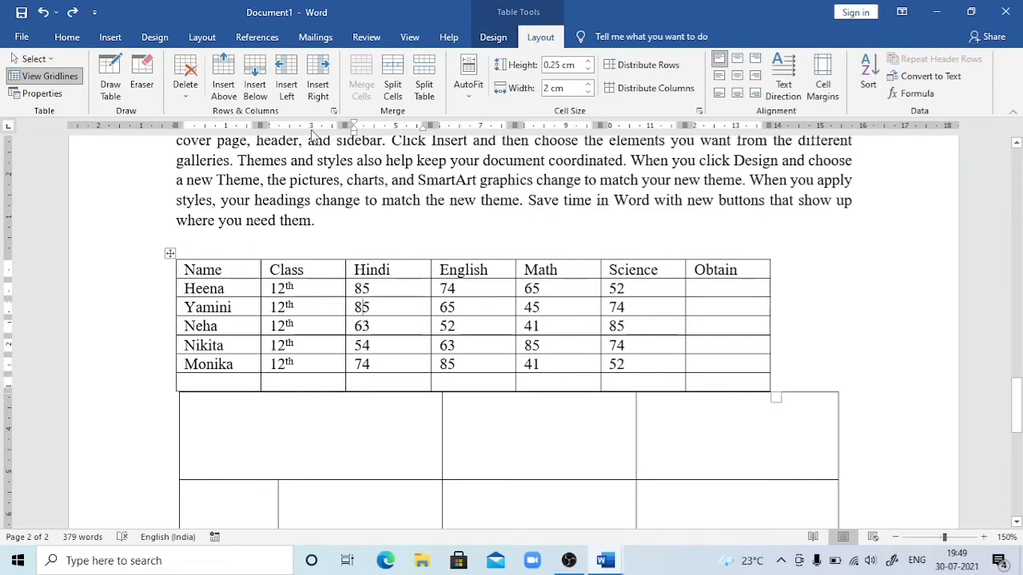
Insert a cell at the second student's Hindi mark with the Shift cells down option and undo the insertion.
left_click(333, 112)
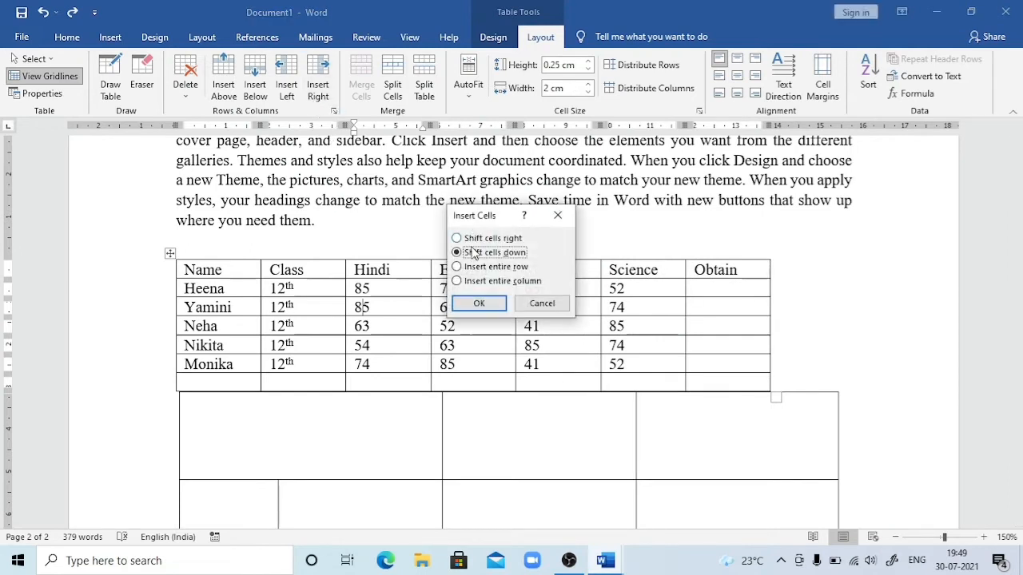
left_click(487, 303)
left_click(392, 339)
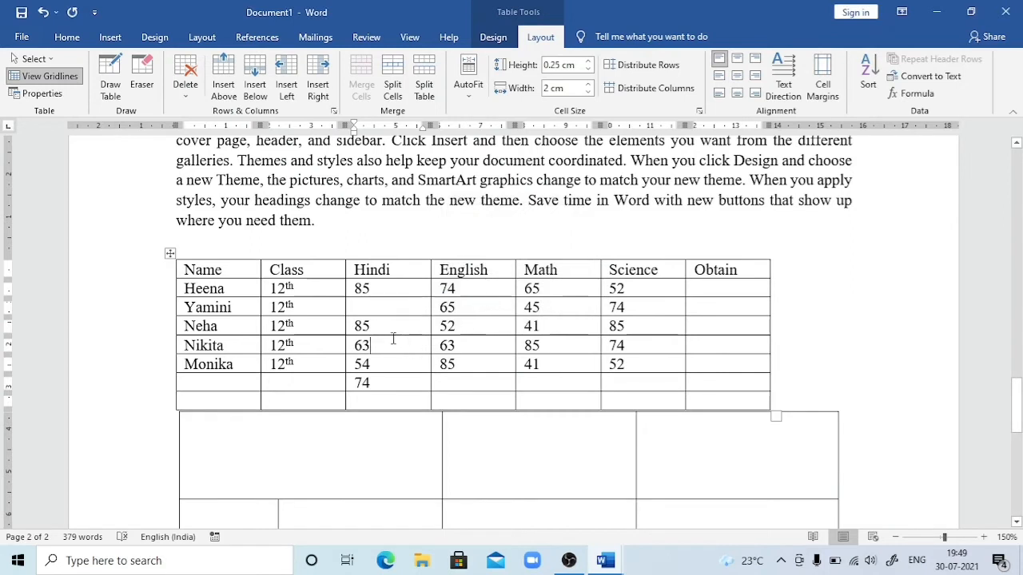
key("Up")
key("Up")
key("ctrl+z")
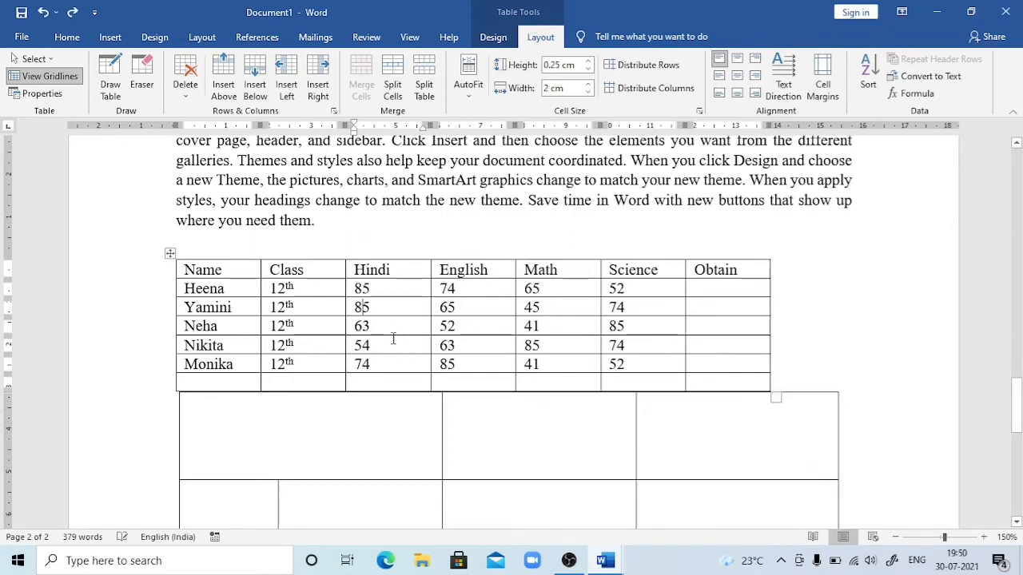
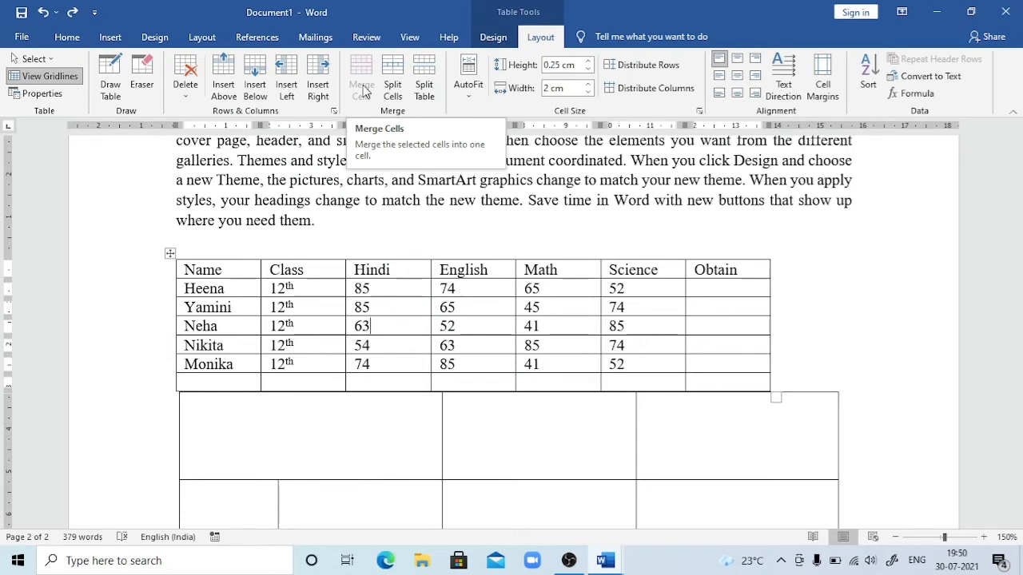
Merge the five cells in the first row of the empty five-column table below the page header into one cell.
left_click(485, 418)
key("Down")
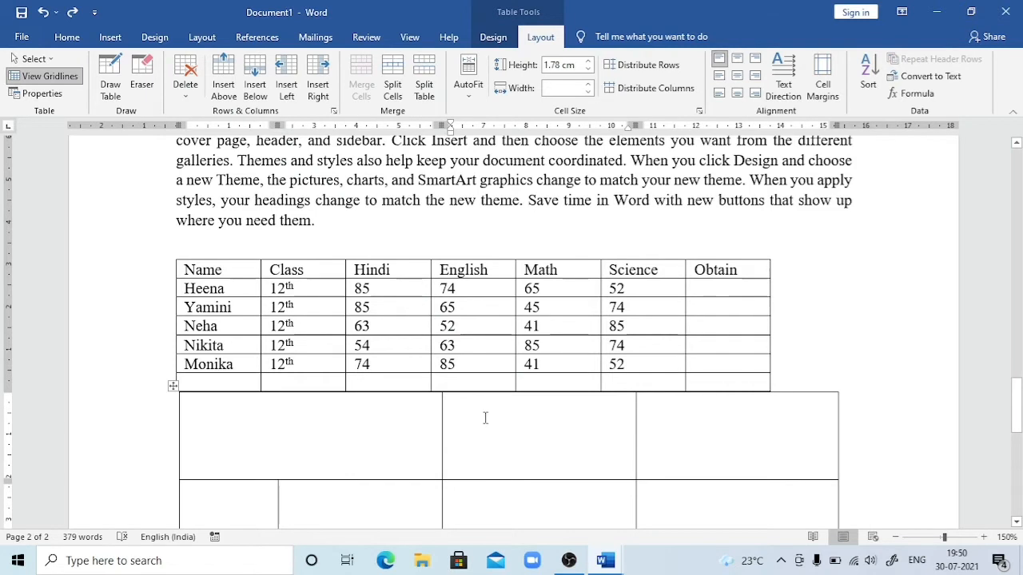
left_click(893, 465)
key("Down")
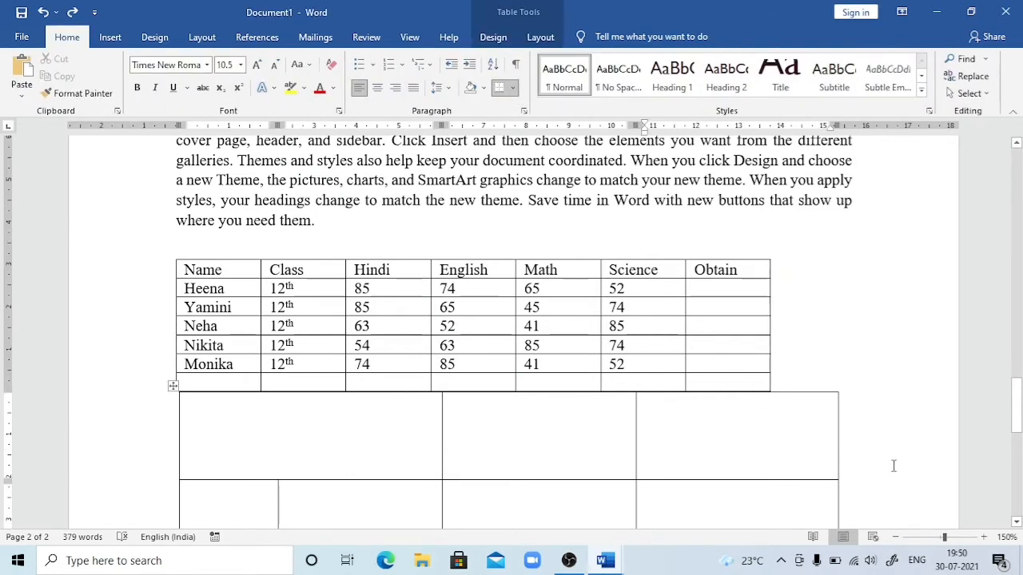
left_click(1017, 520)
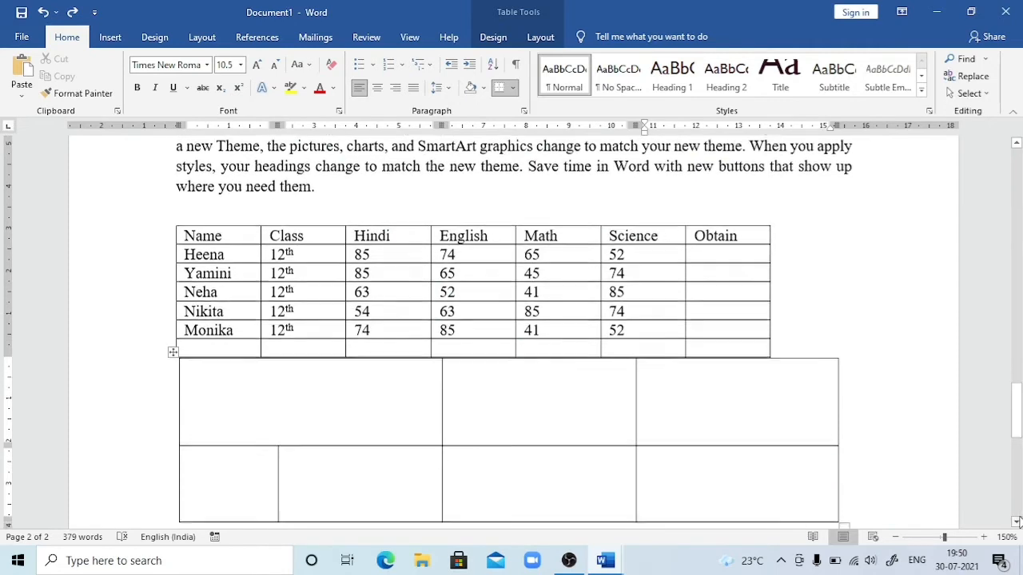
left_click(1016, 520)
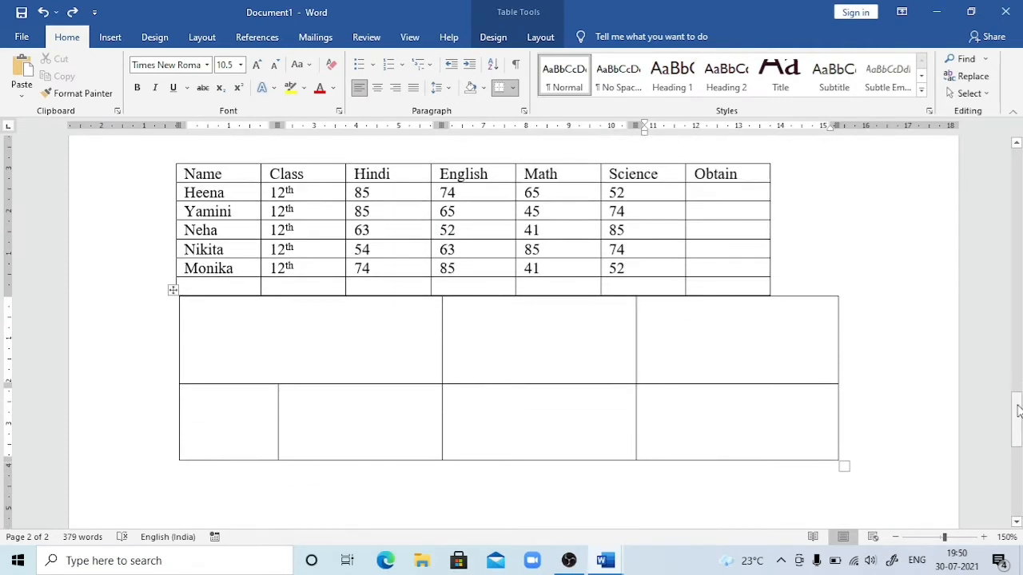
left_click_drag(1018, 417, 1015, 334)
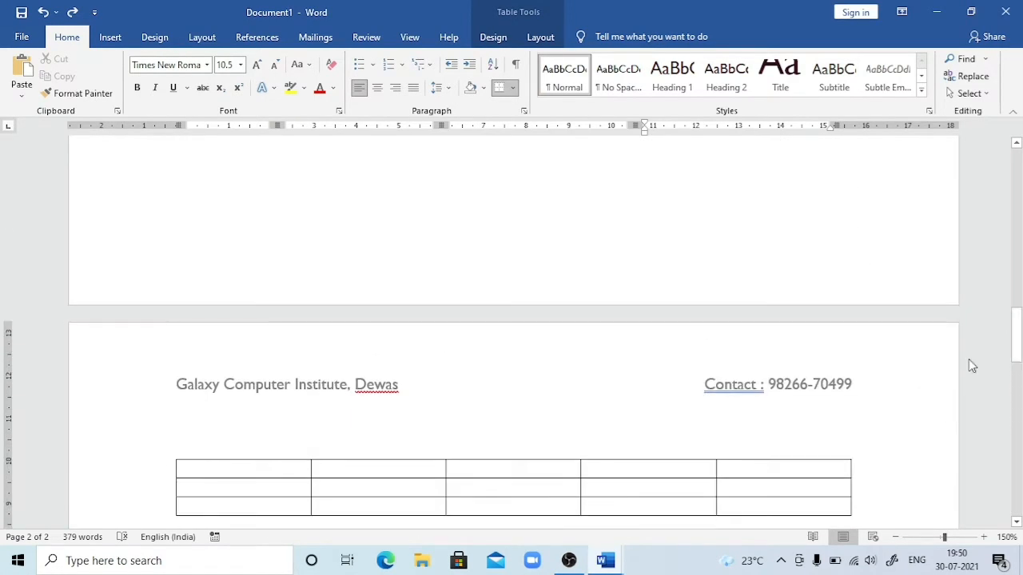
left_click(381, 486)
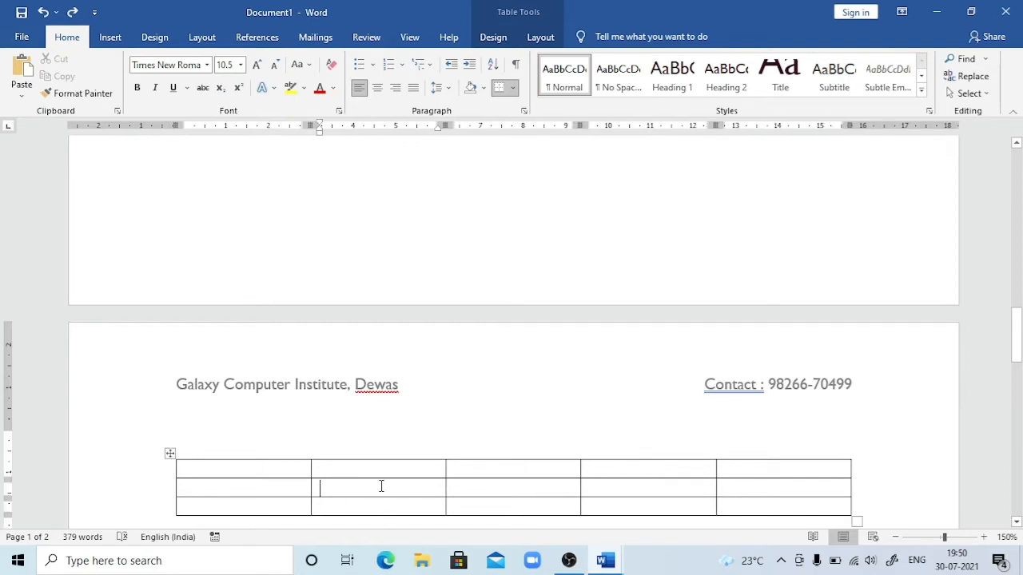
left_click(246, 467)
key("shift+Right")
key("shift+Right")
key("shift+Right")
key("shift+Right")
key("shift+Right")
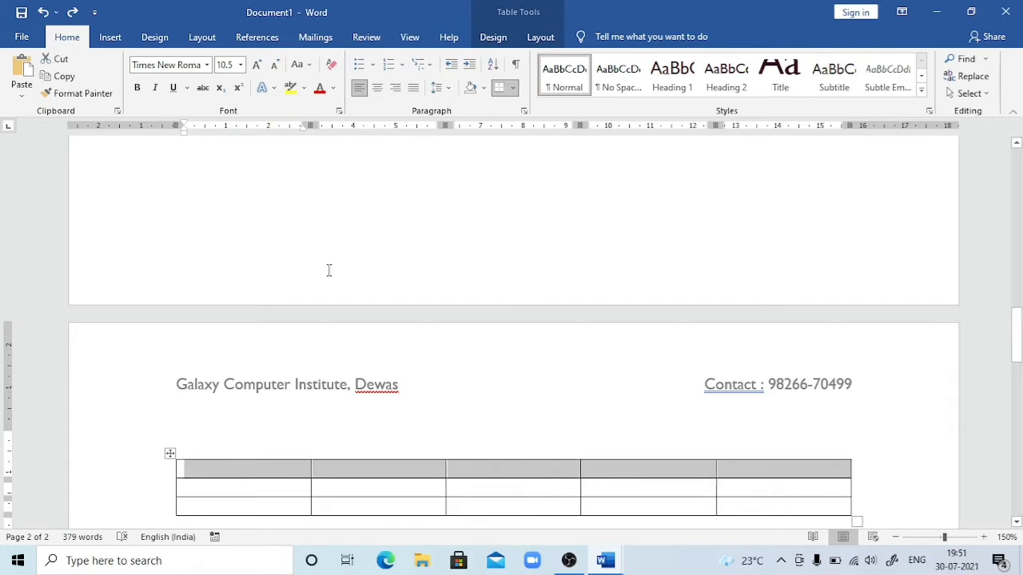
left_click(540, 40)
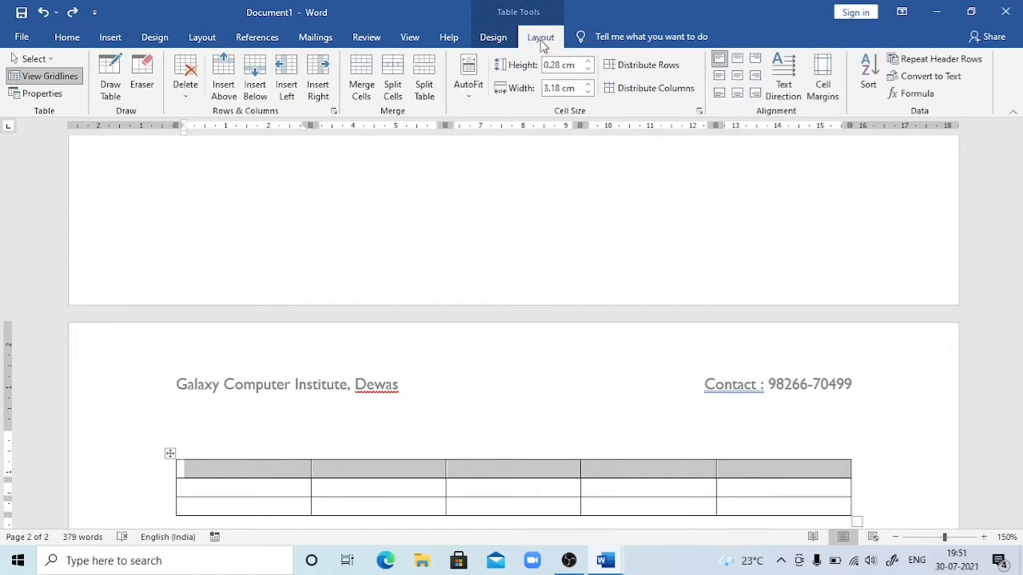
left_click(361, 76)
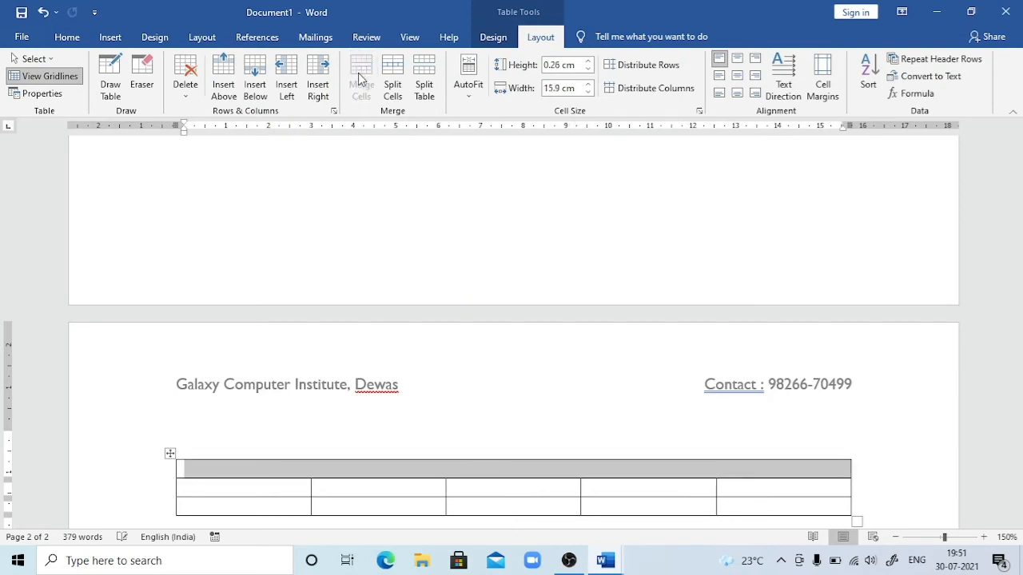
Enter the title Galaxy Computer Institute in the merged first row and centre it.
left_click(363, 474)
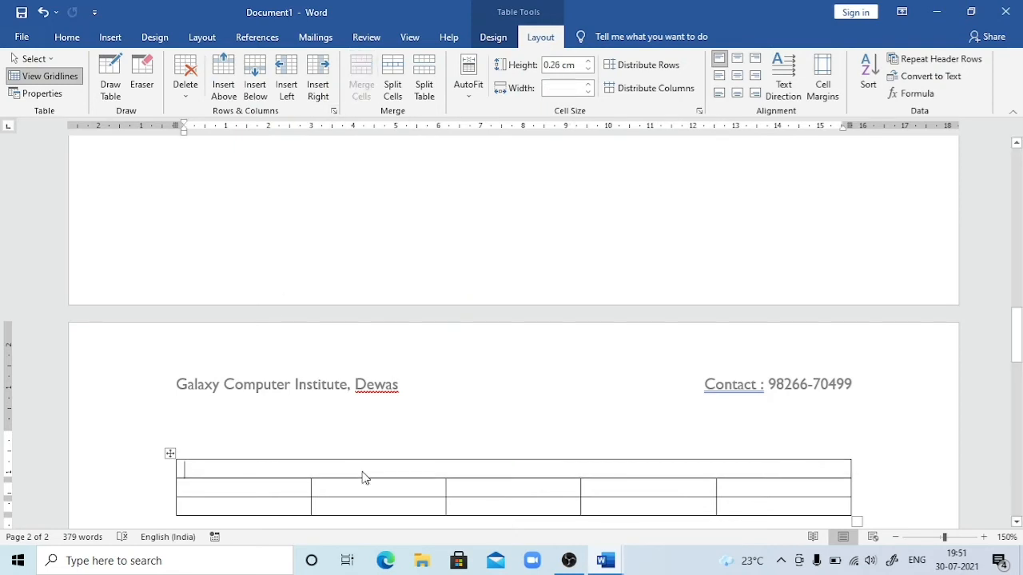
type("Gala")
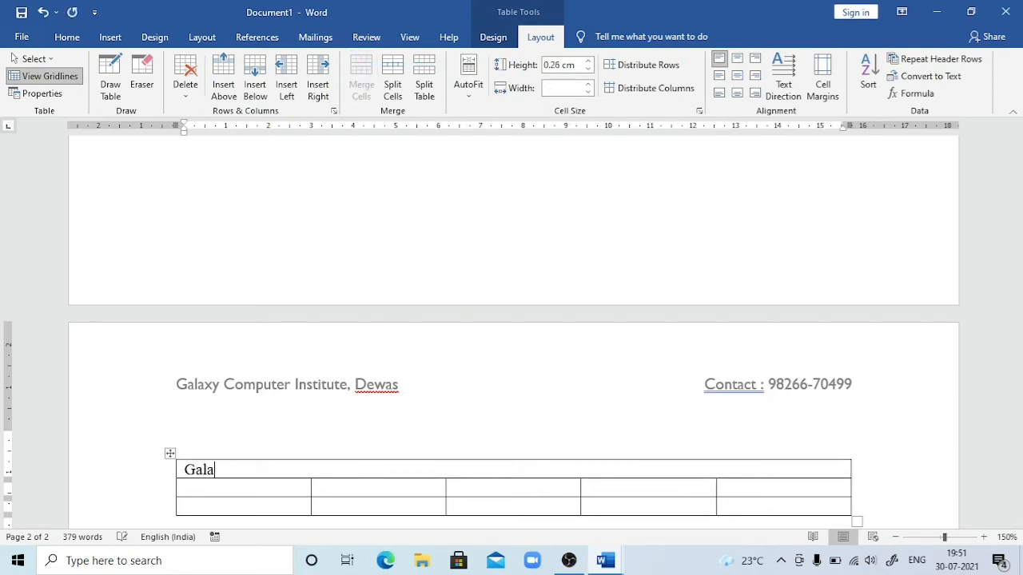
type("xy Computer Institute")
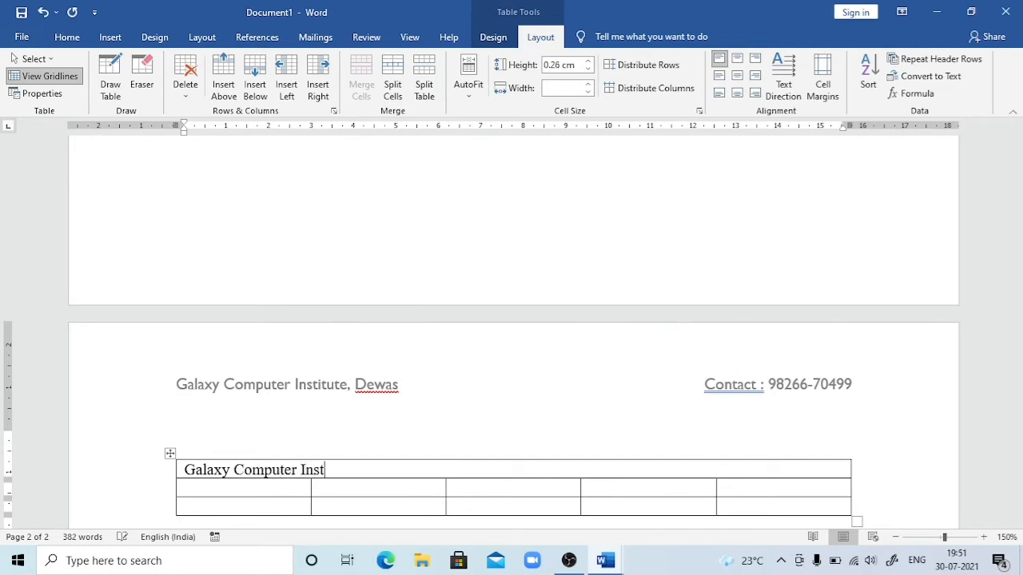
key("ctrl+e")
left_click(358, 489)
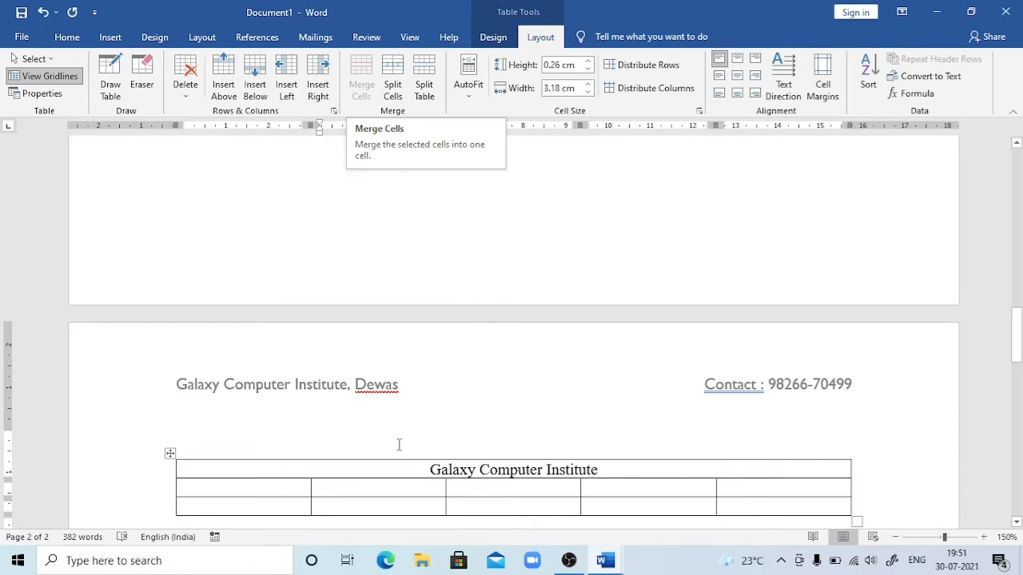
left_click(752, 484)
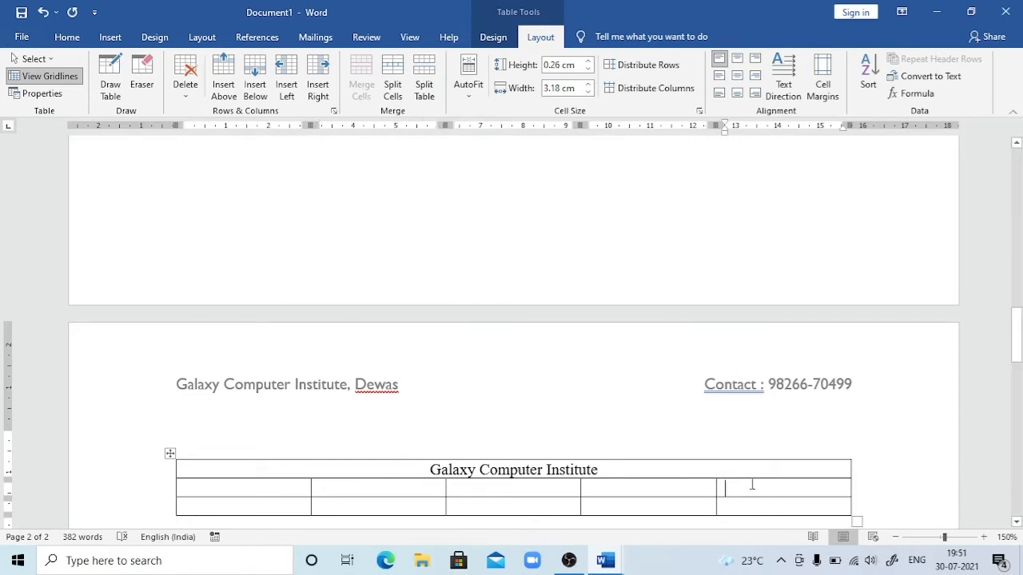
key("shift+Down")
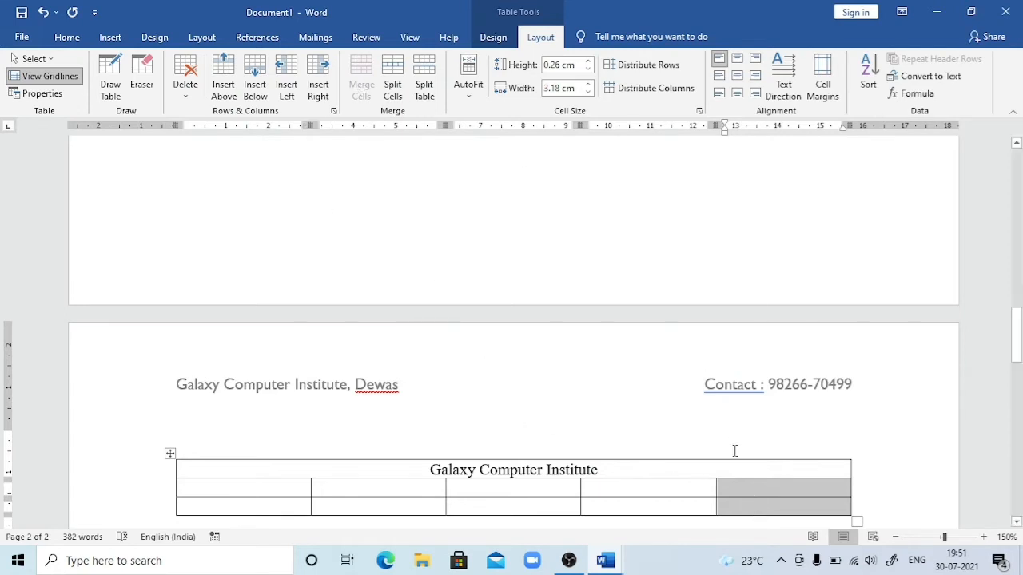
left_click(735, 494)
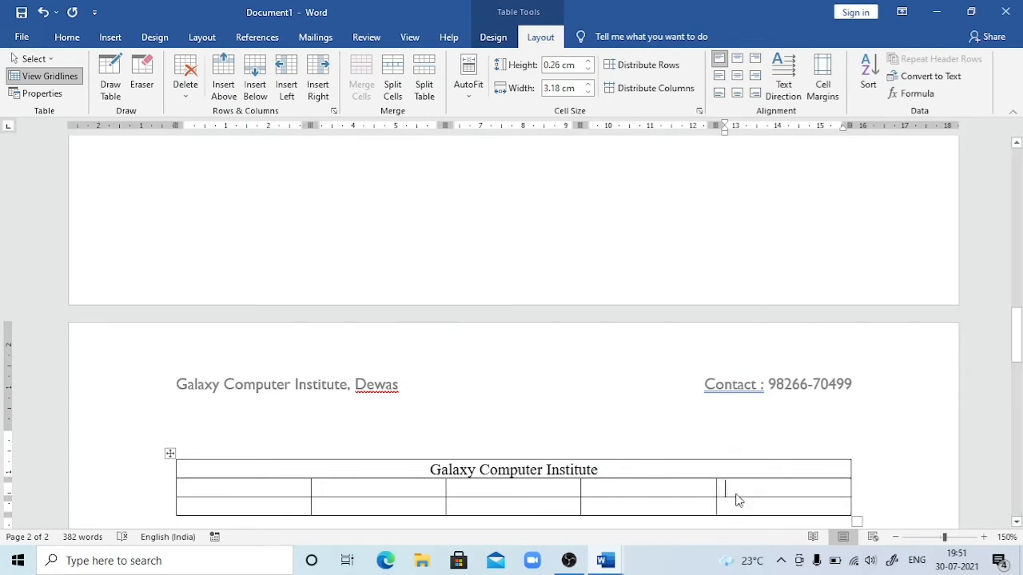
key("Left")
key("Left")
key("Left")
key("shift+Right")
key("shift+Right")
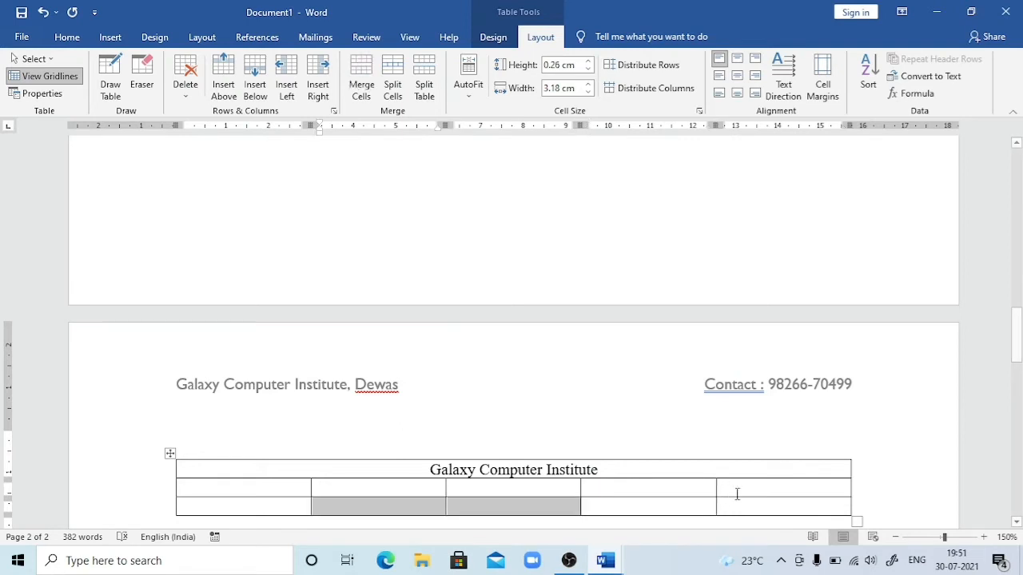
Merge the first two cells of the second and third rows into one cell and undo the merge.
left_click(238, 493)
key("shift+Down")
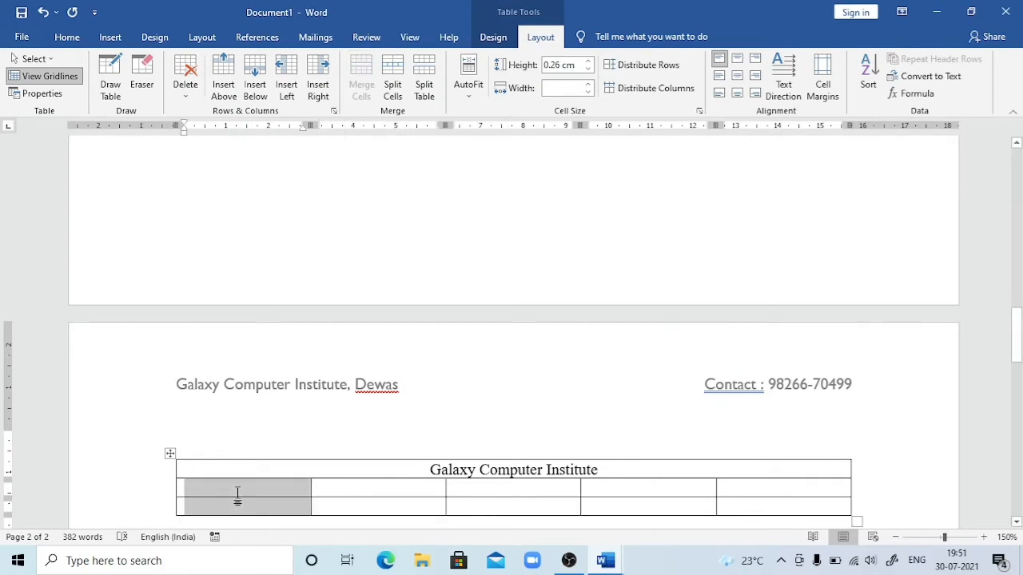
key("shift+Right")
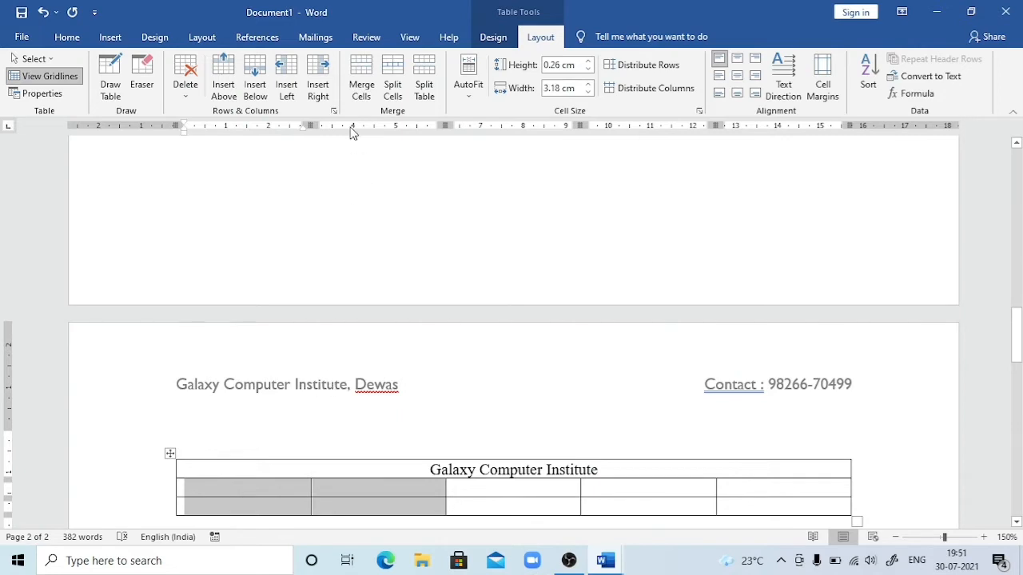
left_click(361, 86)
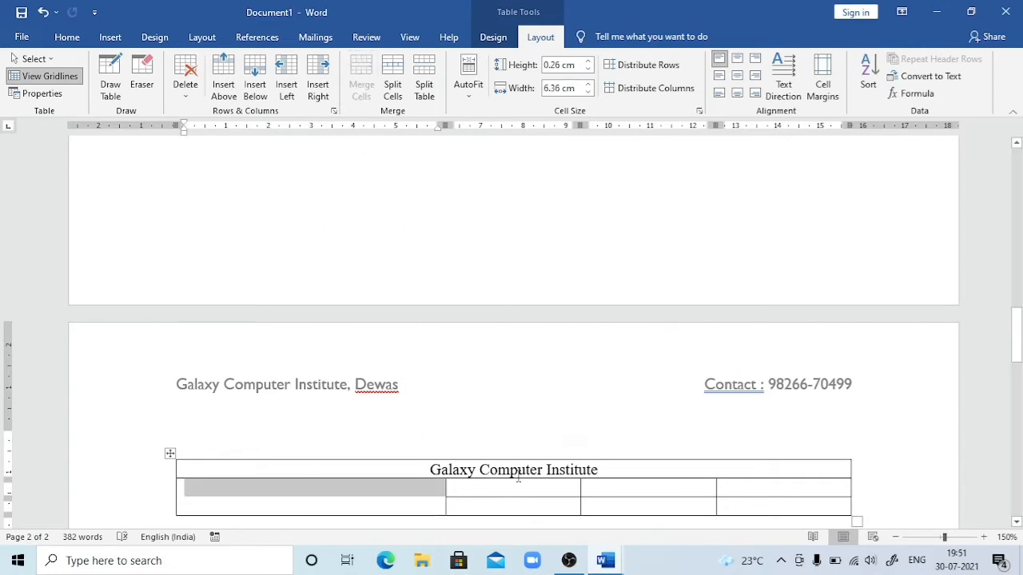
left_click(498, 502)
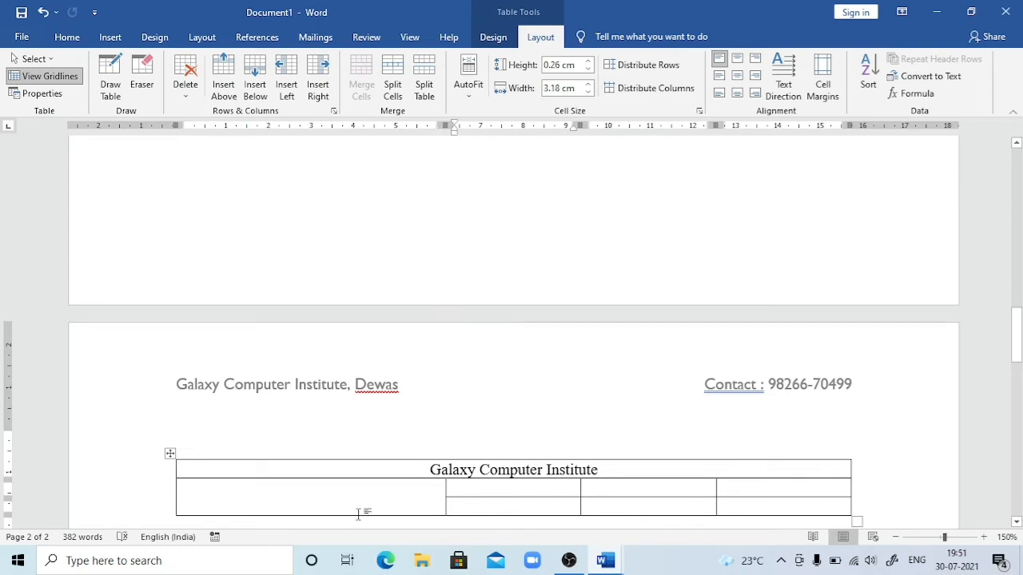
key("ctrl+z")
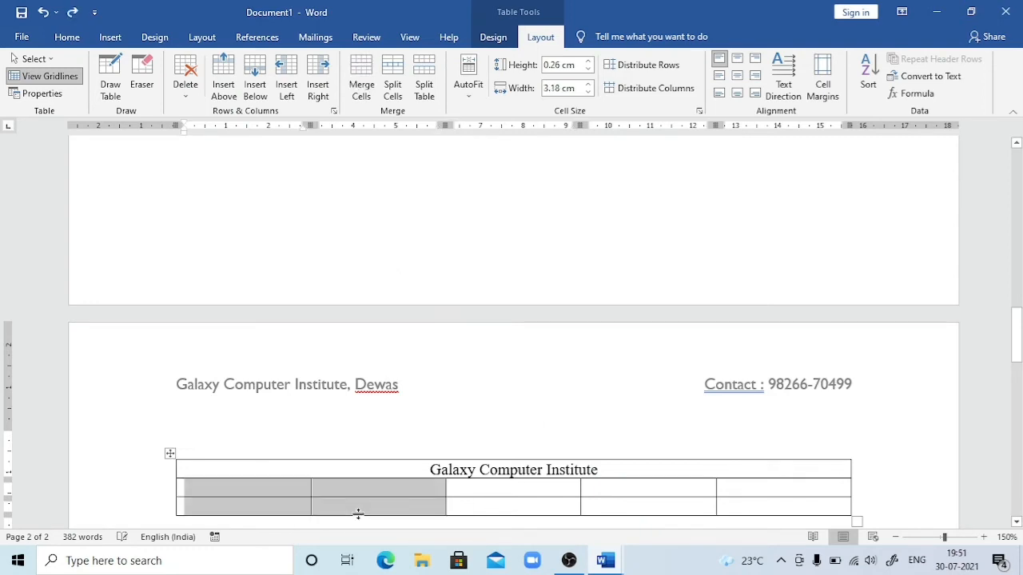
Split the first cell of the table's last row into 2 columns and 3 rows.
left_click(387, 486)
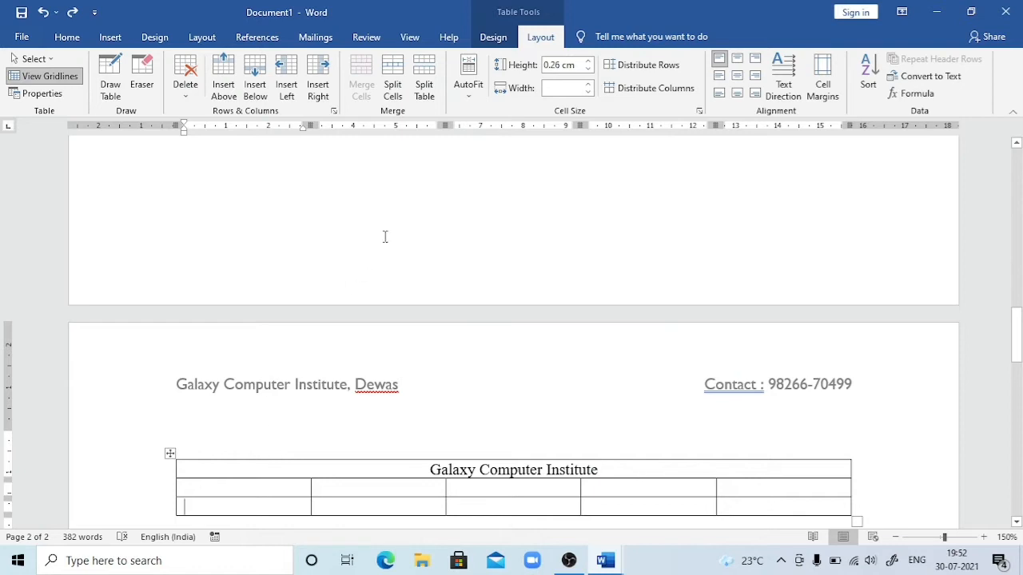
left_click(396, 83)
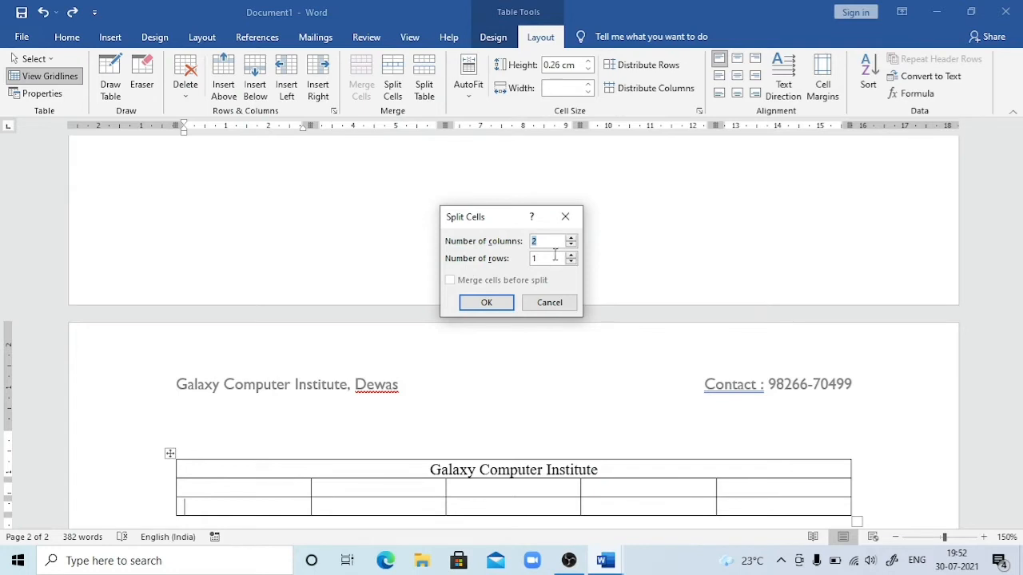
type("2")
left_click(506, 299)
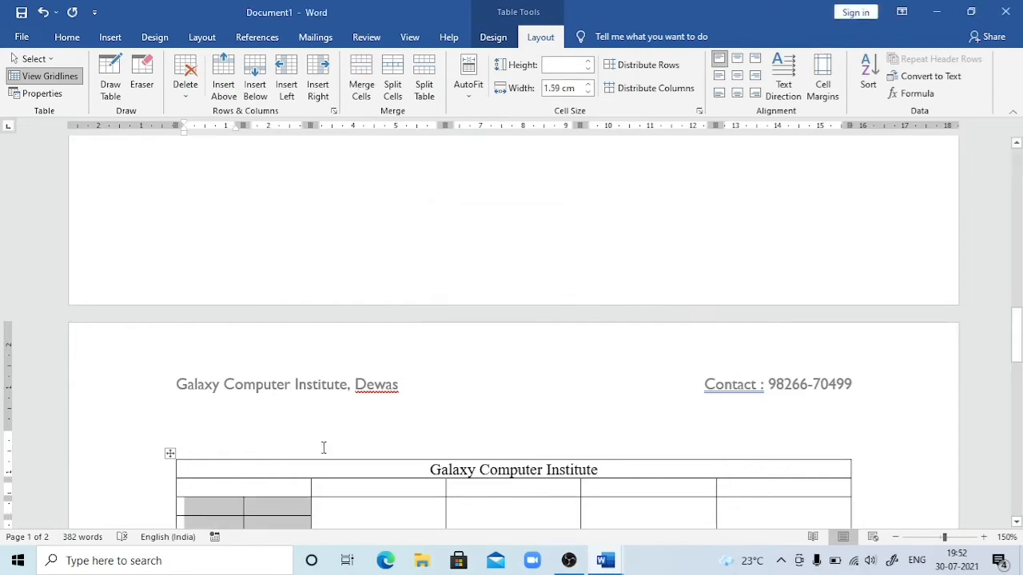
key("Down")
key("Down")
key("Down")
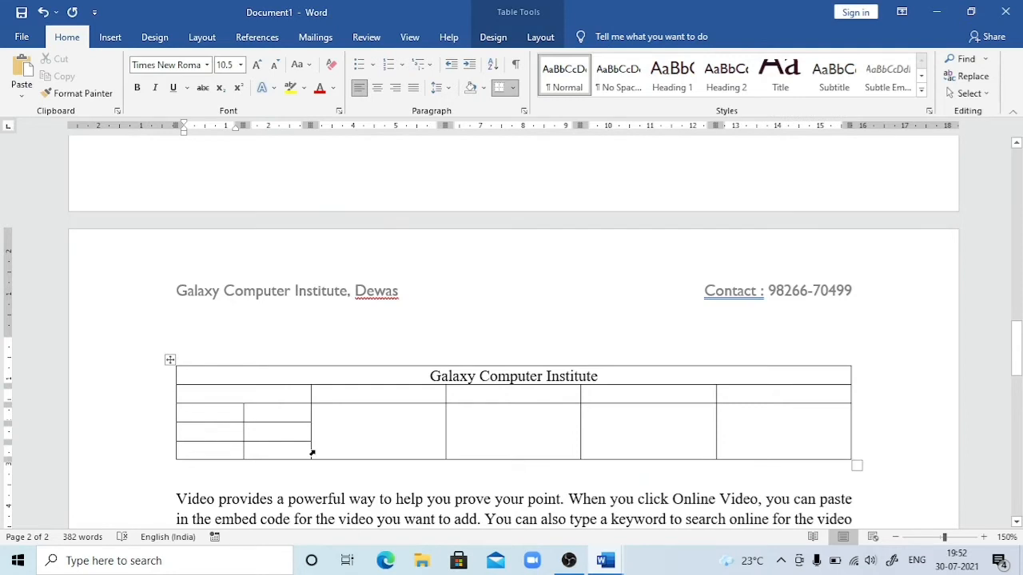
left_click(313, 452)
left_click(255, 413)
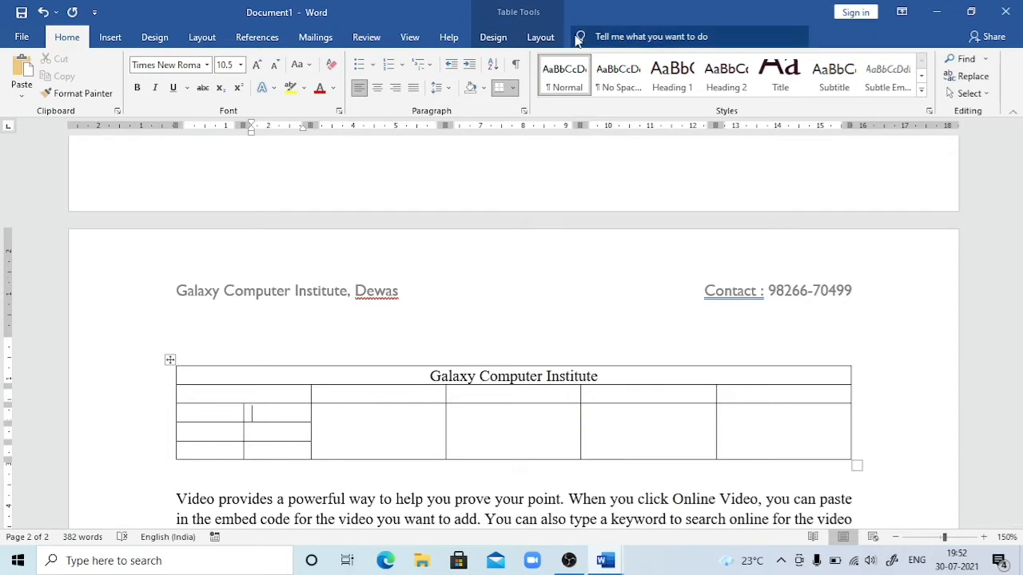
Split the table just below the Galaxy Computer Institute title row and undo the split.
left_click(541, 37)
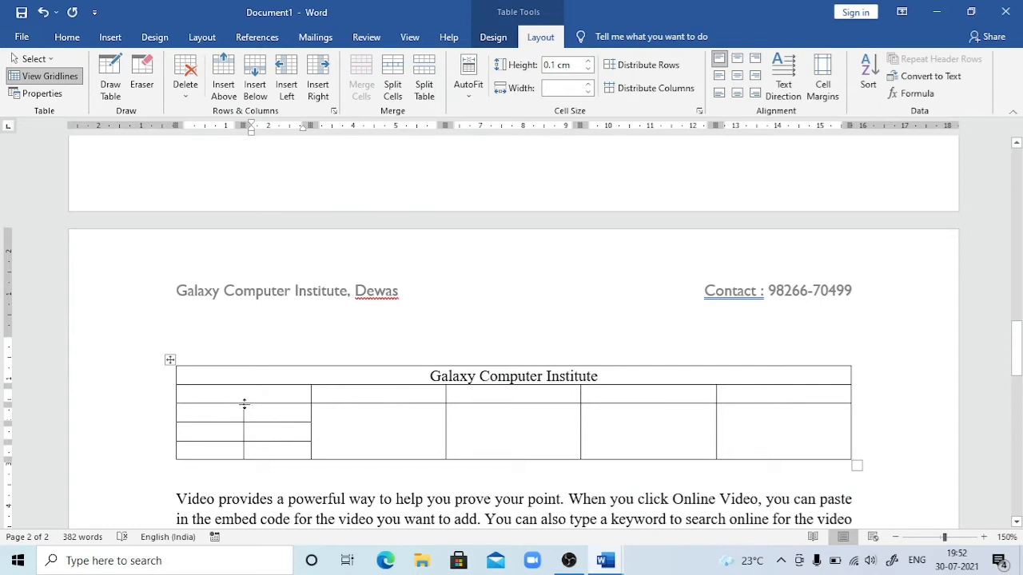
left_click(306, 399)
left_click(424, 80)
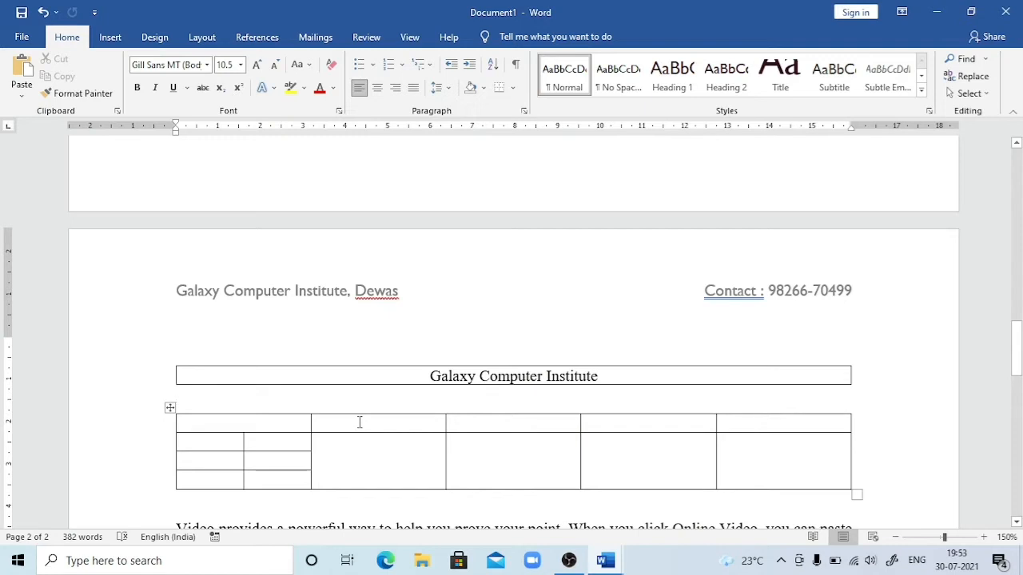
key("ctrl+z")
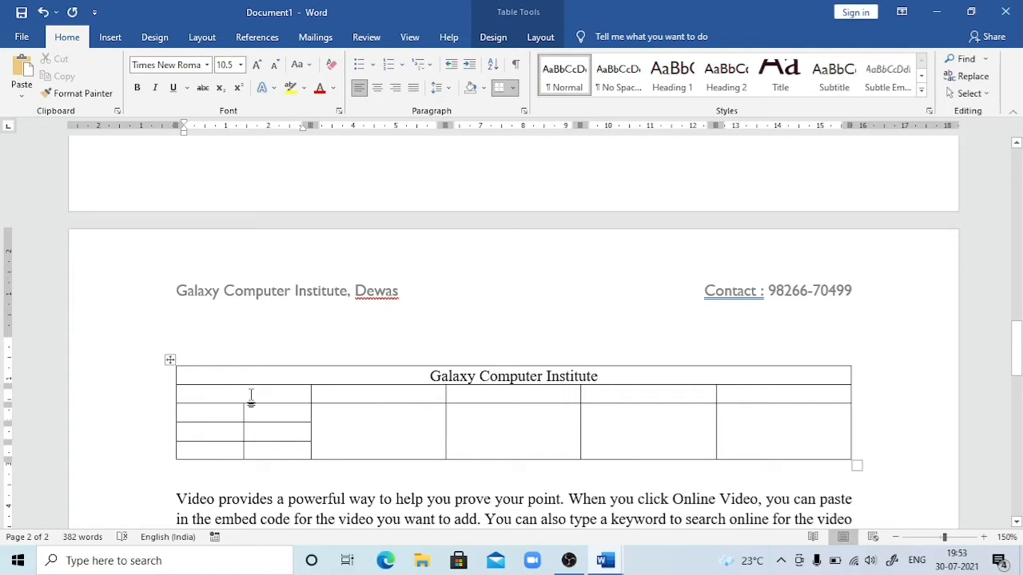
Split the table below its title row and again below the undivided five-cell row.
key("ctrl+shift+Return")
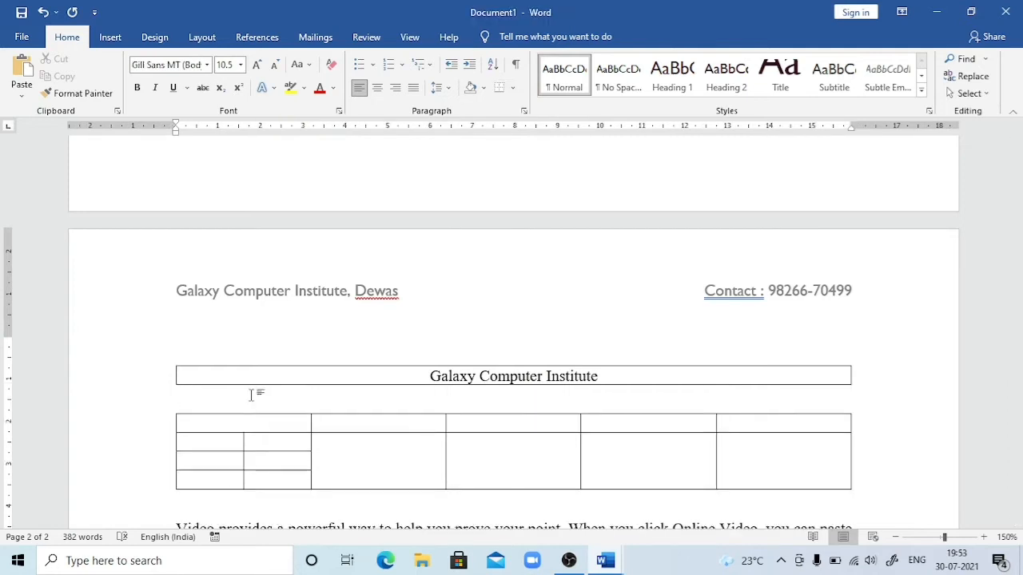
left_click(216, 439)
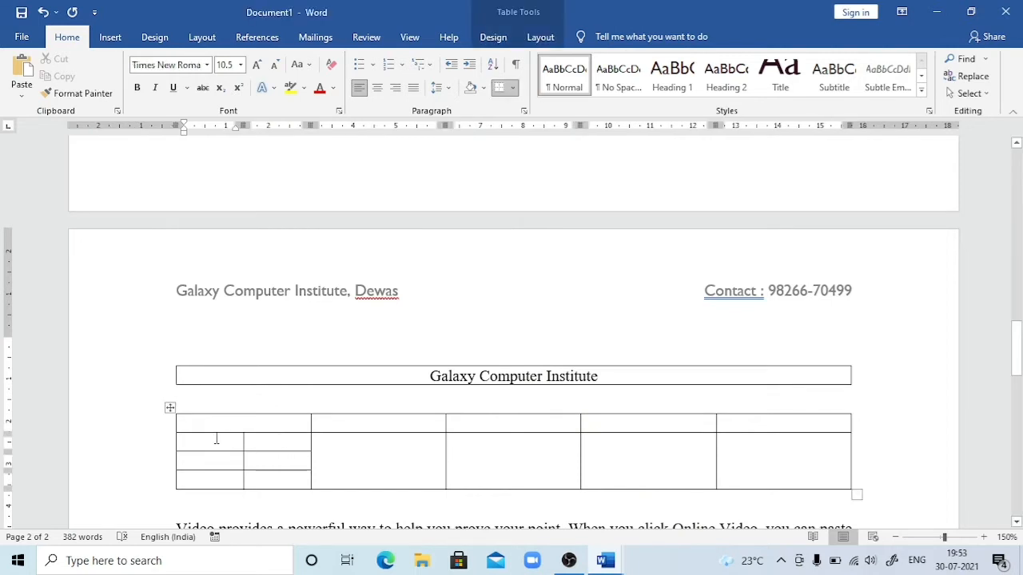
key("ctrl+shift+Return")
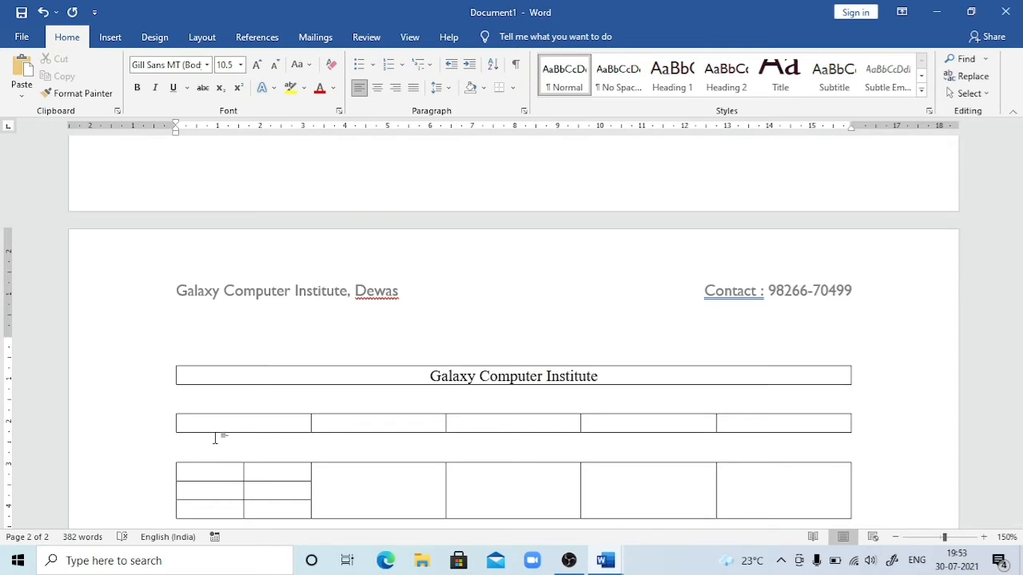
Rejoin the three separated table parts by deleting the blank lines between them.
key("Delete")
key("Up")
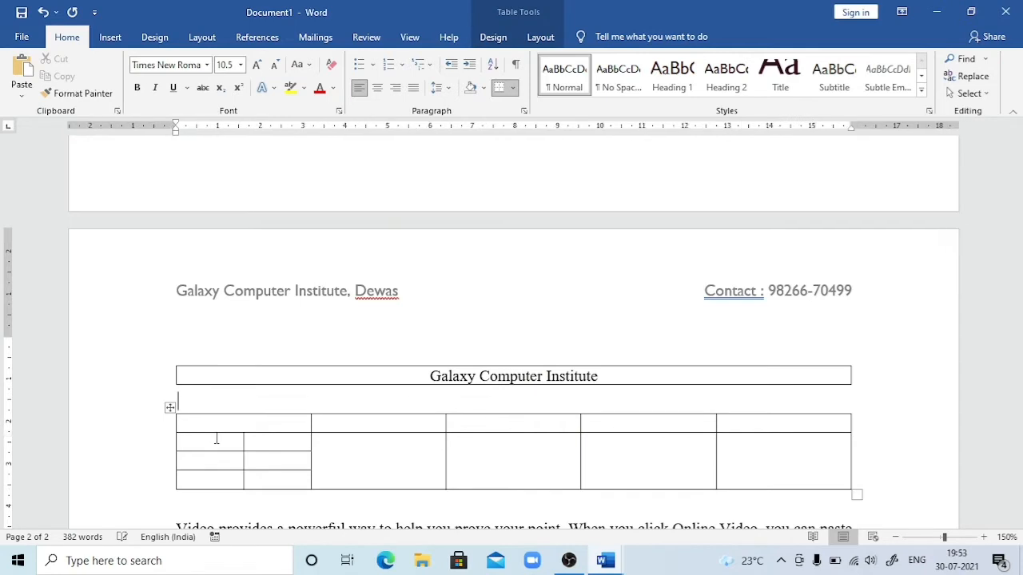
key("Delete")
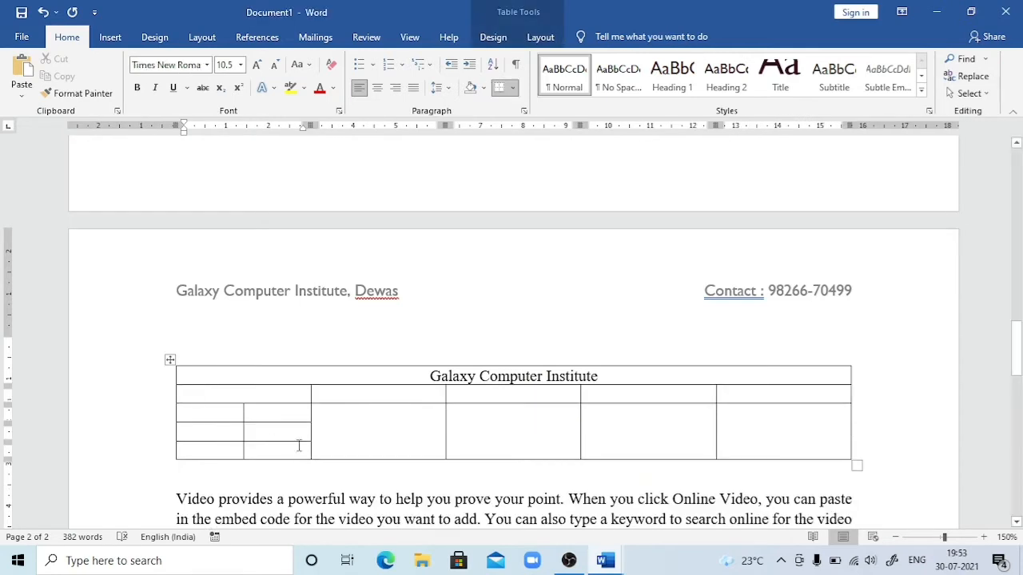
left_click(290, 413)
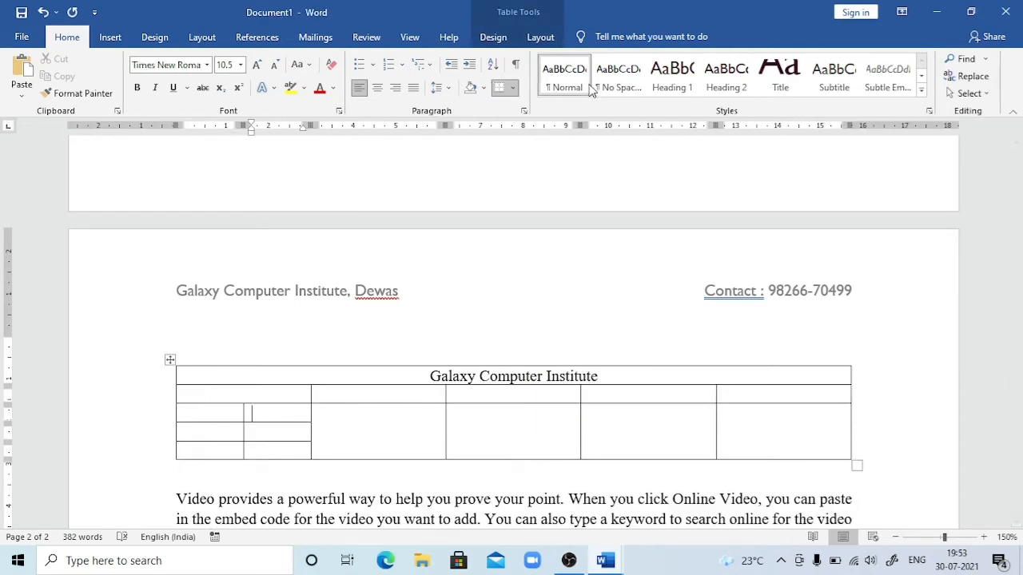
left_click(534, 40)
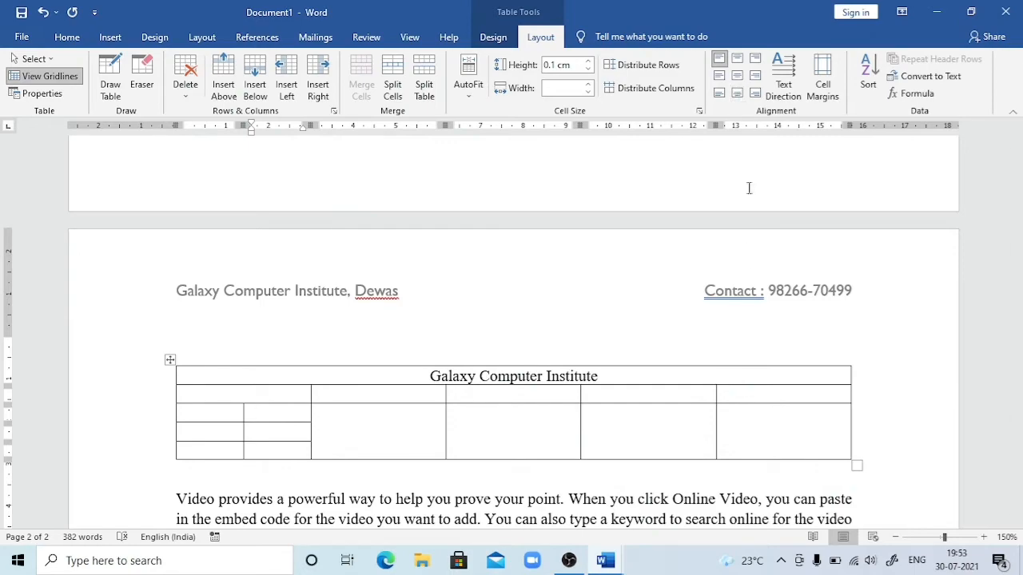
left_click(532, 403)
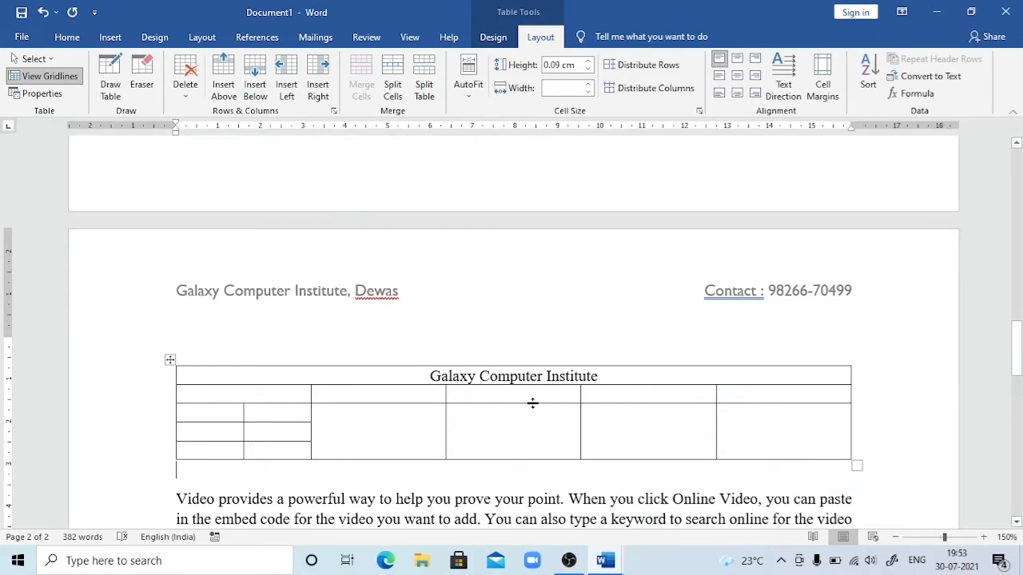
Increase the height of the first student's row in the marks table to about 1.3 cm.
scroll(532, 403, "down", 5)
scroll(532, 404, "down", 4)
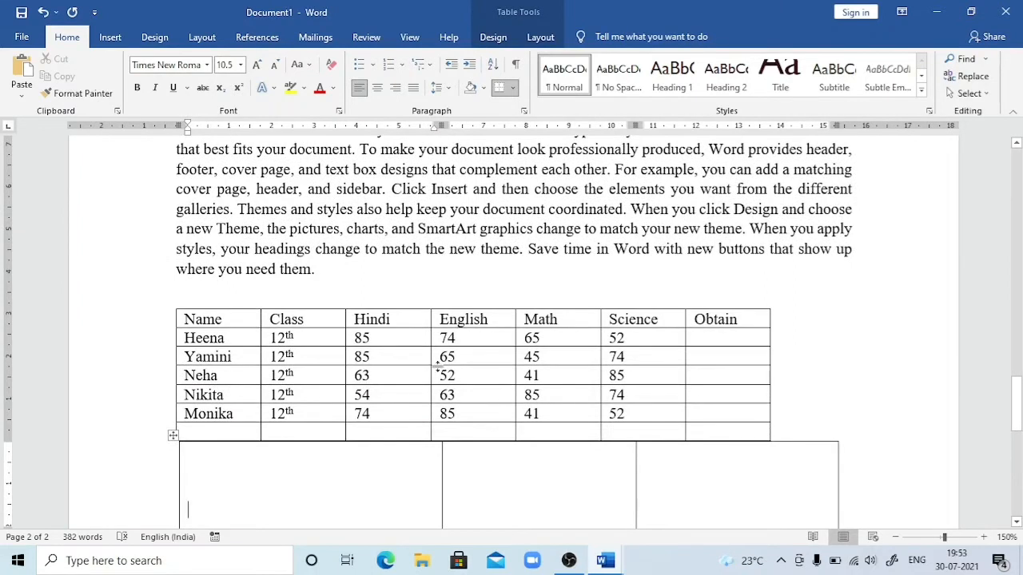
left_click(364, 338)
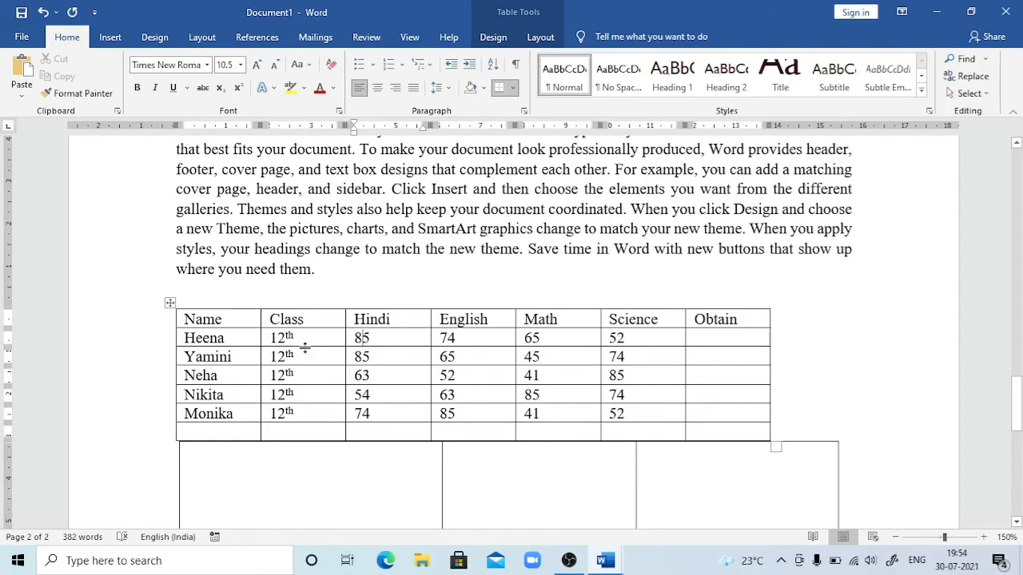
left_click_drag(304, 346, 308, 383)
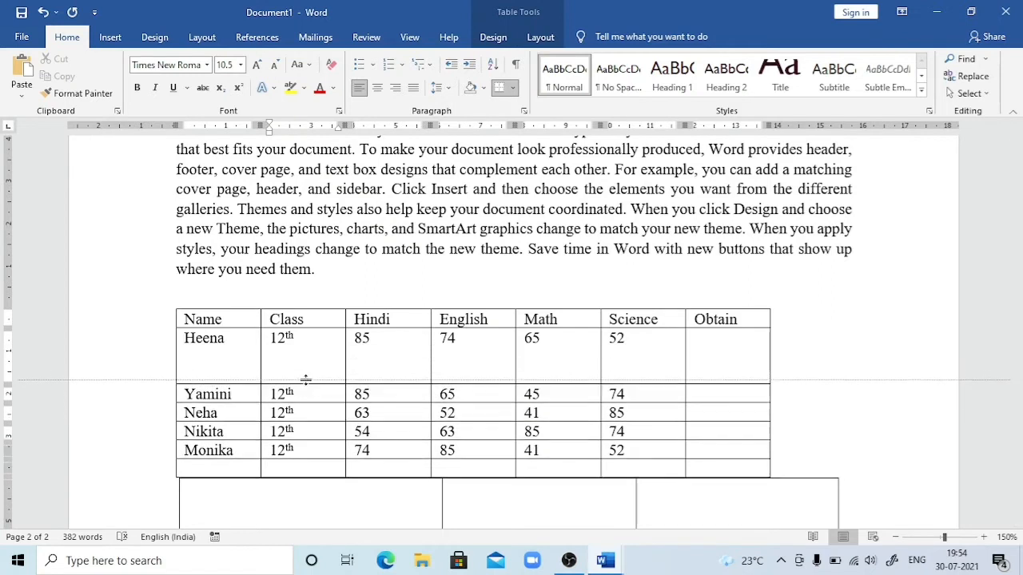
Widen the marks table's Name column to about 2.74 cm.
left_click(290, 335)
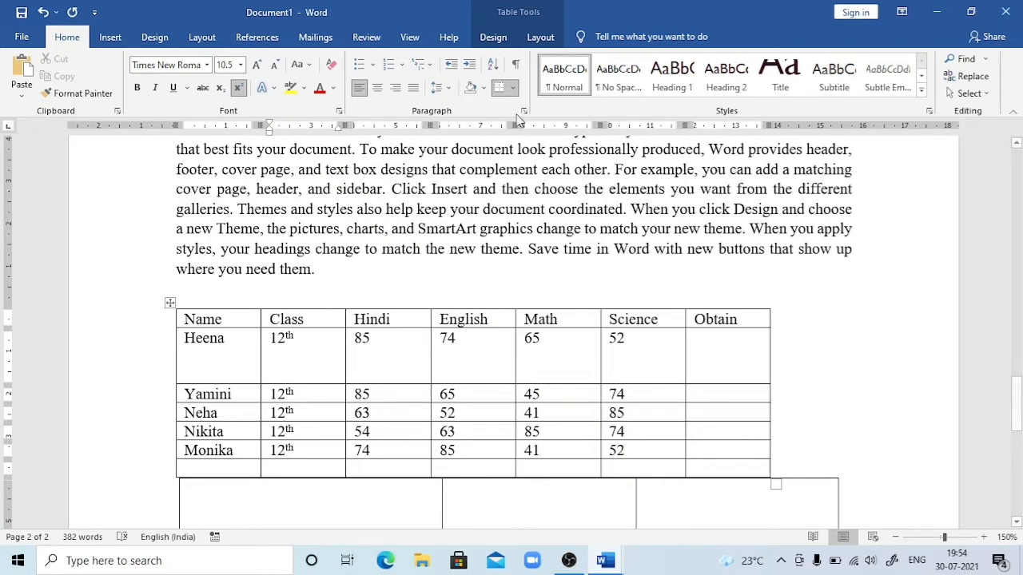
left_click(542, 37)
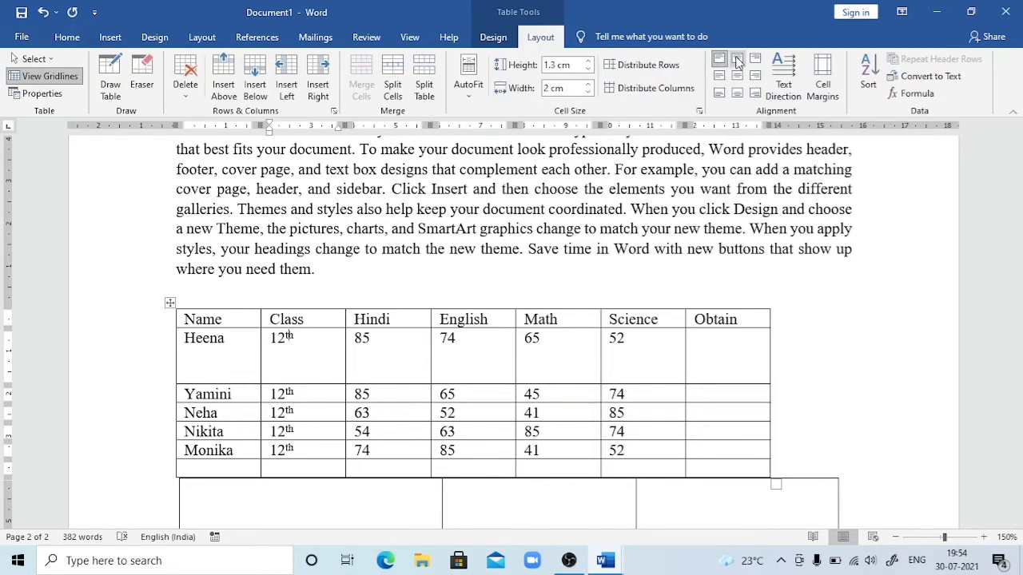
left_click(227, 338)
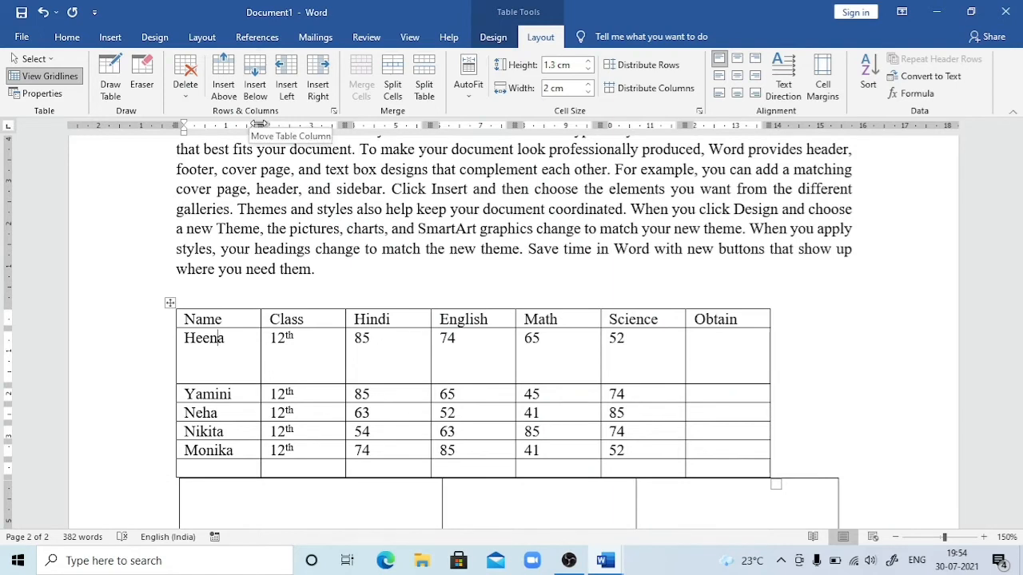
left_click_drag(258, 125, 290, 126)
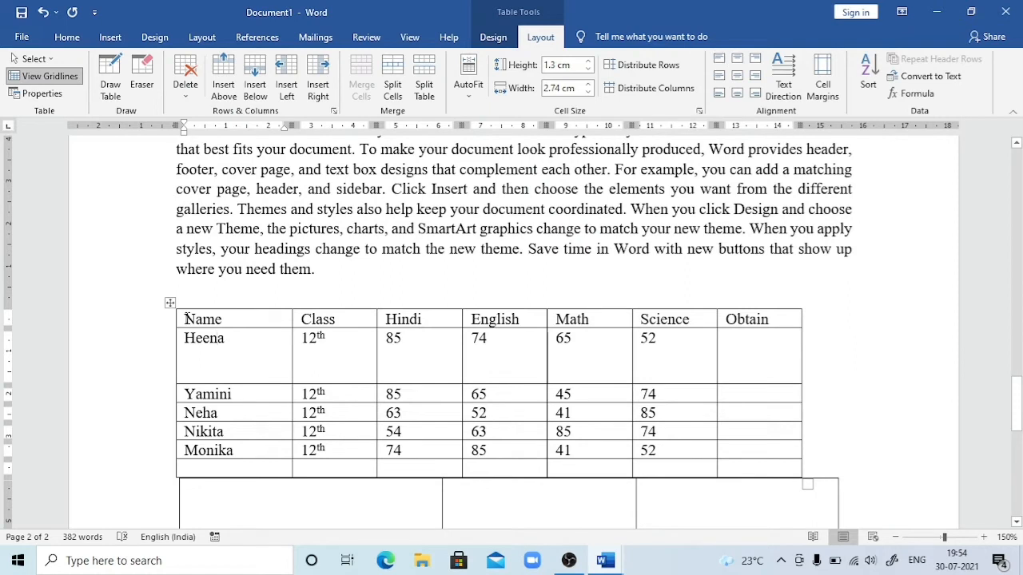
Try right and centre alignment on the first student's name and return it to left alignment.
key("ctrl+r")
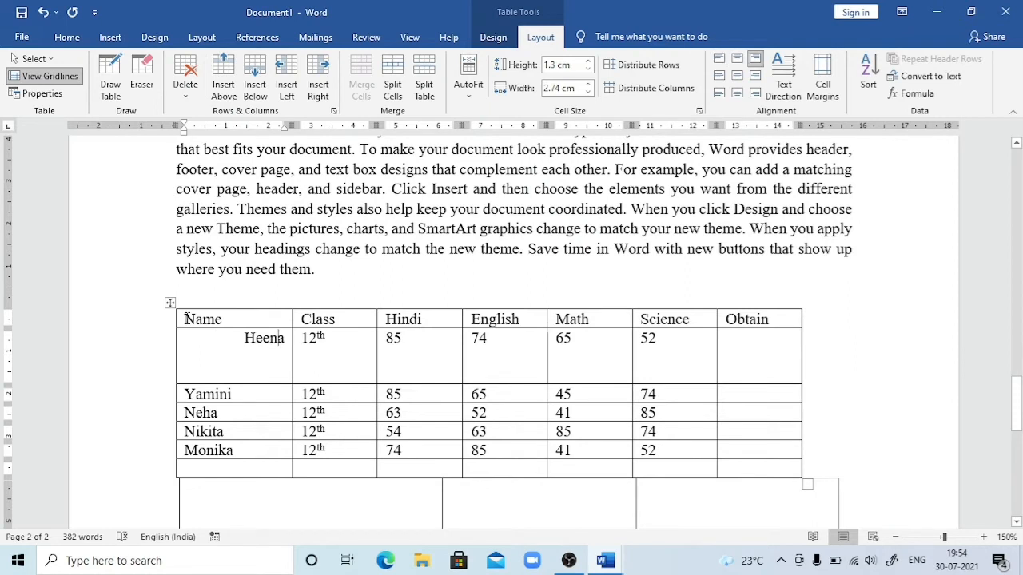
key("ctrl+e")
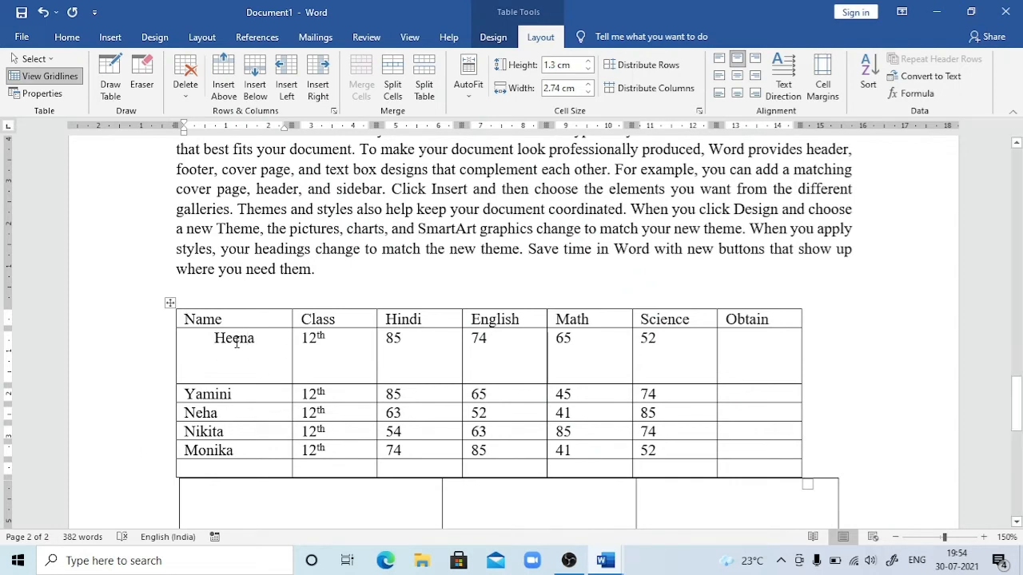
key("ctrl+l")
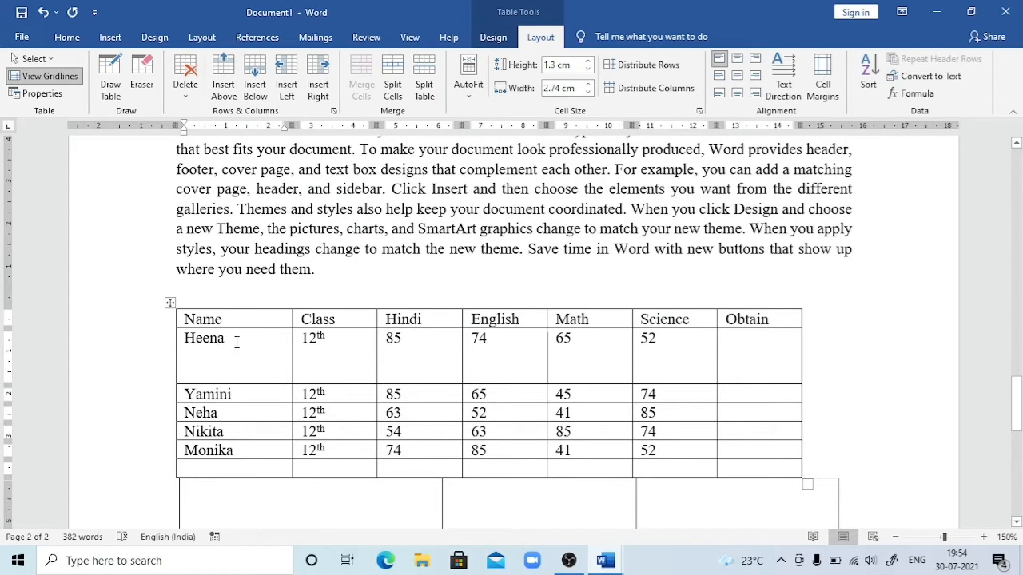
key("ctrl+r")
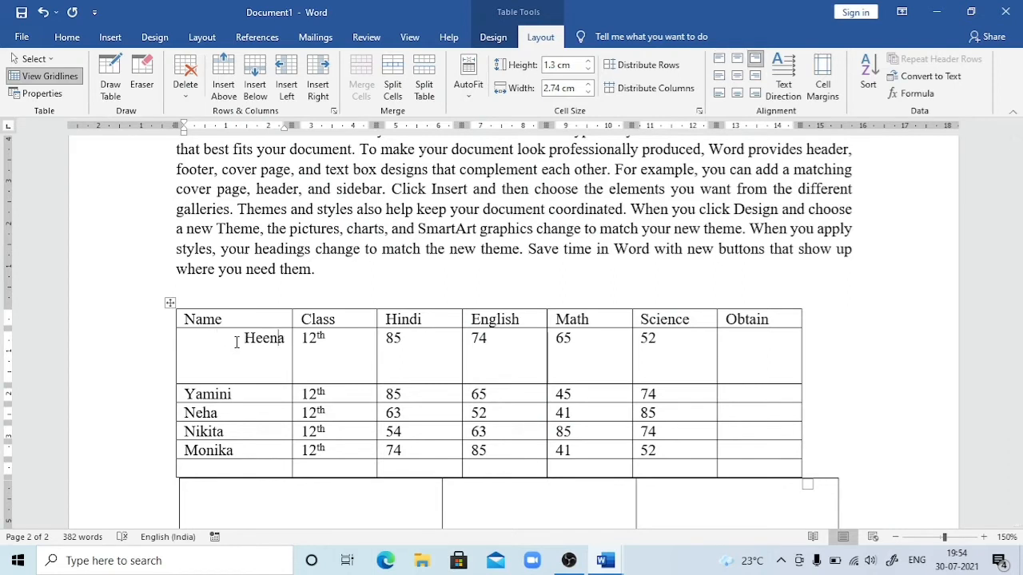
key("ctrl+l")
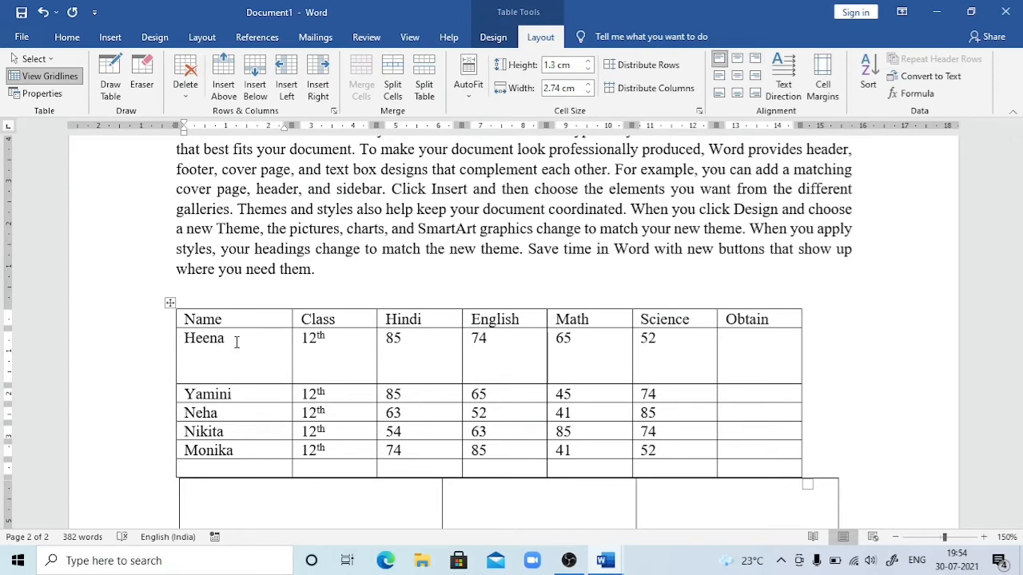
Try right, centre, bottom-centre and top-row alignments on the first student's name cell in the marks table.
key("ctrl+r")
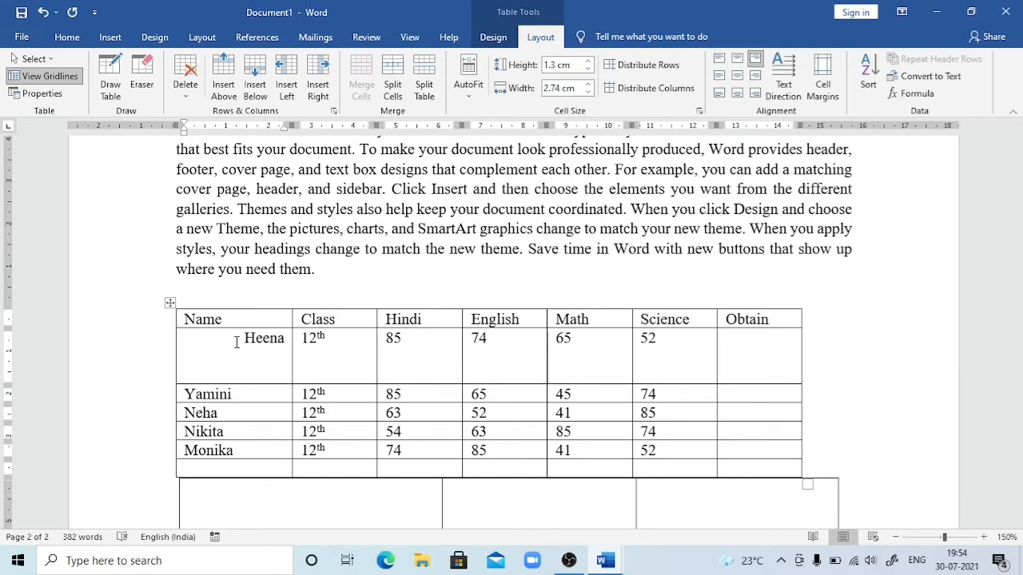
key("ctrl+e")
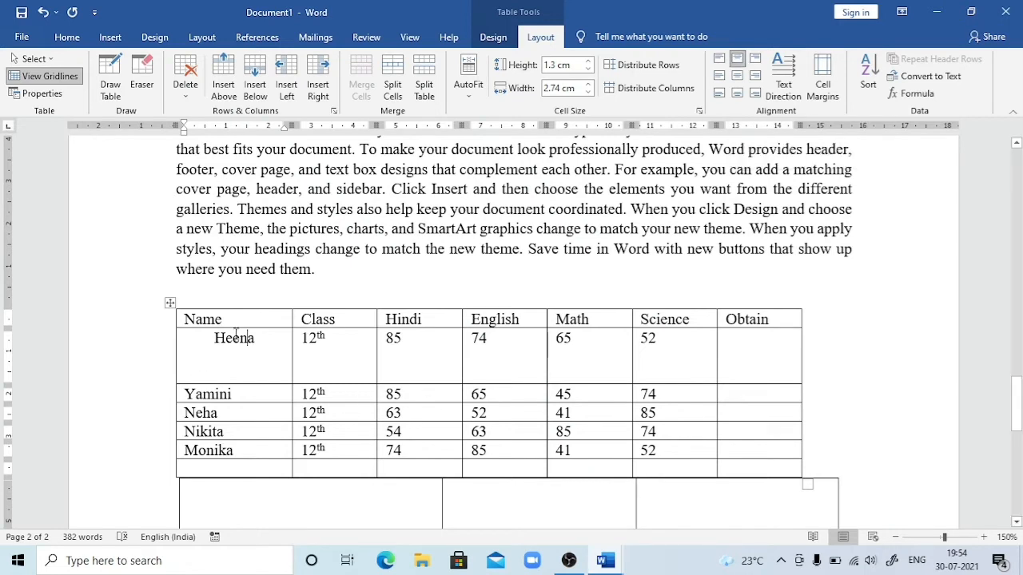
left_click(734, 78)
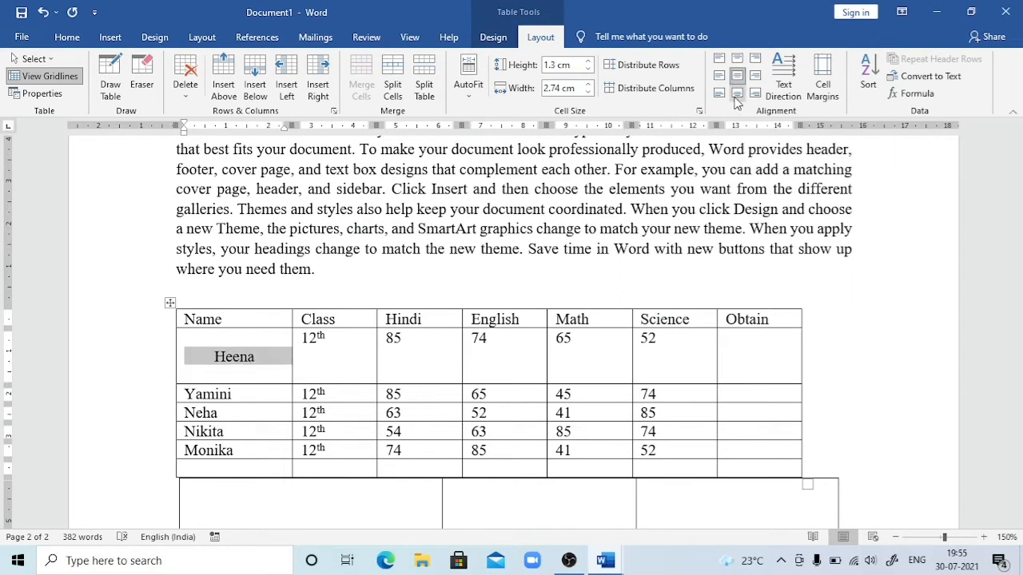
left_click(737, 94)
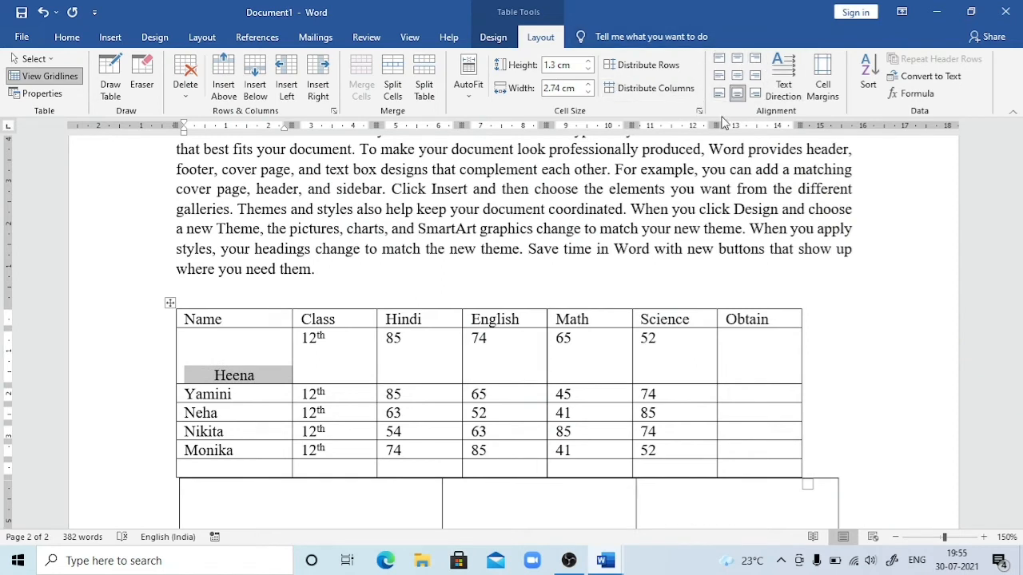
left_click(719, 64)
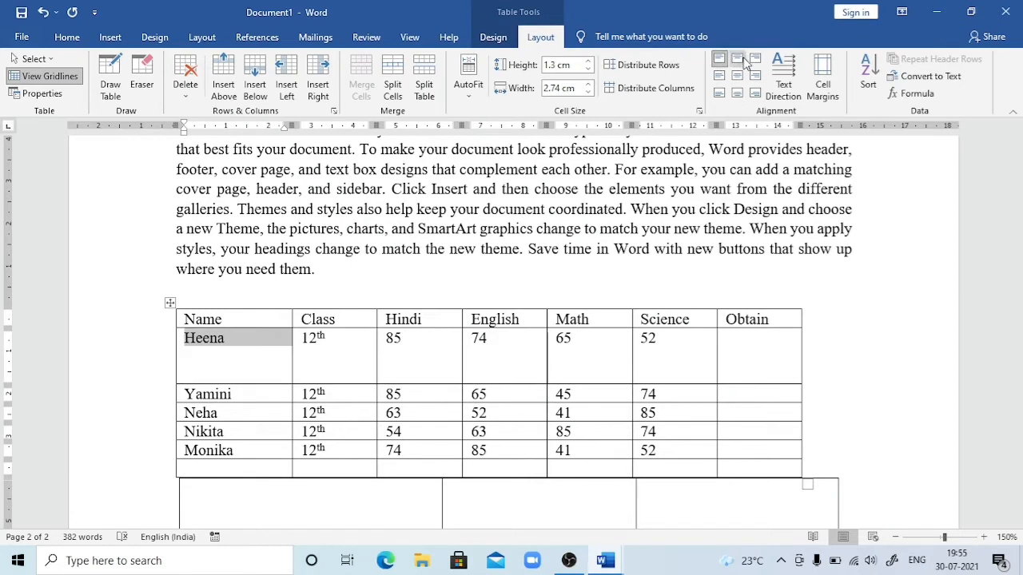
left_click(738, 60)
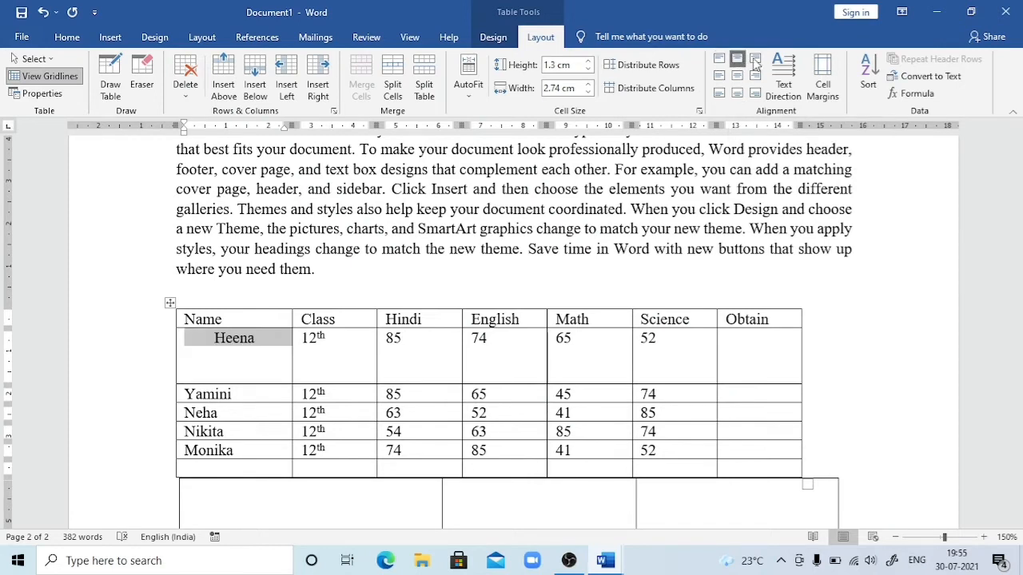
left_click(755, 60)
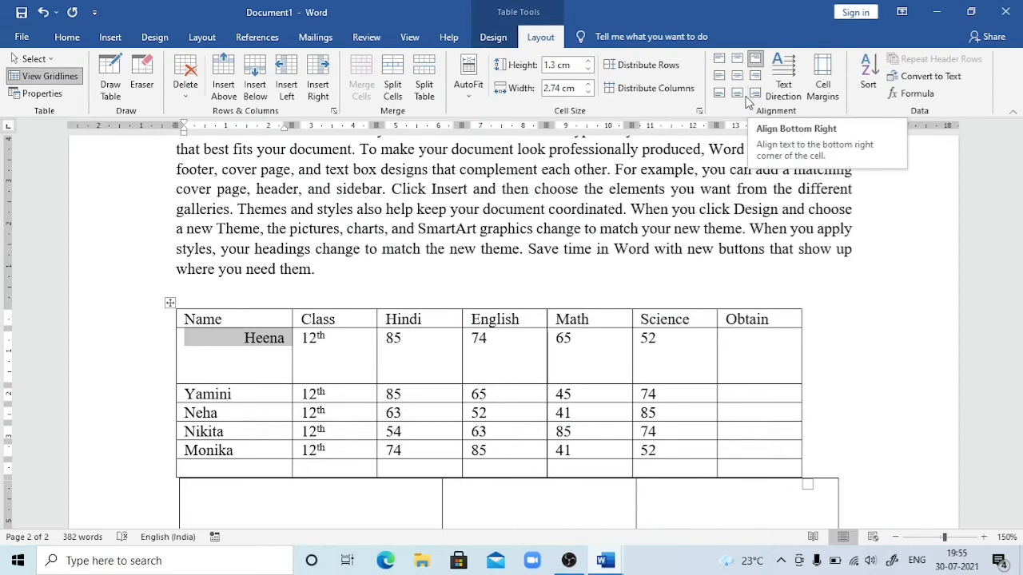
Align the first student's name to the centre of its cell, both horizontally and vertically.
left_click(738, 95)
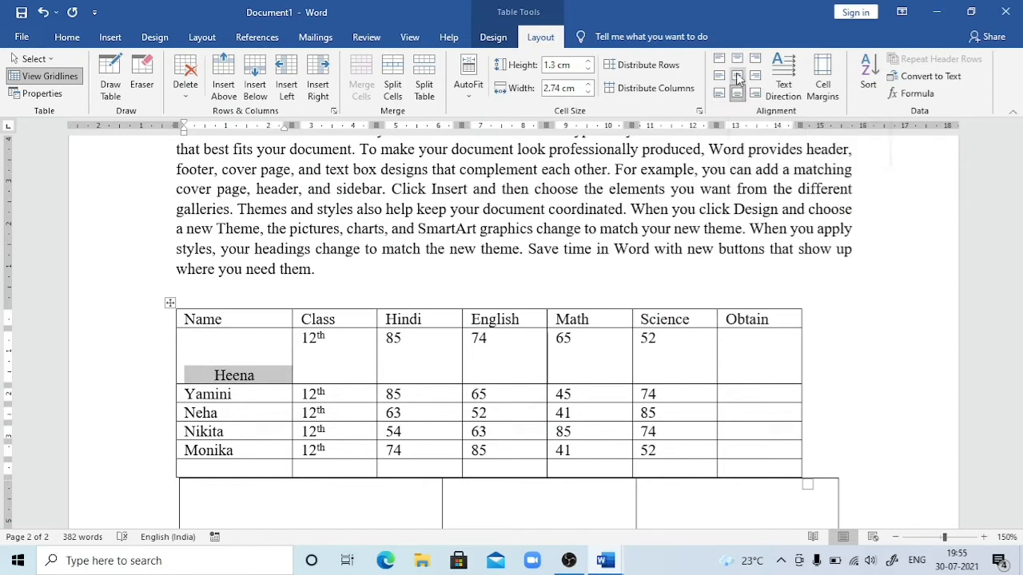
left_click(736, 75)
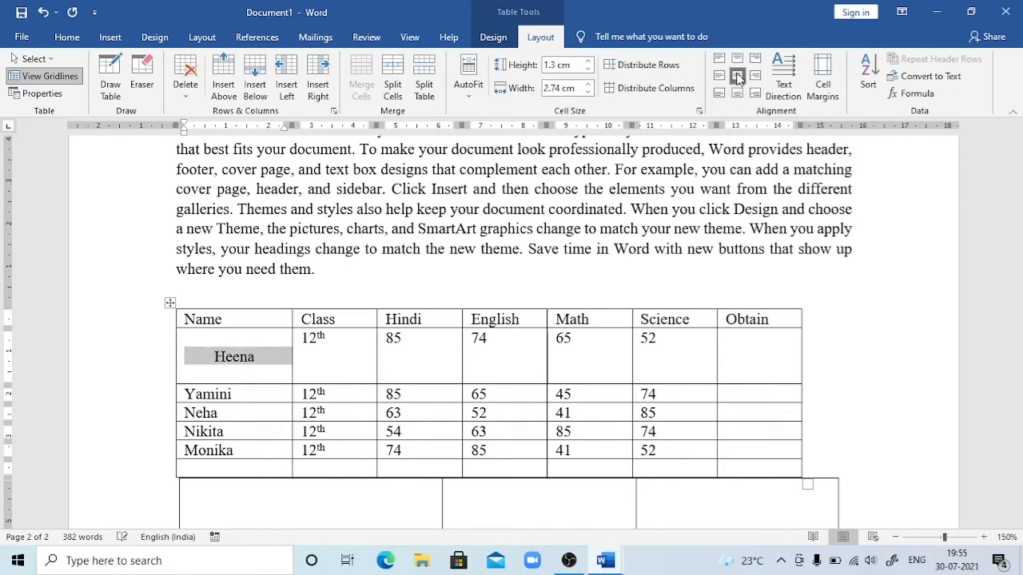
left_click(257, 347)
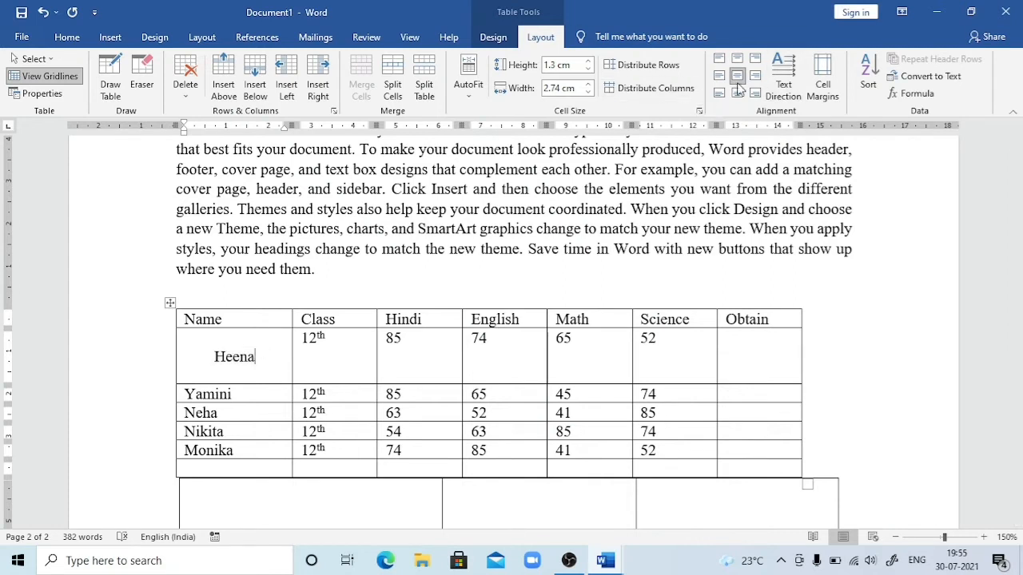
Cycle the text direction of the first student's name cell through both vertical orientations and back to horizontal.
left_click(783, 83)
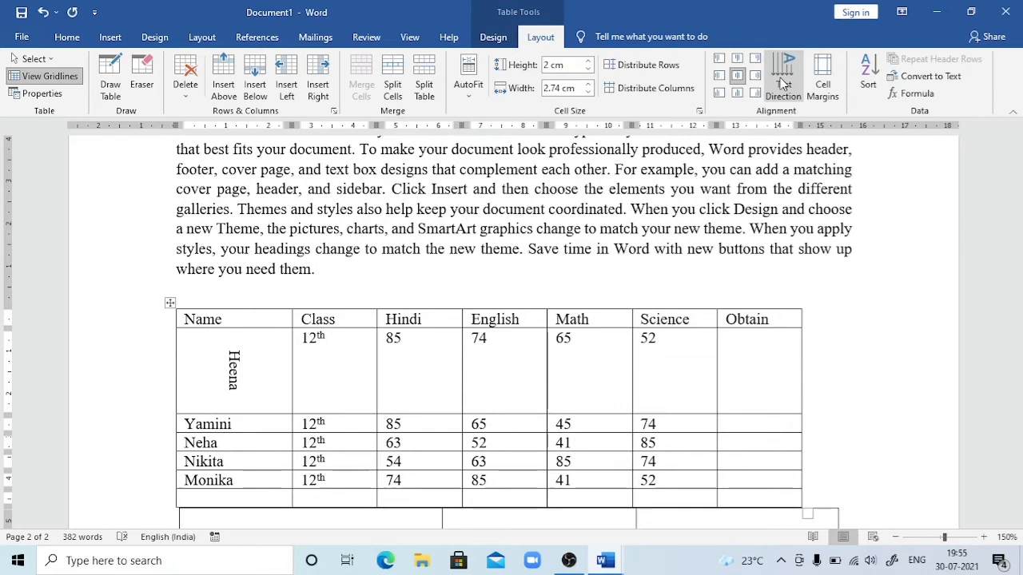
left_click(783, 84)
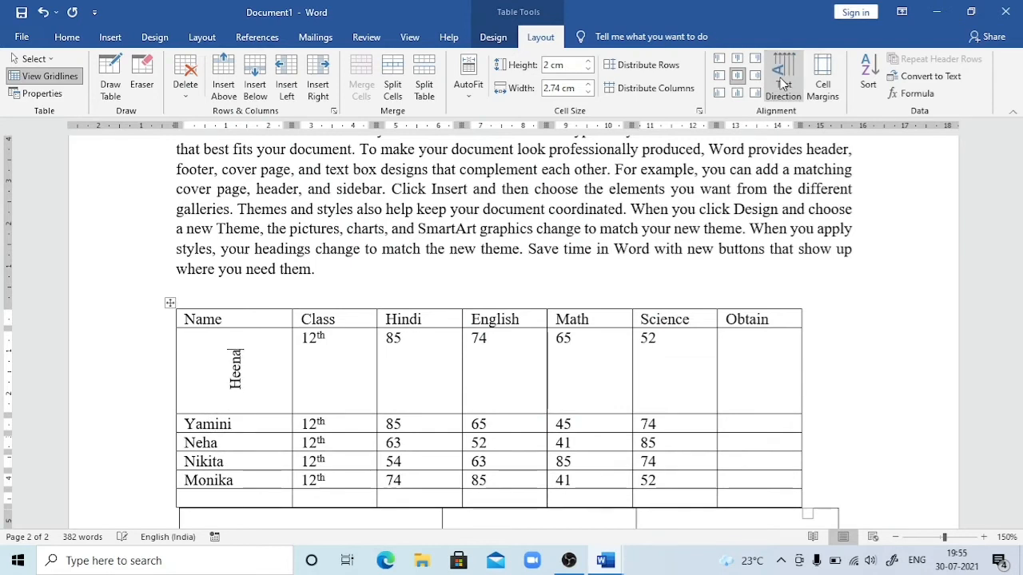
left_click(783, 84)
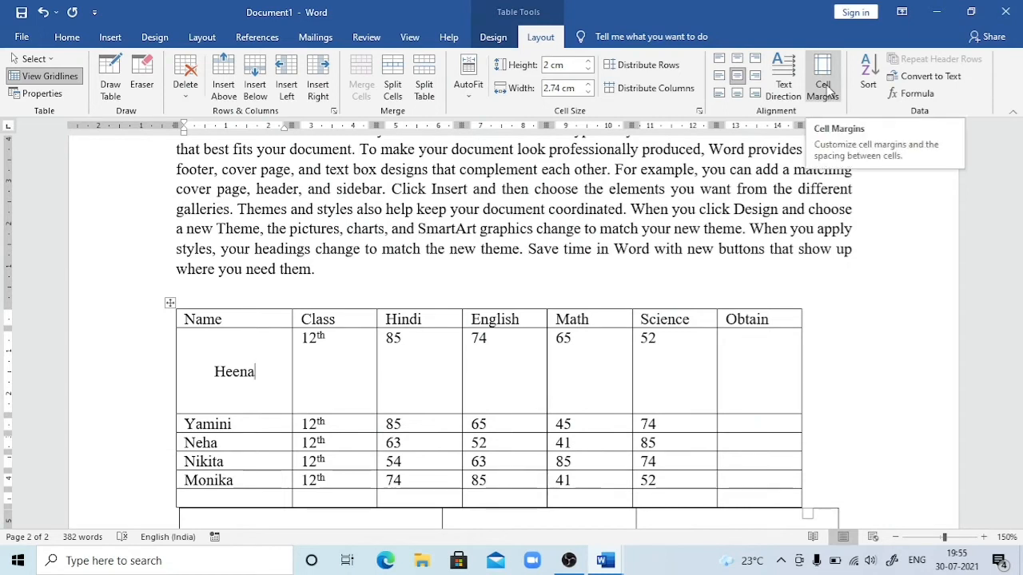
Set the table's default top and bottom cell margins to 0.2 cm each.
left_click(406, 317)
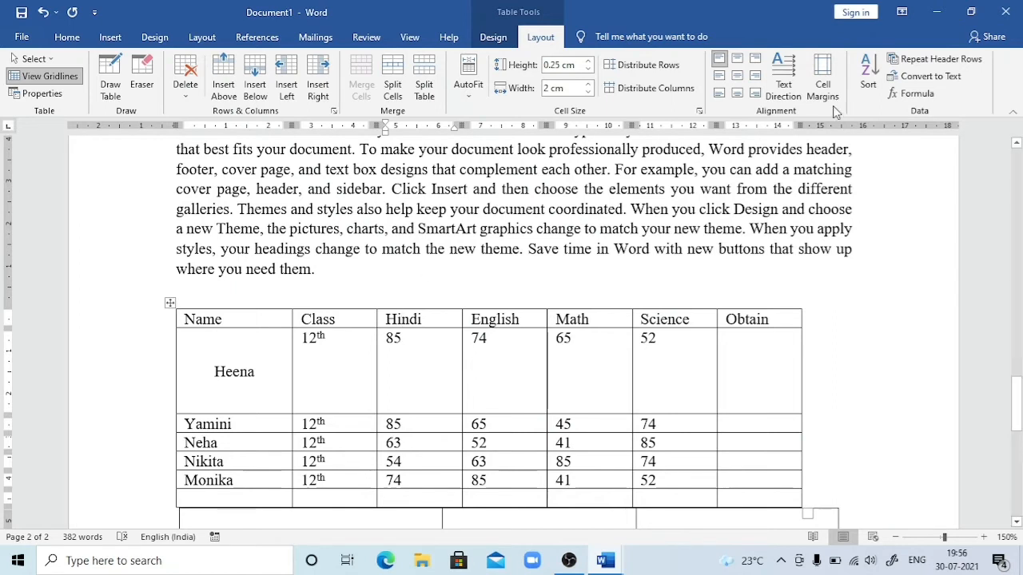
left_click(822, 80)
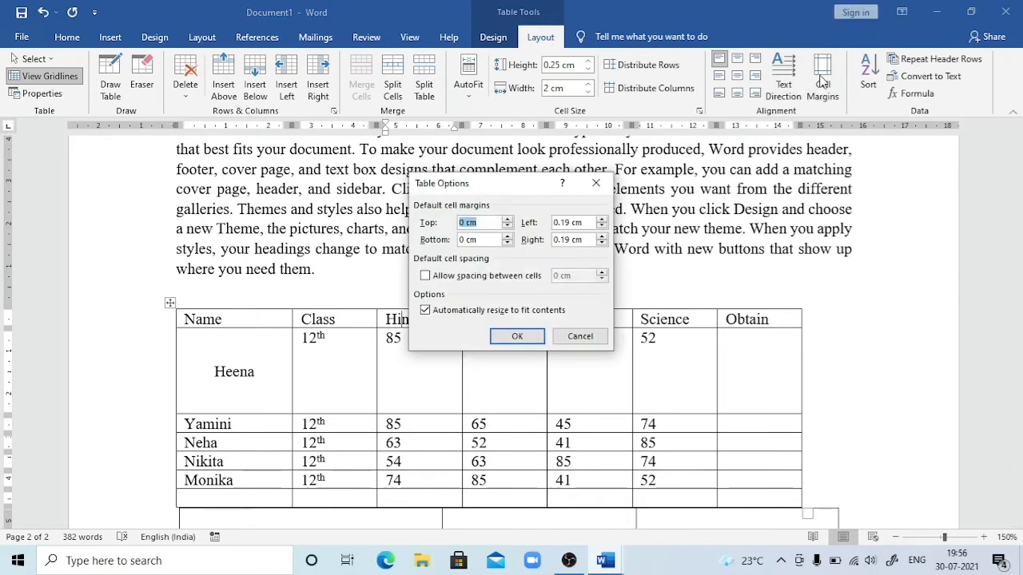
left_click(467, 222)
key("BackSpace")
key("BackSpace")
type("0.2")
key("BackSpace")
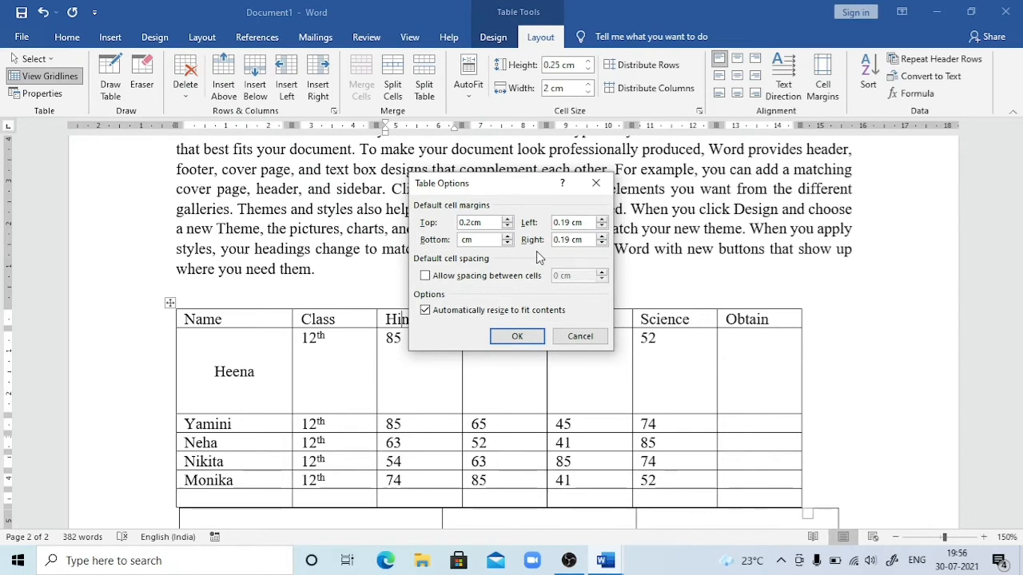
type("0.2")
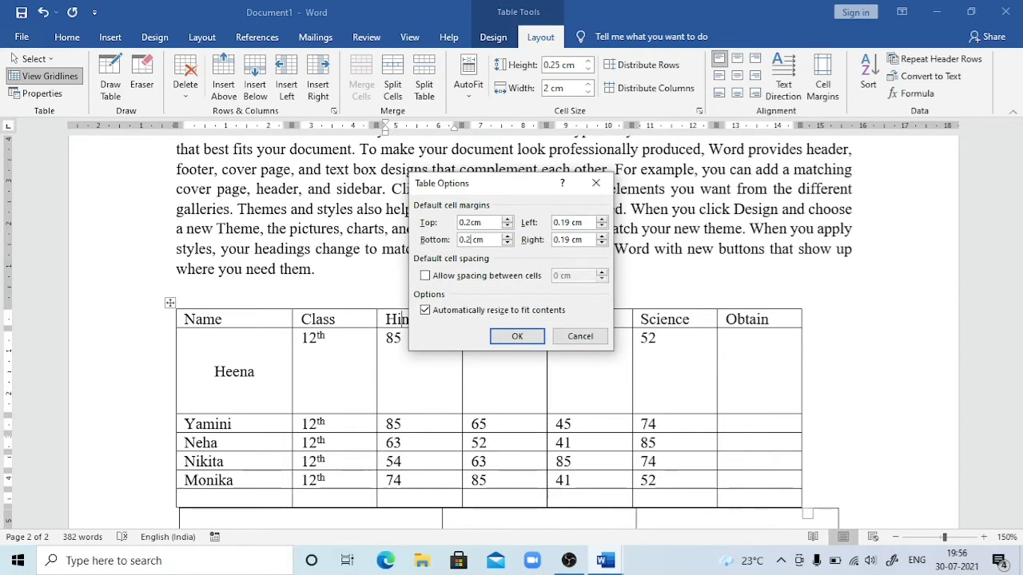
left_click(517, 336)
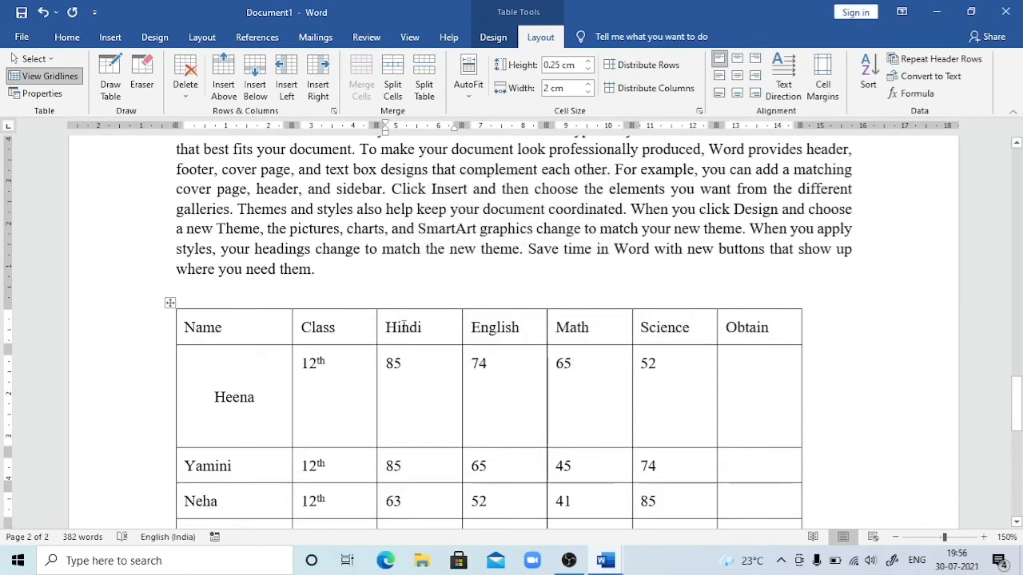
left_click(401, 330)
left_click(264, 418)
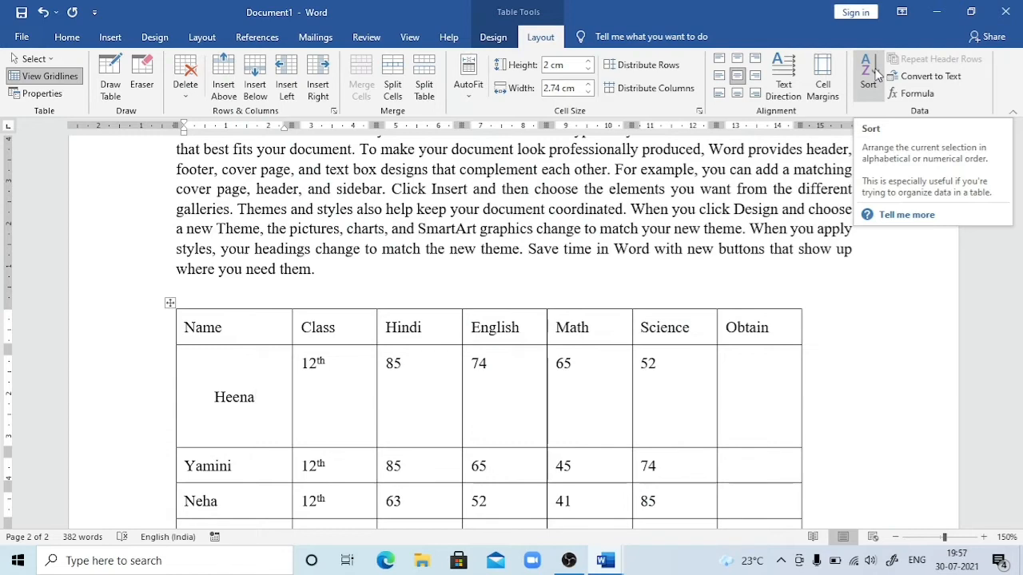
left_click(871, 72)
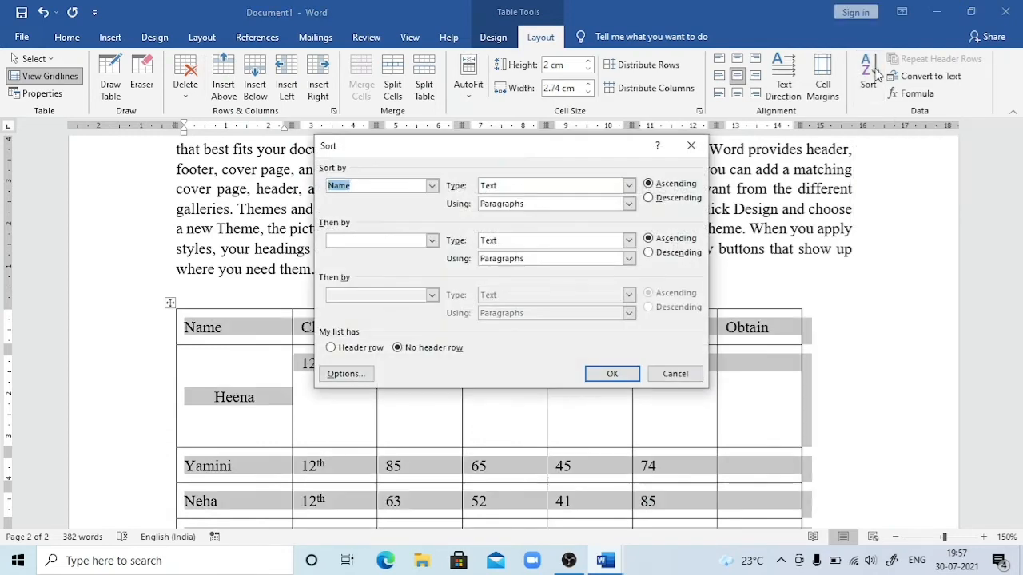
left_click(432, 187)
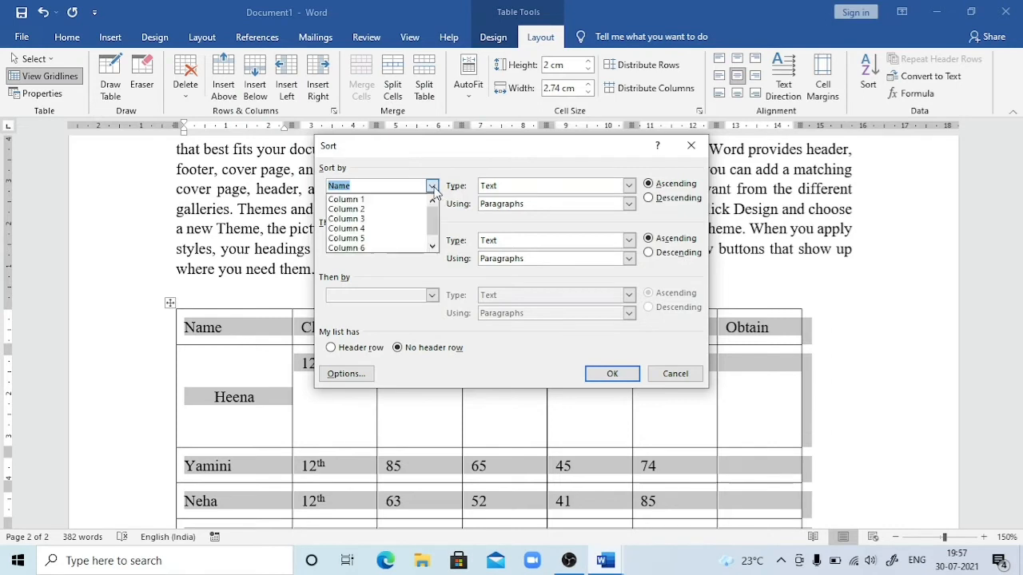
left_click(372, 186)
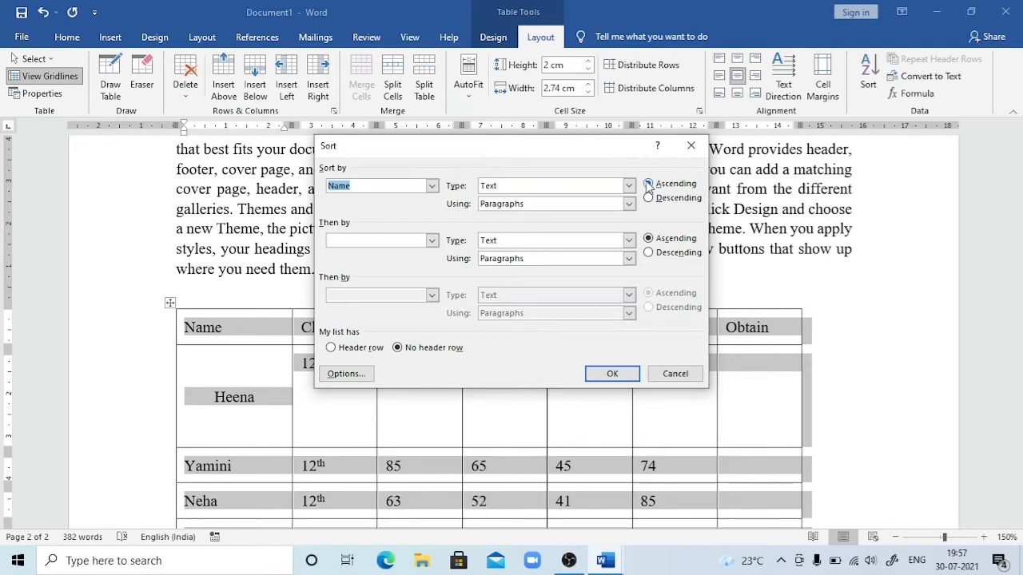
left_click(619, 371)
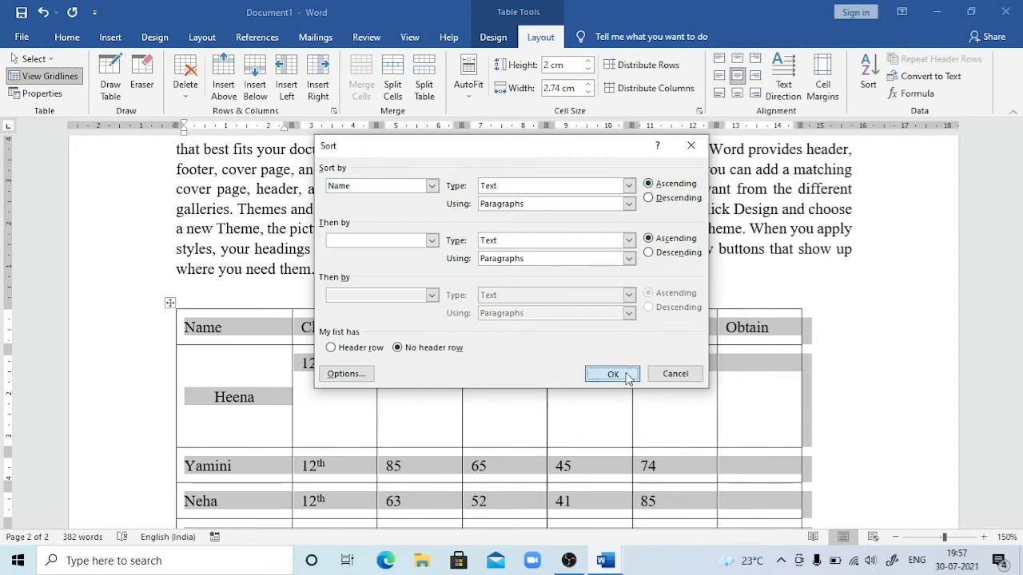
left_click(523, 323)
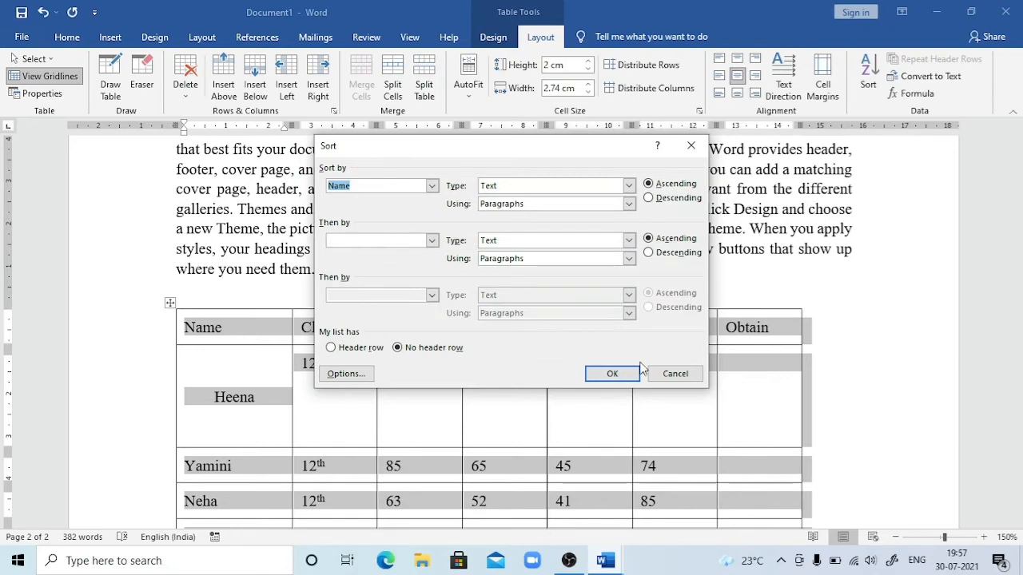
left_click(675, 374)
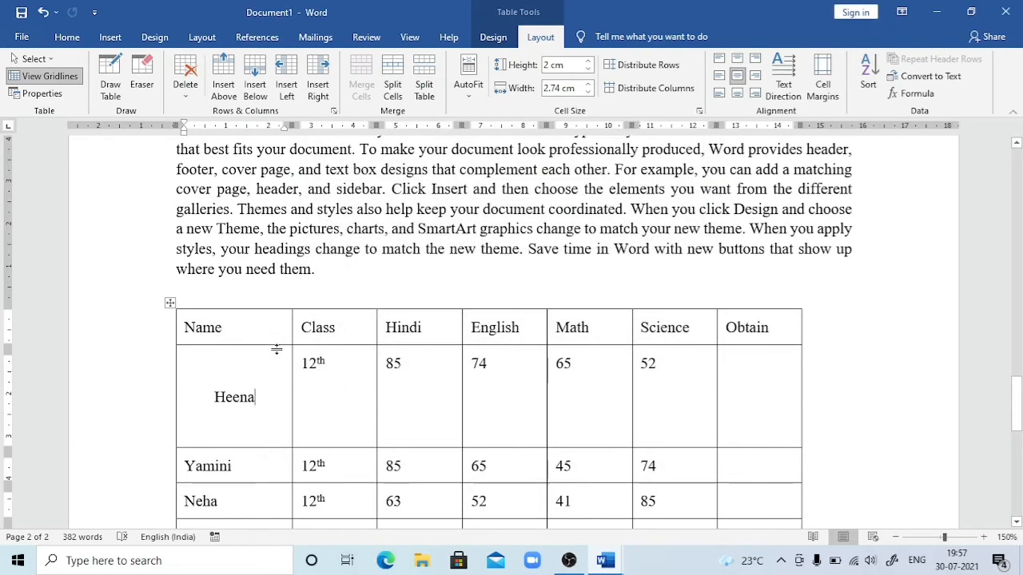
Try sorting the whole table by Column 1 as text in ascending order, and undo the sort.
left_click(868, 76)
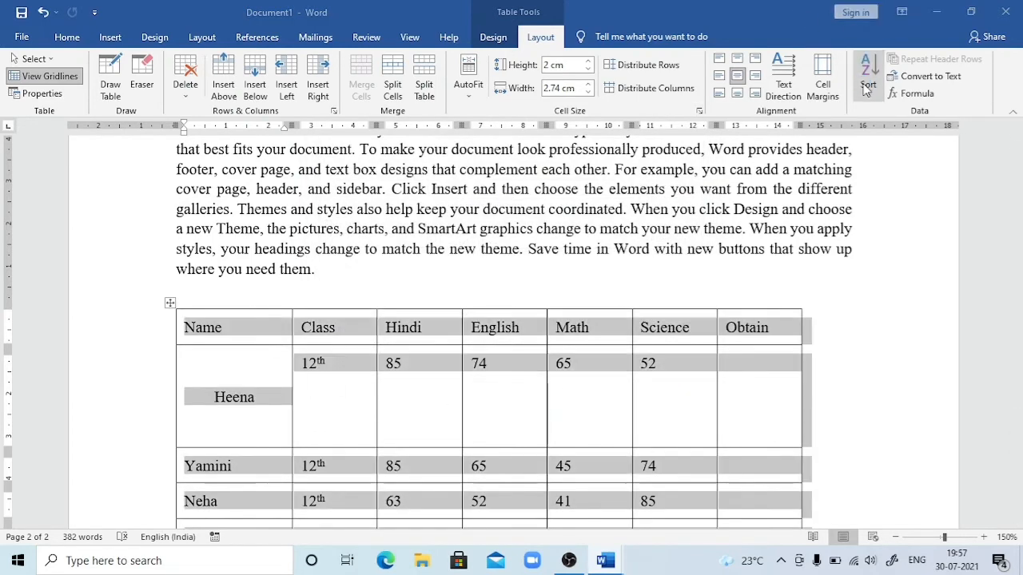
left_click(430, 187)
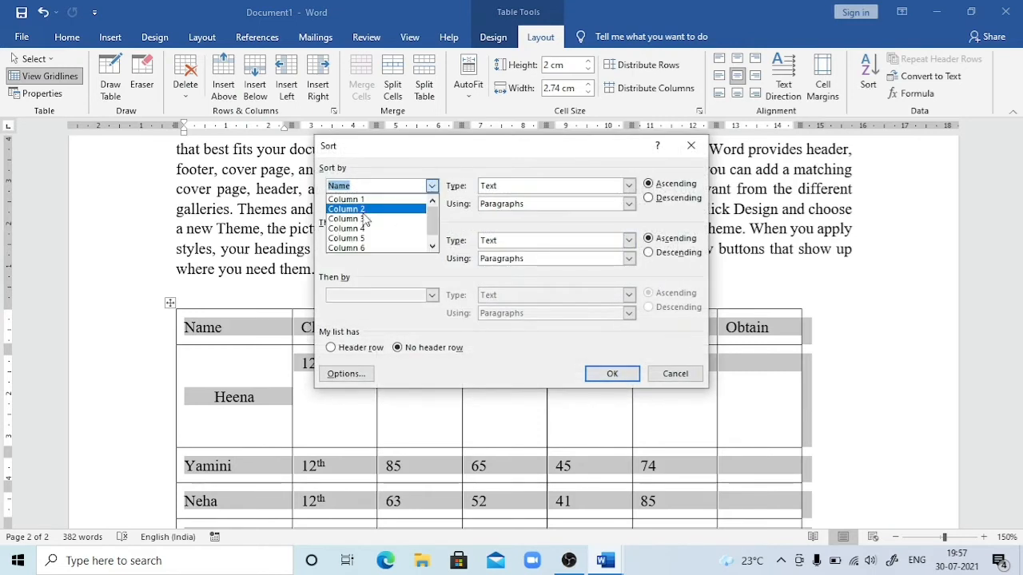
left_click(365, 201)
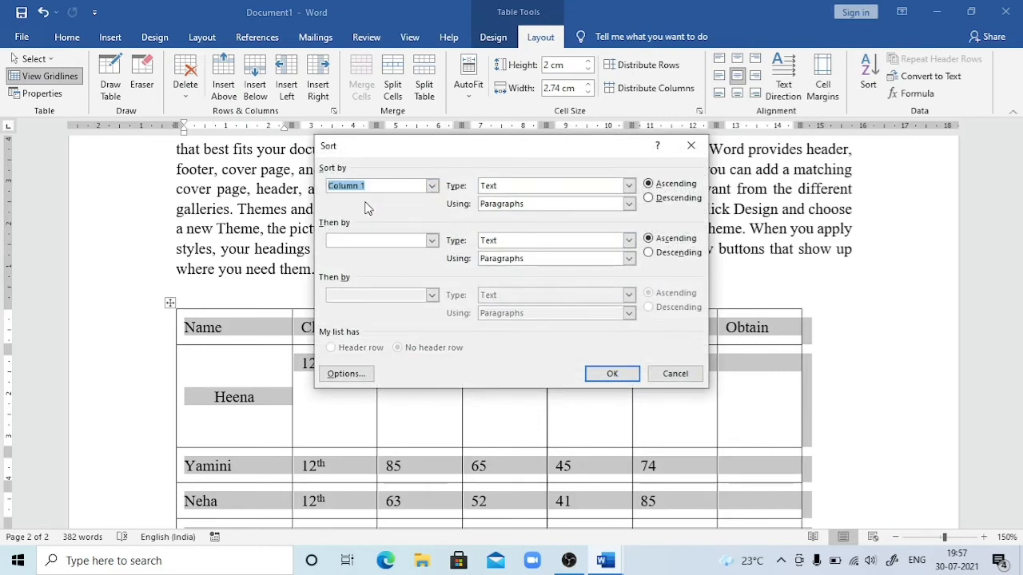
left_click(612, 375)
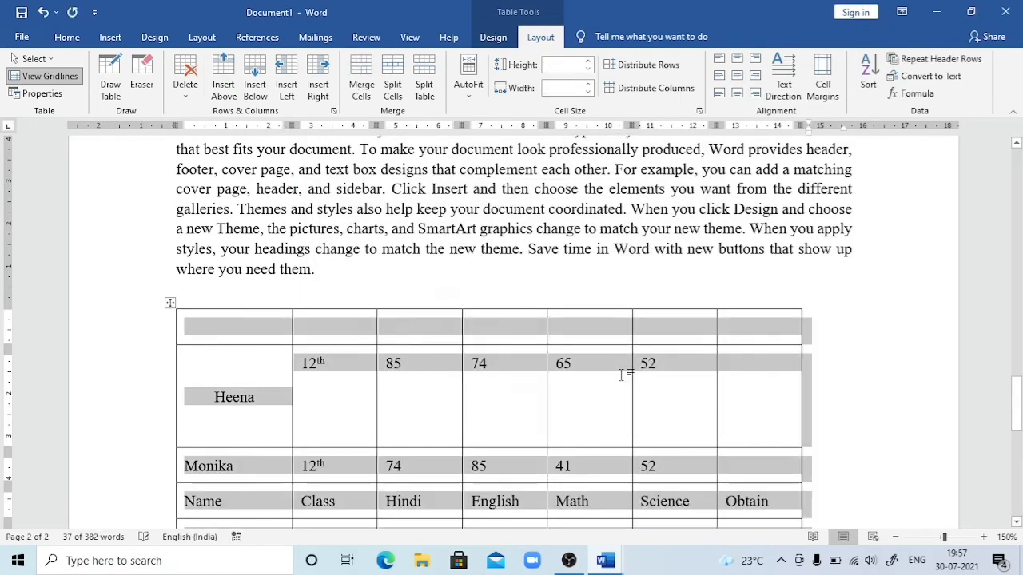
left_click(247, 403)
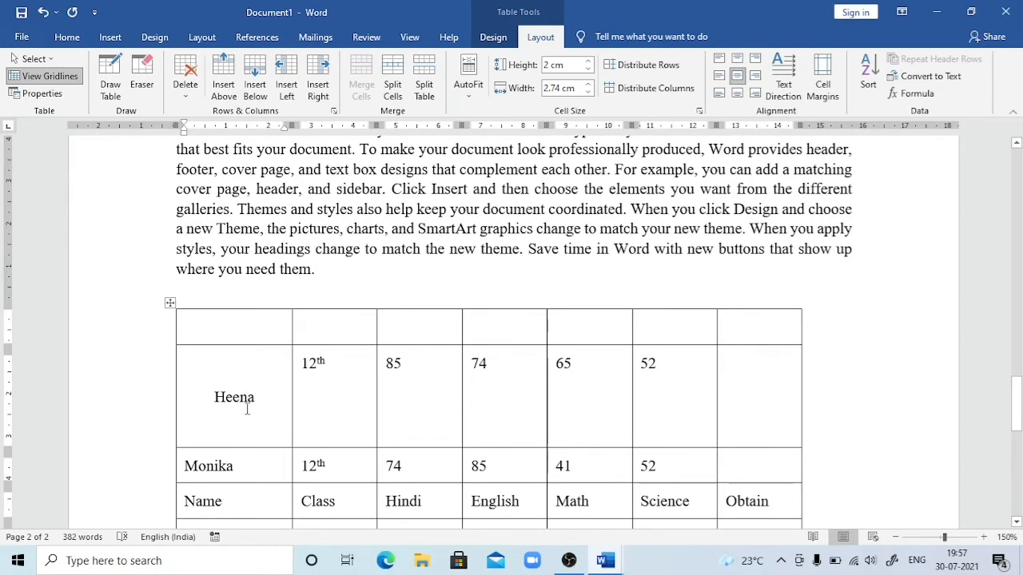
key("ctrl+z")
left_click(225, 373)
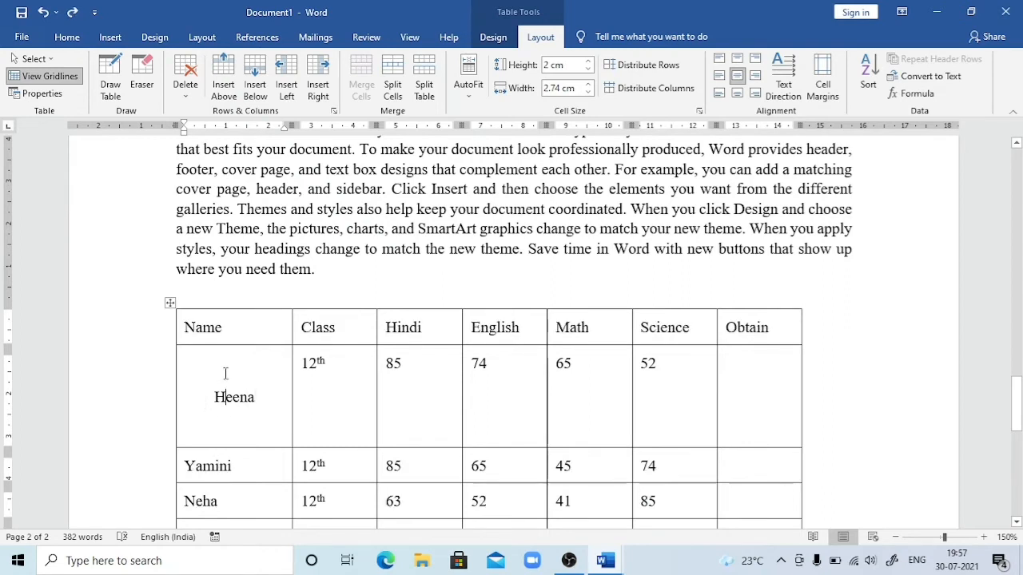
Centre the table's header row from Name to Obtain and make it bold.
left_click(198, 326)
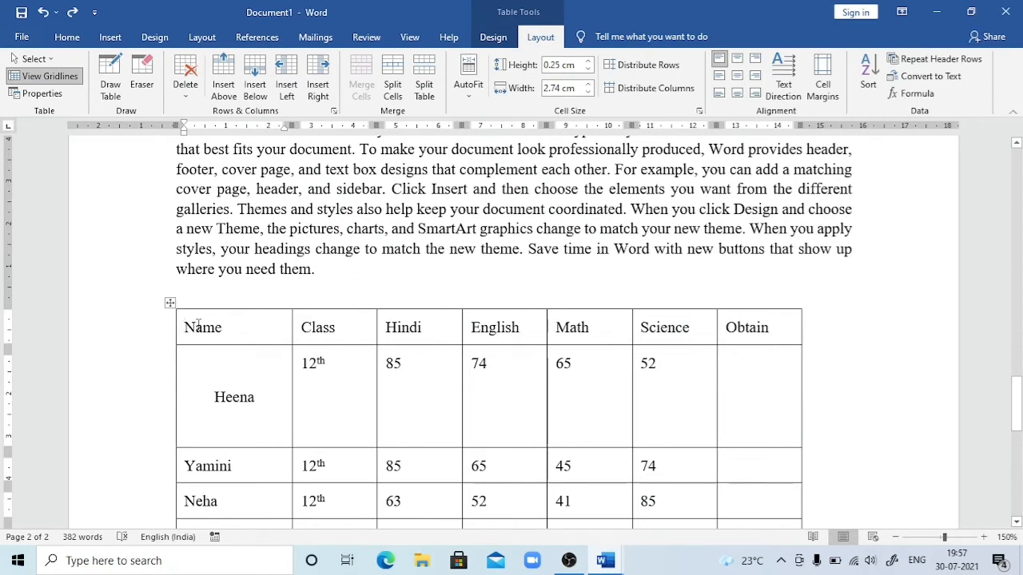
key("shift+Right")
key("shift+Right")
key("shift+Right")
key("shift+Right")
key("shift+Right")
key("shift+Right")
key("shift+Right")
key("shift+Right")
key("shift+Right")
key("shift+Right")
key("shift+Right")
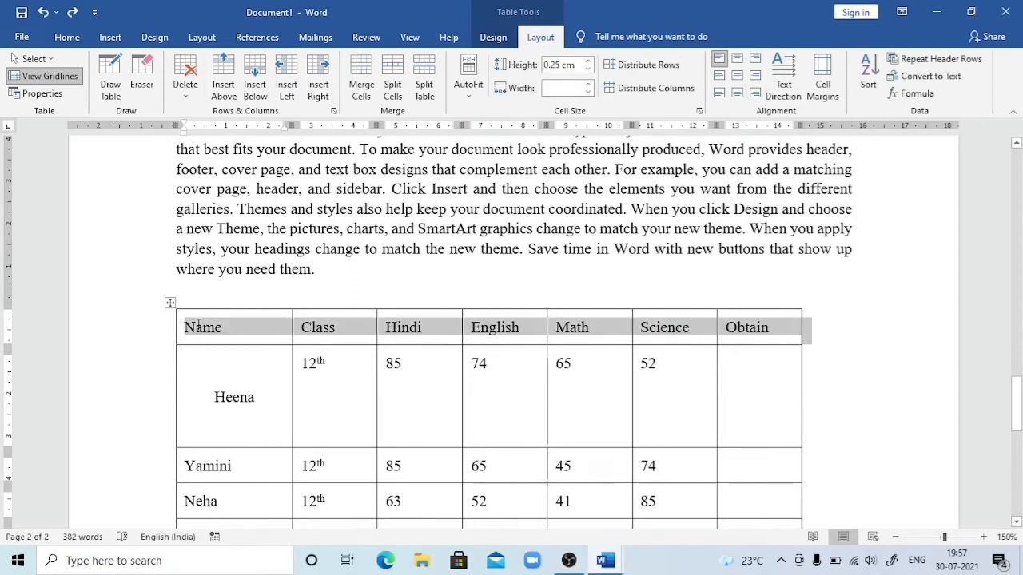
key("ctrl+e")
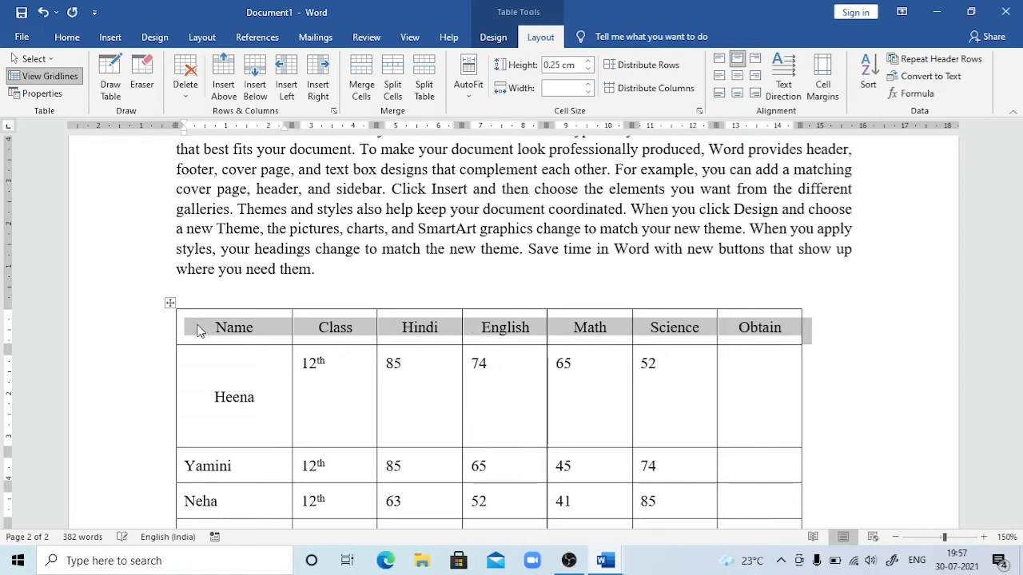
key("ctrl+b")
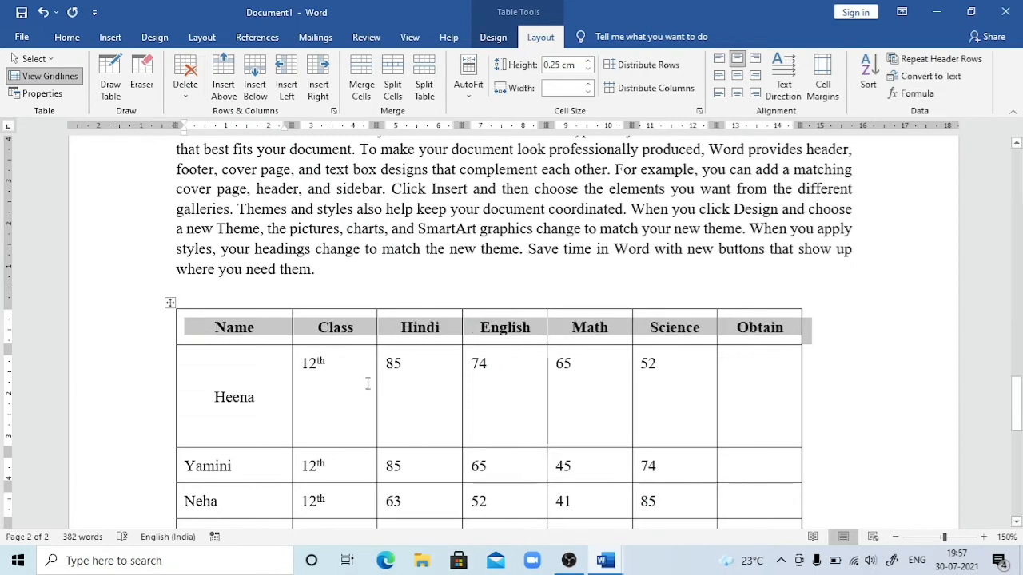
Sort the marks table by Name as text in ascending order, treating the first row as the header row.
left_click(231, 330)
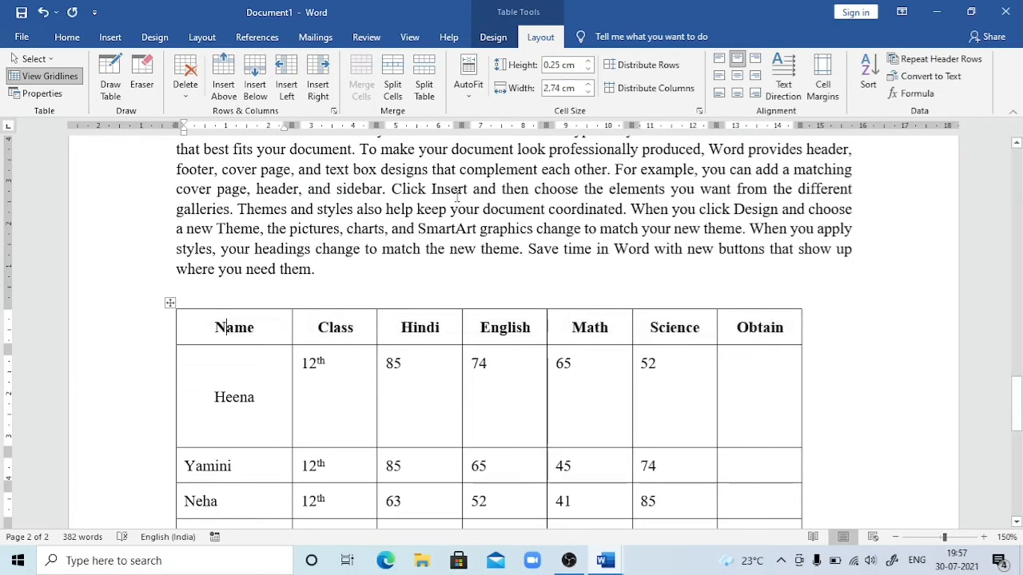
left_click(861, 87)
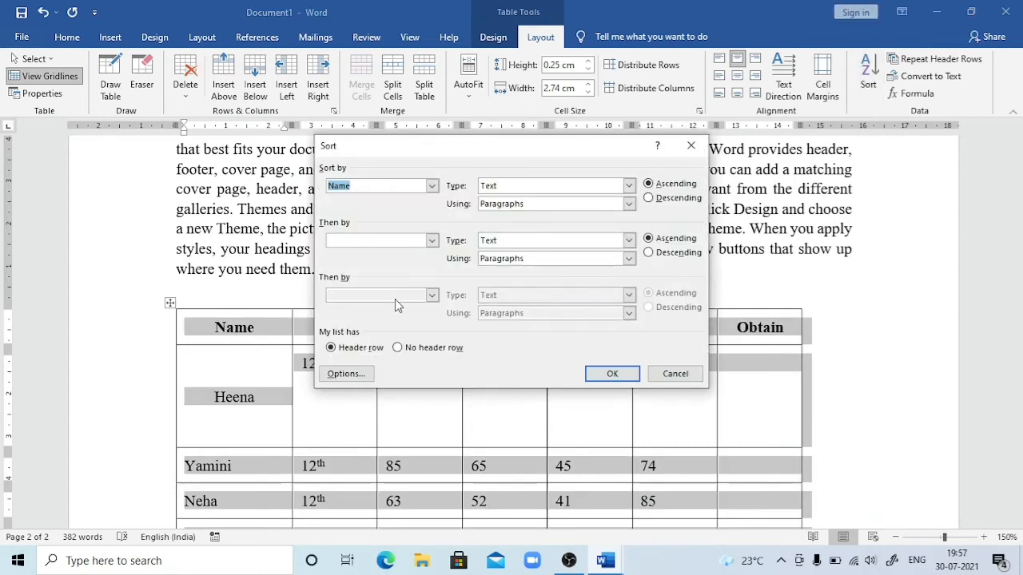
left_click(431, 185)
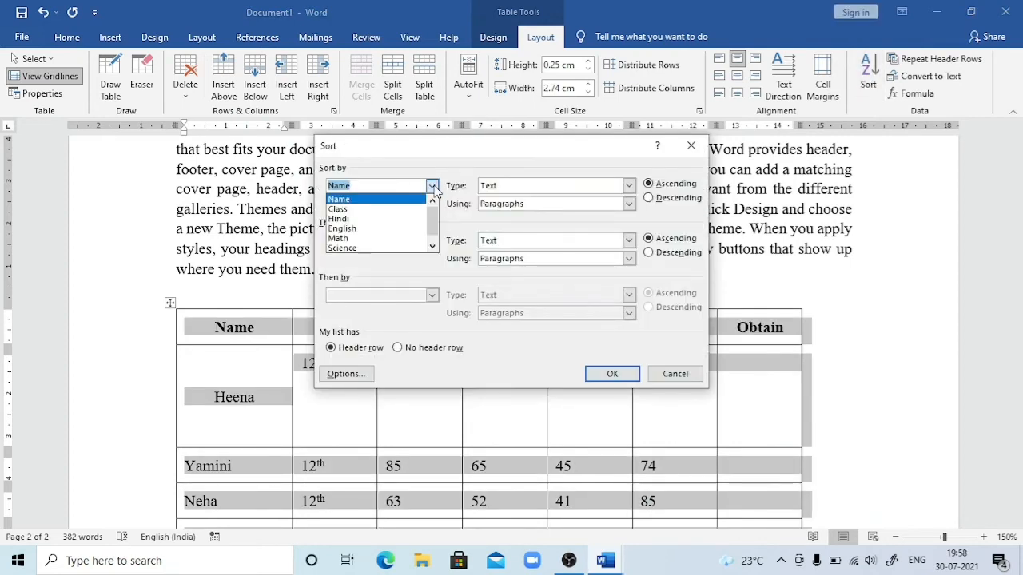
left_click(356, 201)
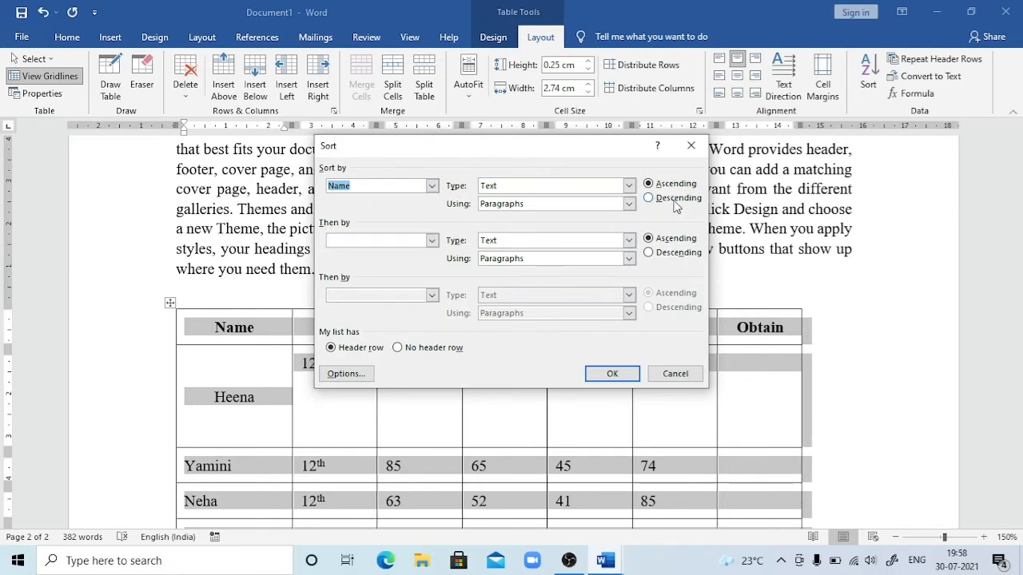
left_click(618, 375)
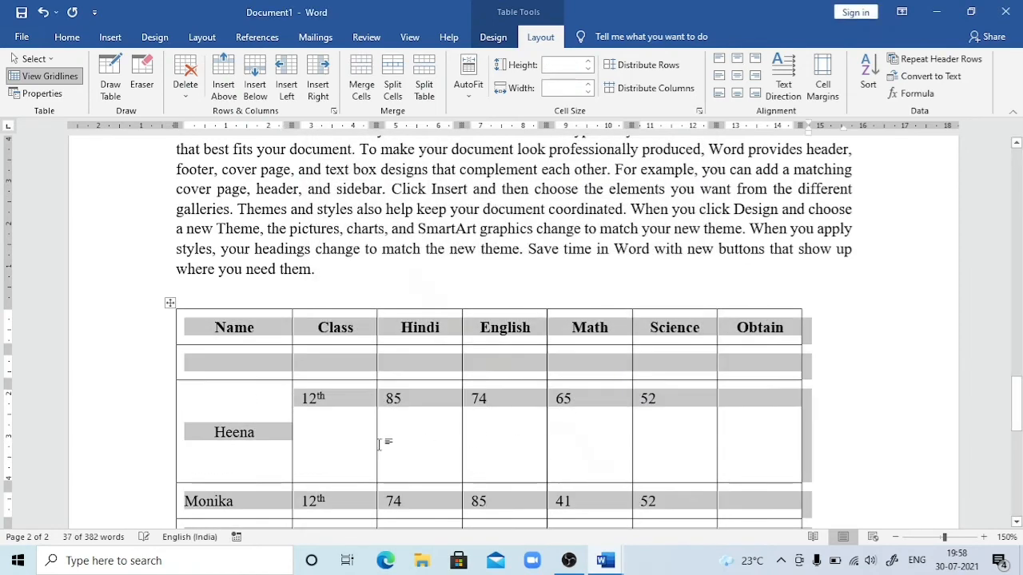
Examine the order of the student rows beneath the header row of the sorted marks table.
left_click(238, 398)
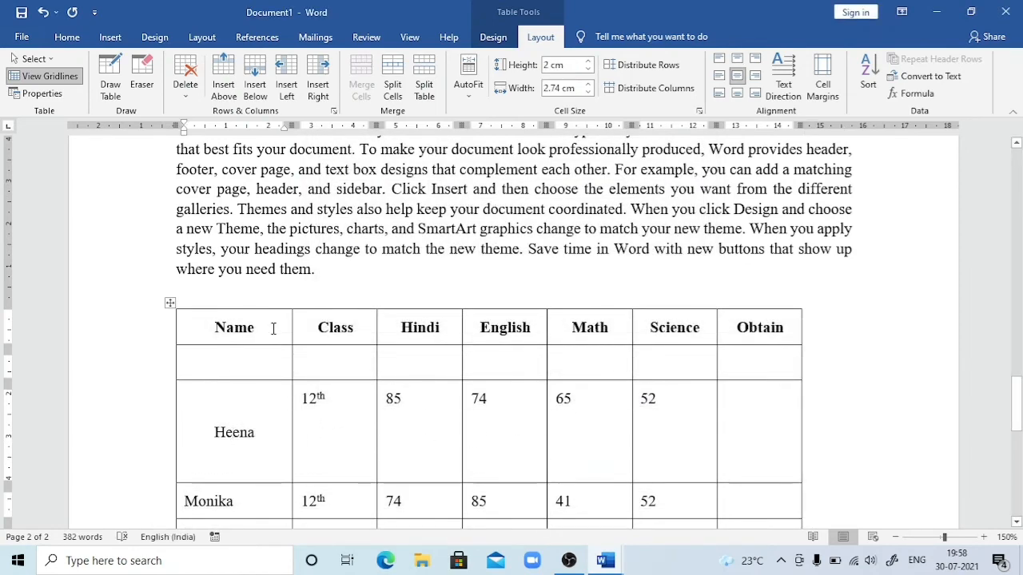
left_click(238, 370)
scroll(238, 370, "down", 1)
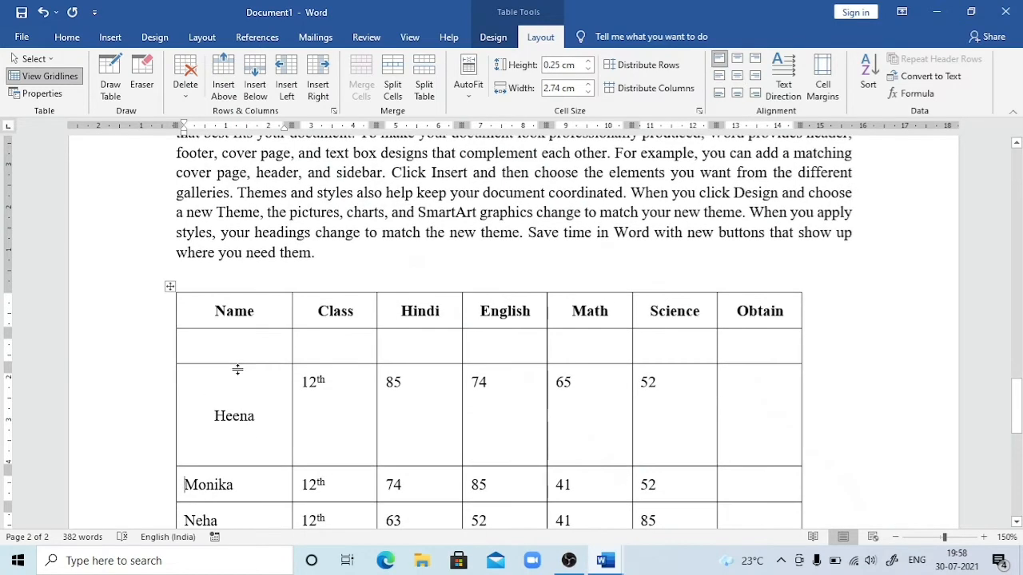
key("Down")
key("Down")
key("Down")
key("Down")
key("Down")
key("Down")
key("Up")
key("Up")
key("Up")
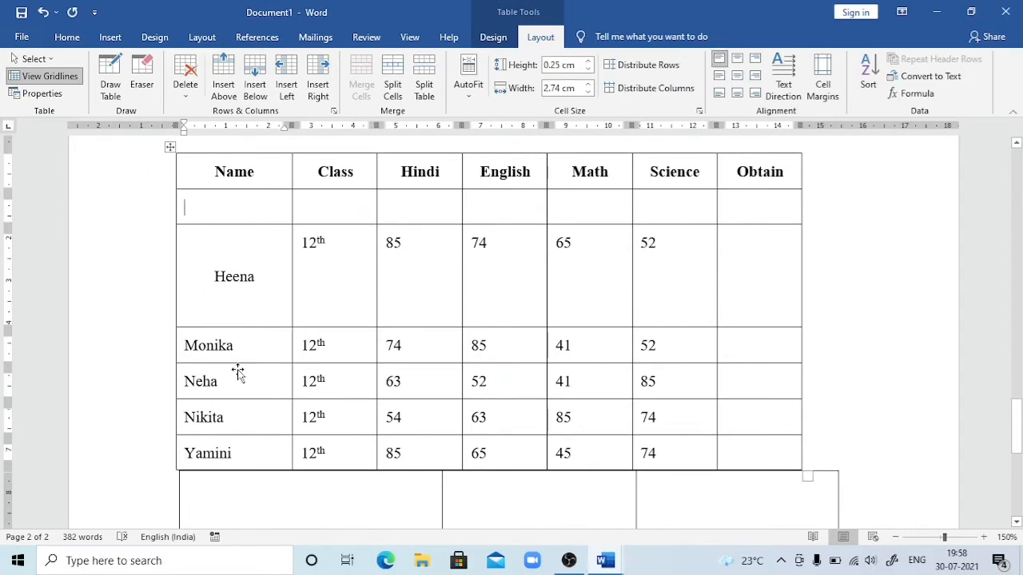
Set the marks table's header row, from Name to Obtain, to repeat on every page the table spans.
left_click(357, 295)
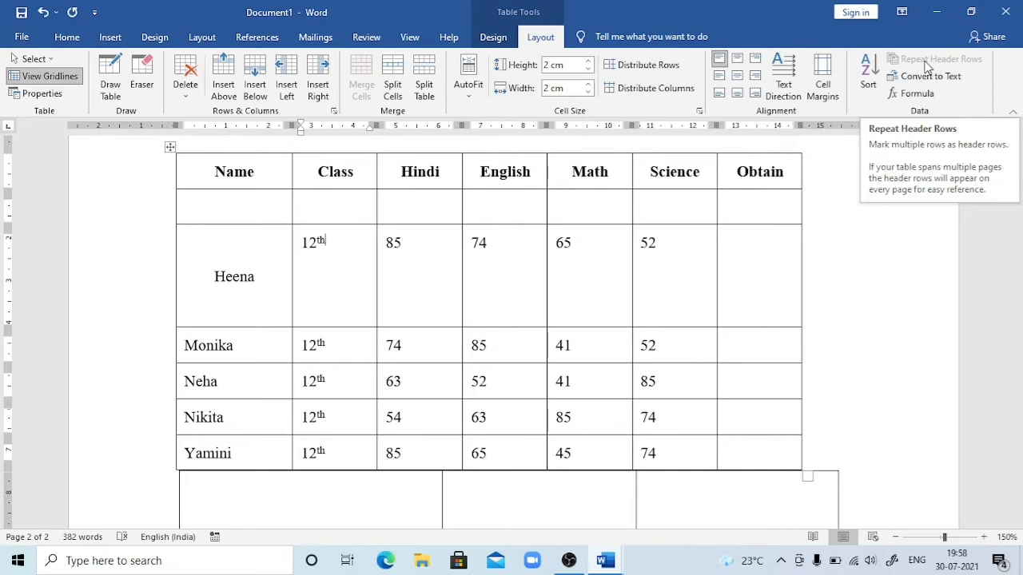
left_click(243, 173)
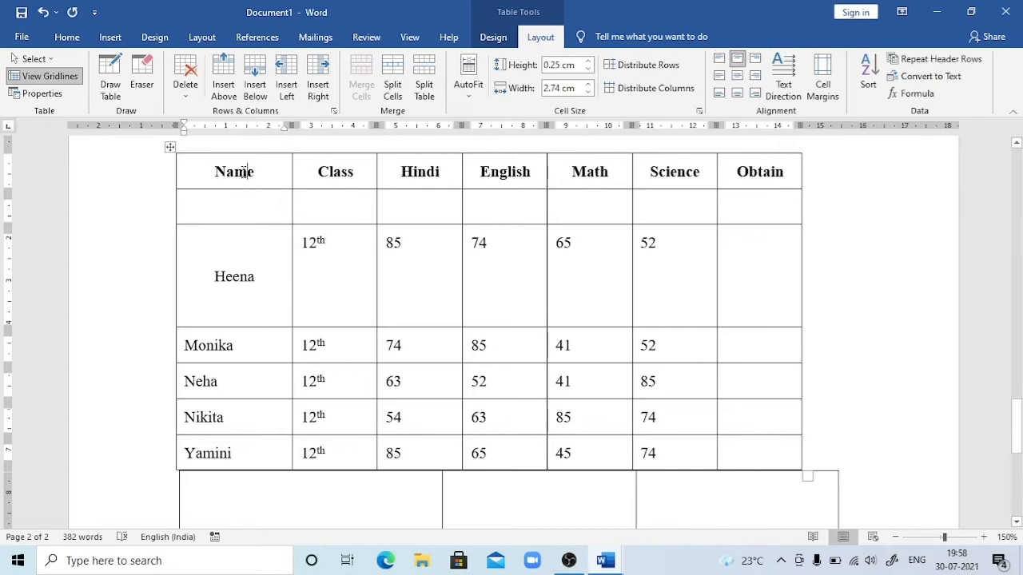
left_click(961, 67)
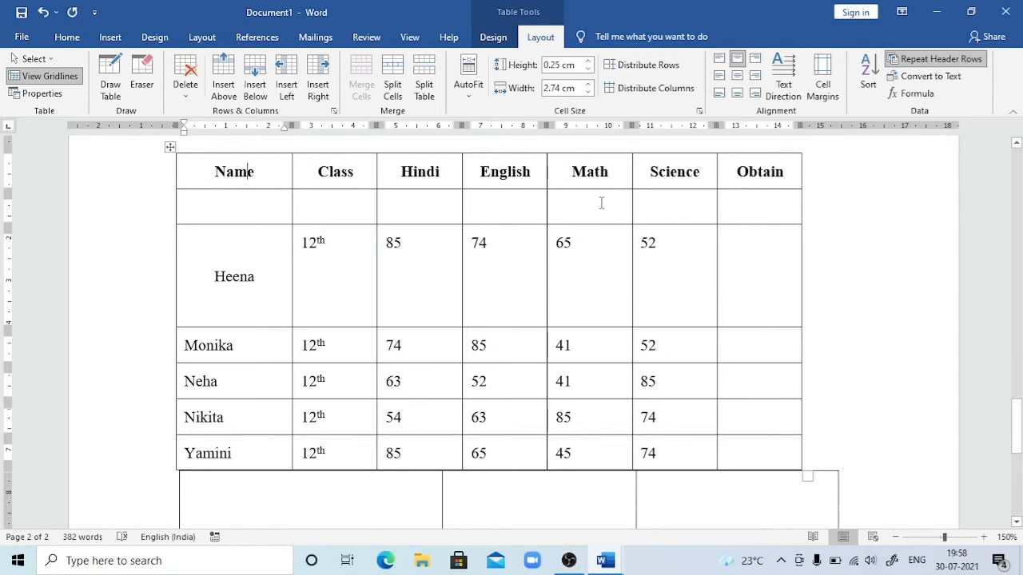
Move through the marks table's cells to its end and keep adding empty rows until it continues onto page 3.
key("Tab")
key("Tab")
key("Tab")
key("Tab")
key("Tab")
key("Tab")
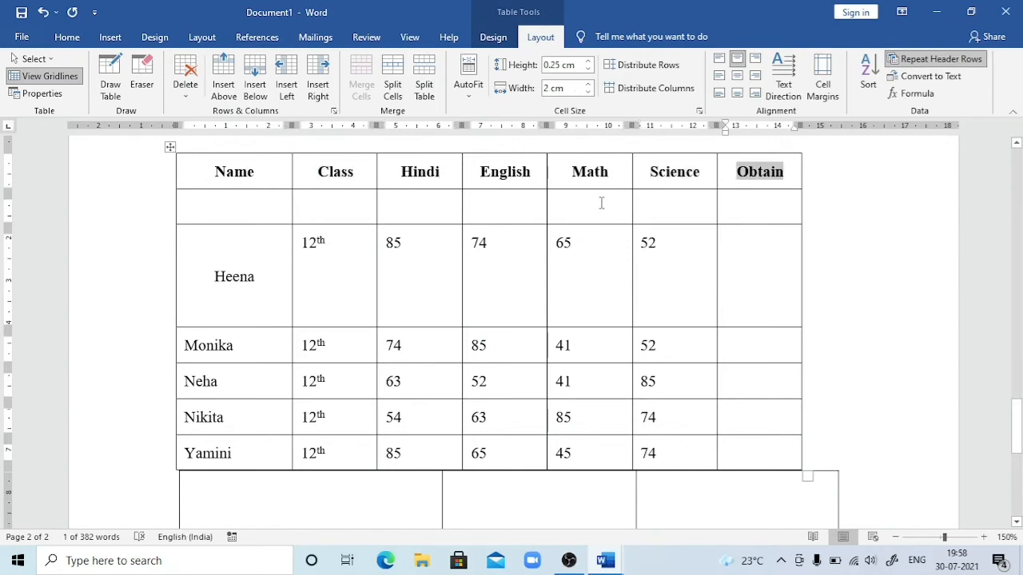
key("Tab")
key("Tab")
key("Tab")
key("Tab")
key("Tab")
key("Tab")
key("Tab")
key("Tab")
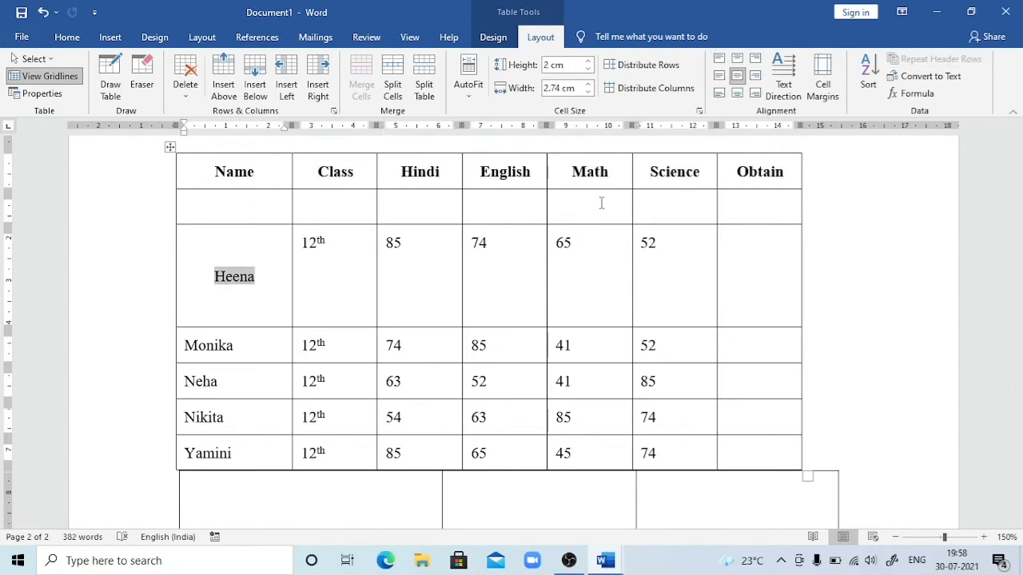
key("Tab")
key("Tab")
key("Tab")
key("Tab")
key("Tab")
key("Tab")
key("Tab")
key("Tab")
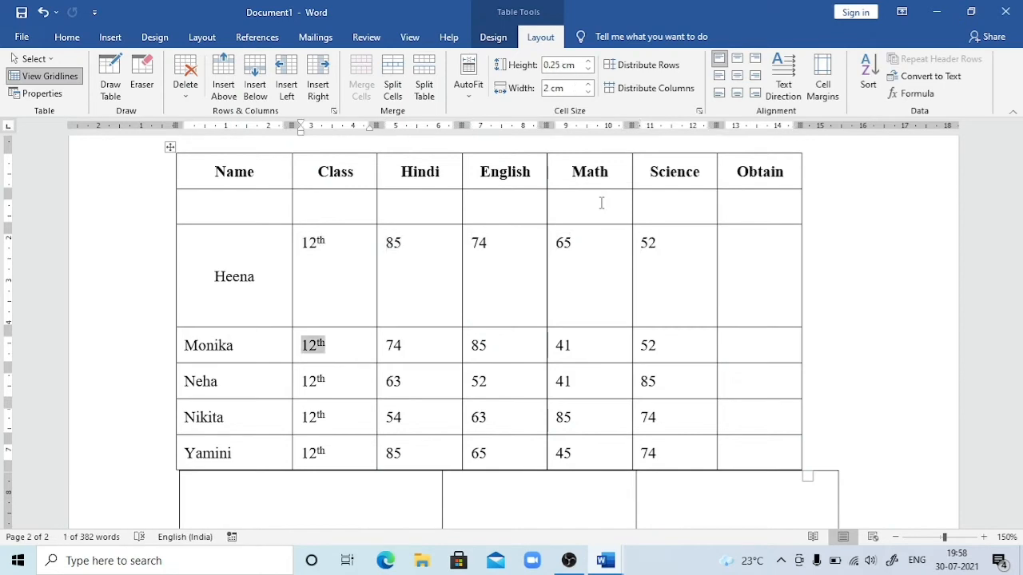
key("Tab")
key("Tab")
key("Tab")
key("Tab")
key("Tab")
key("Tab")
key("Tab")
key("Tab")
key("Tab")
key("Tab")
key("Tab")
key("Tab")
key("Tab")
key("Tab")
key("Tab")
key("Tab")
key("Tab")
key("Tab")
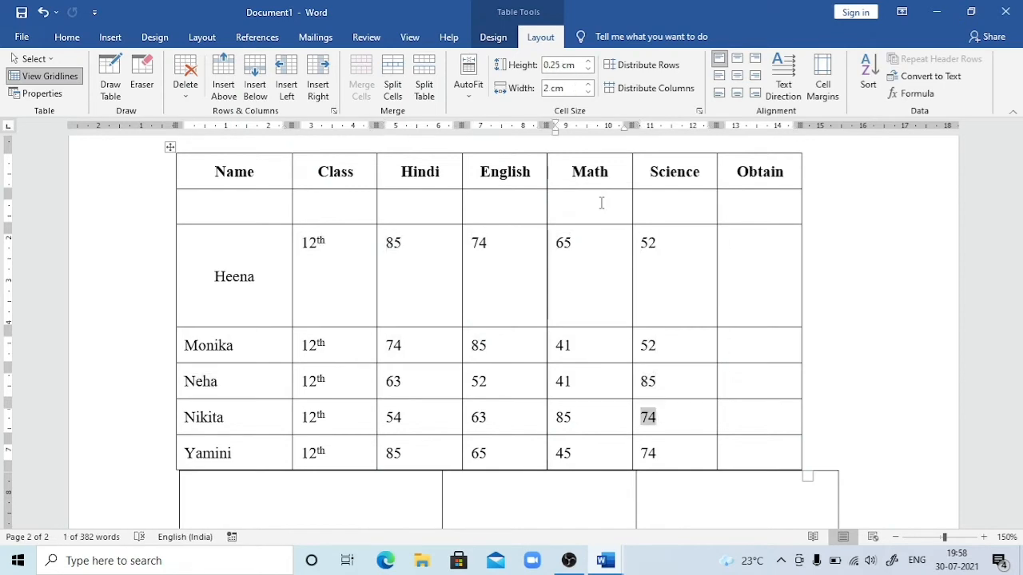
key("Tab")
key("Tab")
key("Tab")
key("Tab")
key("Tab")
key("Tab")
key("Tab")
key("Tab")
key("Tab")
key("Tab")
key("Tab")
key("Tab")
key("Tab")
key("Tab")
key("Tab")
key("Tab")
key("Tab")
key("Tab")
key("Tab")
key("Tab")
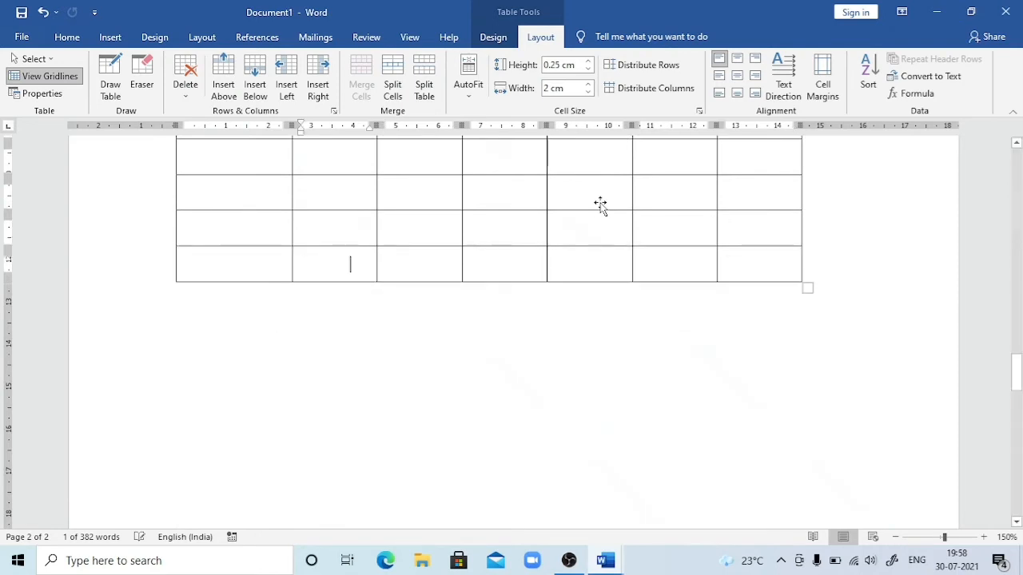
key("Tab")
key("Tab")
key("Tab")
key("Tab")
key("Tab")
key("Tab")
key("Tab")
key("Tab")
key("Tab")
key("Tab")
key("Tab")
key("Tab")
key("Tab")
key("Tab")
key("Tab")
key("Tab")
key("Tab")
key("Tab")
key("Tab")
key("Tab")
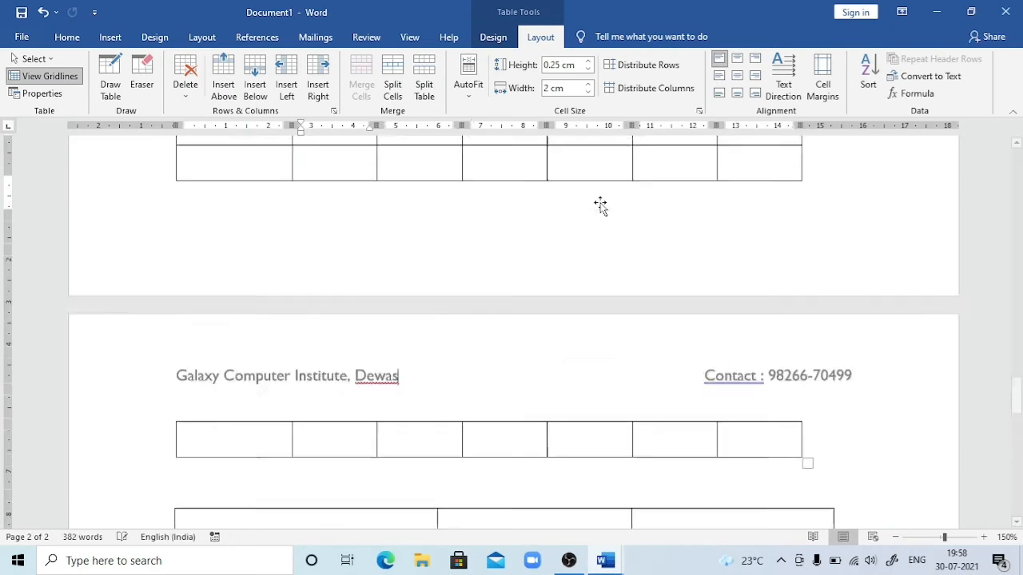
key("Tab")
key("Tab")
key("Tab")
key("Tab")
key("Tab")
key("Tab")
key("Tab")
key("Tab")
key("Tab")
key("Tab")
key("Tab")
key("Tab")
key("Tab")
key("Tab")
key("Tab")
key("Tab")
key("Tab")
key("Tab")
key("Tab")
key("Tab")
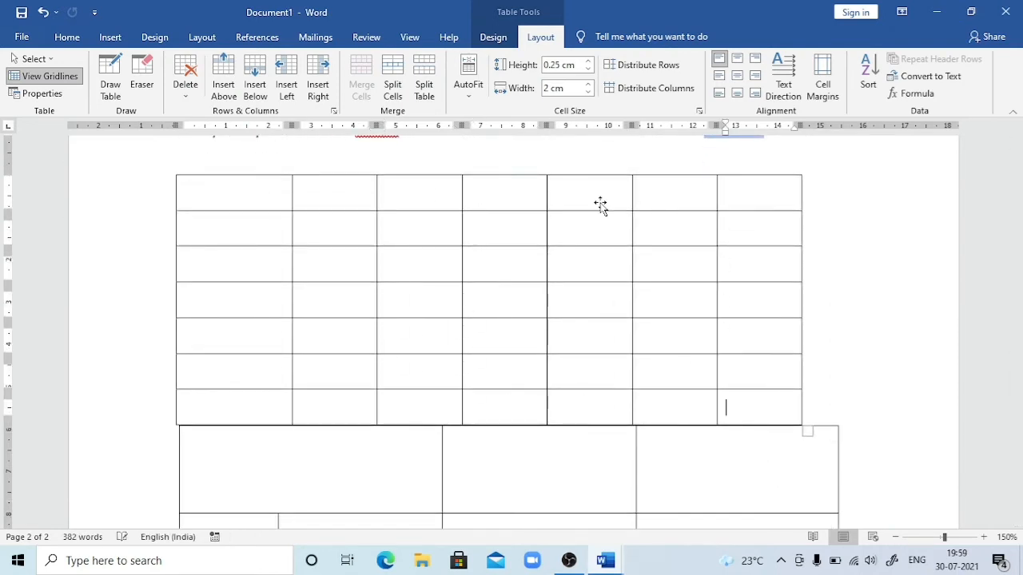
key("Tab")
key("Tab")
key("Tab")
key("Tab")
key("Tab")
key("Tab")
key("Tab")
key("Tab")
key("Tab")
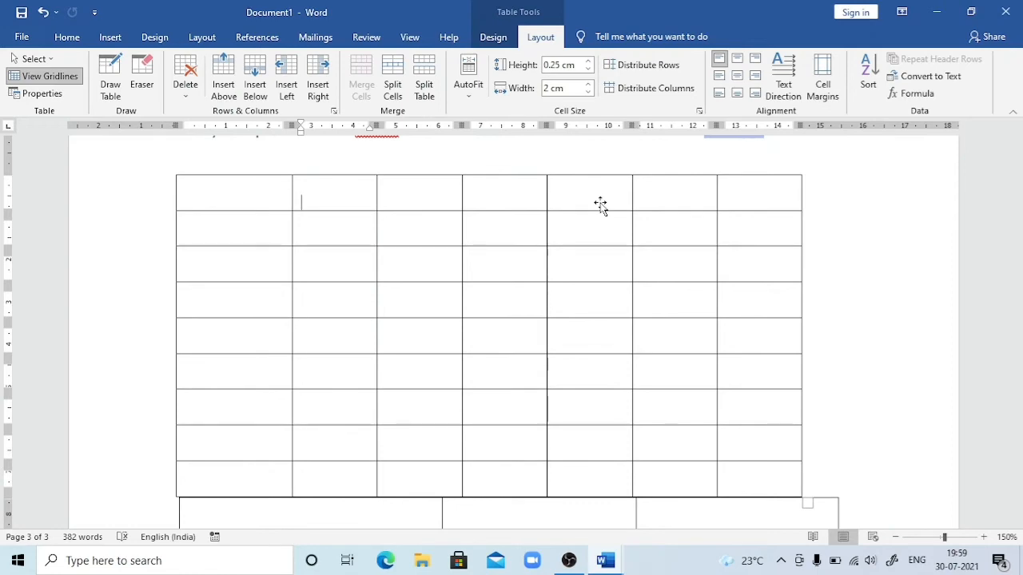
Undo the most recently added empty rows so that the marks table no longer runs onto page 3.
scroll(600, 206, "up", 5)
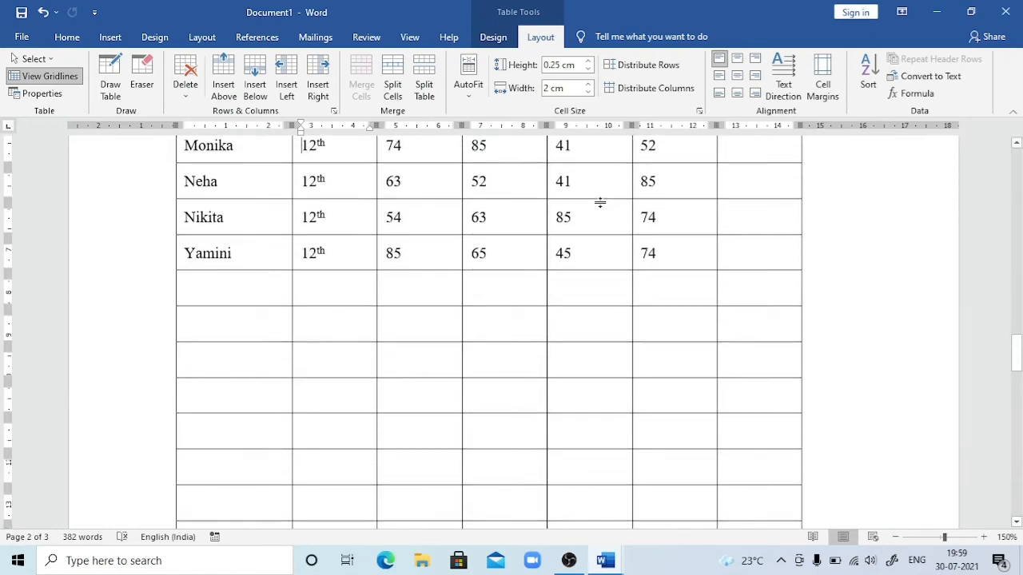
key("Page_Up")
key("Down")
key("Down")
key("Down")
key("Down")
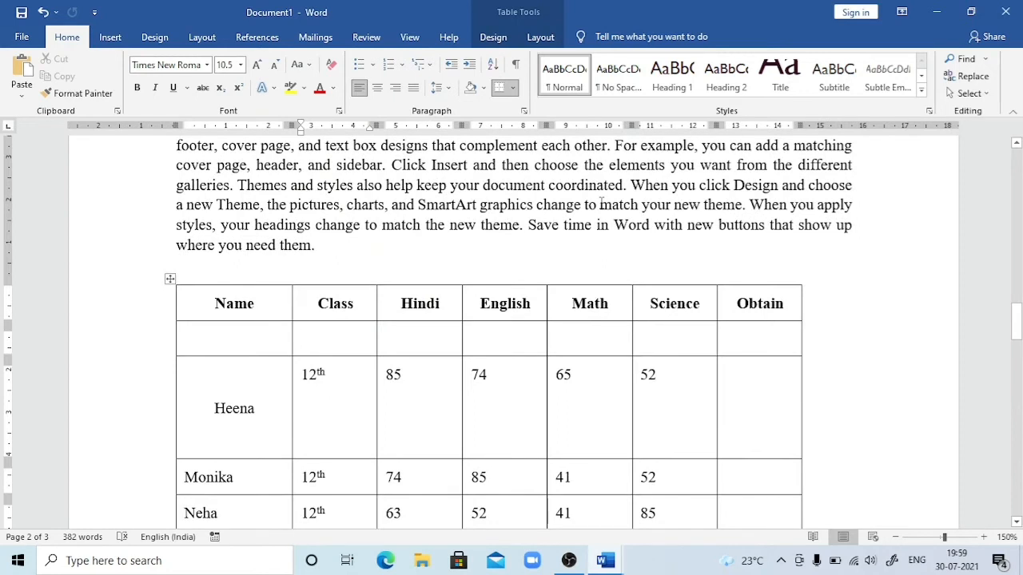
key("ctrl+z")
key("ctrl+z")
key("ctrl+z")
key("ctrl+z")
key("ctrl+z")
key("ctrl+z")
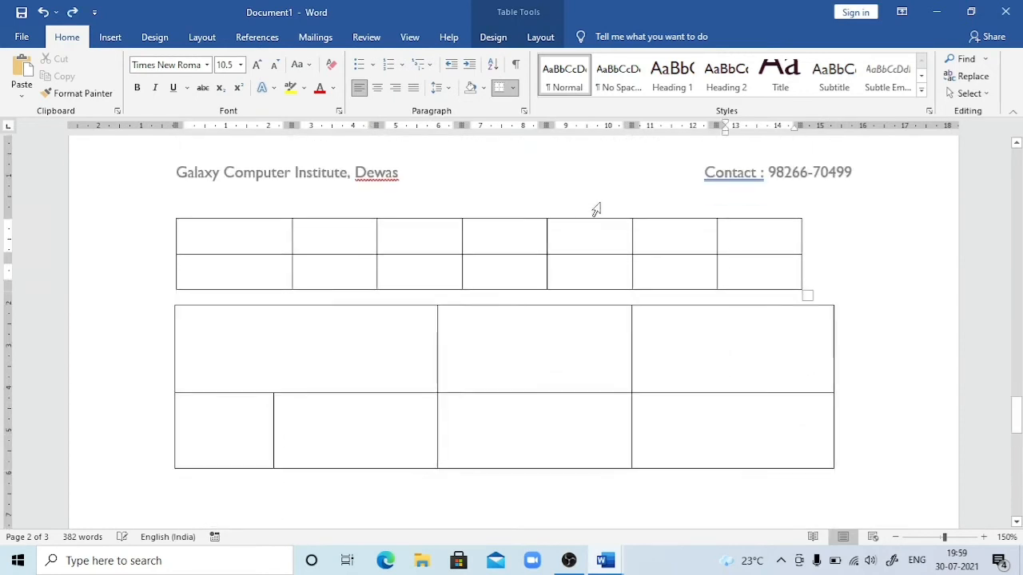
key("ctrl+z")
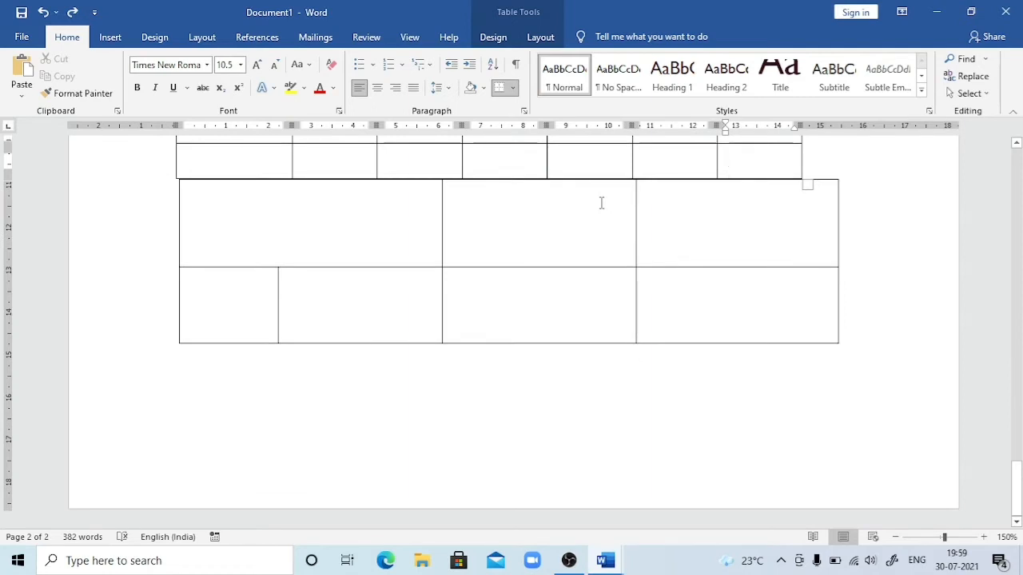
key("ctrl+z")
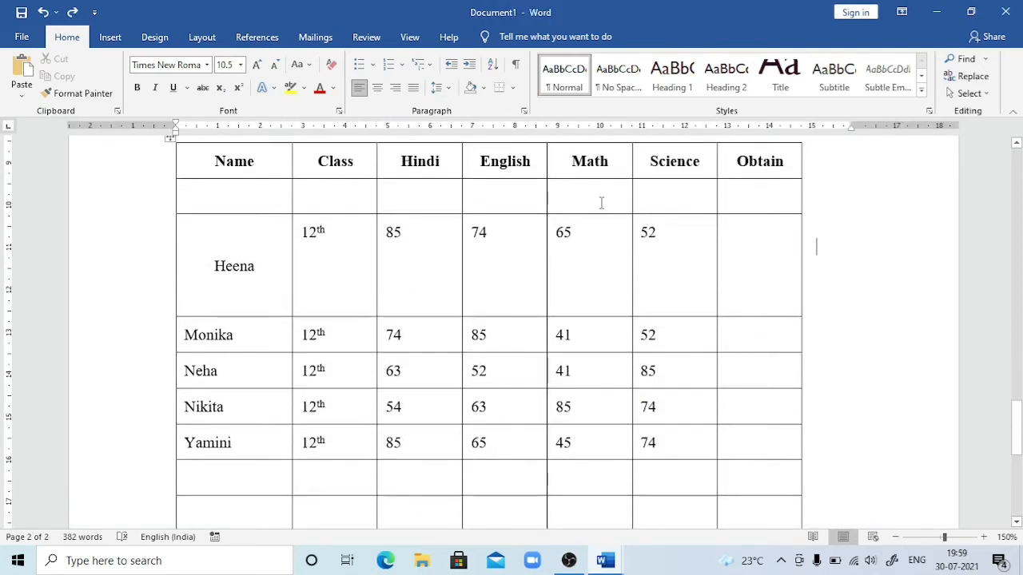
Insert a new table with 6 columns and 5 rows in the blank area of page 3.
key("Down")
key("Down")
key("Down")
scroll(816, 362, "down", 10)
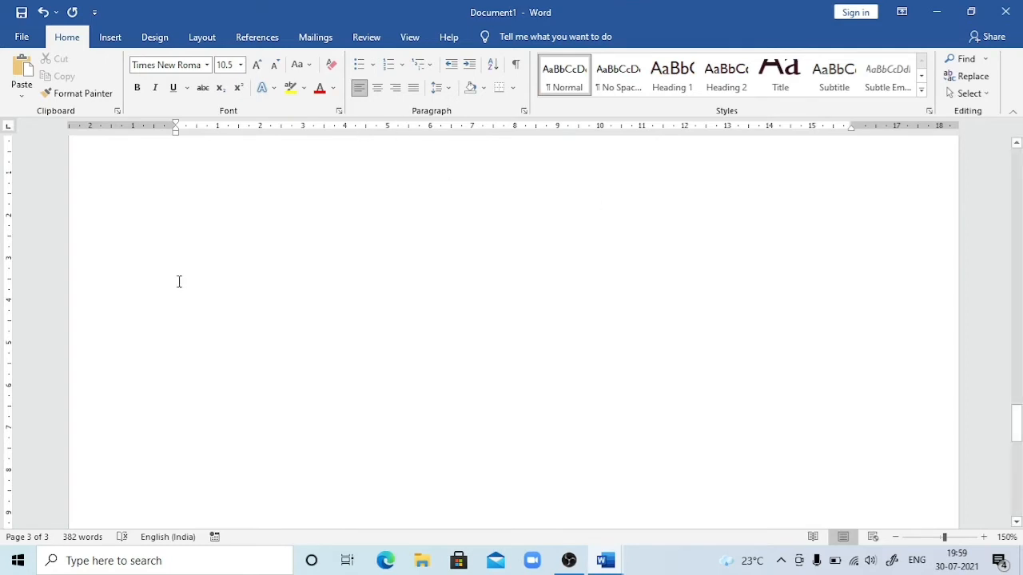
left_click(111, 39)
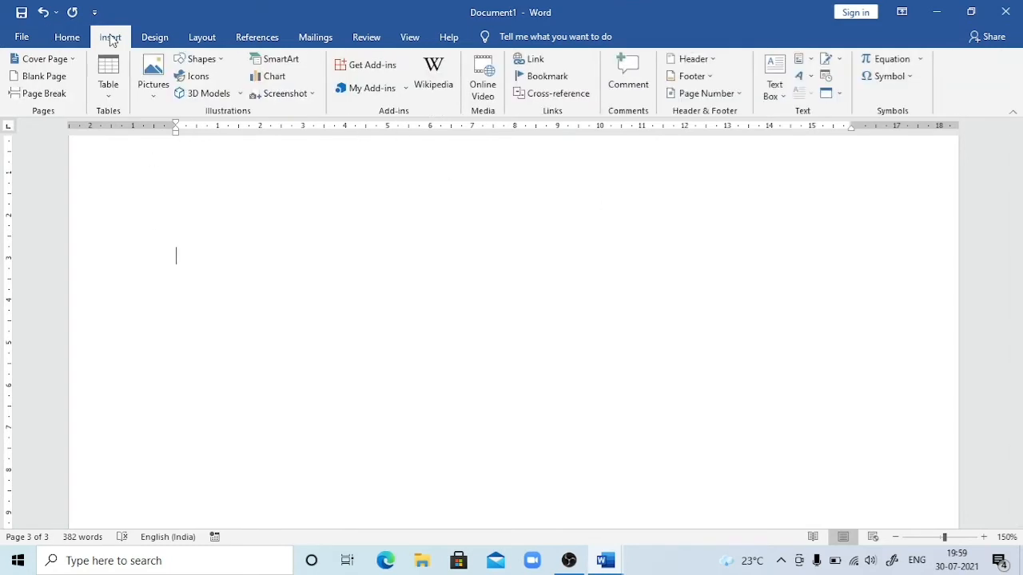
left_click(108, 76)
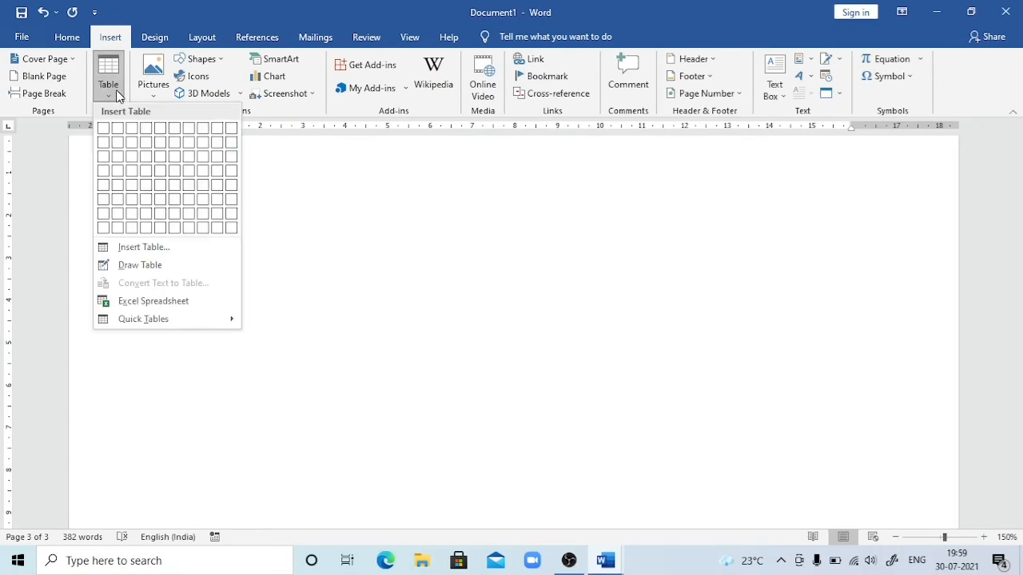
left_click(142, 247)
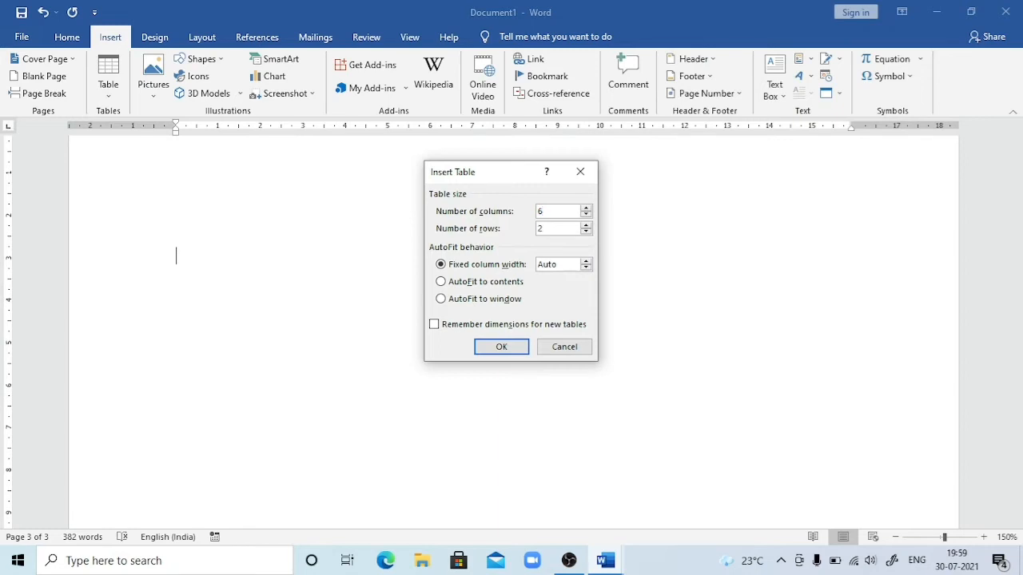
type("5")
key("Return")
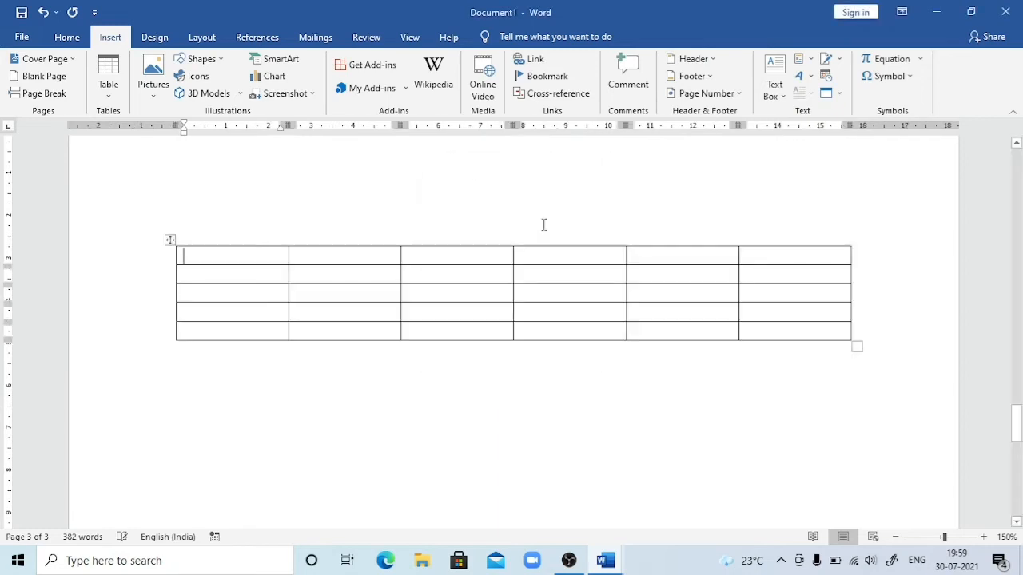
Fill the new table's first row with the headings Name, Class, Hindi, English, Math and Obtain.
type("name")
key("Tab")
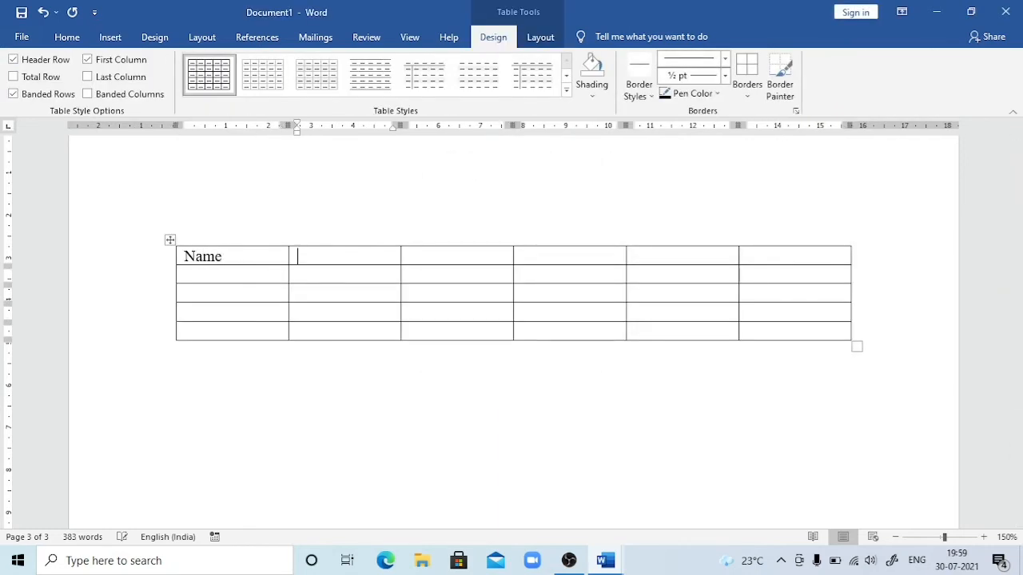
type("class")
key("Tab")
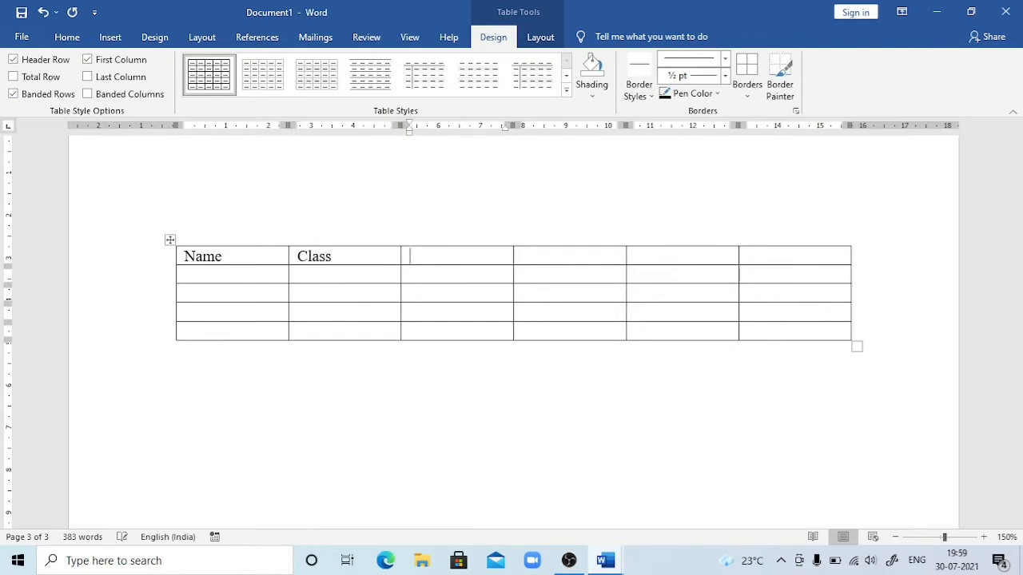
type("hindi")
key("Tab")
type("english")
key("Tab")
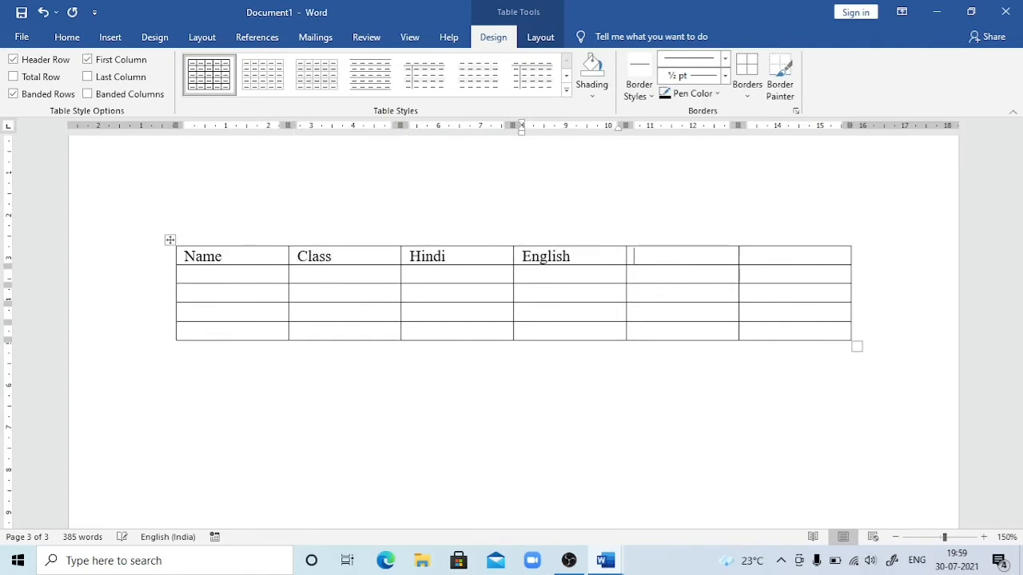
type("math")
key("Tab")
type("obtain")
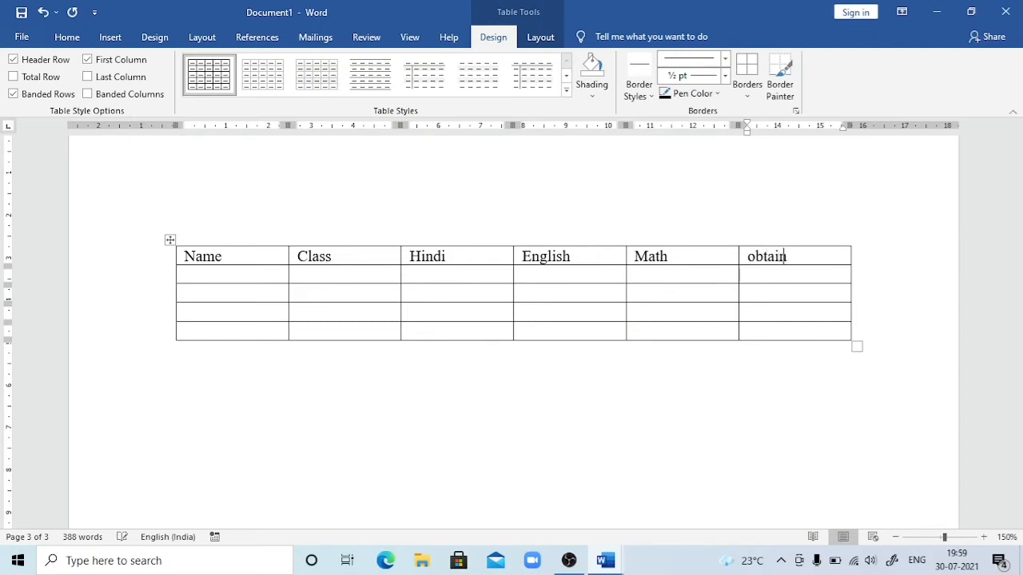
Fill the second row with the first student's name, 85 under Class, and 41, 52 and 42 under Hindi, English and Math.
key("Tab")
type("heena")
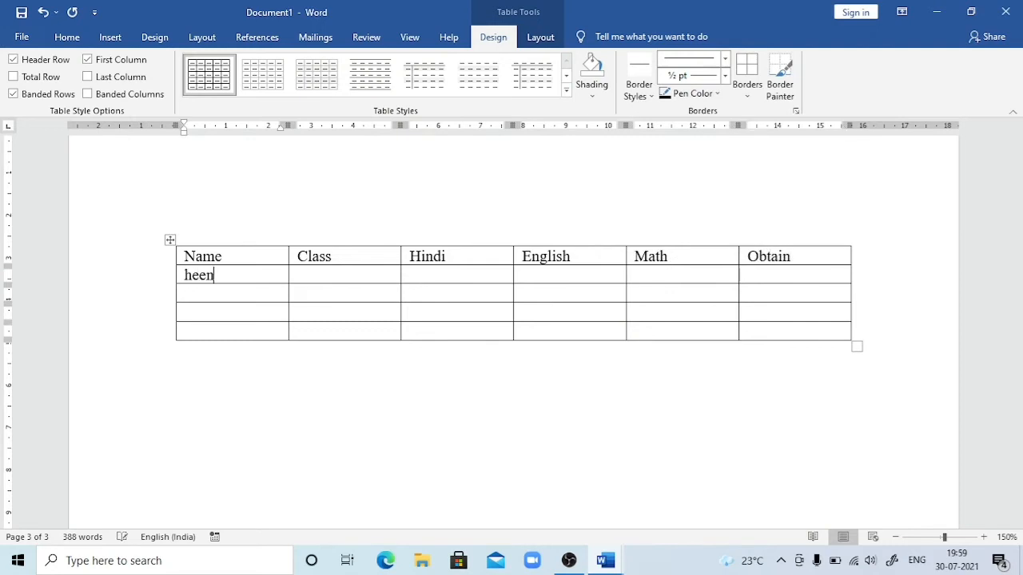
key("Tab")
type("85")
key("Tab")
type("41")
key("Tab")
type("52")
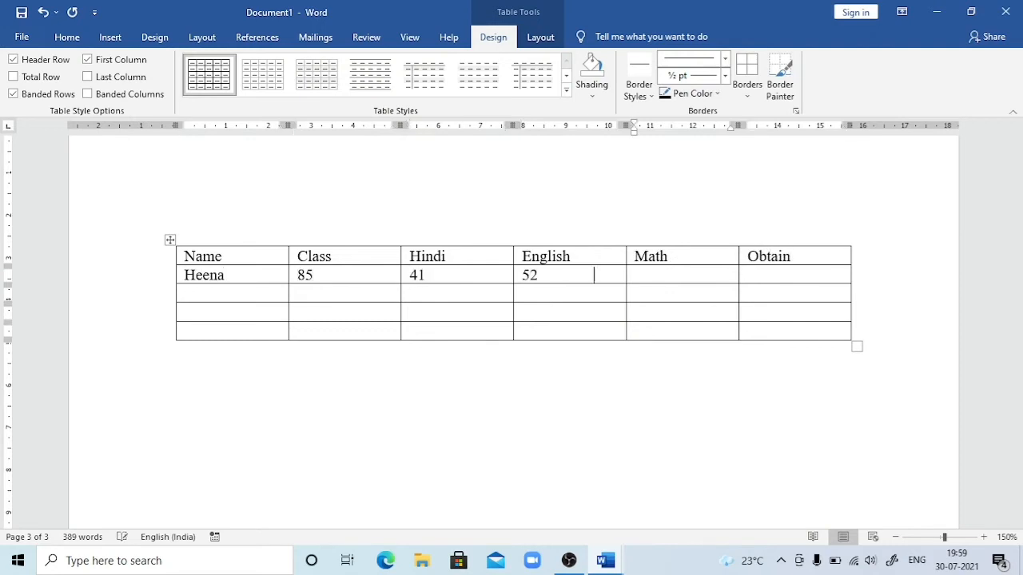
key("Tab")
type("4")
Replace the first student's Class entry with 12th.
key("shift+Tab")
key("shift+Tab")
key("shift+Tab")
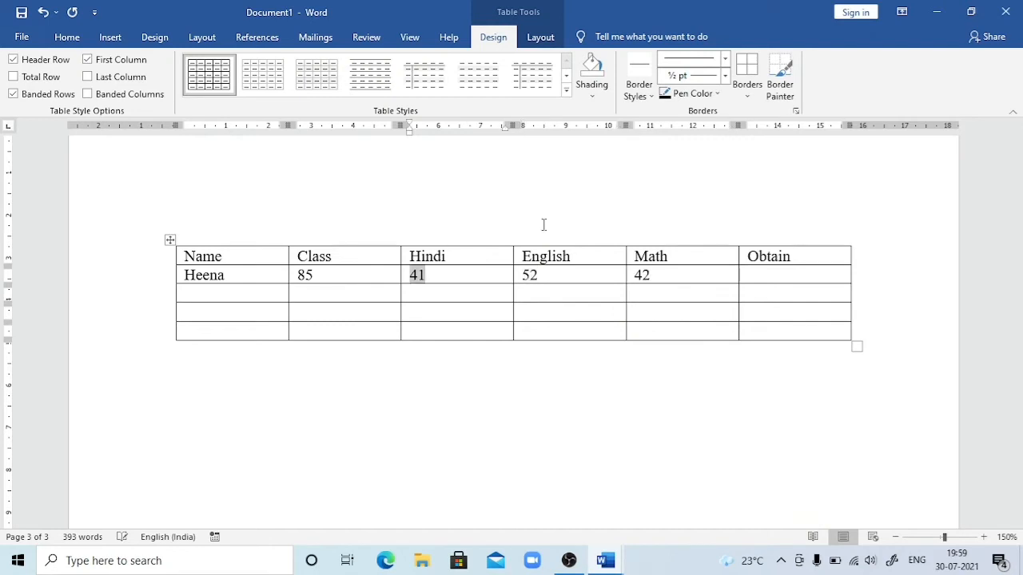
key("Delete")
type("12")
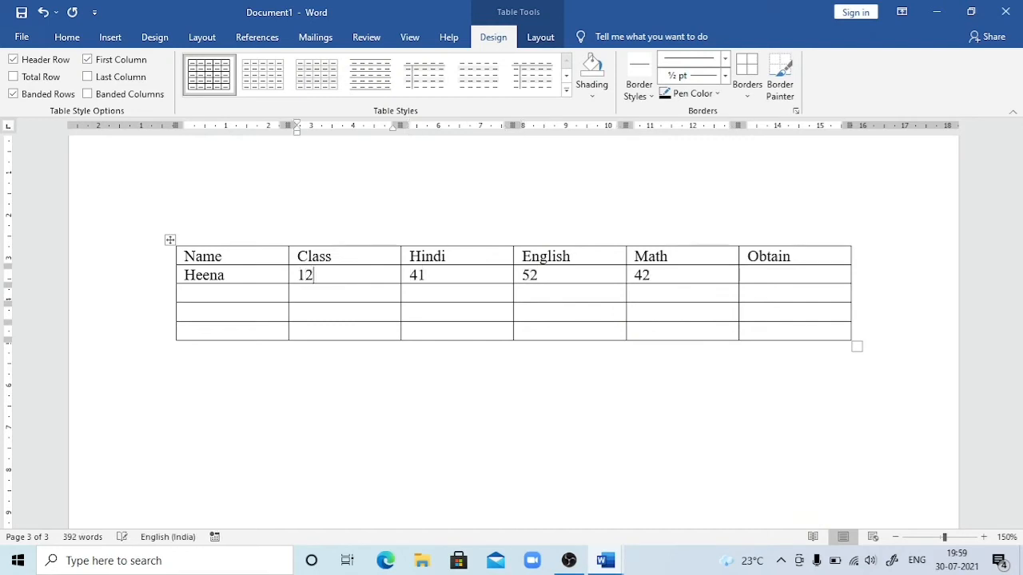
type("th")
Enter the second student's name in the third row, with marks 52, 63 and 41 for Hindi, English and Math, leaving Class empty.
key("Tab")
key("Tab")
key("Tab")
key("Tab")
key("Tab")
type("meean")
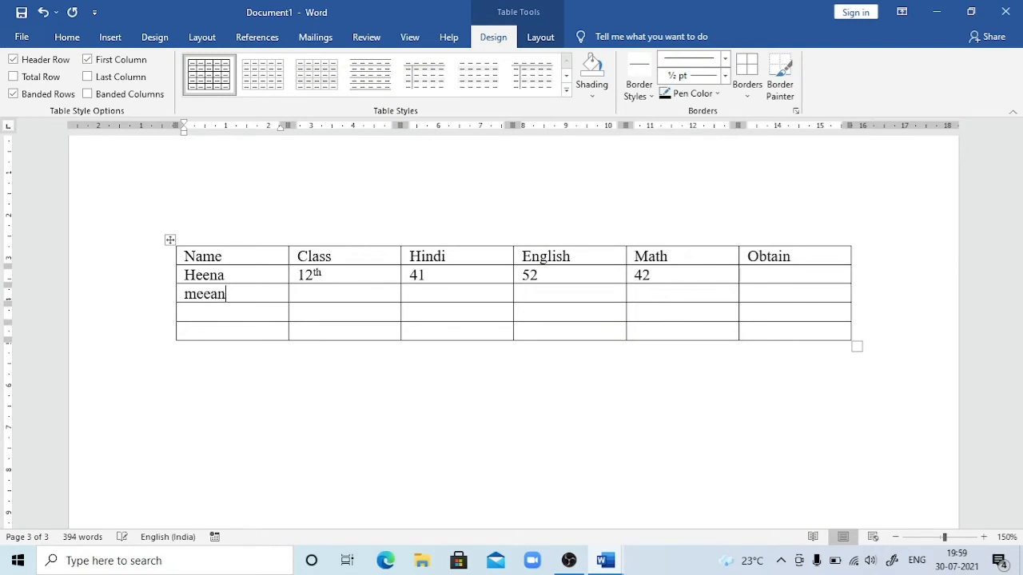
key("BackSpace")
key("BackSpace")
type("na")
key("Tab")
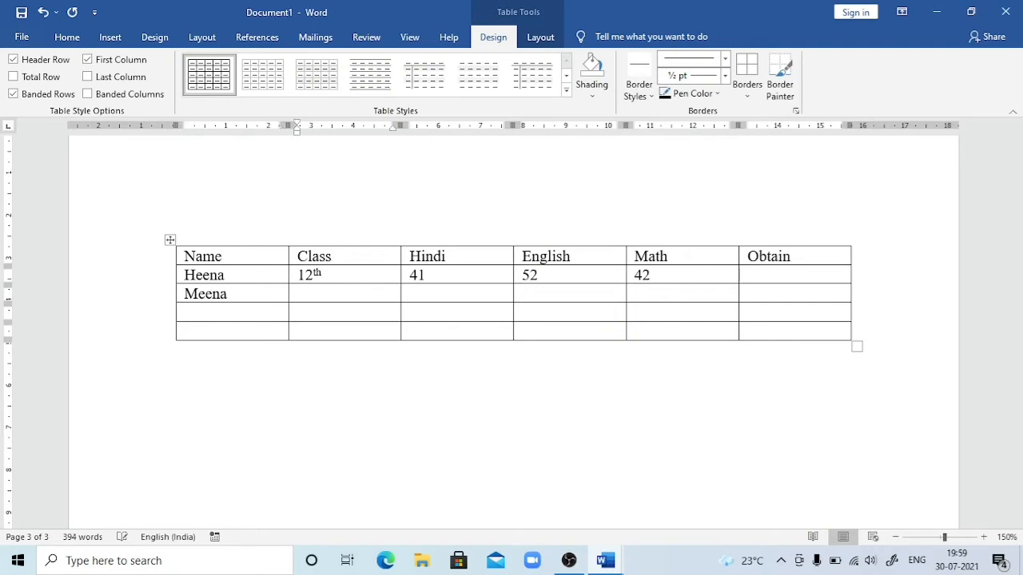
key("Tab")
type("52")
key("Tab")
type("63")
key("Tab")
type("41")
key("Tab")
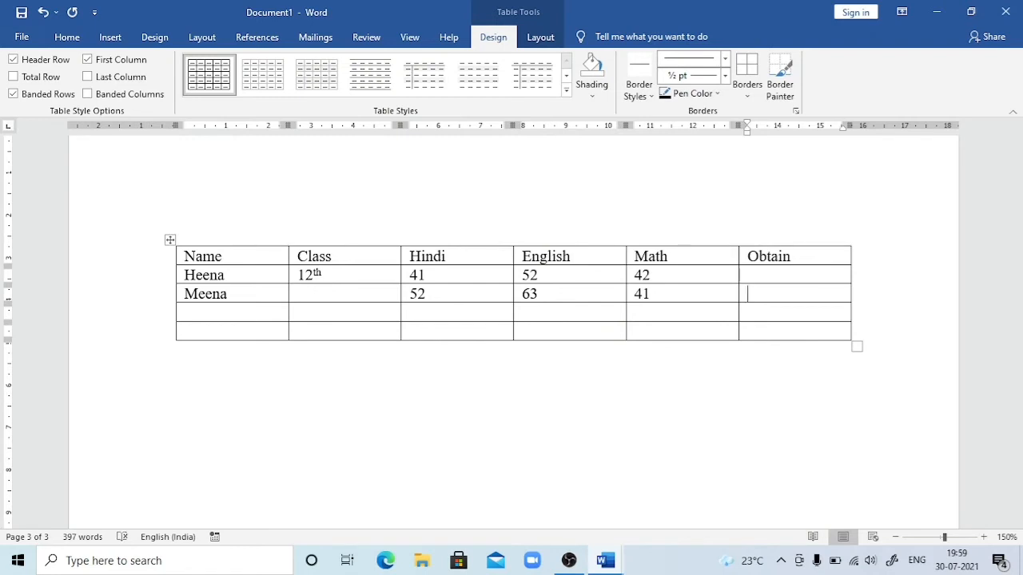
Enter the third student's name in the fourth row, with marks 96, 85 and 74 for Hindi, English and Math.
key("Tab")
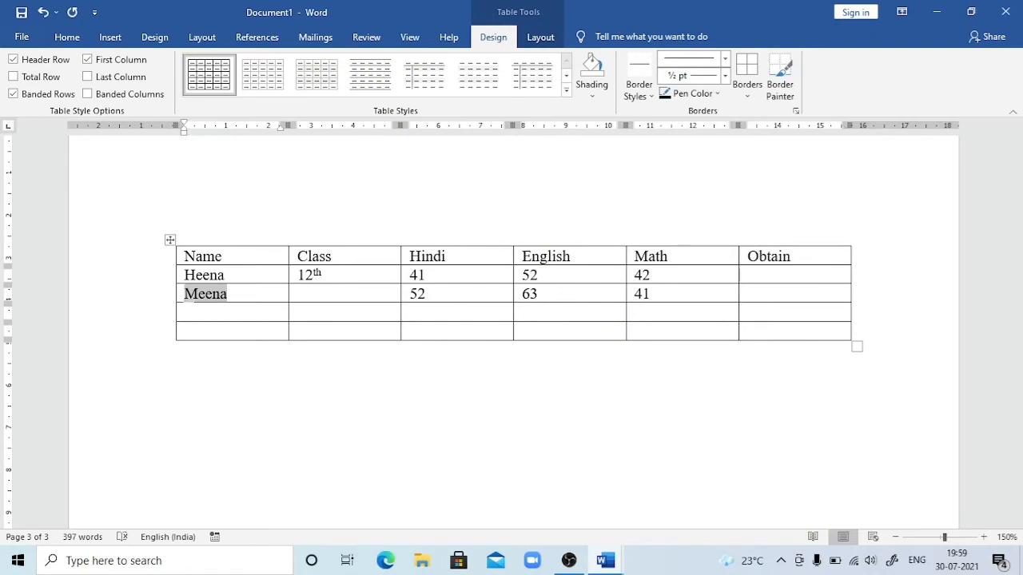
key("Tab")
key("Tab")
key("Tab")
key("Tab")
key("Tab")
key("Tab")
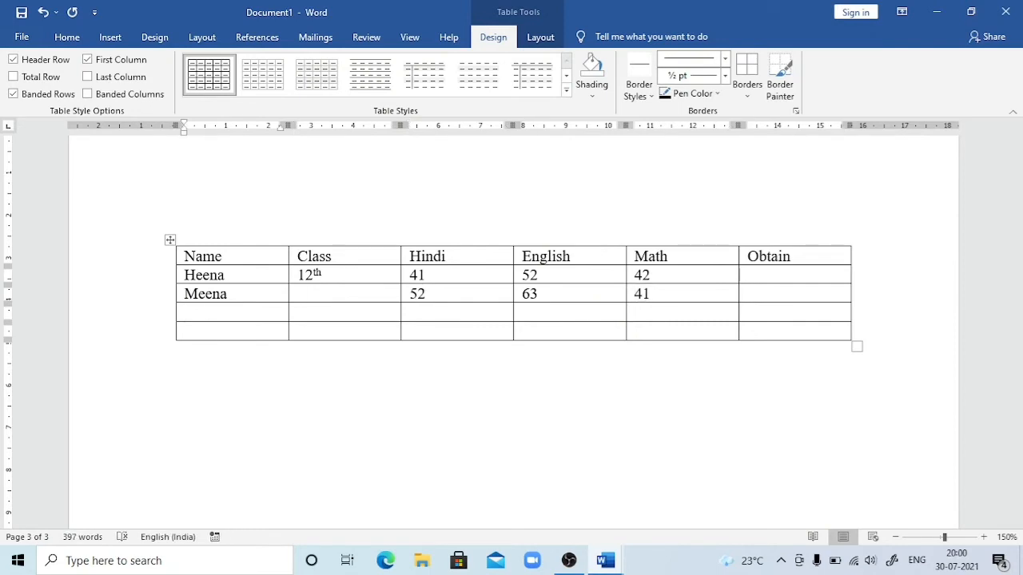
type("teena")
key("Tab")
key("Tab")
type("96")
key("Tab")
type("85")
key("Tab")
type("74")
key("Tab")
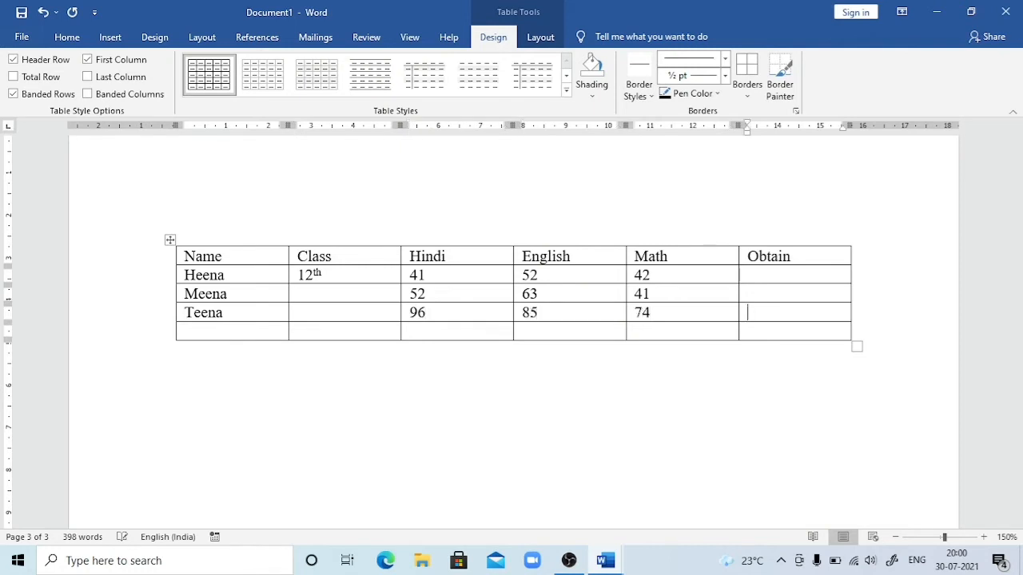
Enter the fourth student's name with marks 52, 41 and 85 for Hindi, English and Math, and add an empty row below.
key("Tab")
type("chena")
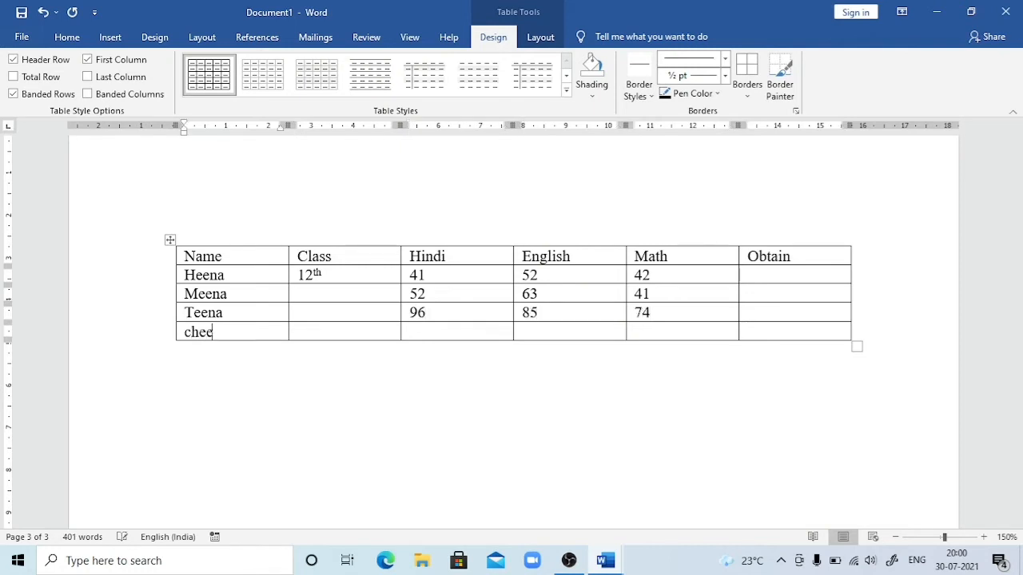
key("Tab")
key("Tab")
type("52")
key("Tab")
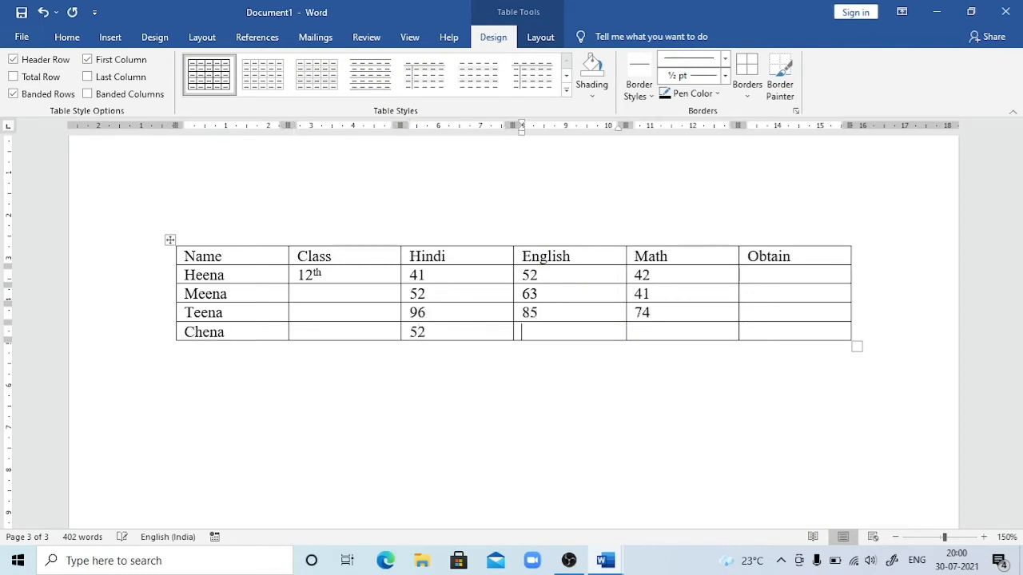
type("41")
key("Tab")
type("85")
key("Tab")
key("Tab")
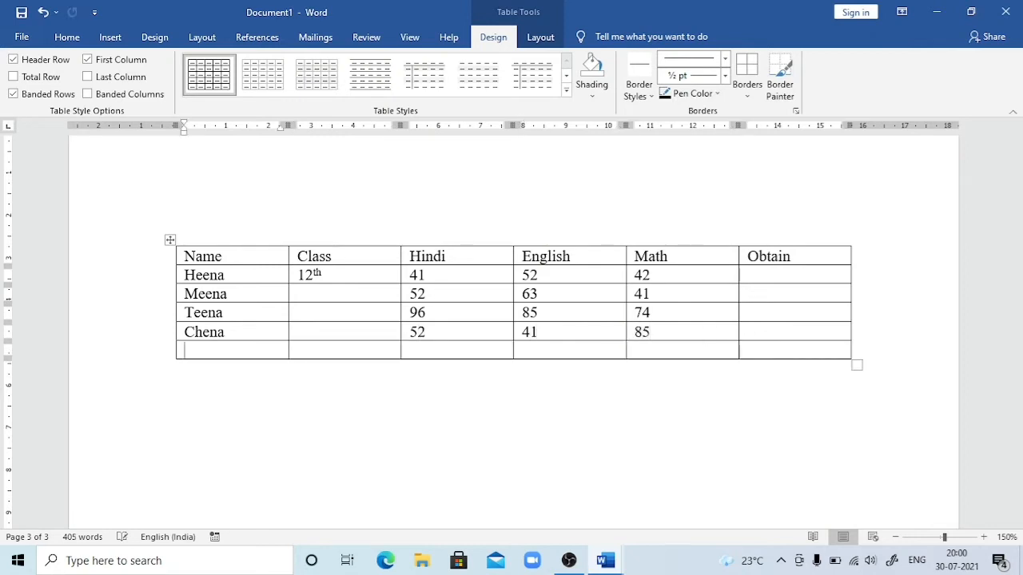
Copy 12th from the first student's Class cell into the Class cells of the other three students.
left_click(345, 276)
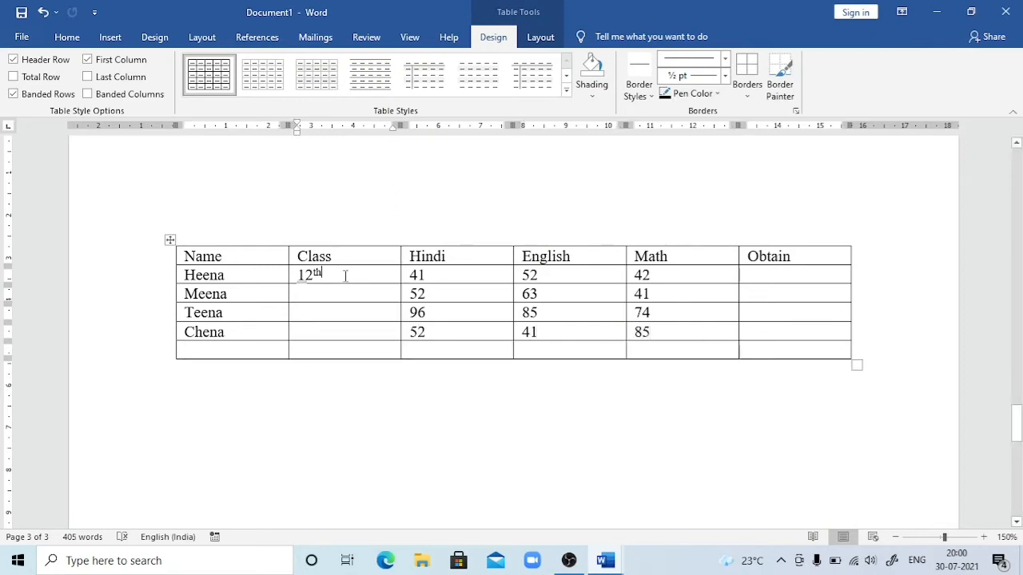
key("shift+Left")
key("shift+Left")
key("shift+Left")
key("shift+Left")
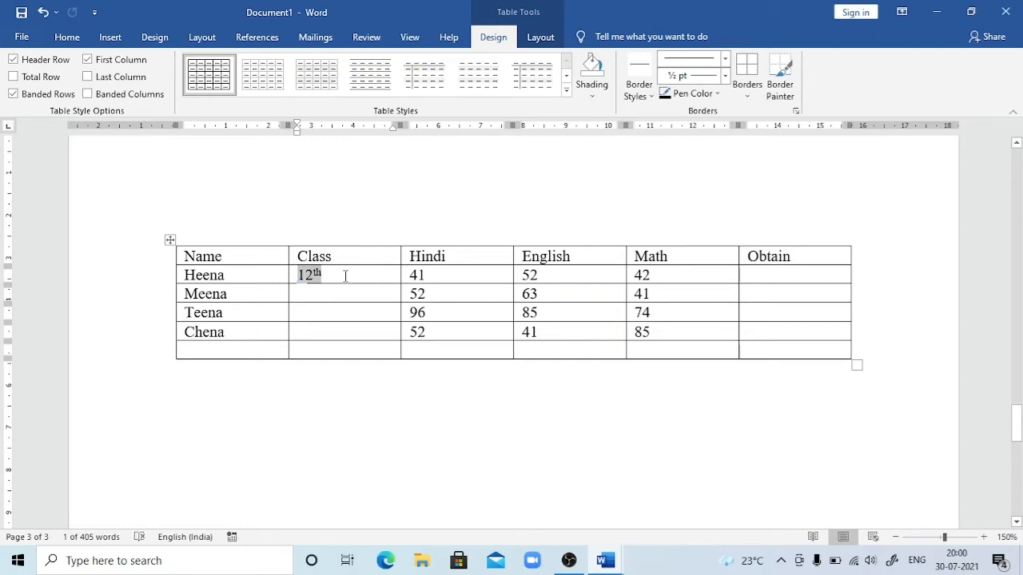
key("Down")
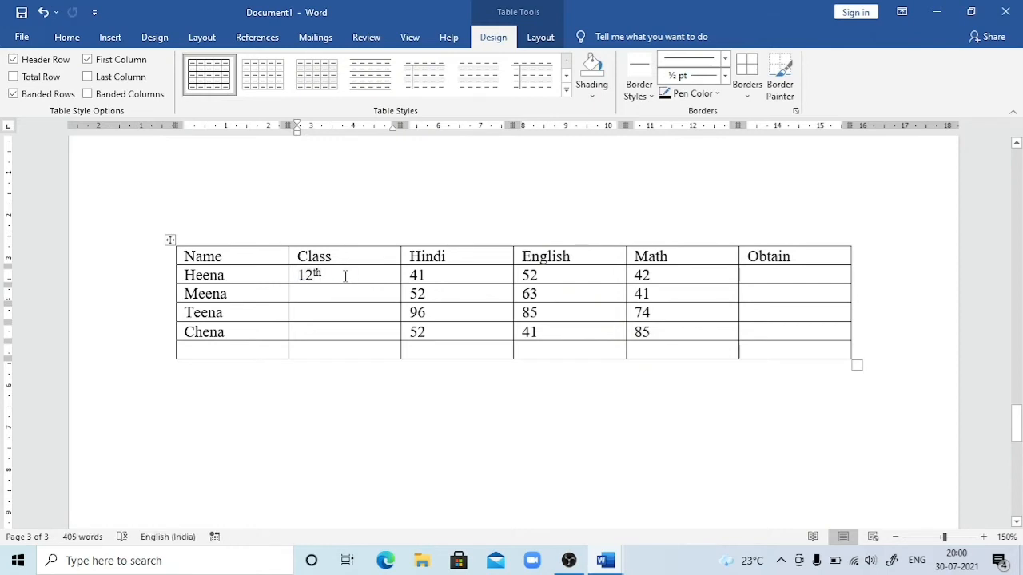
key("shift+Down")
key("shift+Down")
type("12th 12th 12th")
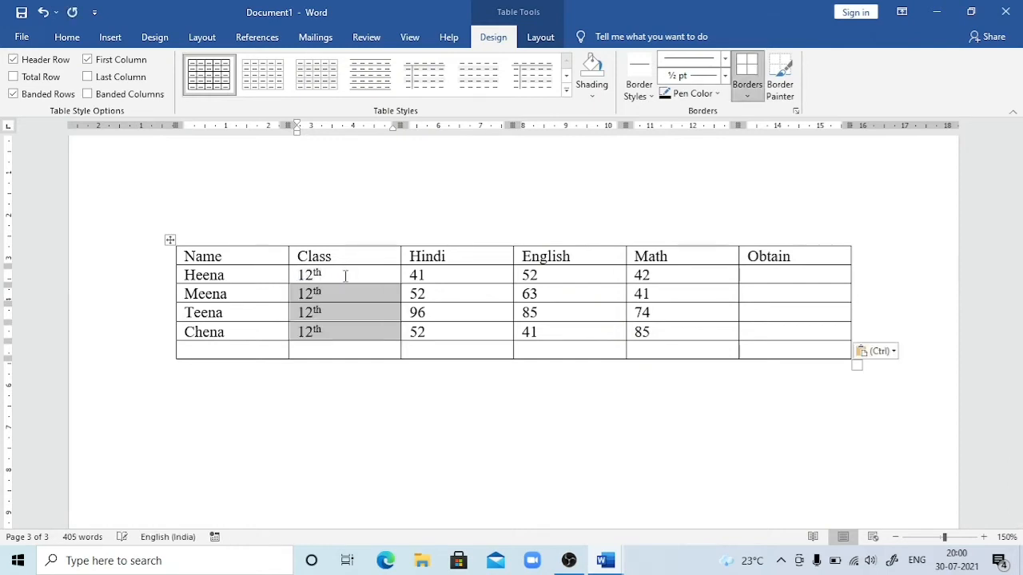
Make the header row from Name to Obtain bold and center its text.
key("Up")
key("Up")
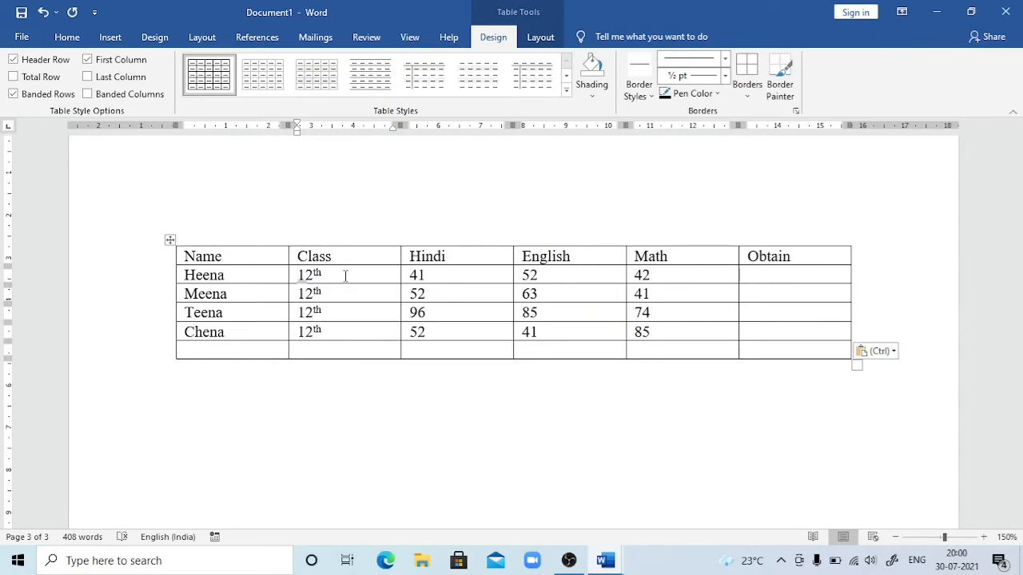
key("Left")
key("Left")
key("shift+Right")
key("shift+Right")
key("shift+Right")
key("shift+Right")
key("shift+Right")
key("shift+Right")
key("shift+Right")
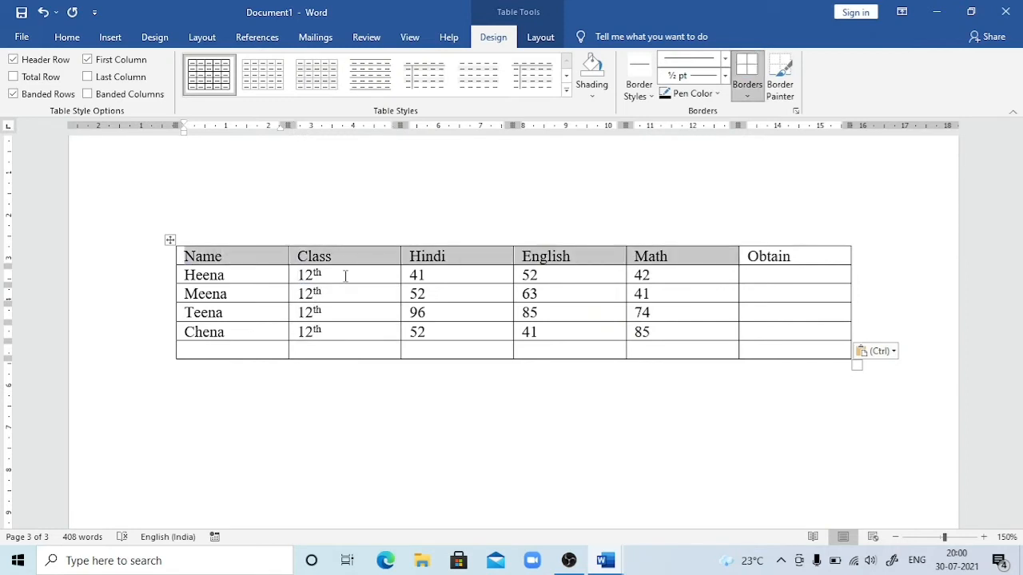
key("ctrl+b")
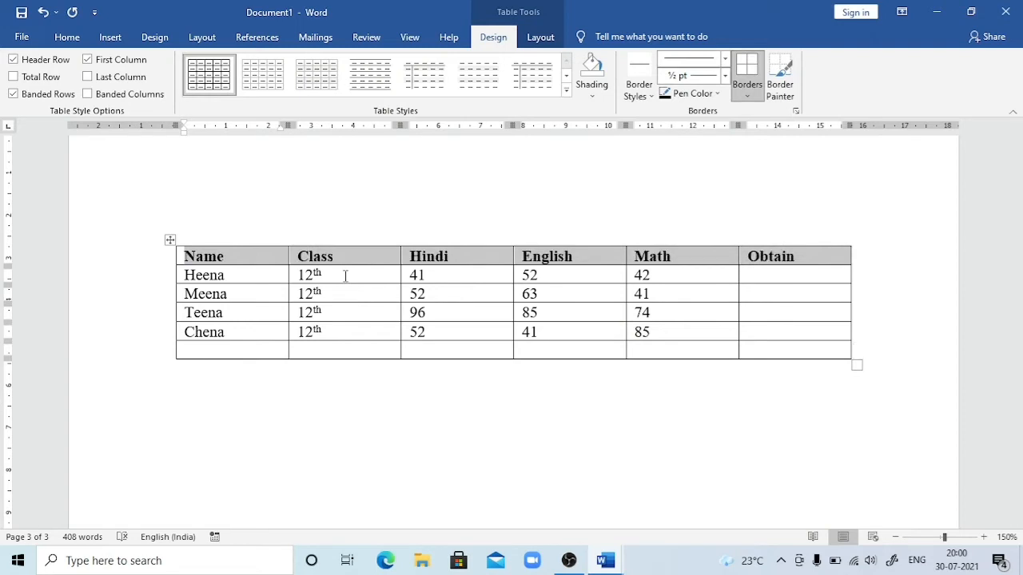
key("ctrl+e")
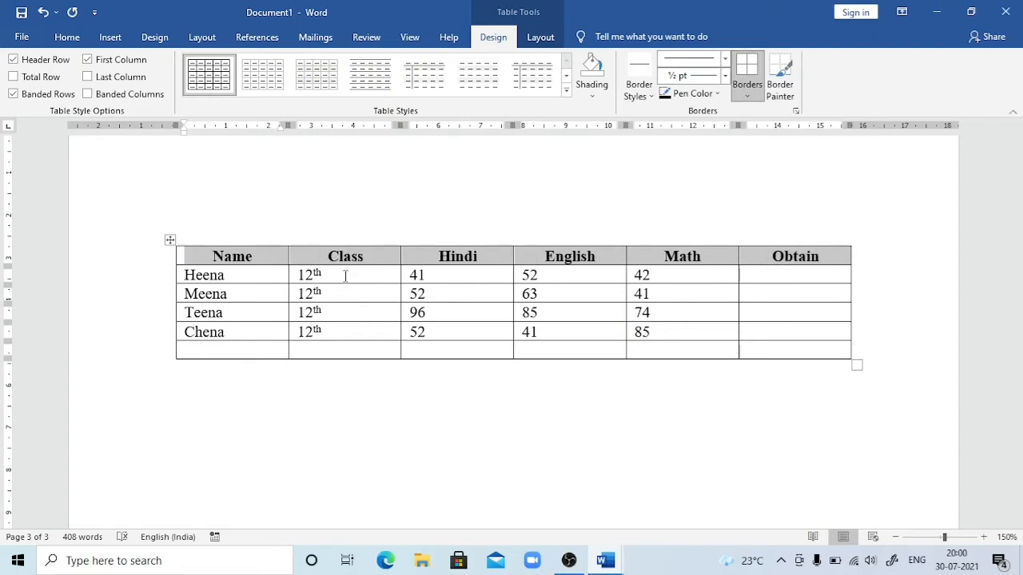
left_click(419, 273)
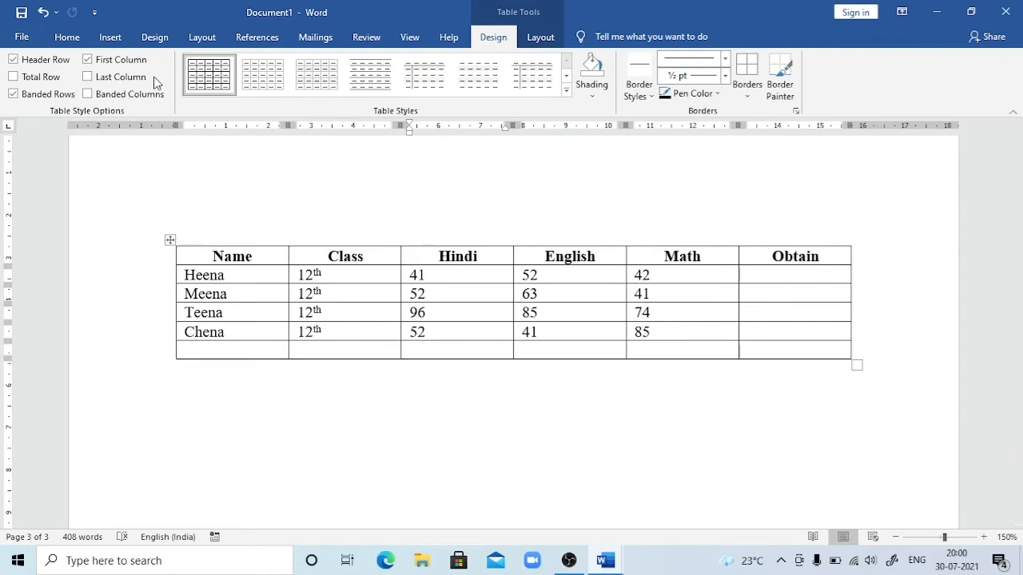
Set the new table's header row, from Name to Obtain, to repeat on every page the table spans.
left_click(112, 40)
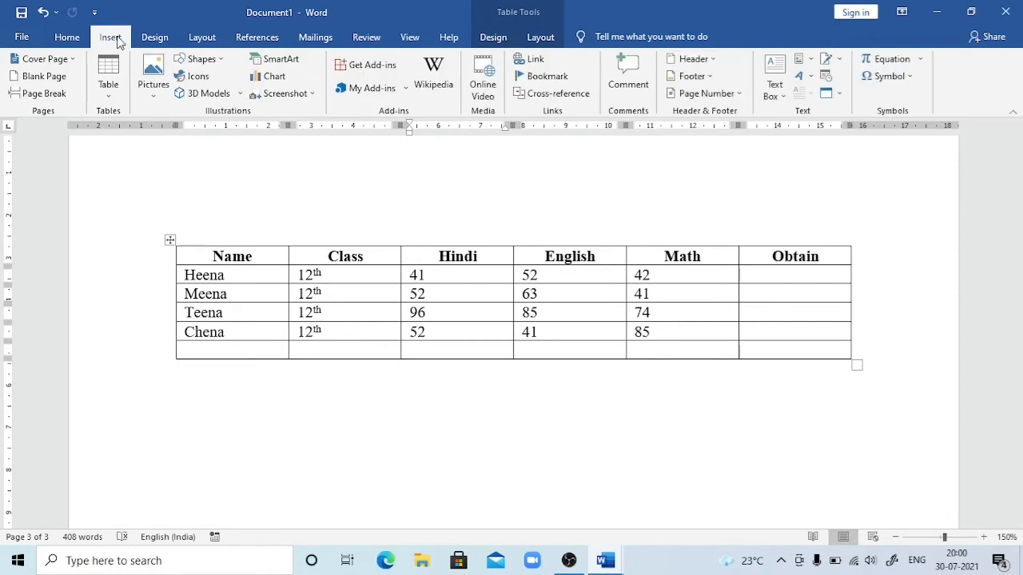
left_click(342, 278)
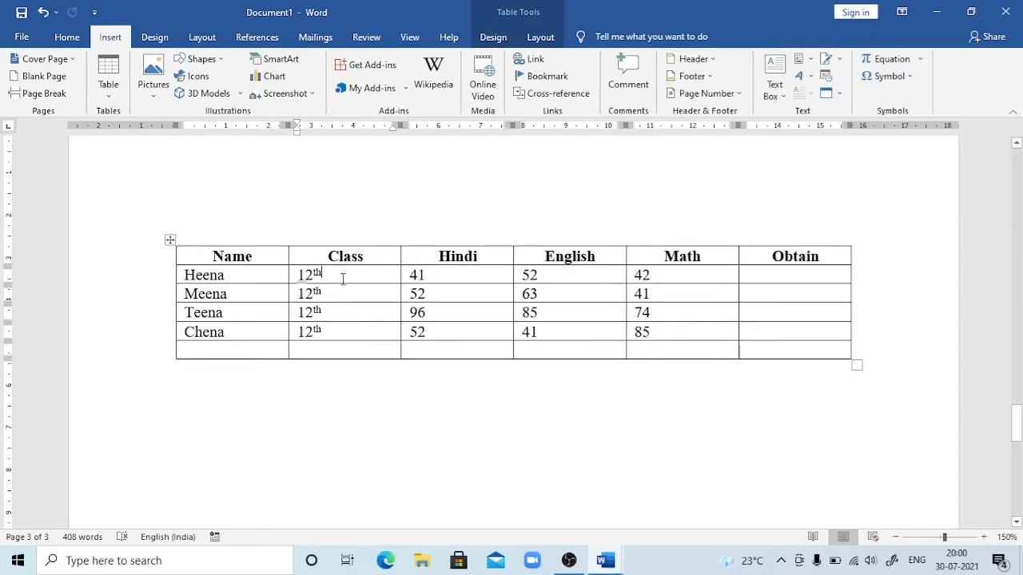
left_click(534, 40)
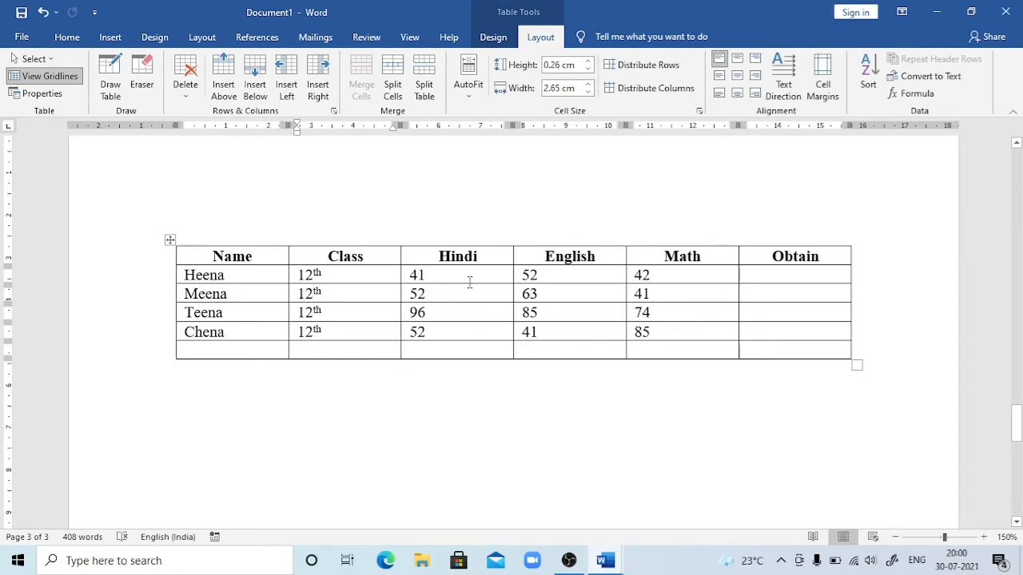
left_click(242, 257)
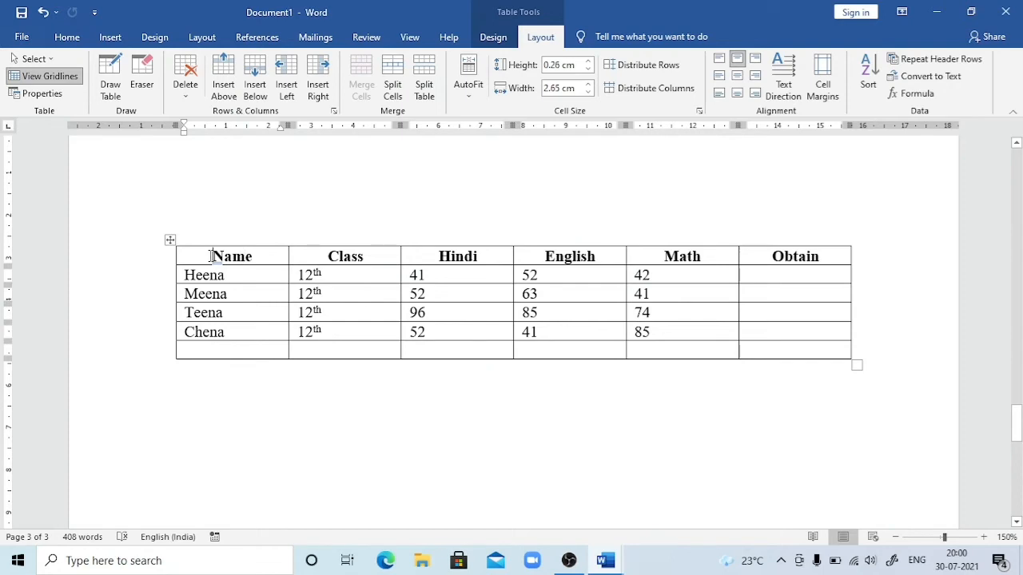
key("shift+Right")
key("shift+Right")
key("shift+Right")
key("shift+Right")
key("shift+Right")
key("shift+Right")
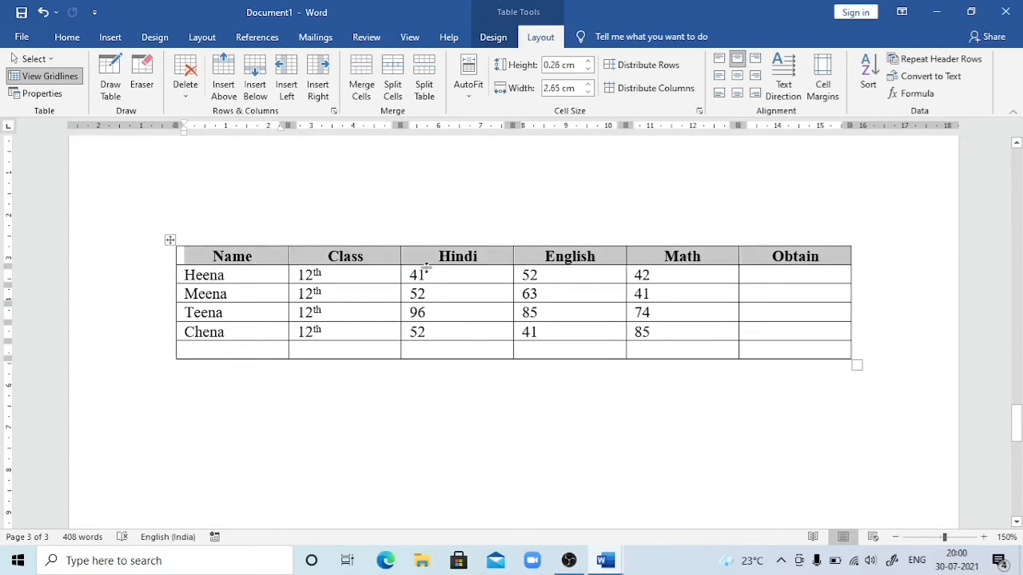
left_click(939, 62)
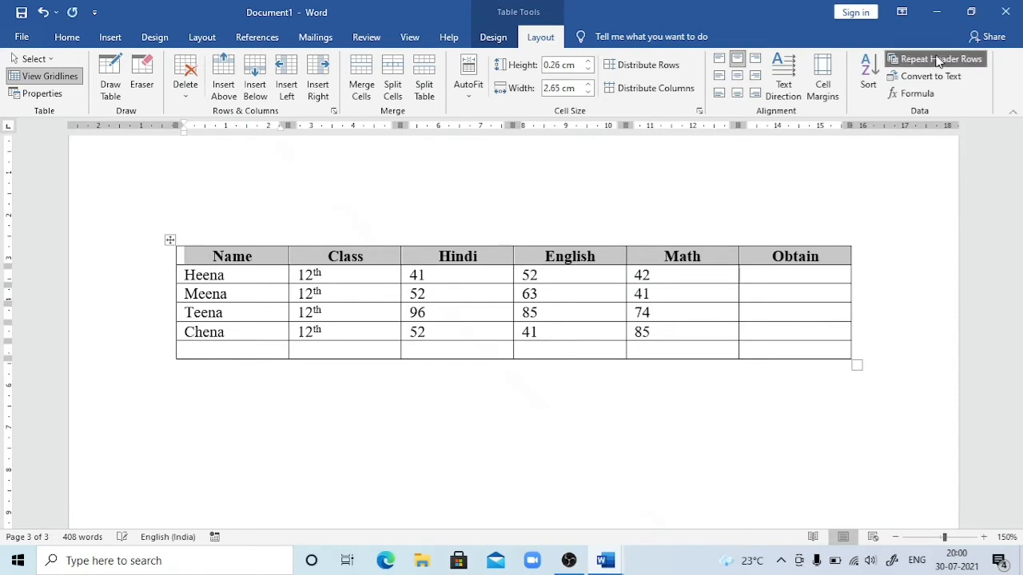
Extend the student marks table with empty rows below the last student until it continues onto page 4.
key("Tab")
key("Tab")
key("Tab")
key("Tab")
key("Tab")
key("Tab")
key("Tab")
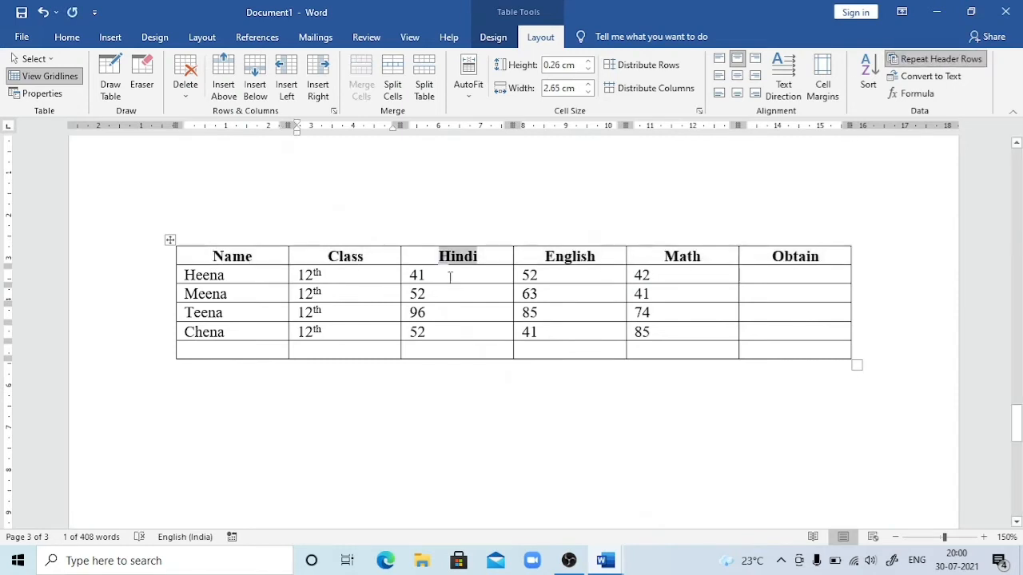
key("Tab")
key("Tab")
key("Tab")
key("Tab")
key("Tab")
key("Tab")
key("Tab")
key("Tab")
key("Tab")
key("Tab")
key("Tab")
key("Tab")
key("Tab")
key("Tab")
key("Tab")
key("Tab")
key("Tab")
key("Tab")
key("Tab")
key("Tab")
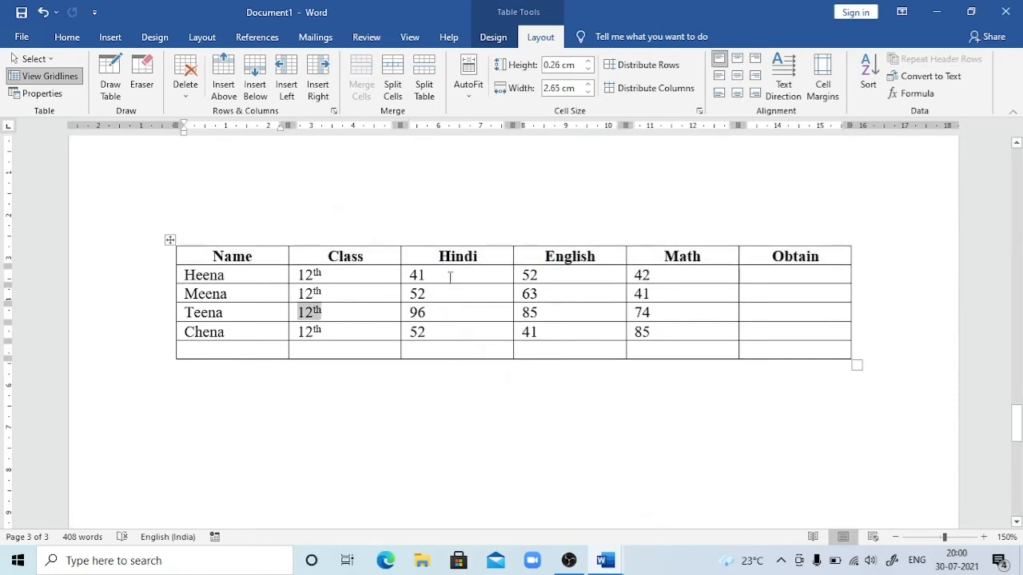
key("Tab")
key("Tab")
key("Tab")
key("Tab")
key("Tab")
key("Tab")
key("Tab")
key("Tab")
key("Tab")
key("Tab")
key("Tab")
key("Tab")
key("Tab")
key("Tab")
key("Tab")
key("Tab")
key("Tab")
key("Tab")
key("Tab")
key("Tab")
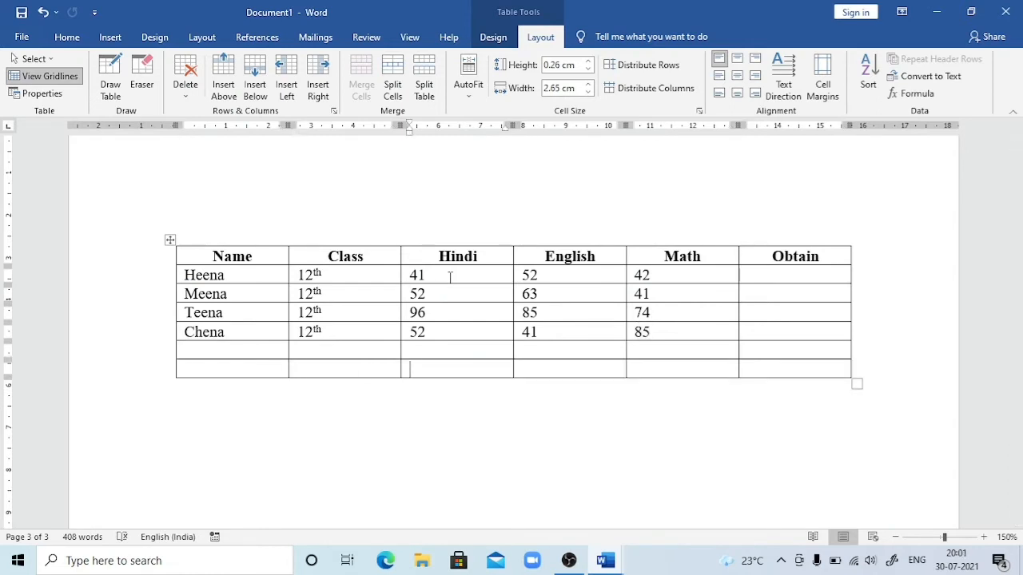
key("Tab")
key("Tab")
key("Tab")
key("Tab")
key("Tab")
key("Tab")
key("Tab")
key("Tab")
key("Tab")
key("Tab")
key("Tab")
key("Tab")
key("Tab")
key("Tab")
key("Tab")
key("Tab")
key("Tab")
key("Tab")
key("Tab")
key("Tab")
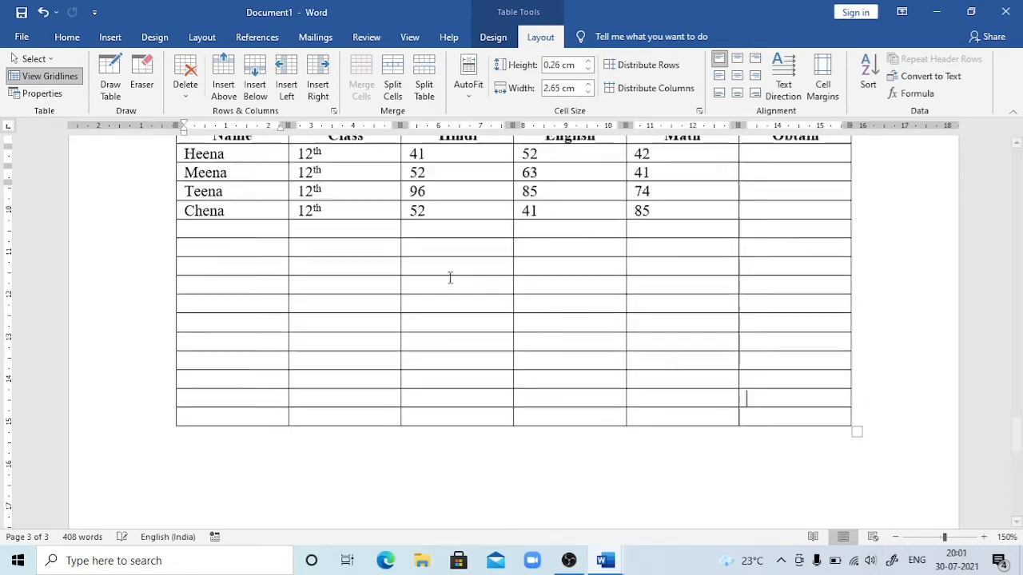
key("Tab")
key("Tab")
key("Tab")
key("Tab")
key("Tab")
key("Tab")
key("Tab")
key("Tab")
key("Tab")
key("Tab")
key("Tab")
key("Tab")
key("Tab")
key("Tab")
key("Tab")
key("Tab")
key("Tab")
key("Tab")
key("Tab")
key("Tab")
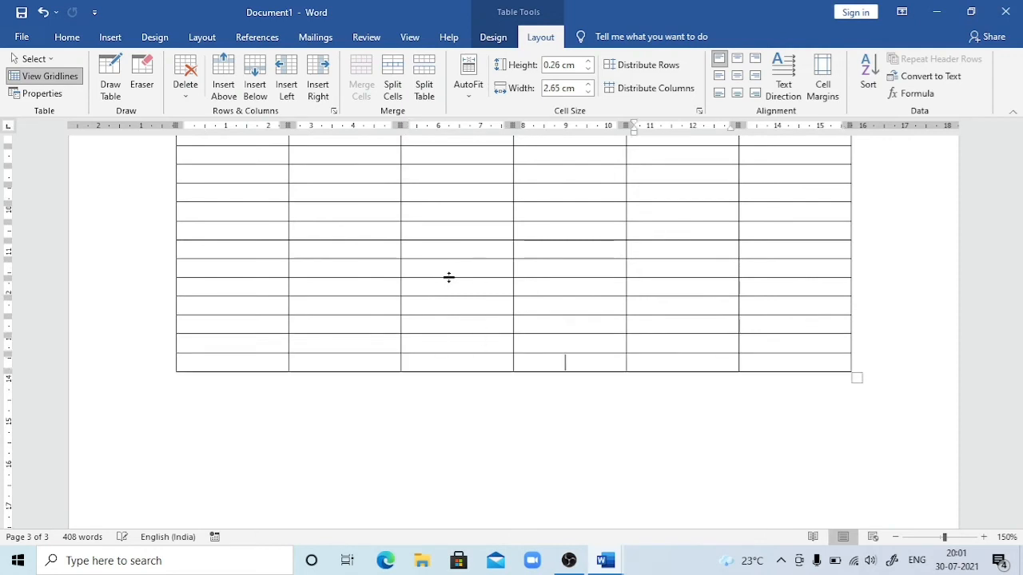
key("Tab")
key("Tab")
key("Tab")
key("Tab")
key("Tab")
key("Tab")
key("Tab")
key("Tab")
key("Tab")
key("Tab")
key("Tab")
key("Tab")
key("Tab")
key("Tab")
key("Tab")
key("Tab")
key("Tab")
key("Tab")
key("Tab")
key("Tab")
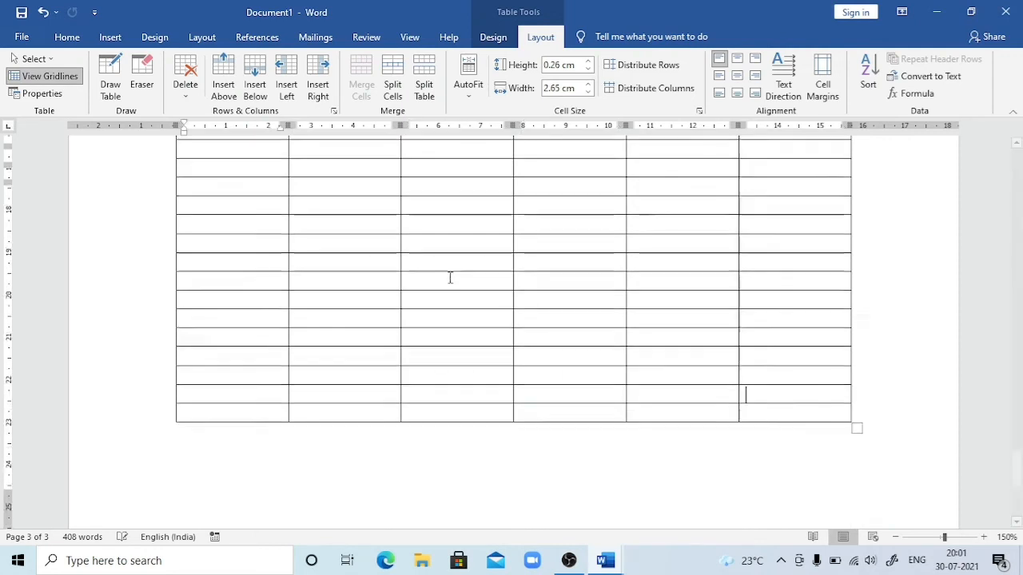
key("Tab")
key("Tab")
key("Tab")
key("Tab")
key("Tab")
key("Tab")
key("Tab")
key("Tab")
key("Tab")
key("Tab")
key("Tab")
key("Tab")
key("Tab")
key("Tab")
key("Tab")
key("Tab")
key("Tab")
key("Tab")
key("Tab")
key("Tab")
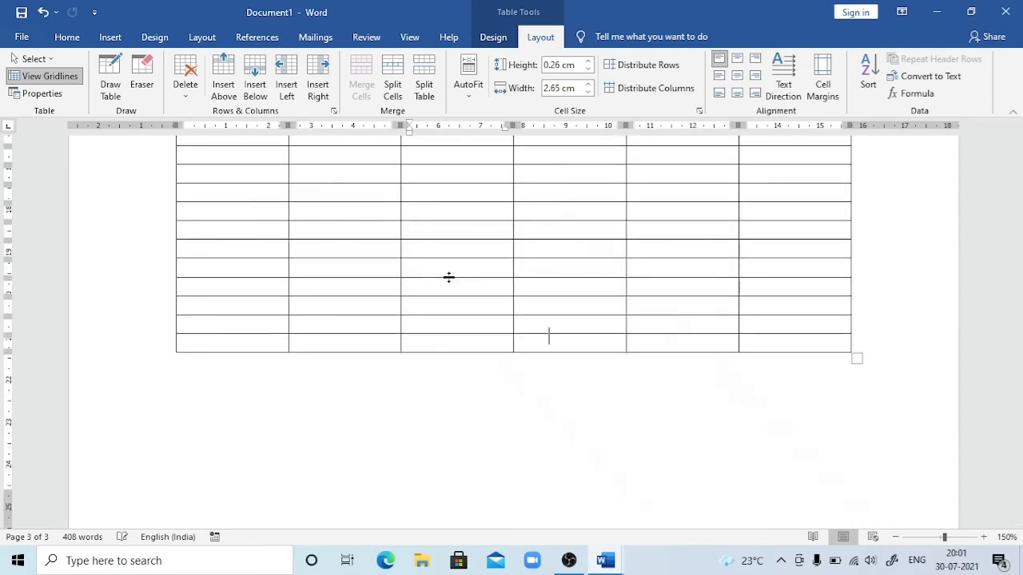
key("Tab")
key("Tab")
key("Tab")
key("Tab")
key("Tab")
key("Tab")
key("Tab")
key("Tab")
key("Tab")
key("Tab")
key("Tab")
key("Tab")
key("Tab")
key("Tab")
key("Tab")
key("Tab")
key("Tab")
key("Tab")
key("Tab")
key("Tab")
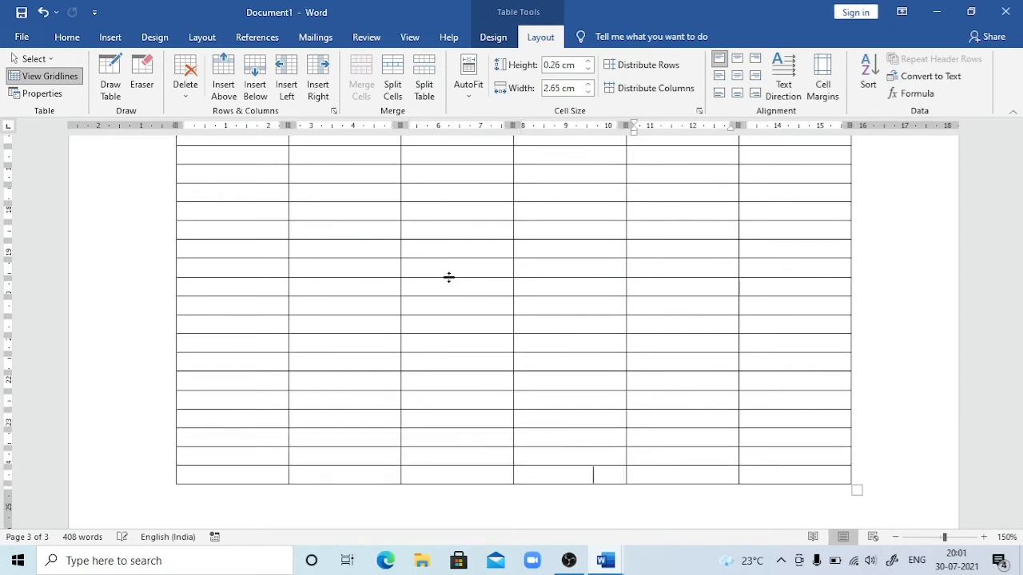
key("Tab")
key("Tab")
key("Tab")
key("Tab")
key("Tab")
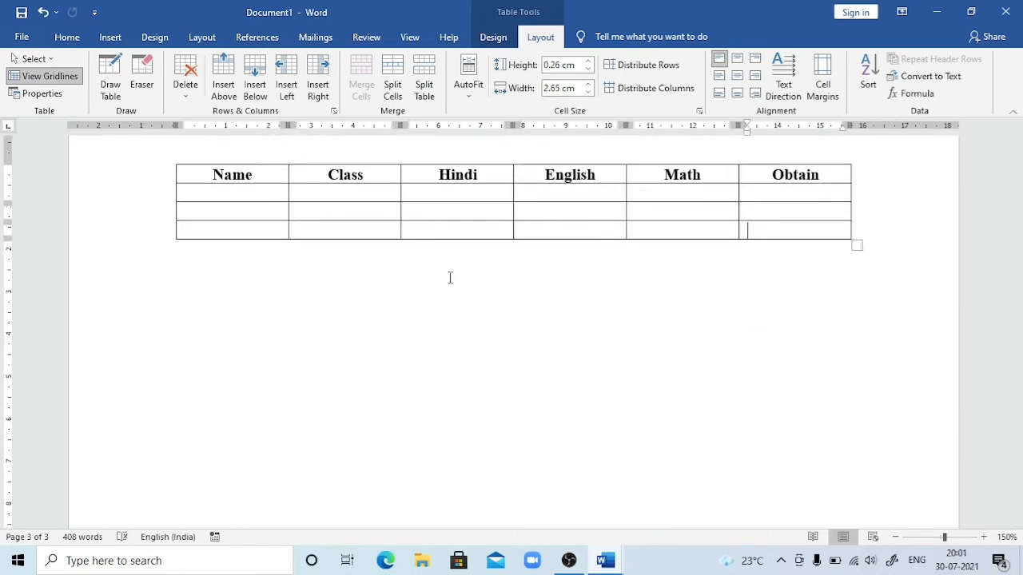
key("Up")
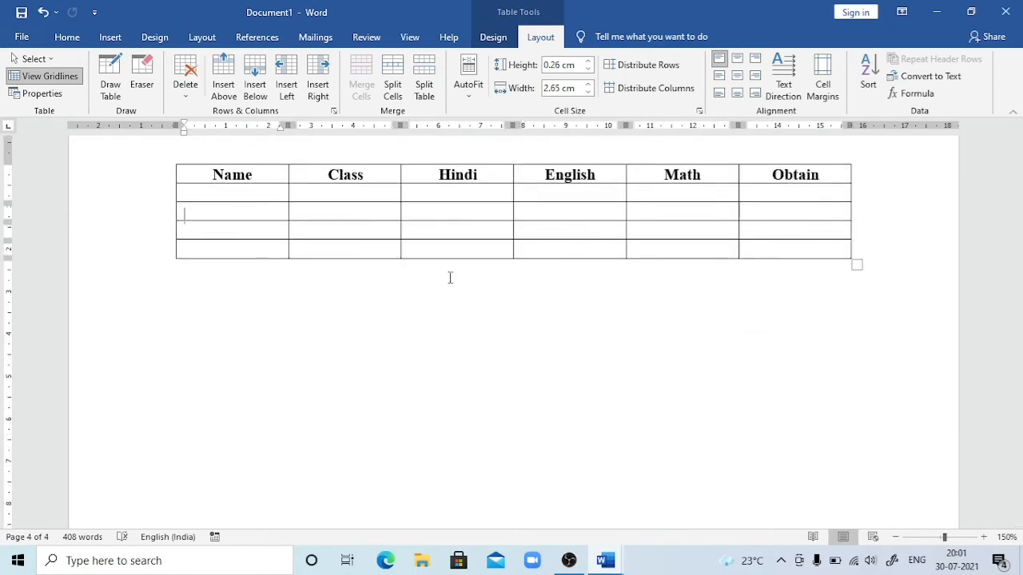
Examine the page break between pages 3 and 4 to check how the marks table's header row repeats.
scroll(450, 277, "up", 8)
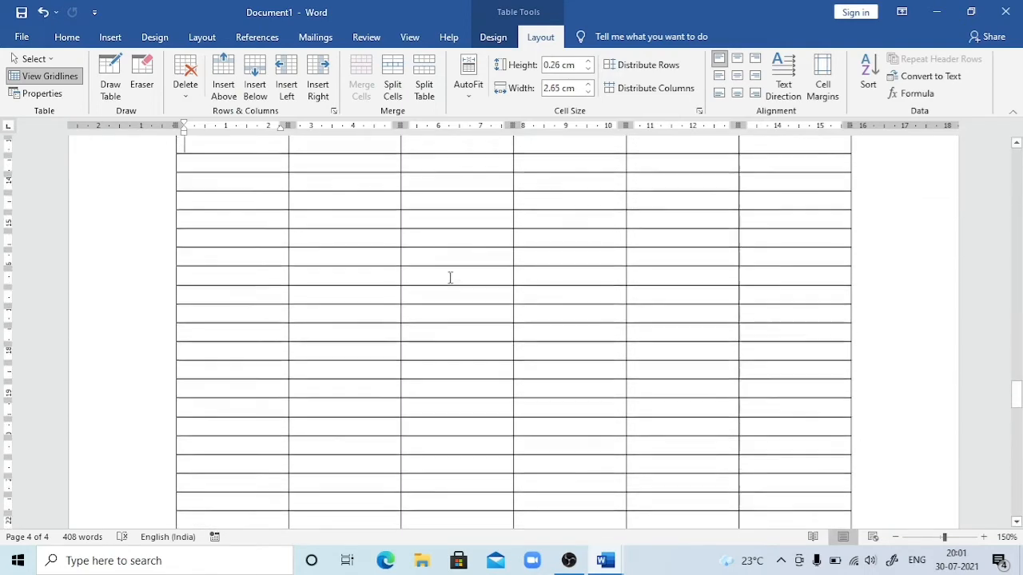
scroll(450, 277, "down", 6)
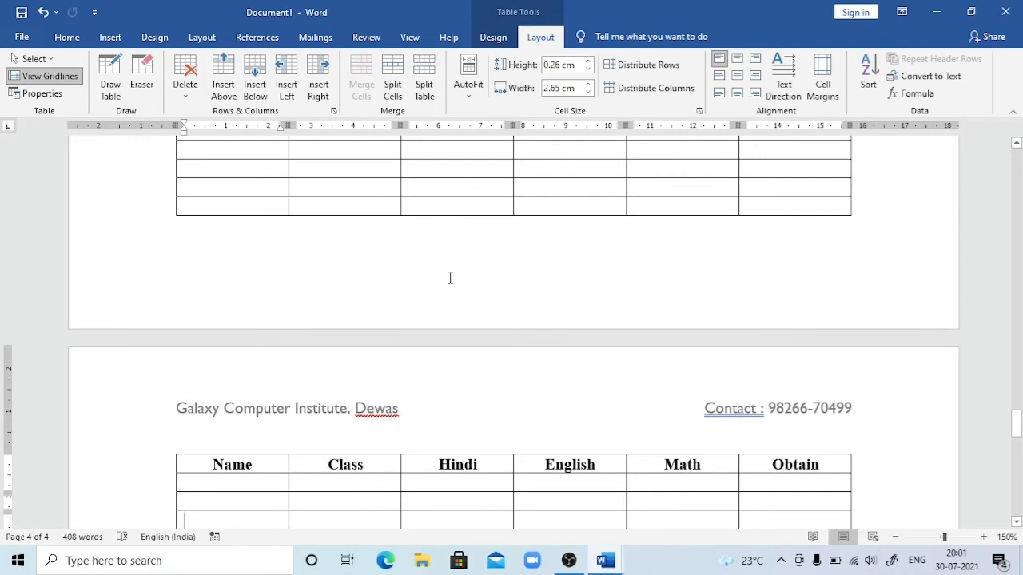
scroll(449, 277, "down", 2)
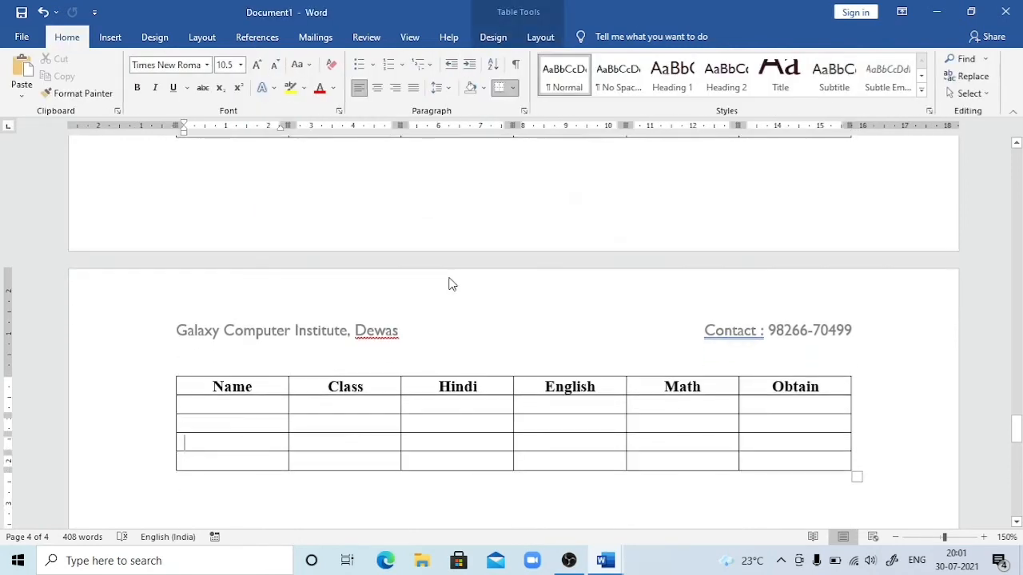
scroll(450, 281, "up", 1)
scroll(450, 277, "up", 10)
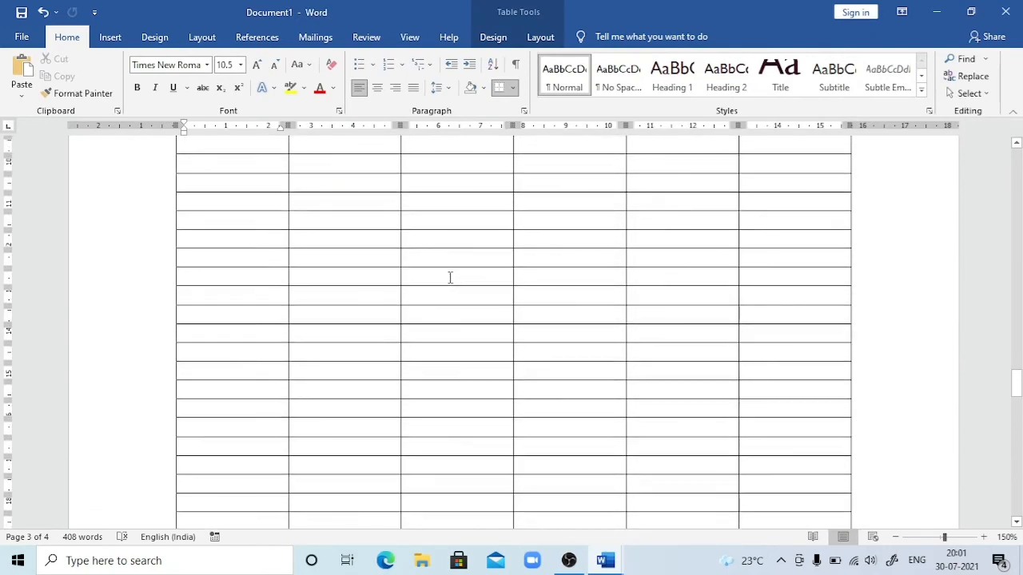
scroll(450, 277, "down", 8)
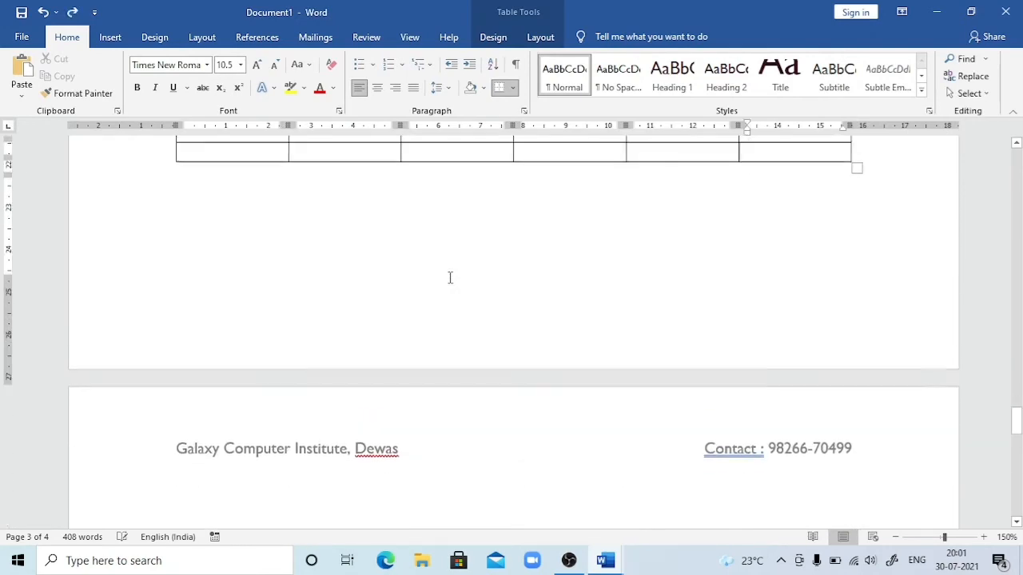
scroll(450, 277, "up", 3)
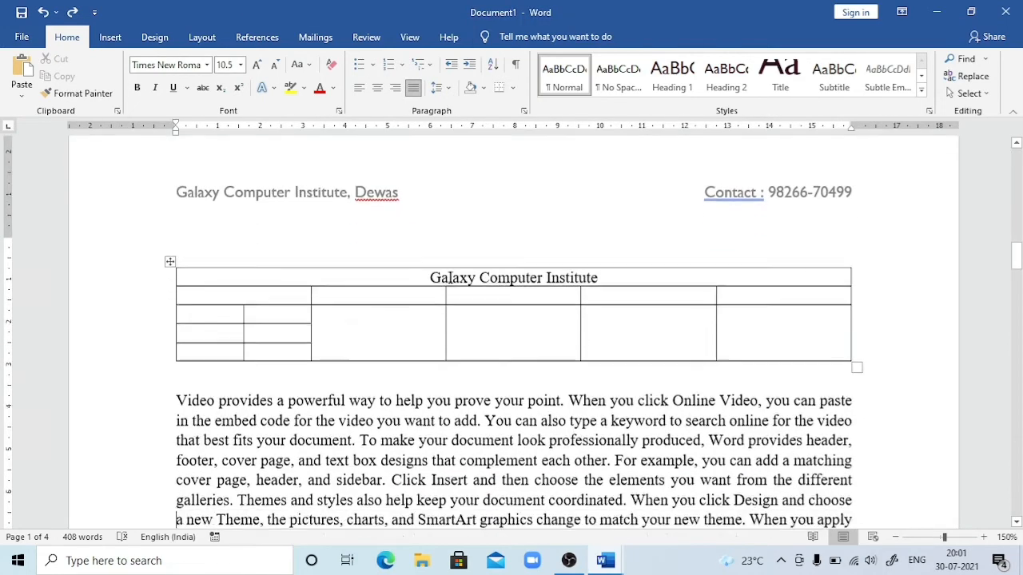
Check the Repeat Header Rows setting for the header row, from Name to Obtain, of the marks table on page 3.
scroll(450, 278, "down", 1)
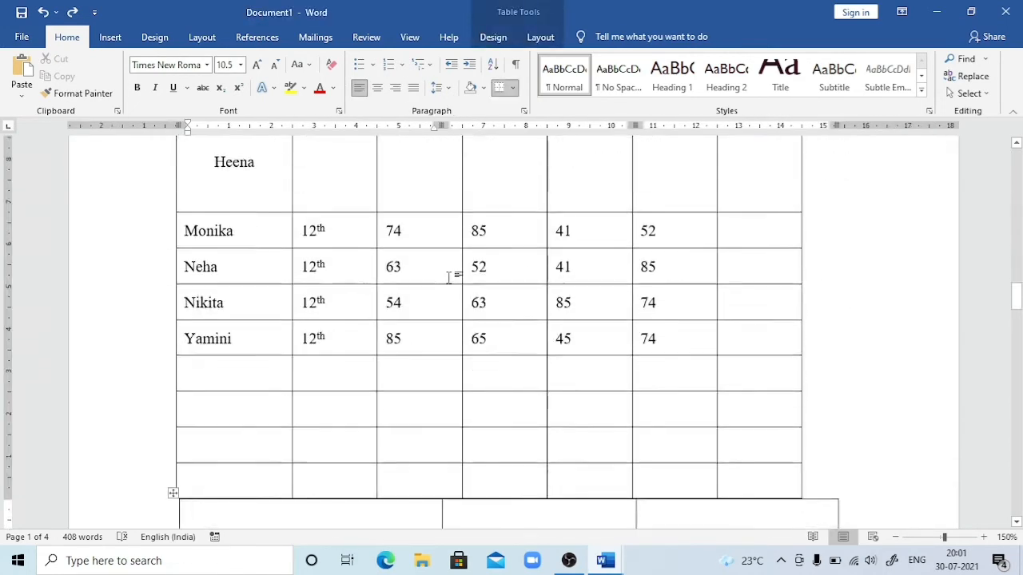
scroll(450, 278, "down", 2)
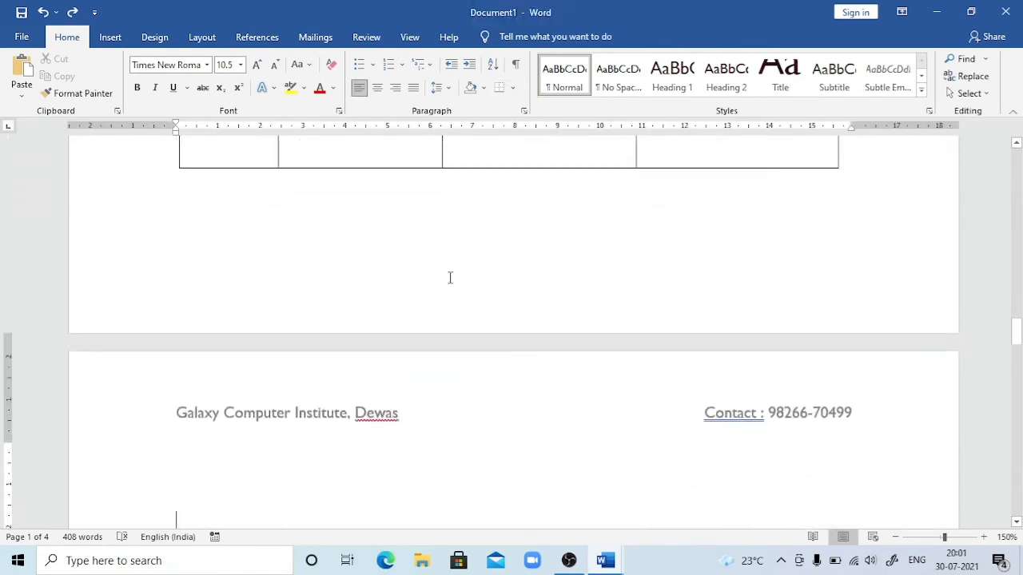
key("Down")
key("Down")
key("Down")
key("Down")
key("Down")
key("Down")
key("Down")
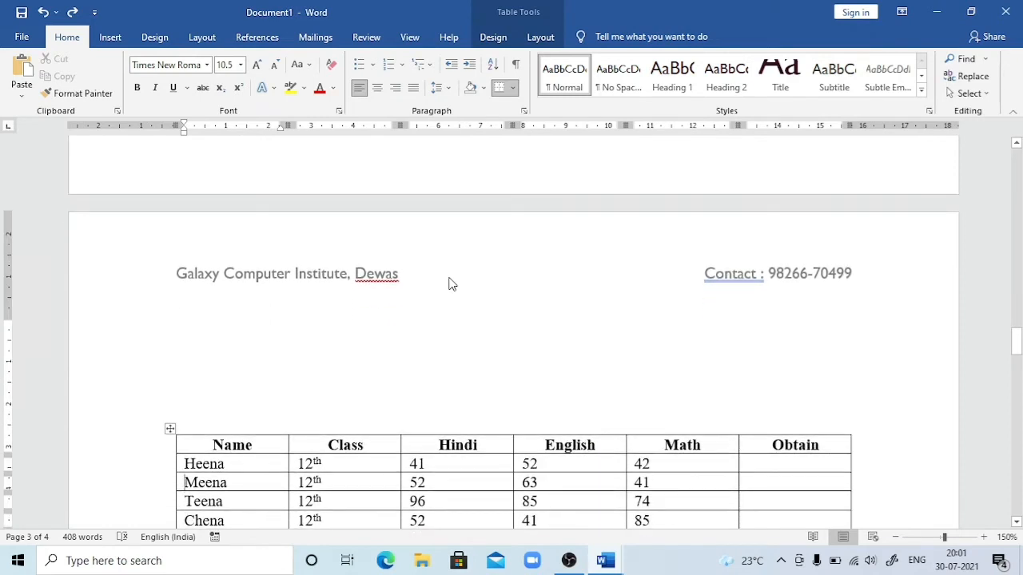
key("Up")
key("shift+Right")
key("shift+Right")
key("shift+Right")
key("shift+Right")
key("shift+Right")
key("shift+Right")
key("shift+Right")
key("shift+Right")
key("shift+Right")
key("shift+Right")
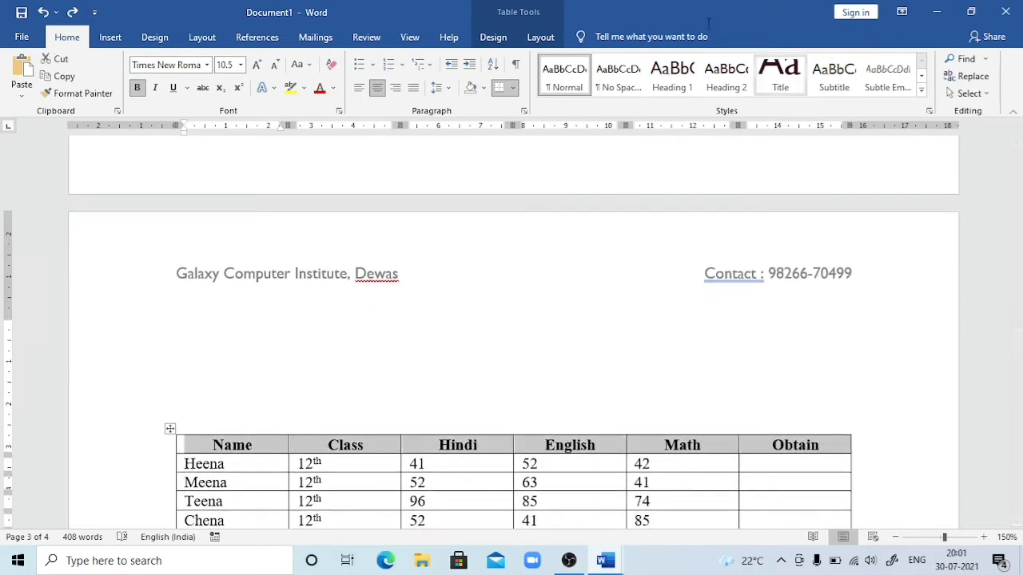
left_click(541, 38)
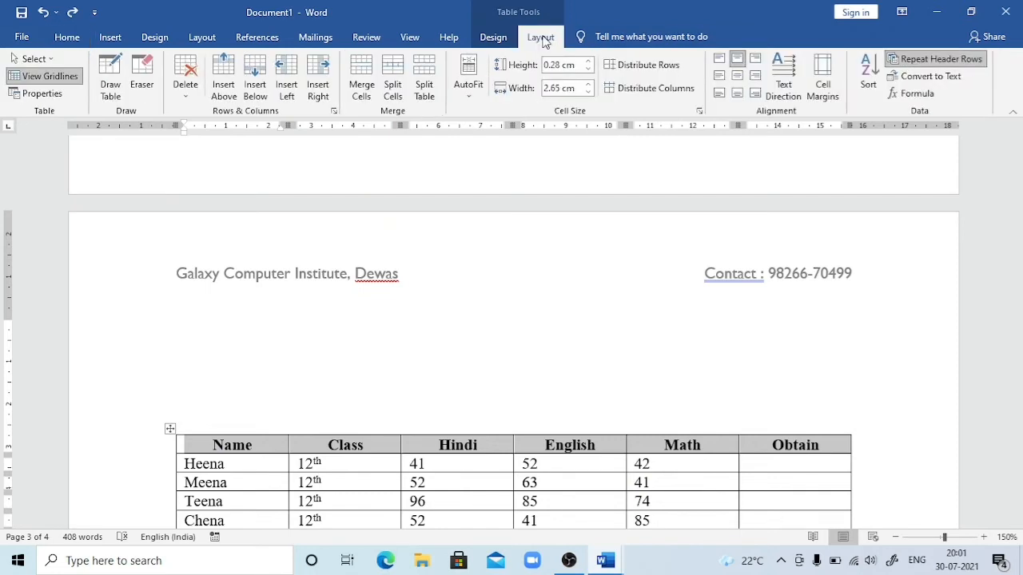
left_click(955, 64)
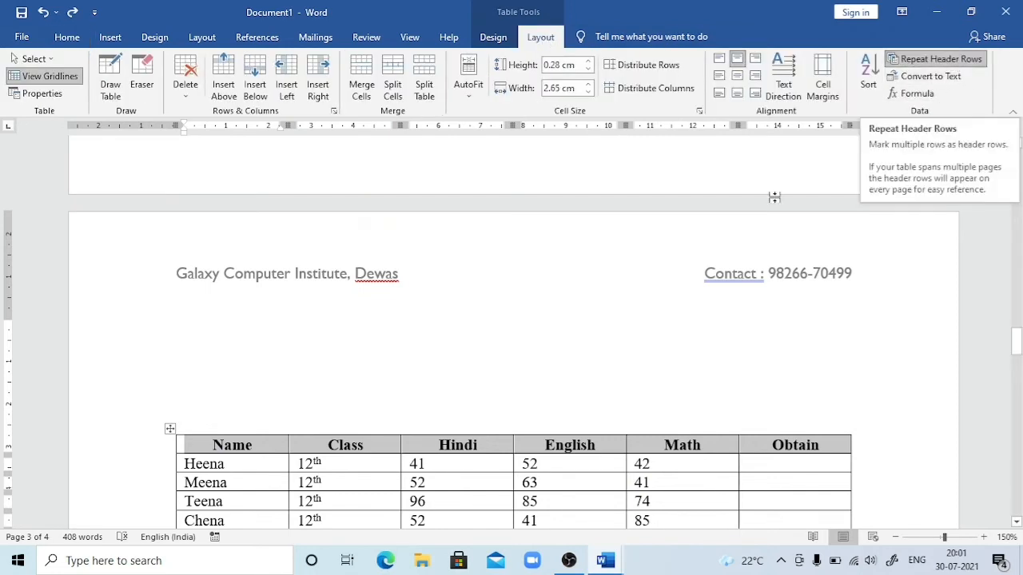
Check whether Repeat Header Rows is available for the rows below the marks table's header.
left_click(308, 463)
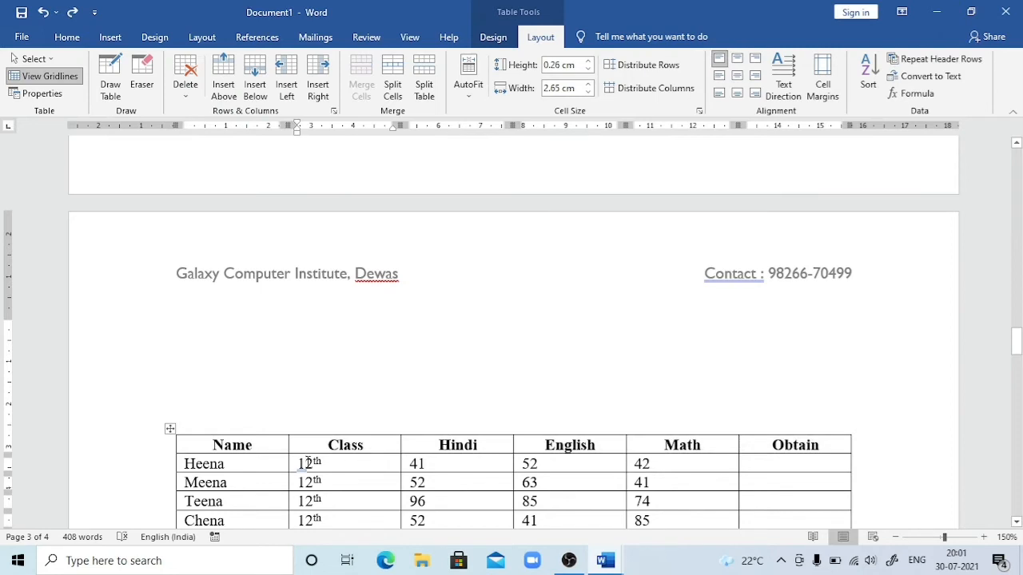
key("Down")
key("Down")
key("Down")
key("Down")
key("Down")
key("Down")
key("Down")
key("Down")
key("Down")
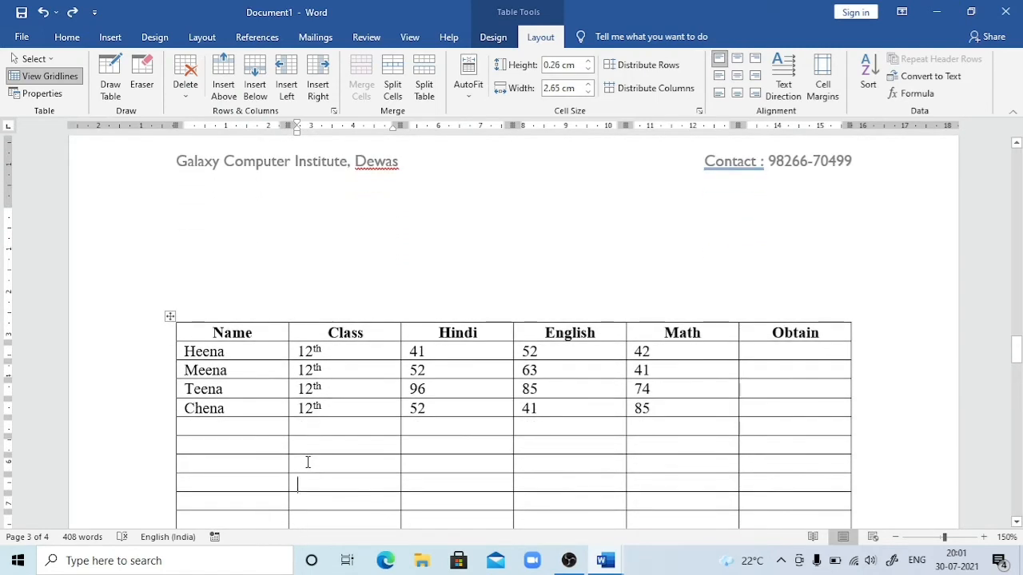
key("Up")
key("Up")
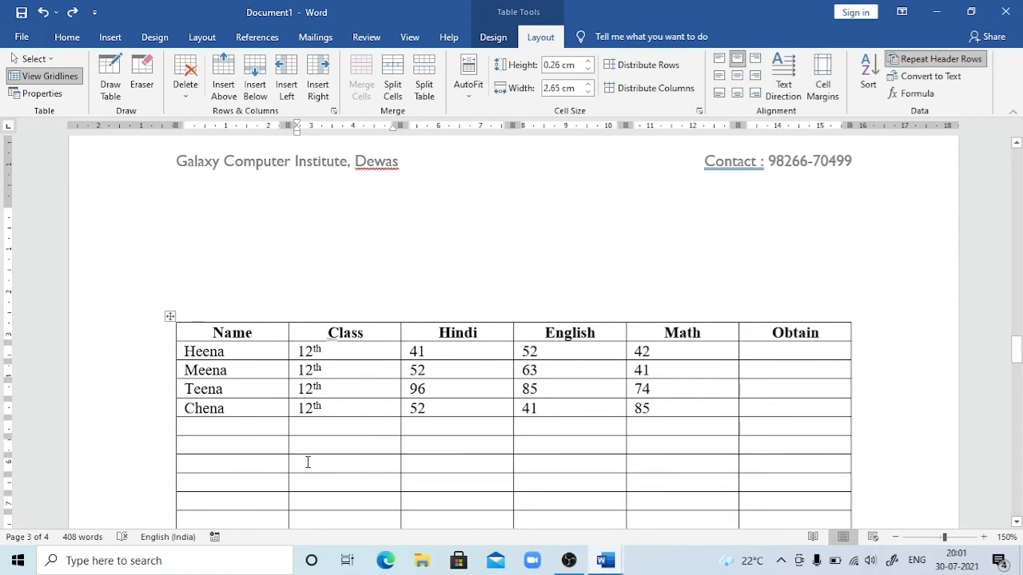
Convert the page 3 marks table to text, using # as the custom separator.
left_click(424, 423)
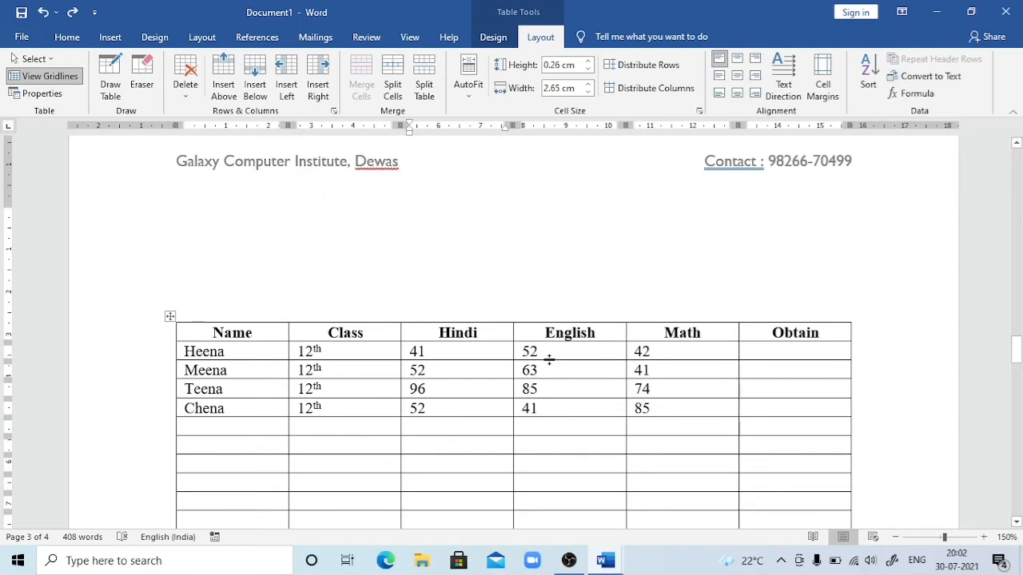
left_click(923, 78)
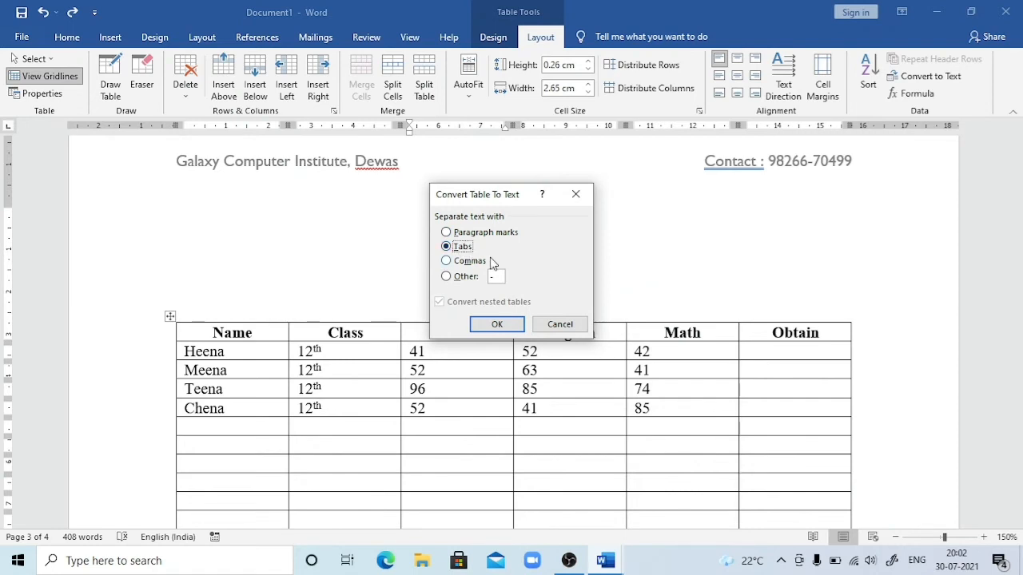
left_click(446, 278)
left_click(499, 324)
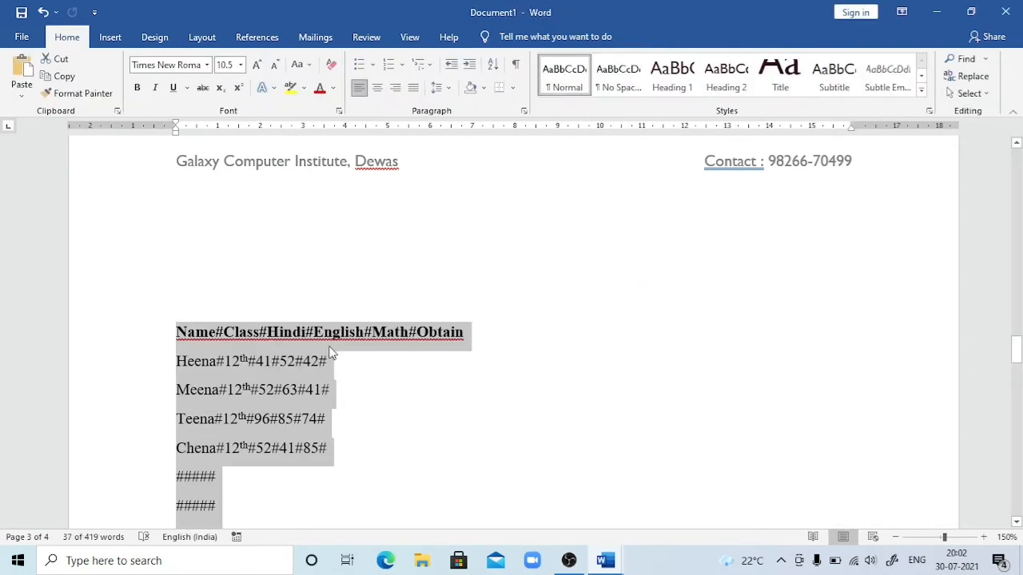
left_click(330, 346)
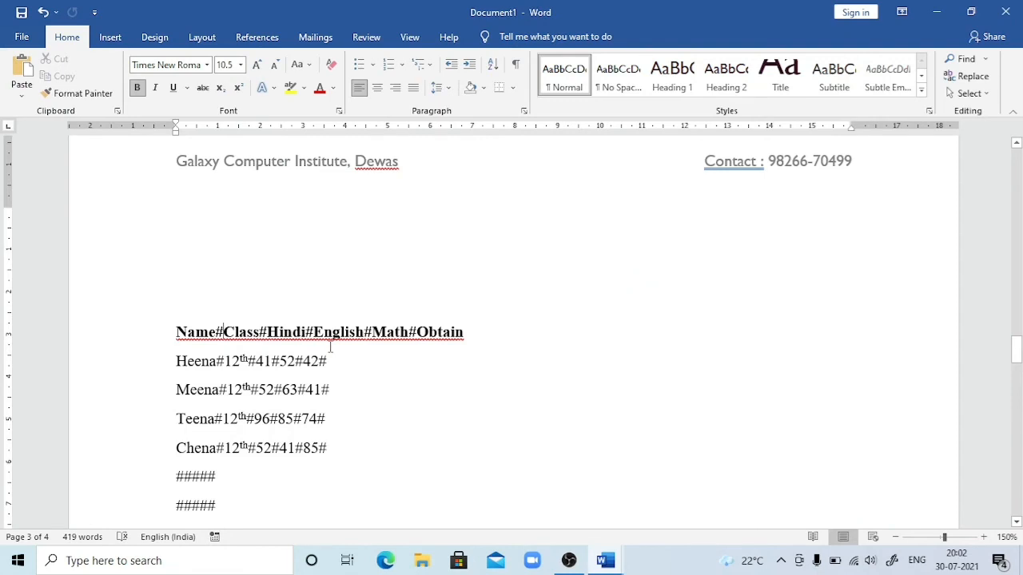
key("Down")
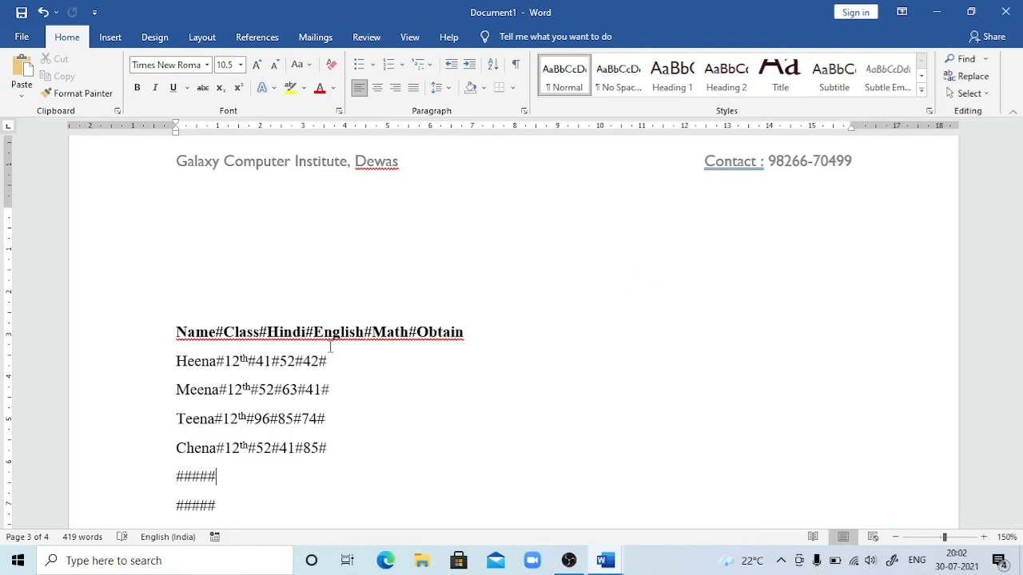
Delete all the ##### lines from below the last student's line to the end of the document.
scroll(330, 346, "up", 5)
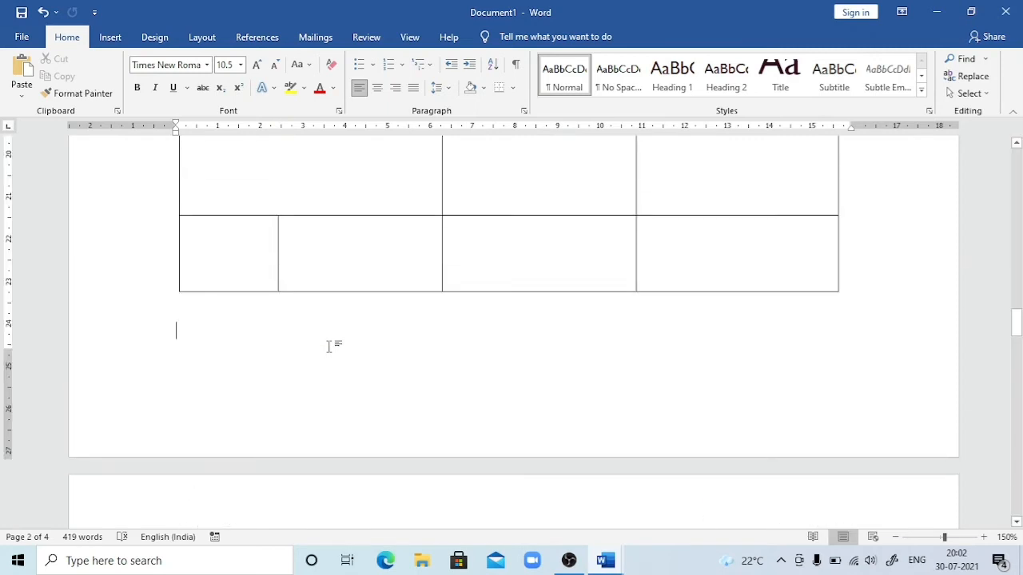
key("Page_Down")
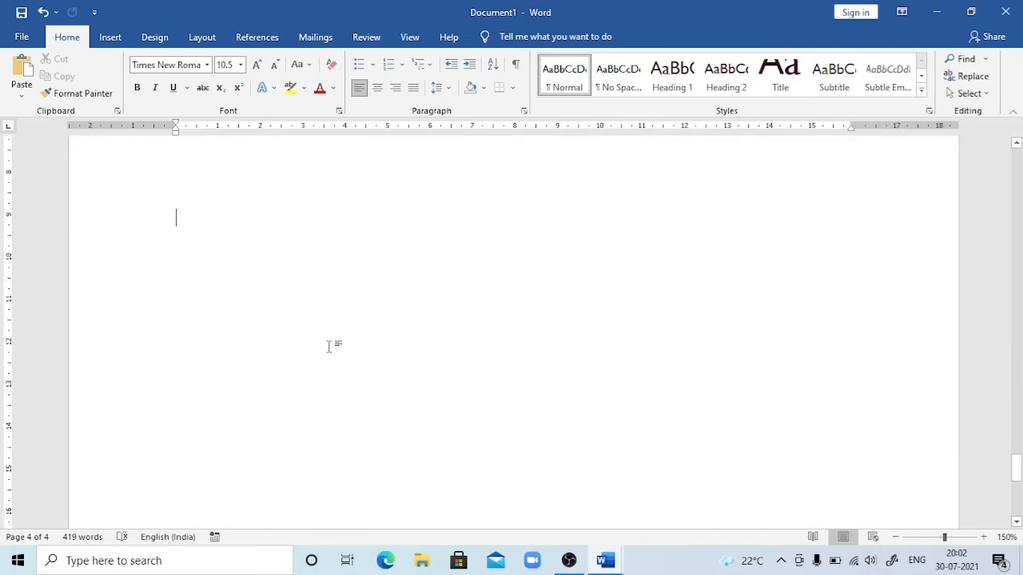
key("Up")
key("Up")
key("Up")
key("Up")
key("Up")
key("Up")
key("Up")
key("Up")
key("Up")
key("Up")
key("Up")
key("Up")
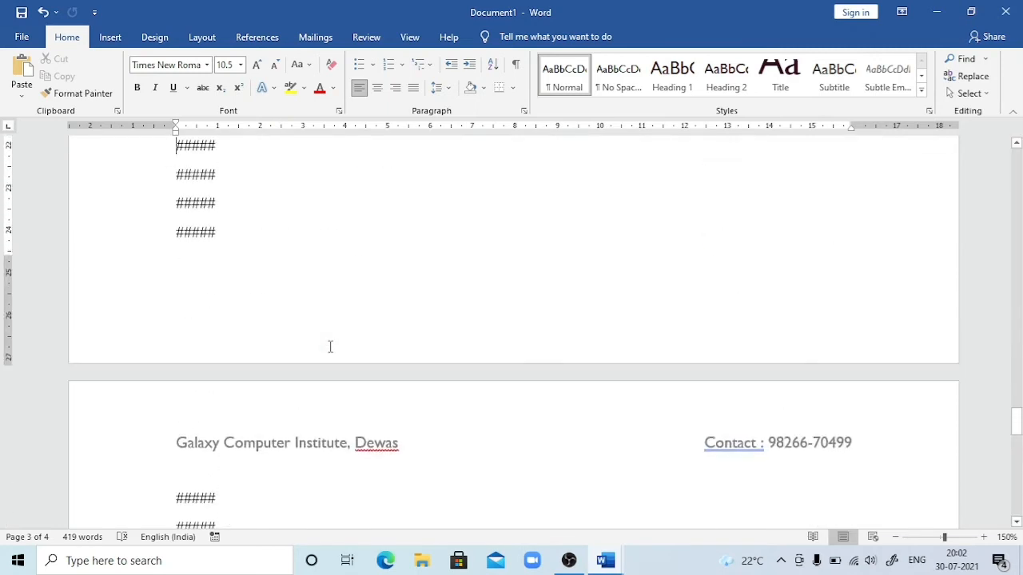
key("Up")
key("Up")
key("Up")
key("Up")
key("Up")
key("Up")
key("Up")
key("Up")
key("Up")
key("Up")
key("Up")
key("Up")
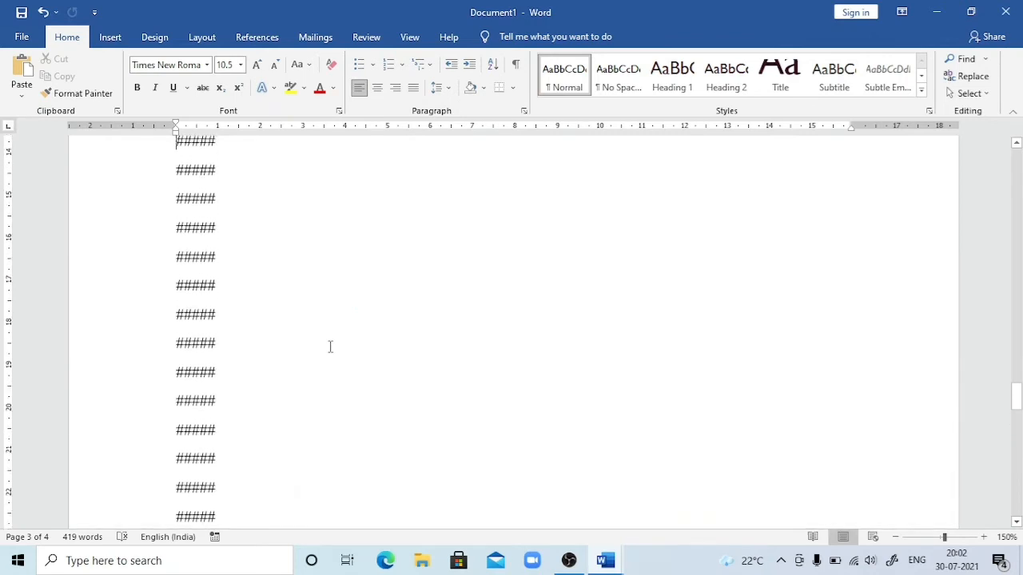
key("Up")
key("Up")
key("Up")
key("Up")
key("Up")
key("Up")
key("Up")
key("Up")
key("Up")
key("Up")
key("Up")
key("Up")
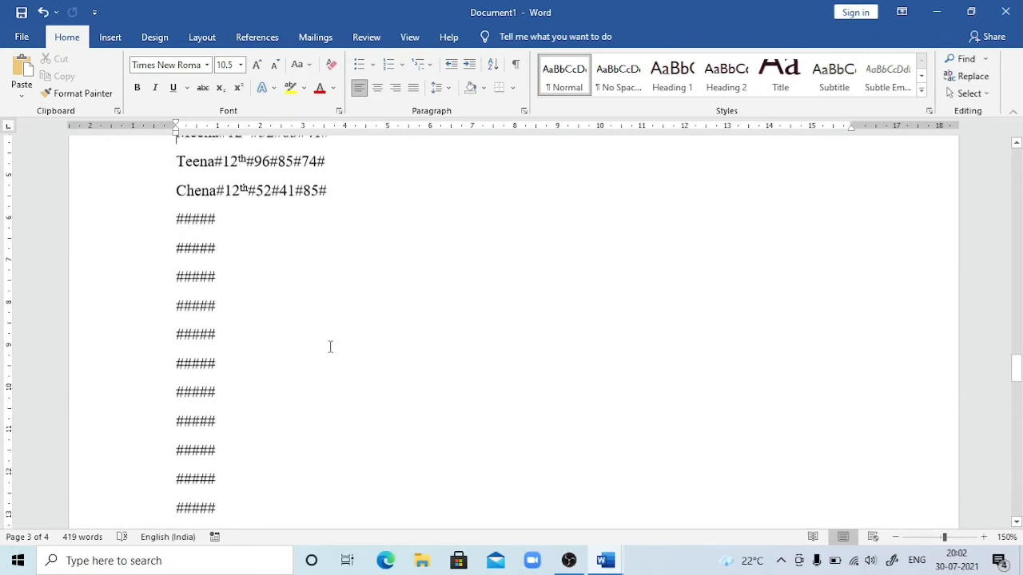
key("Down")
key("Down")
key("Down")
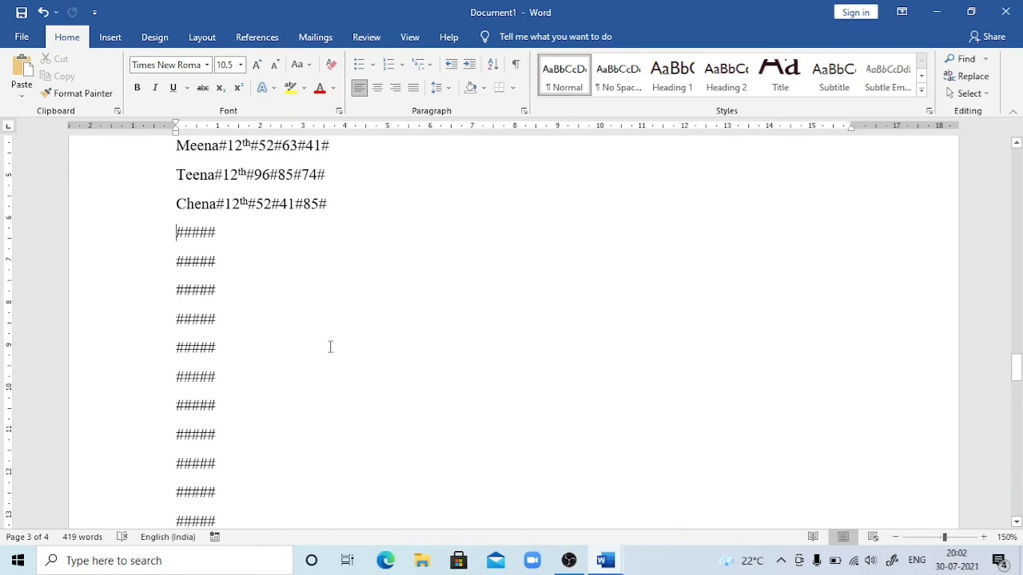
key("ctrl+shift+End")
key("Delete")
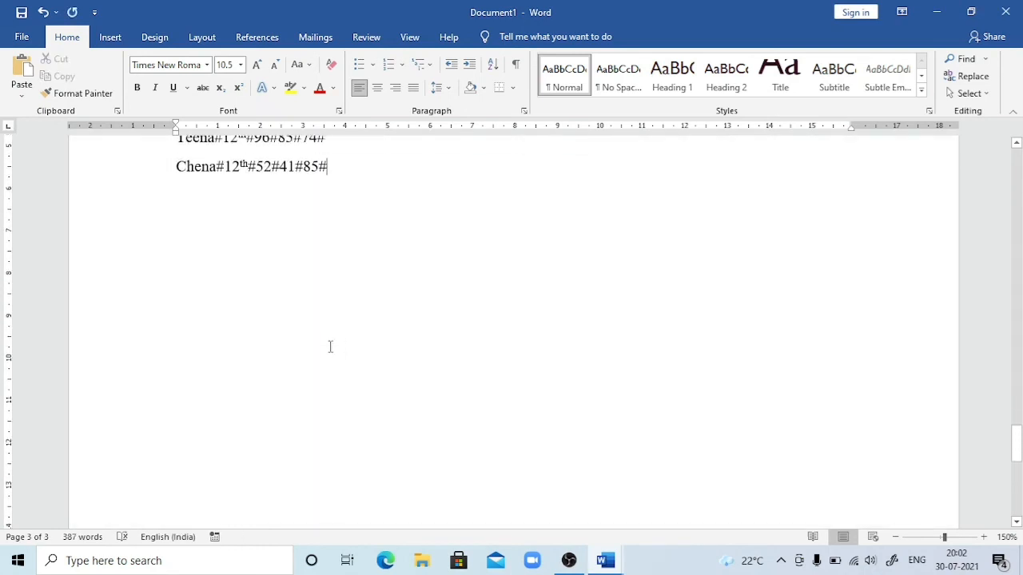
Convert the #-separated header and student lines into a table with 6 columns, automatic fixed column width and # as the separator.
scroll(329, 349, "up", 5)
key("Down")
key("Down")
key("Down")
key("Down")
key("Down")
key("Down")
key("Down")
key("Down")
key("Down")
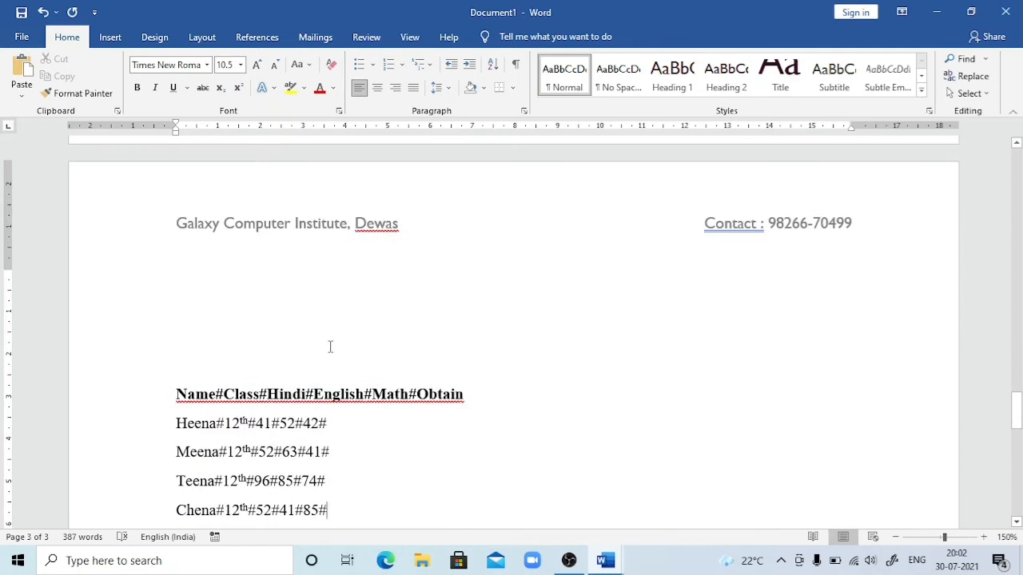
left_click(177, 393)
key("shift+Down")
key("shift+Down")
key("shift+Down")
key("shift+Down")
key("shift+Down")
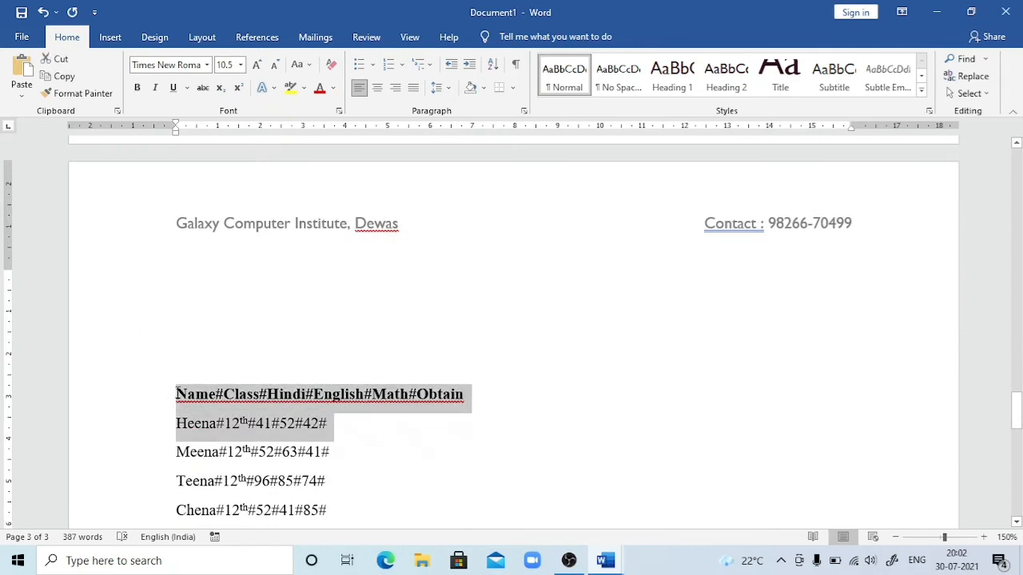
key("shift+Up")
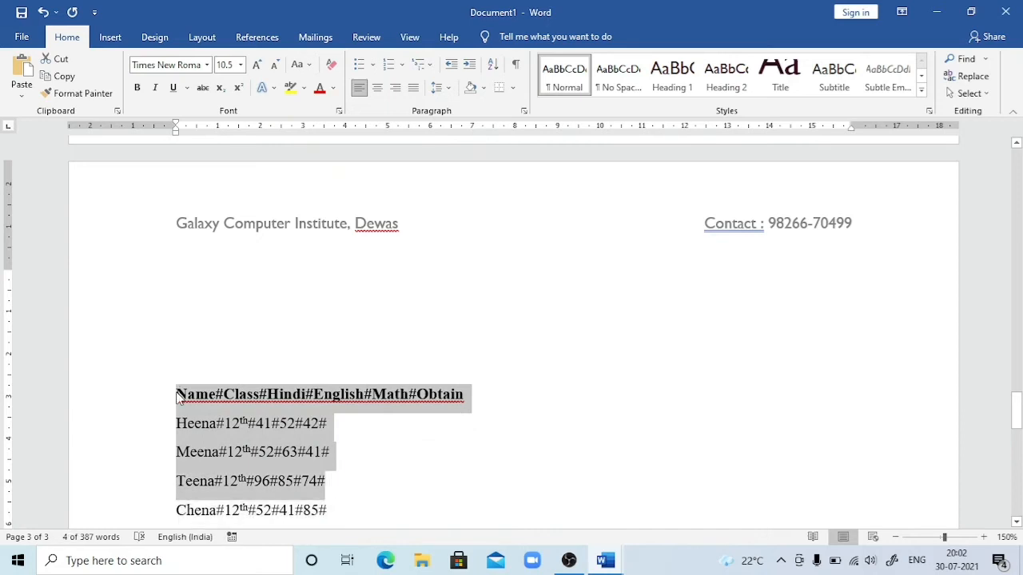
key("shift+Down")
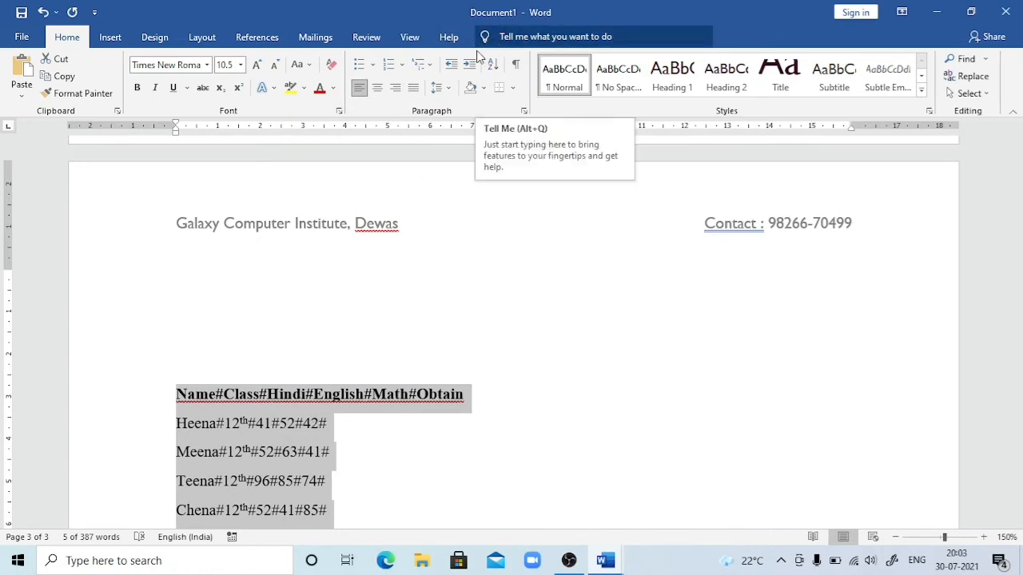
left_click(110, 37)
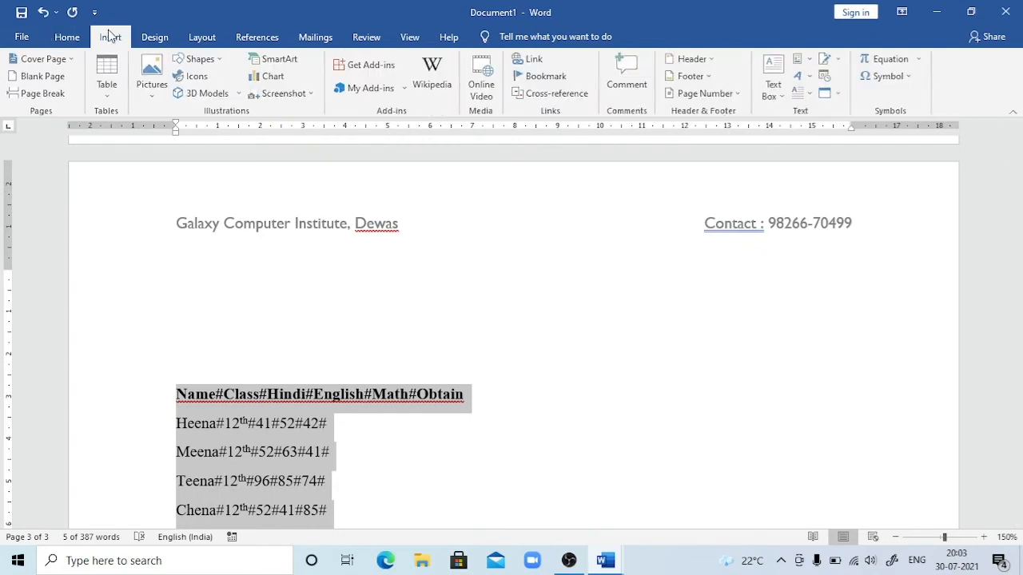
left_click(107, 94)
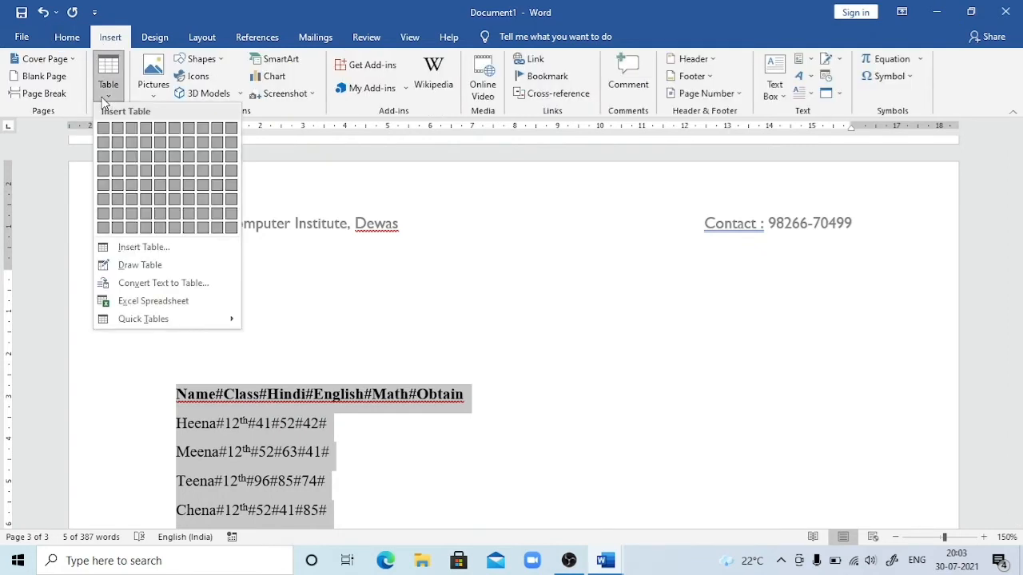
left_click(163, 283)
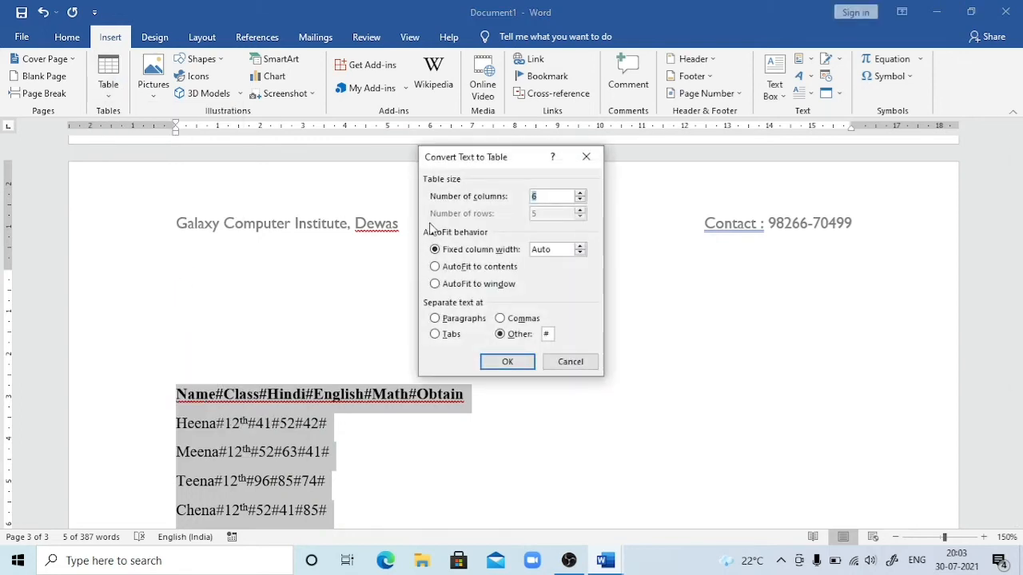
left_click(507, 362)
left_click(499, 362)
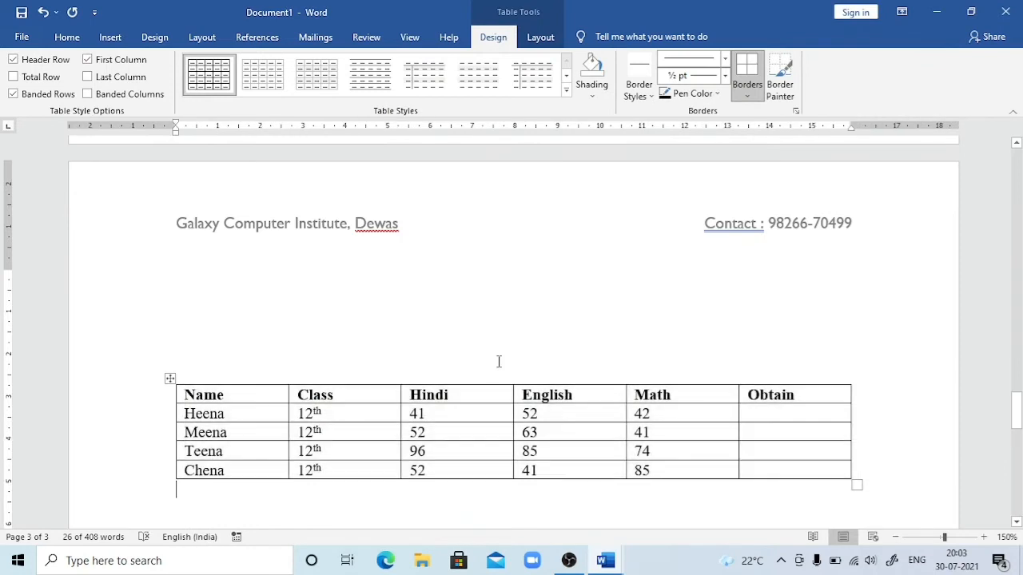
Add one empty row below the last student in the converted marks table.
key("Up")
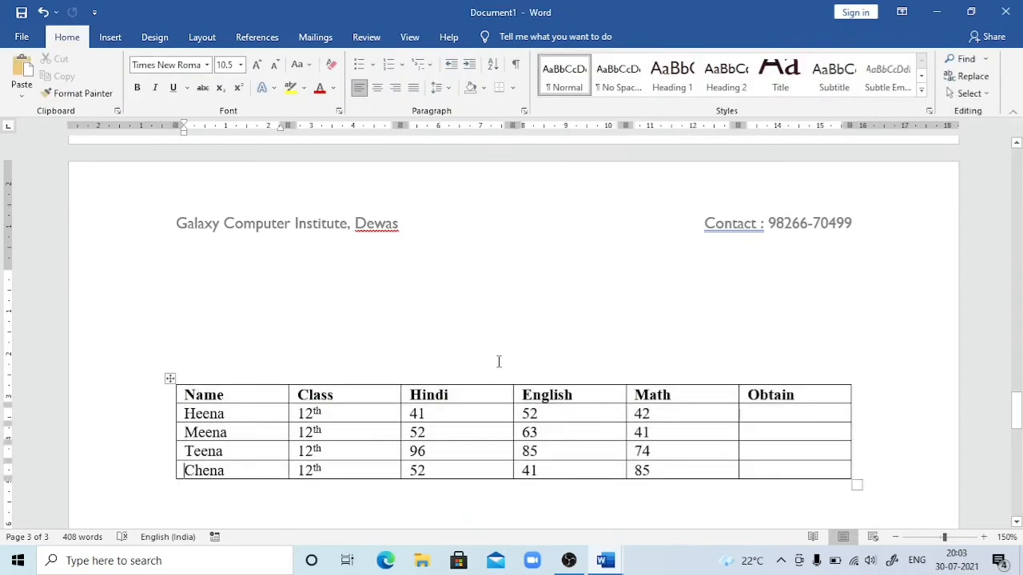
key("Tab")
key("Tab")
key("Tab")
key("Tab")
key("Tab")
key("Tab")
key("Tab")
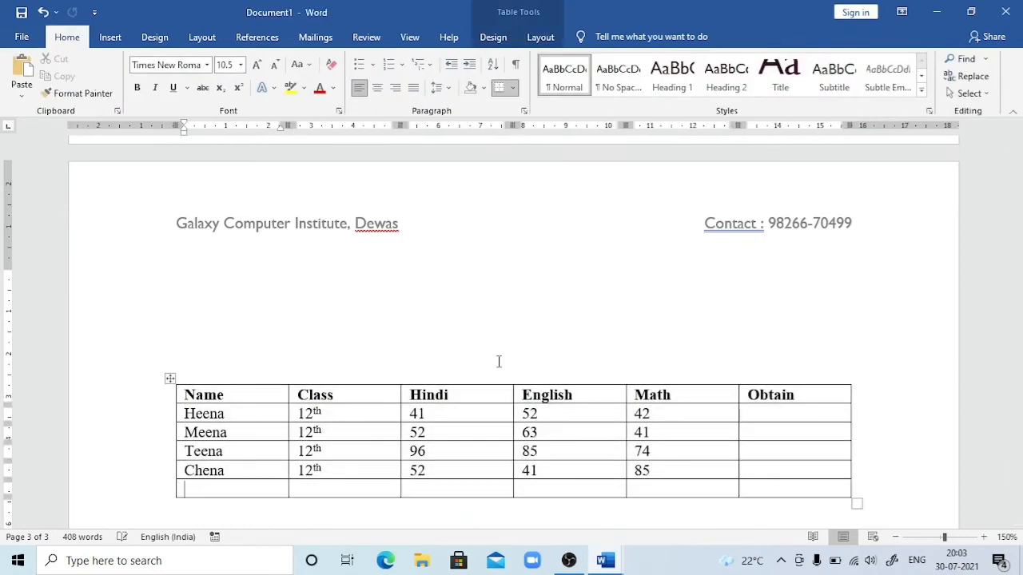
Enter the comma-separated heading line "Name,class,hindi,English,math,obtain" below the marks table and start a new line.
key("Down")
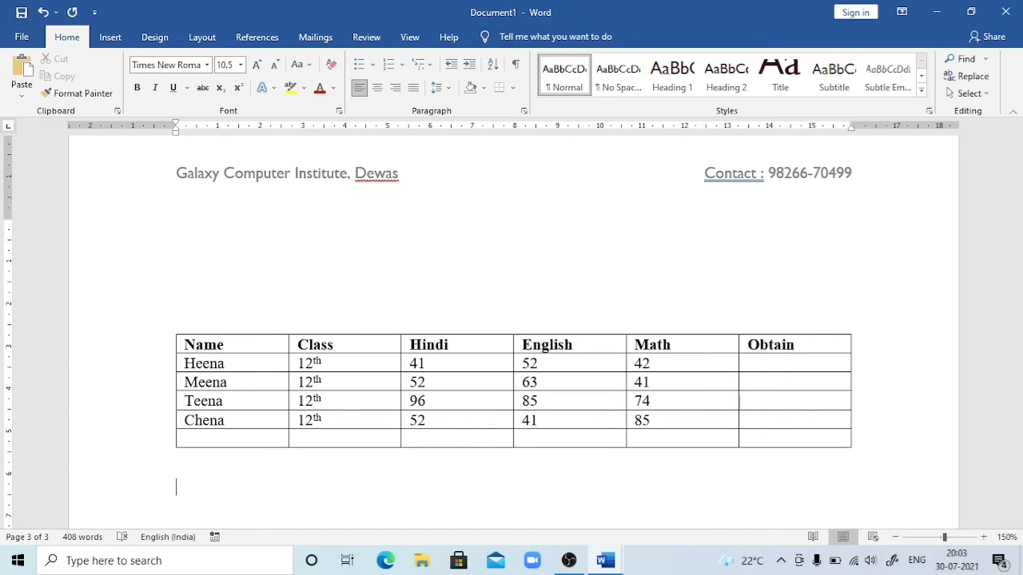
type("name,class,h")
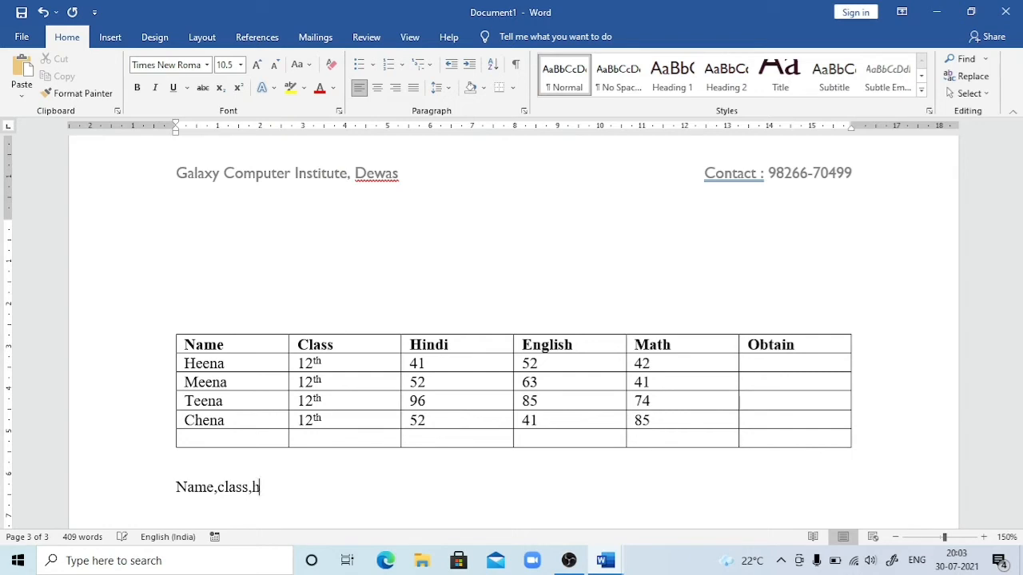
type("indi,english,math,")
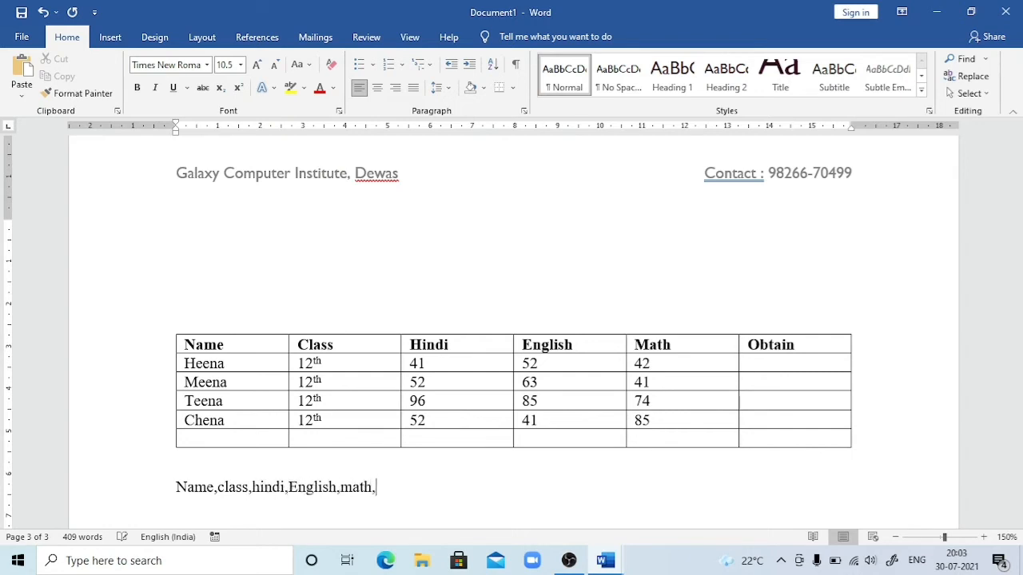
type("obtain")
key("Return")
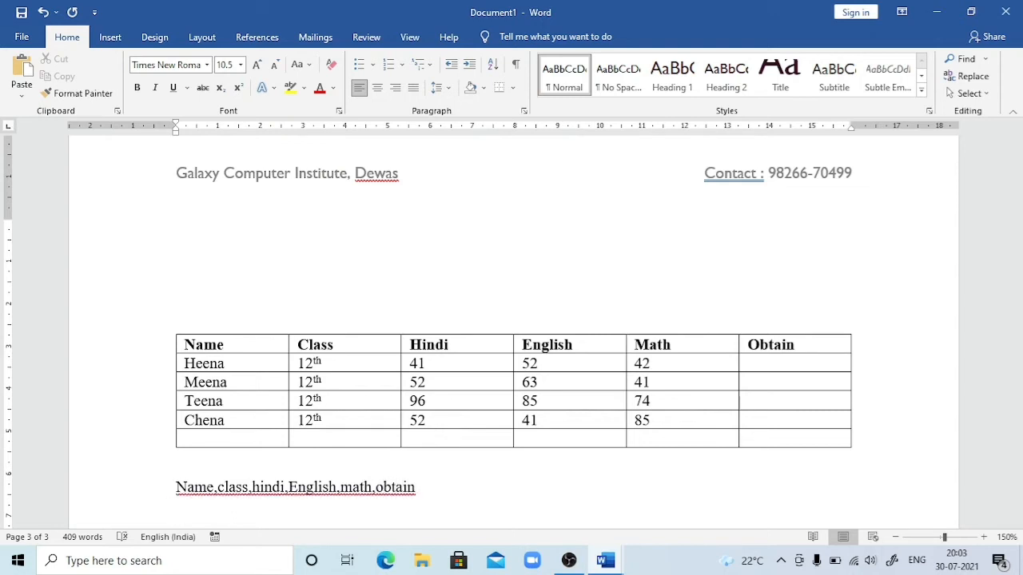
Enter two comma-separated student lines below the heading line, using each student's name with 12th,41,52,42,, and 12th,52,36,41,,.
type("heena,12th,41")
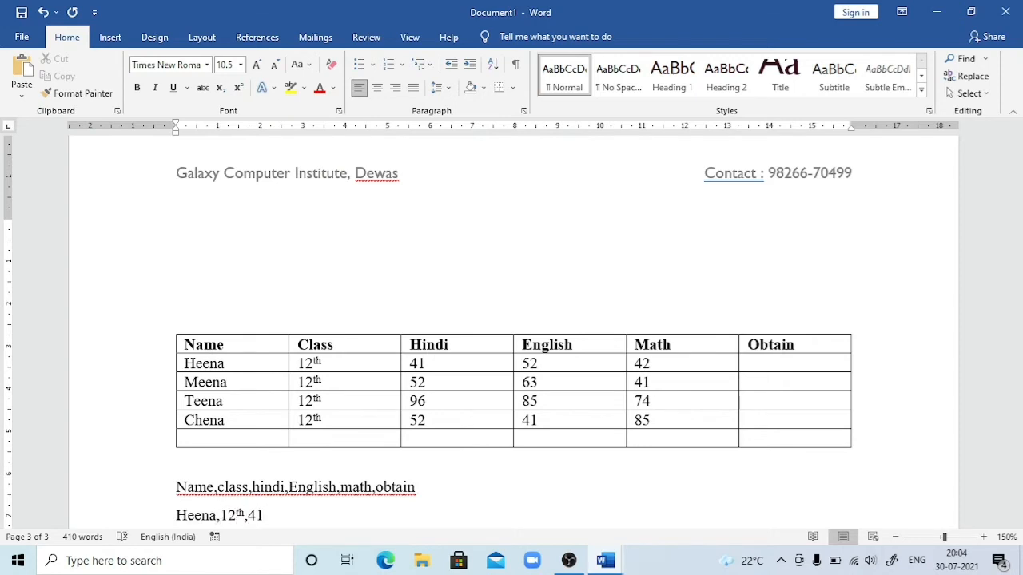
type(",52,42,,")
key("Return")
type("me")
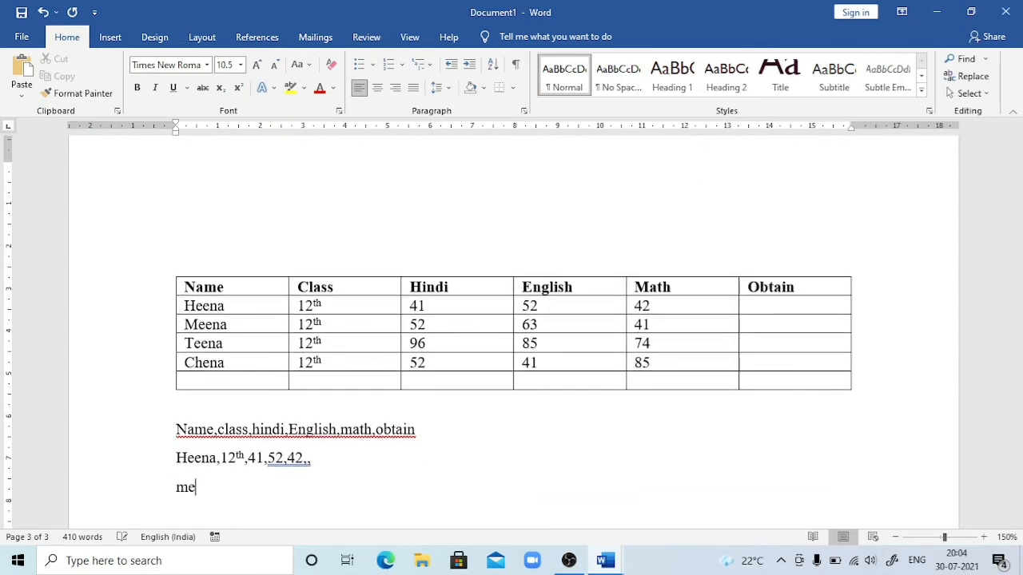
type("ena,12th,52")
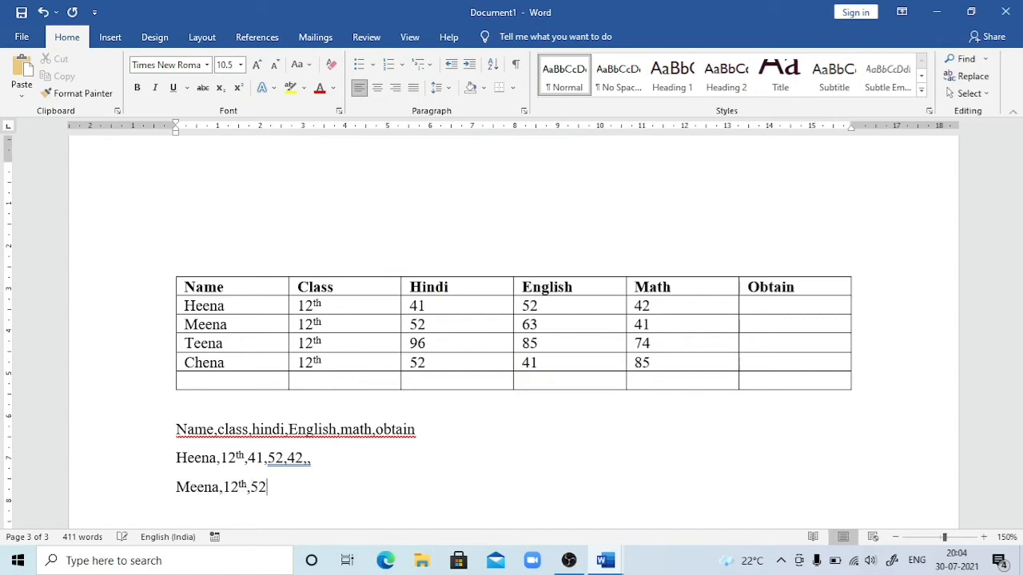
type(",36,41,,")
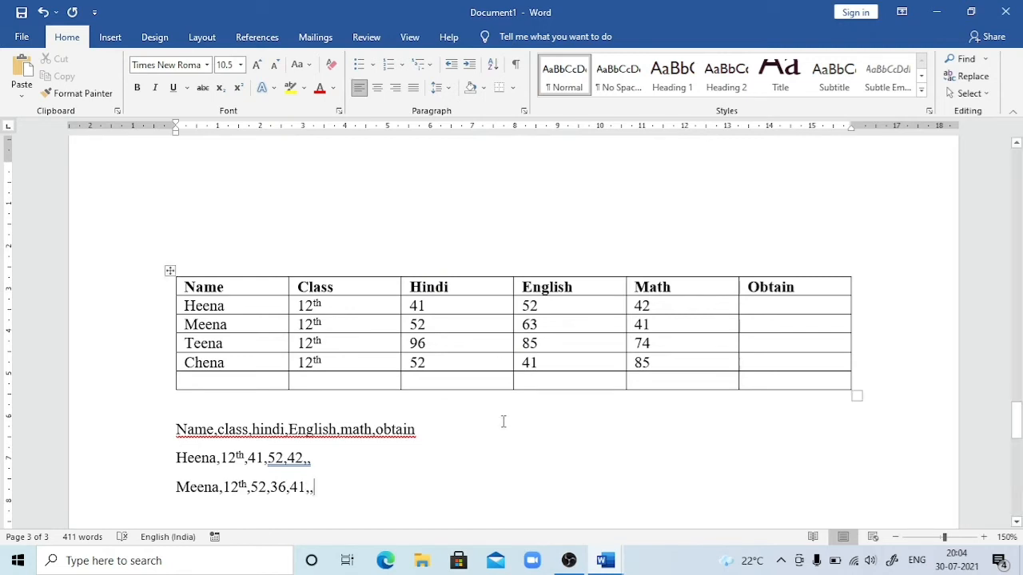
Convert the comma-separated heading and two student lines into a table with 7 columns, automatic fixed column width and commas as the separator.
key("shift+Home")
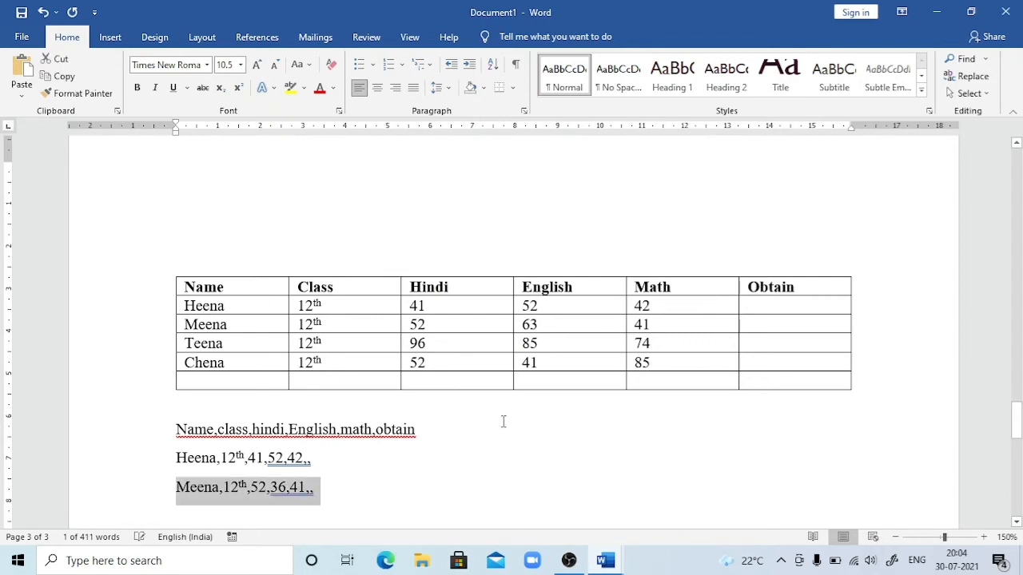
key("shift+Up")
key("shift+Up")
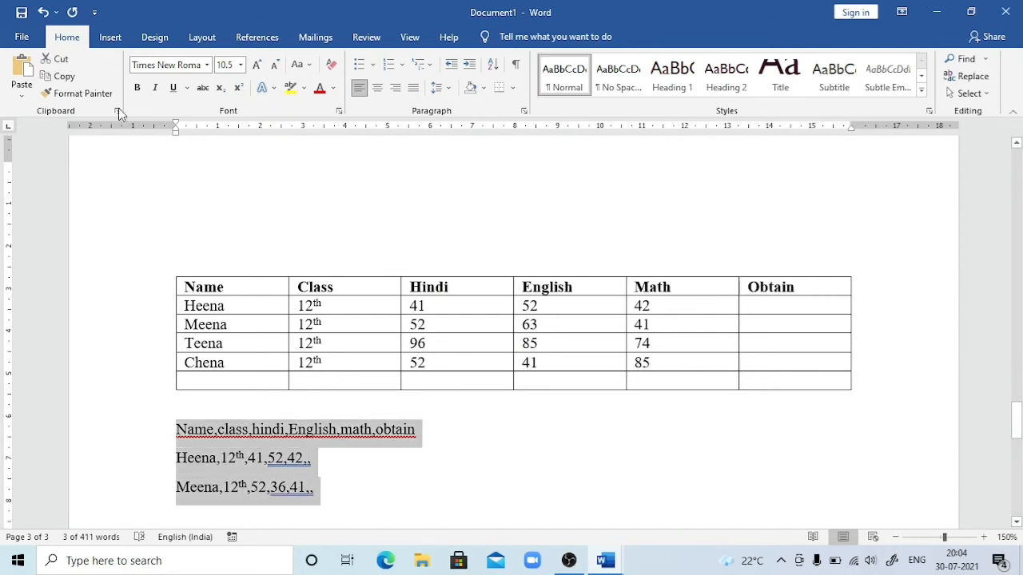
left_click(110, 36)
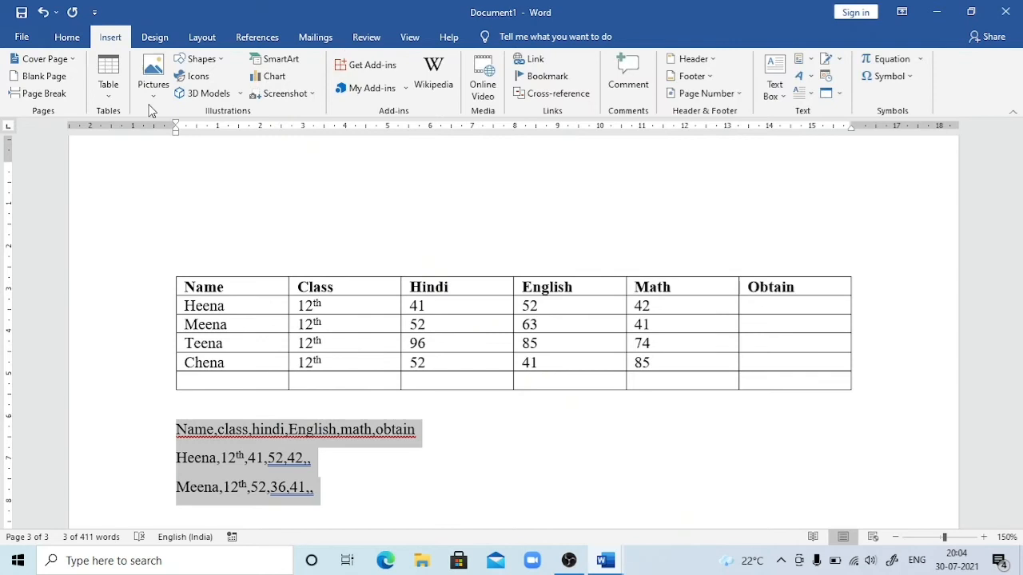
left_click(109, 96)
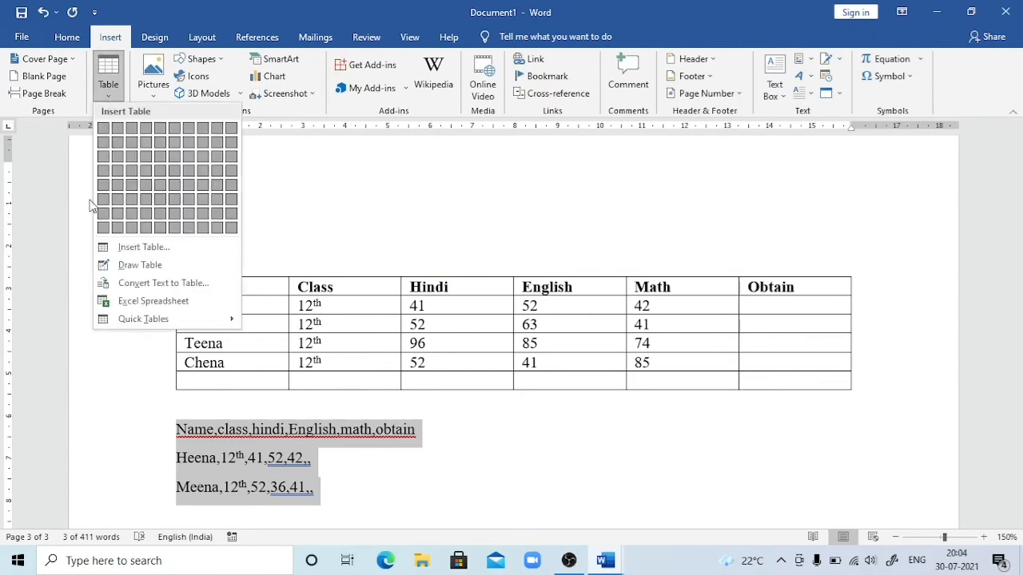
left_click(153, 285)
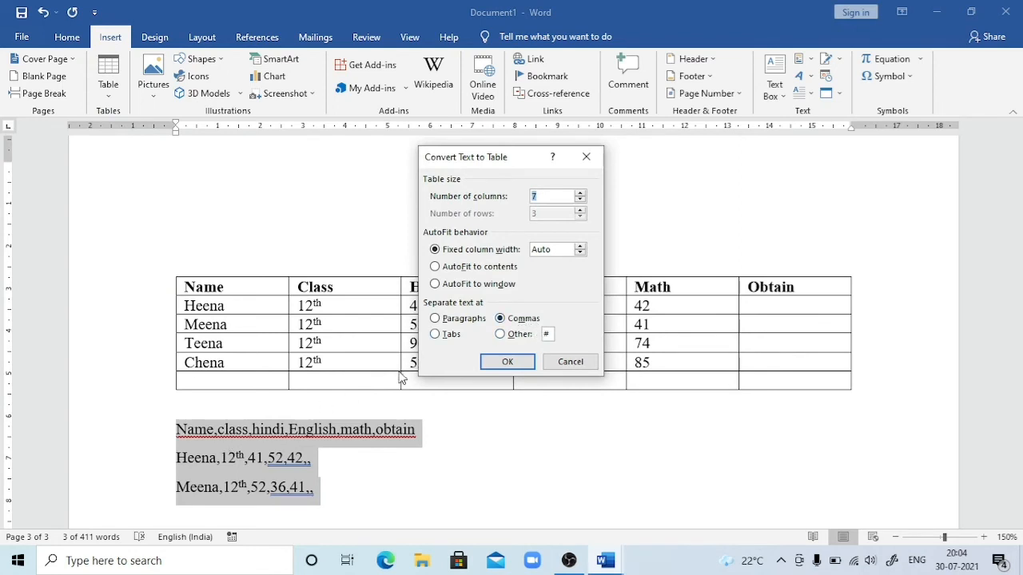
left_click(500, 335)
left_click(500, 319)
left_click(518, 361)
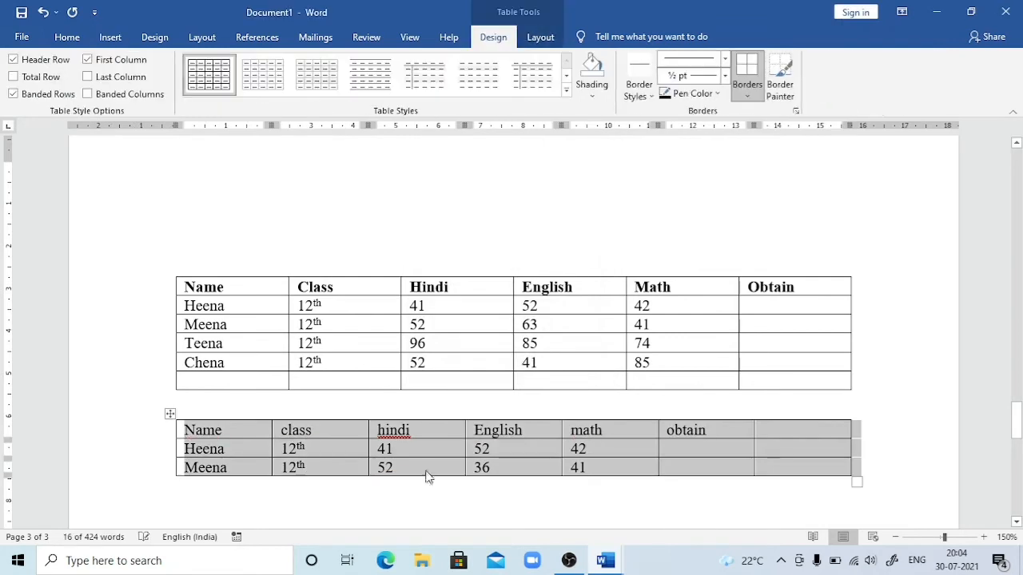
left_click(384, 451)
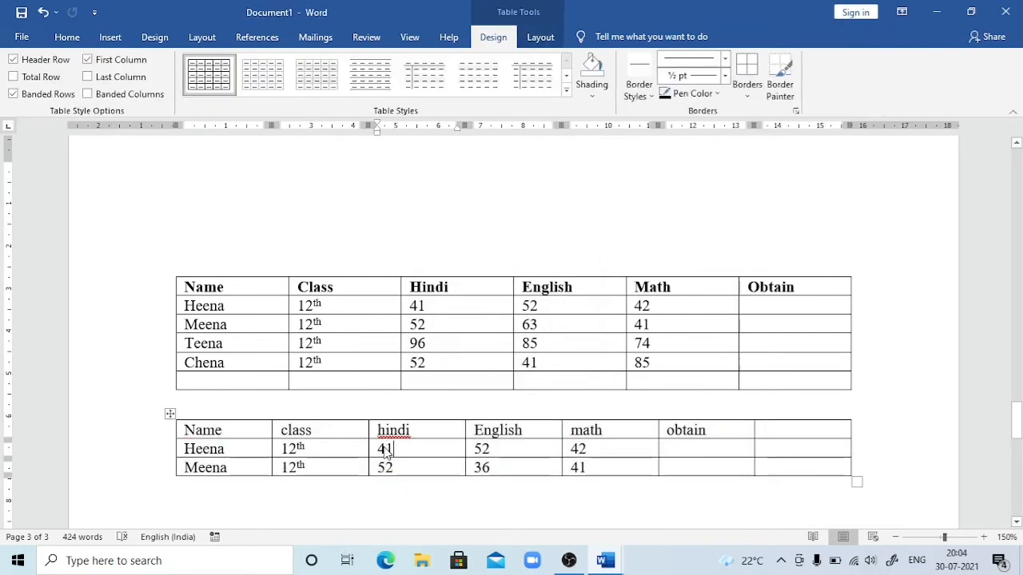
key("Up")
key("Left")
key("Left")
key("Left")
key("Left")
key("Left")
key("Left")
key("Left")
key("Left")
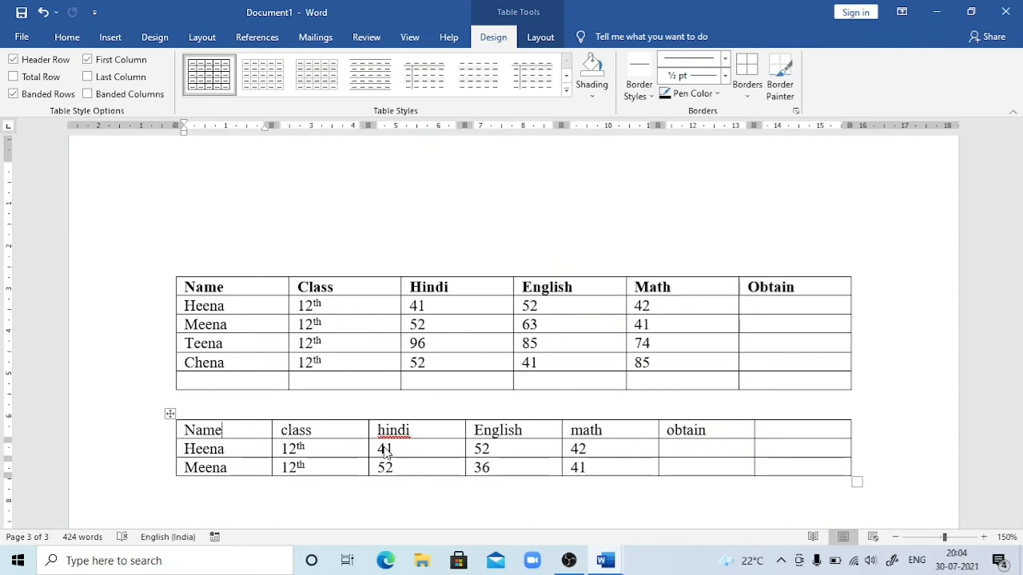
key("Up")
key("Up")
key("Up")
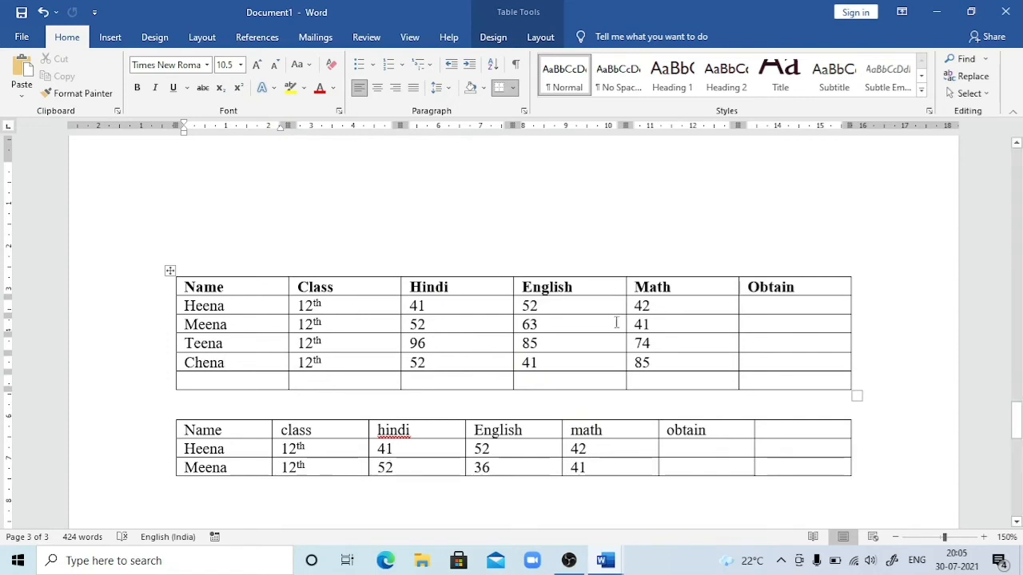
left_click(456, 305)
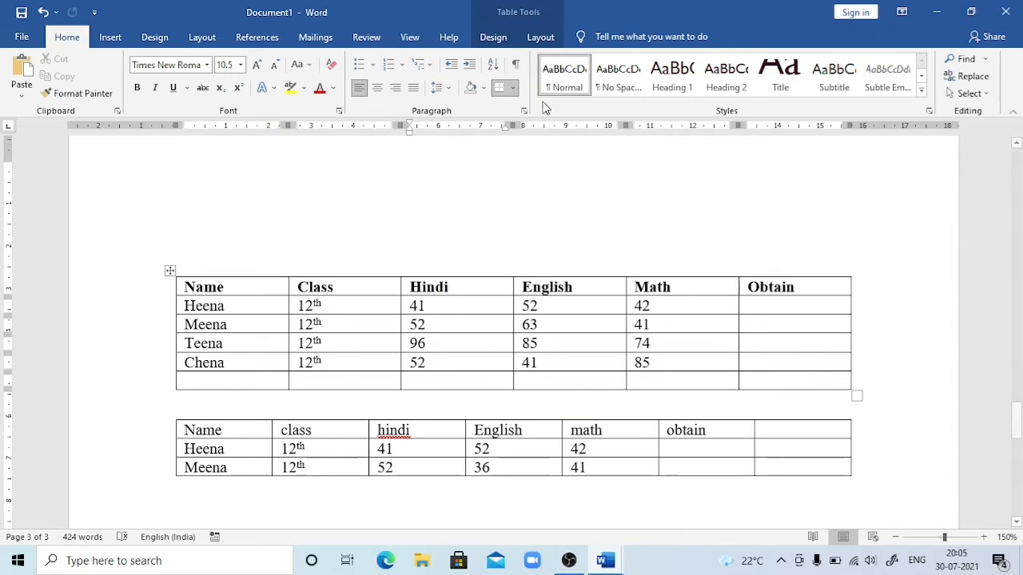
left_click(542, 39)
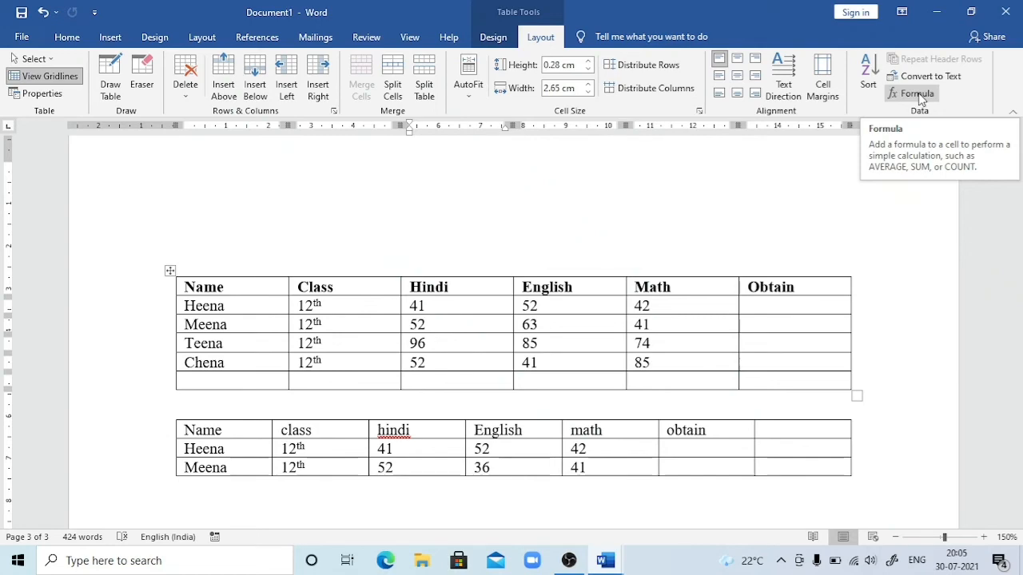
Examine the F9 and F11 key shortcut table at the start of the document.
left_click(628, 269)
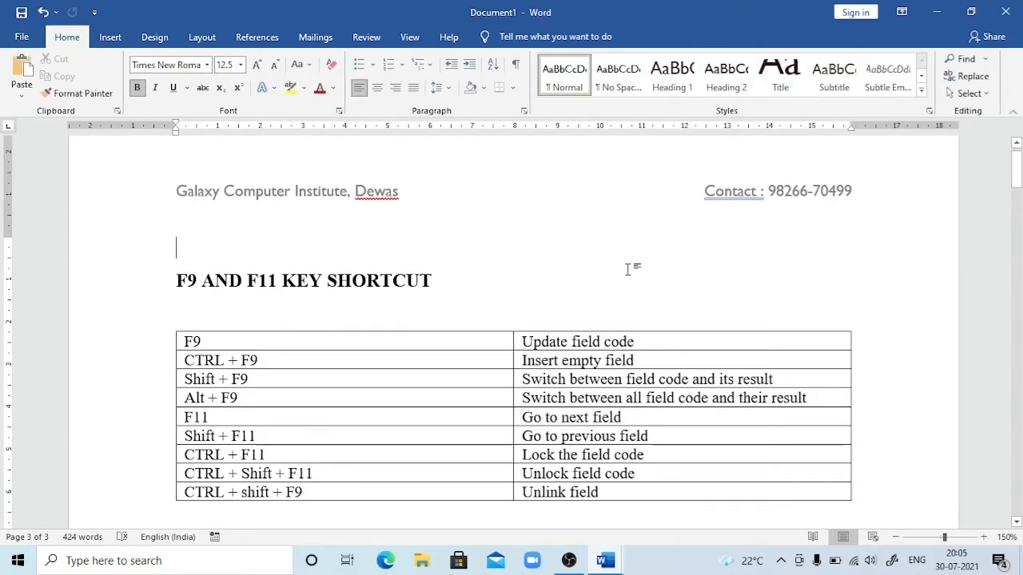
key("Down")
key("Down")
key("Down")
key("Down")
key("Down")
key("Down")
key("Down")
key("Down")
key("Down")
key("Down")
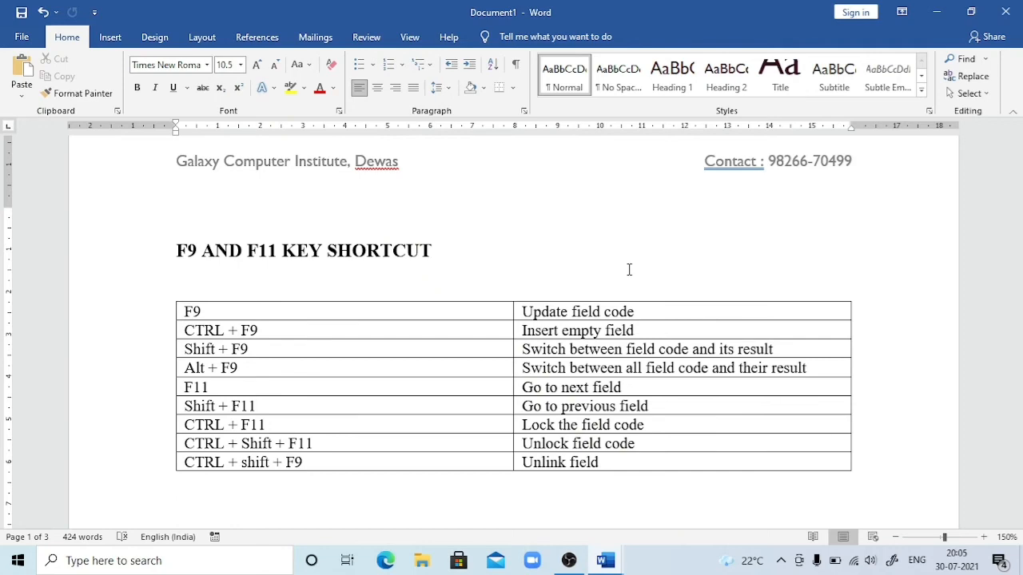
scroll(629, 270, "down", 3)
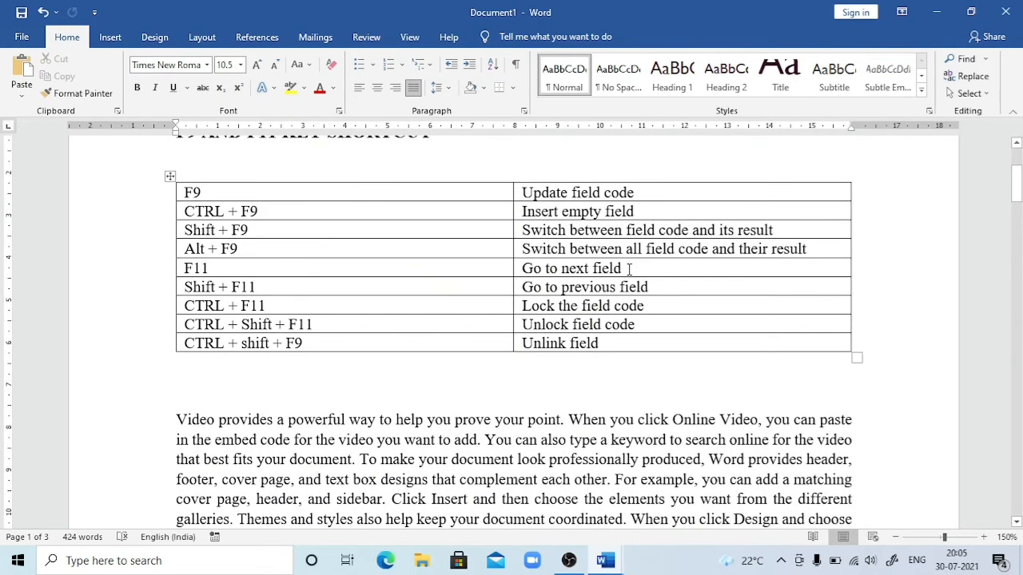
Enter the heading Science in the empty column between English and Math in the upper marks table.
key("ctrl+End")
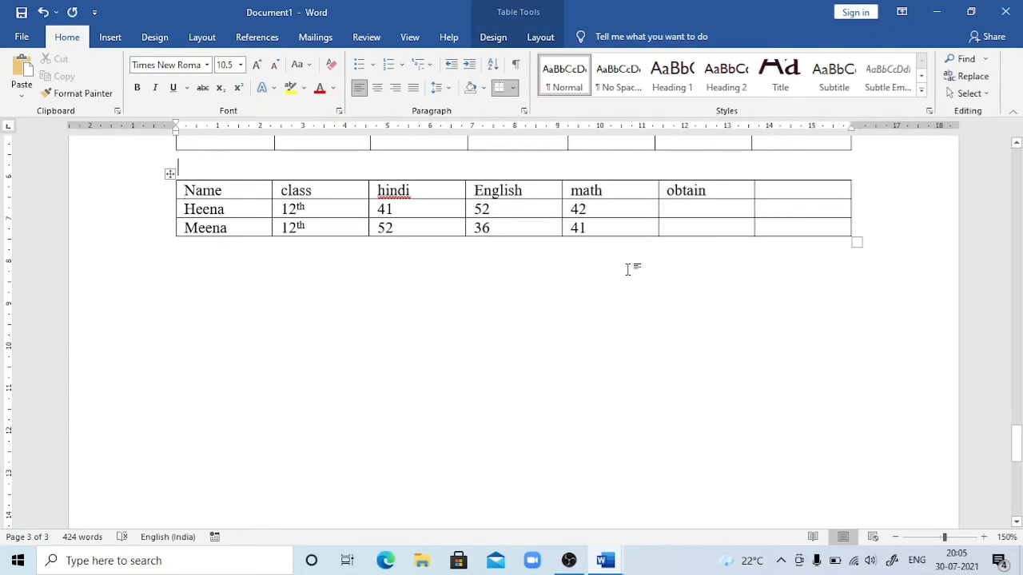
scroll(628, 270, "up", 5)
left_click(627, 269)
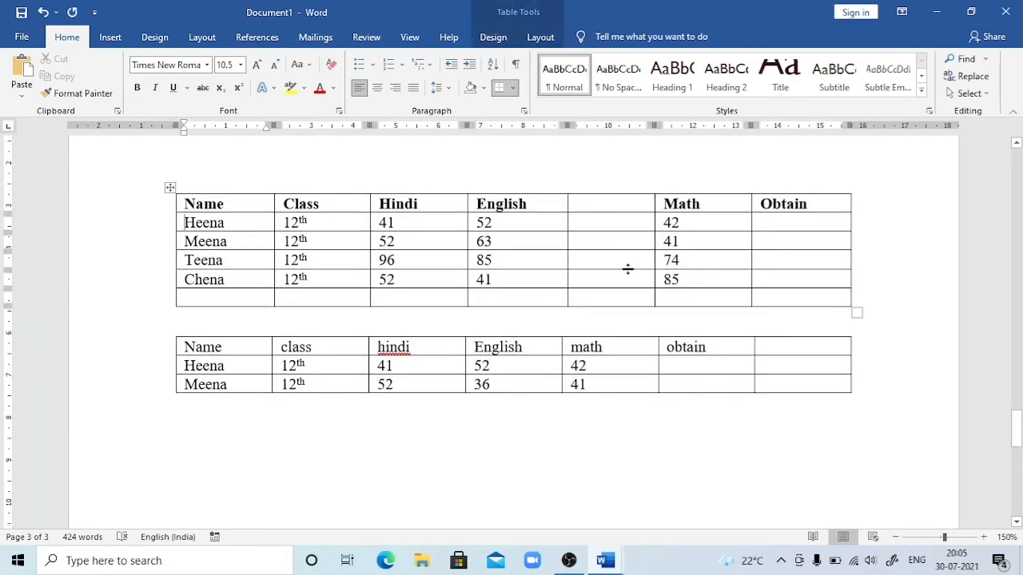
left_click(617, 206)
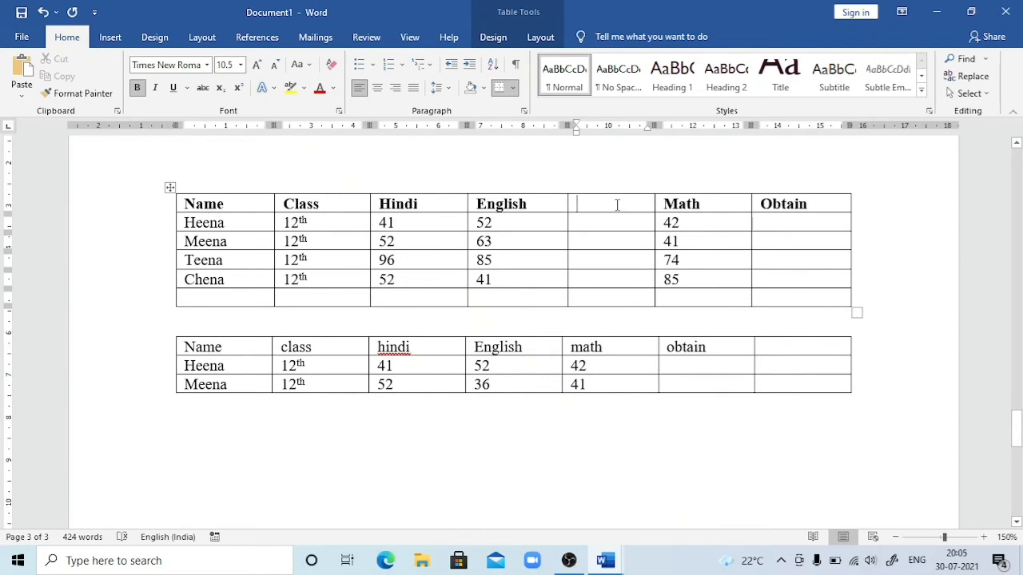
type("sci")
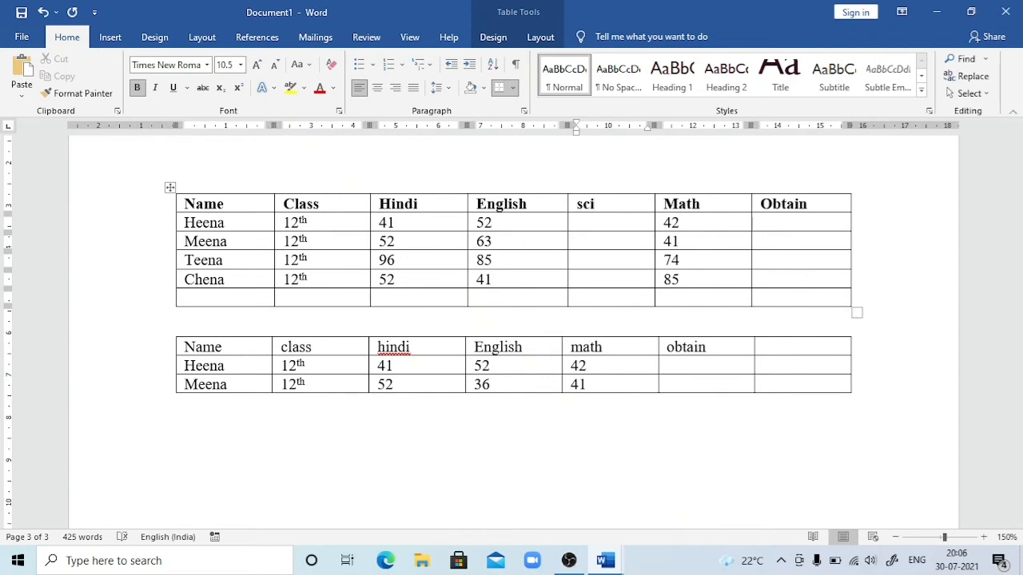
type("ence")
Fill the Science column with the marks 85, 63, 52 and 41 for the four students.
key("Down")
type("85")
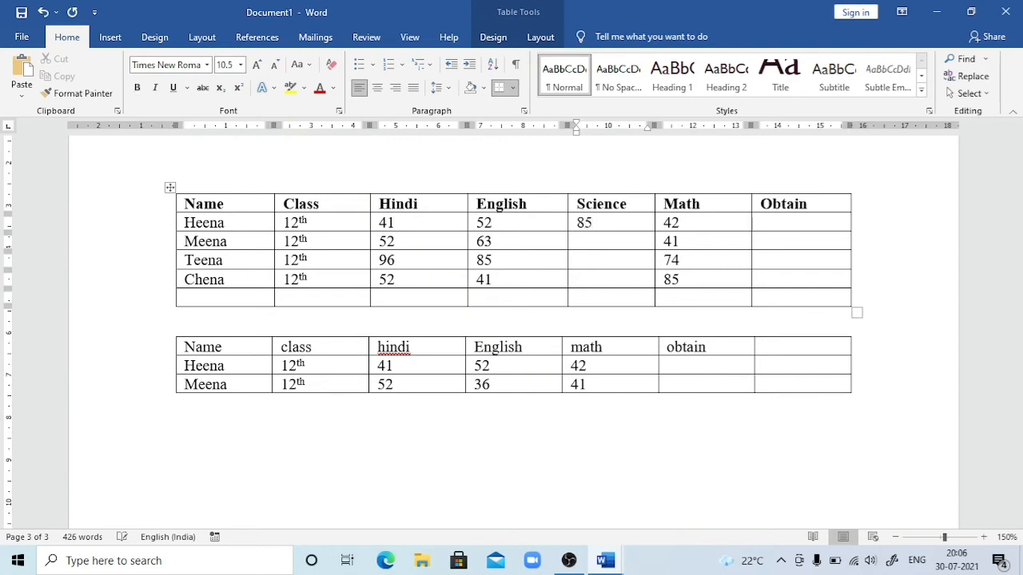
key("Down")
type("63")
key("Down")
type("52")
key("Down")
type("41")
key("Down")
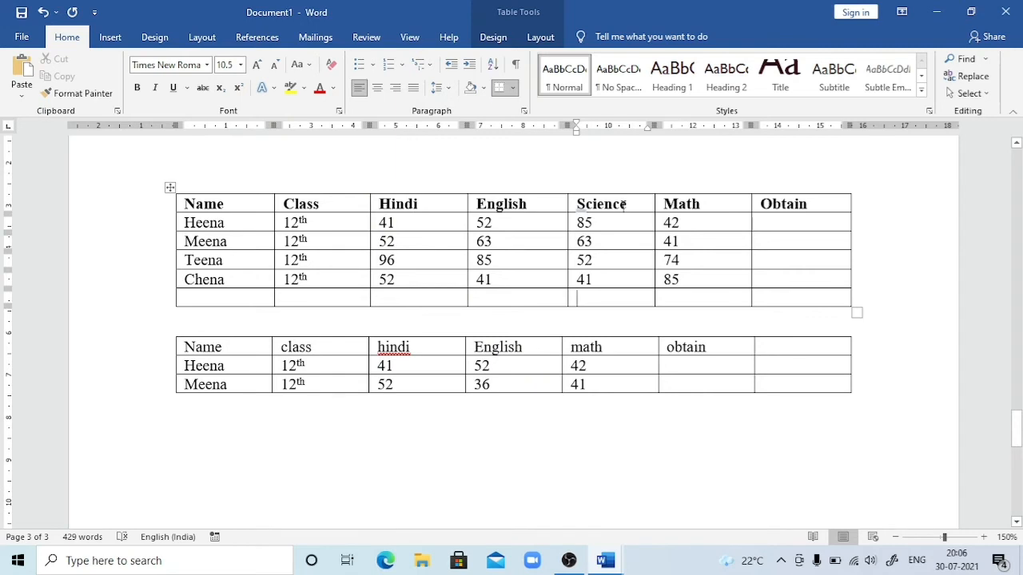
Correct the last student's name in the upper marks table by adding a second e.
left_click(763, 224)
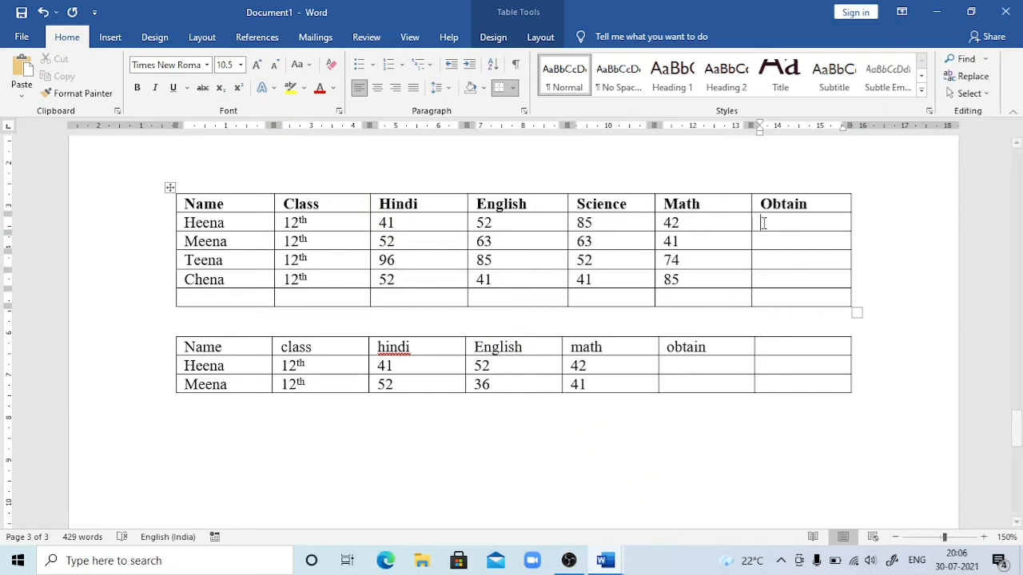
left_click(212, 279)
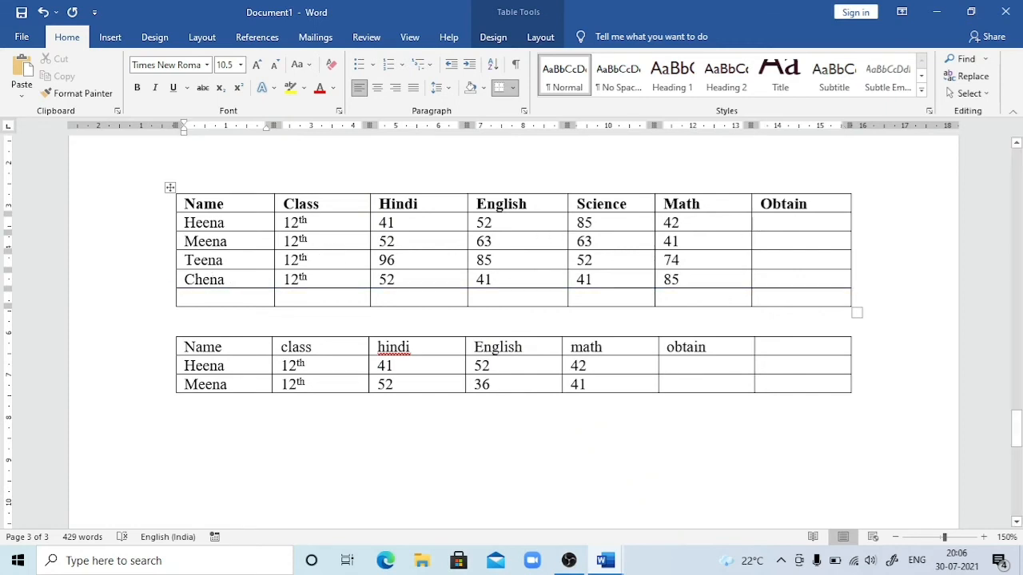
type("e")
Insert a field with the formula =sum(left) in the first student's Obtain cell and update it to calculate the total.
left_click(779, 218)
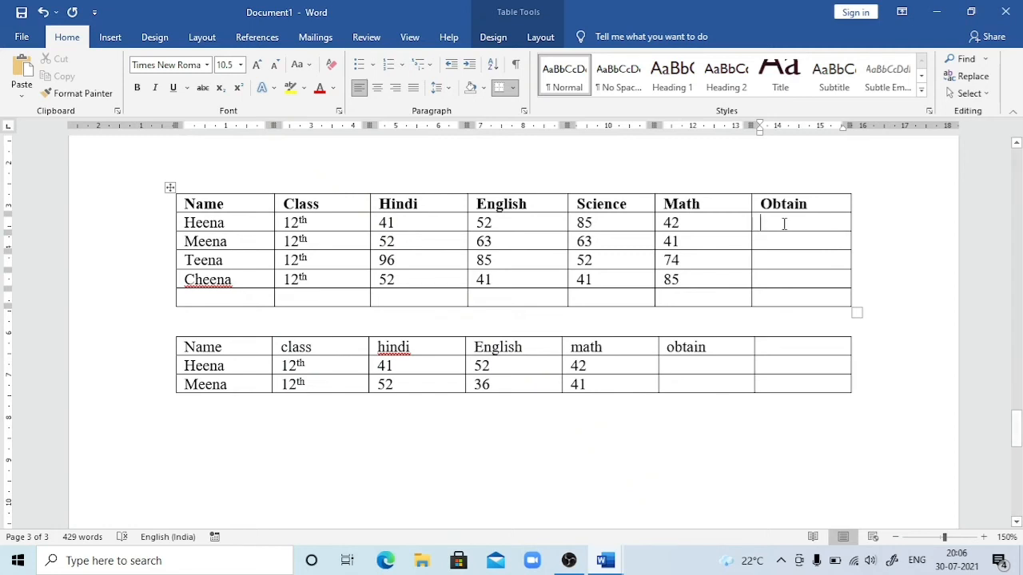
key("ctrl+F9")
type("=")
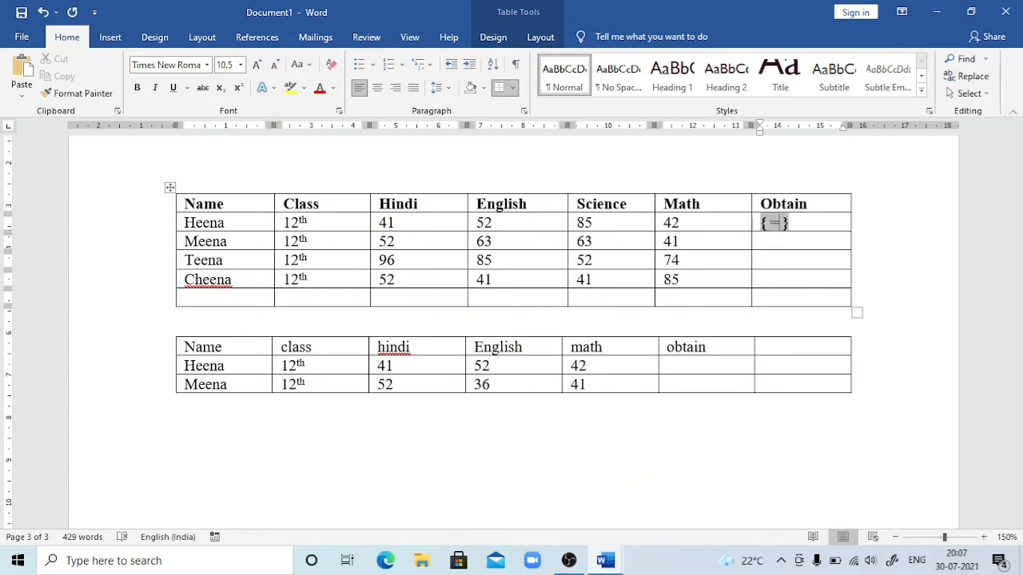
type("sum")
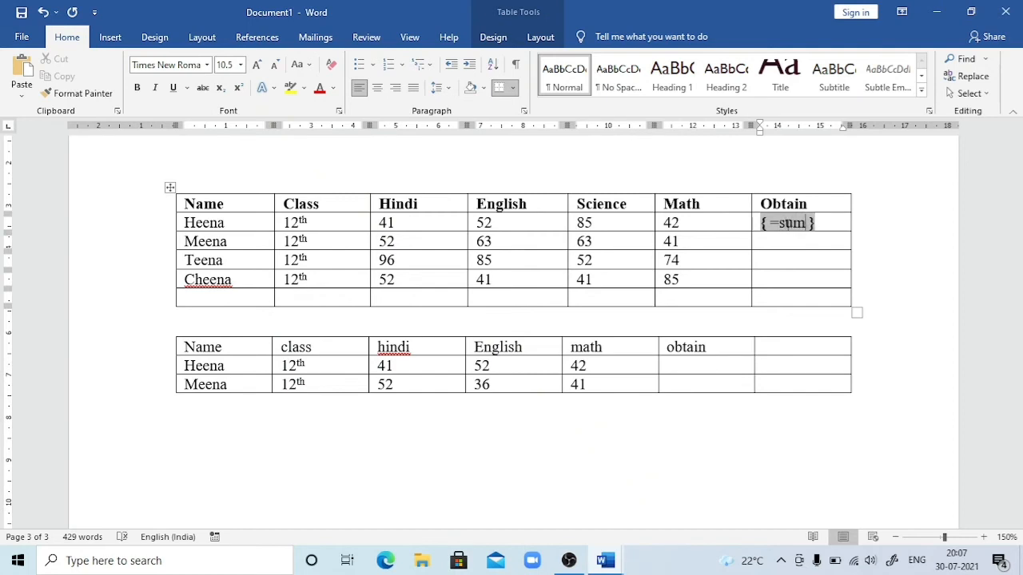
type("(left")
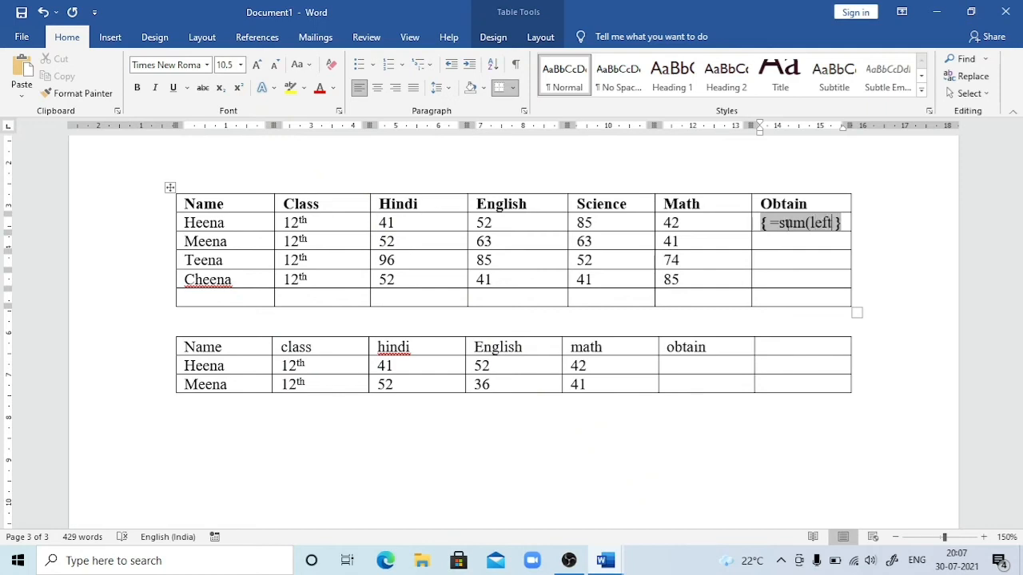
type(")")
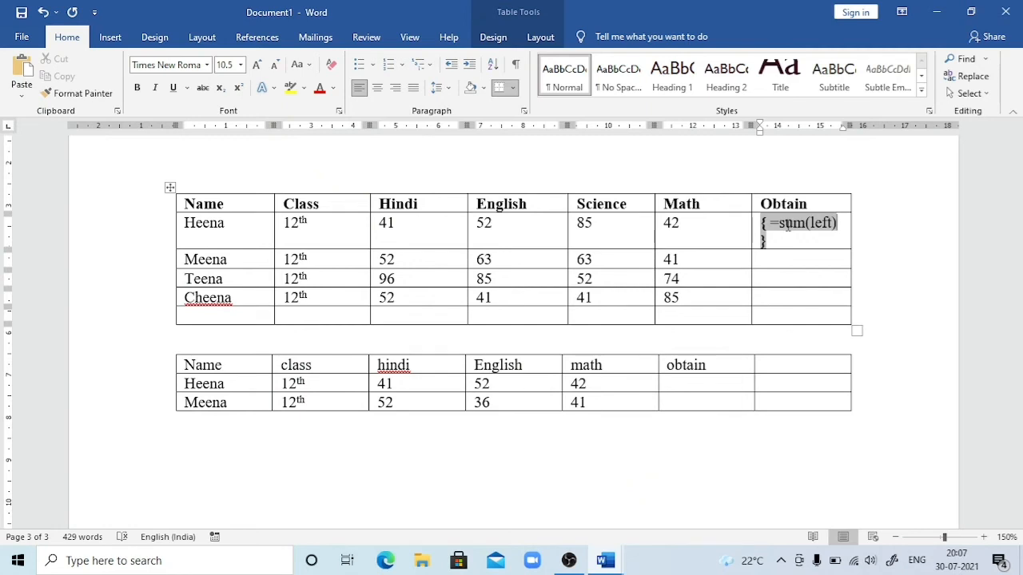
key("F9")
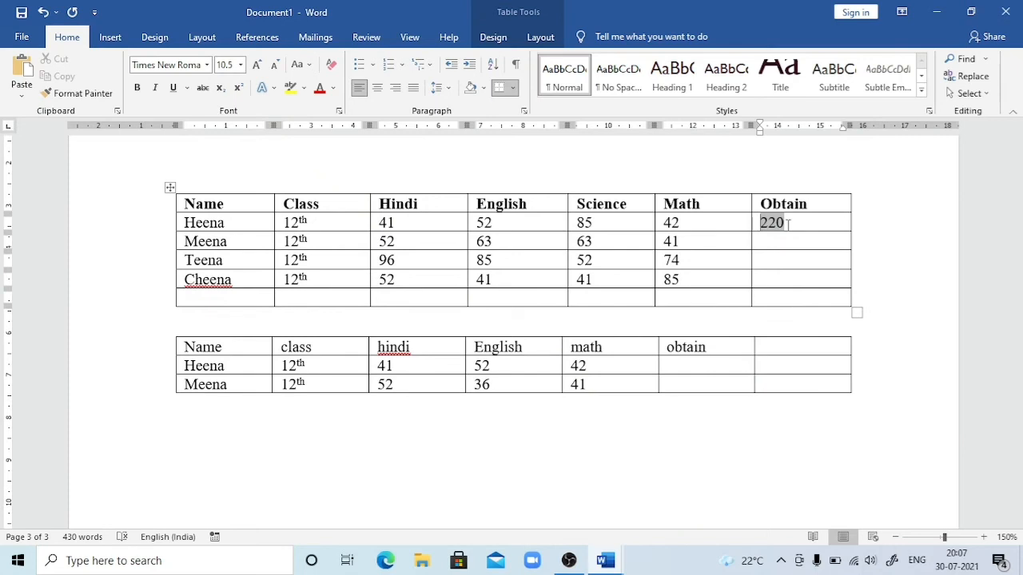
Insert a field with the formula =sum(left) in the second student's Obtain cell and update it to calculate the total.
key("Down")
key("ctrl+F9")
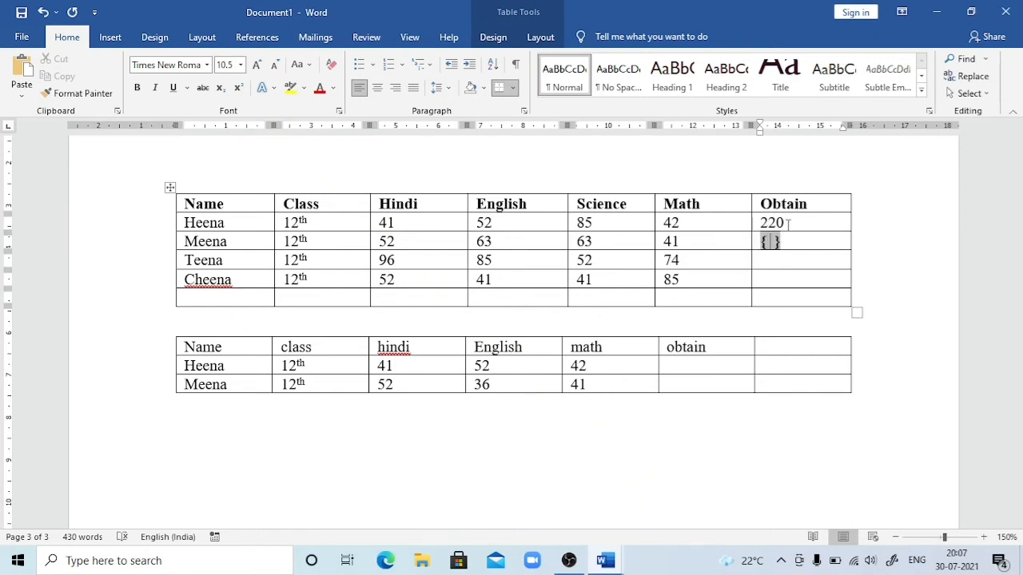
type("=sum ")
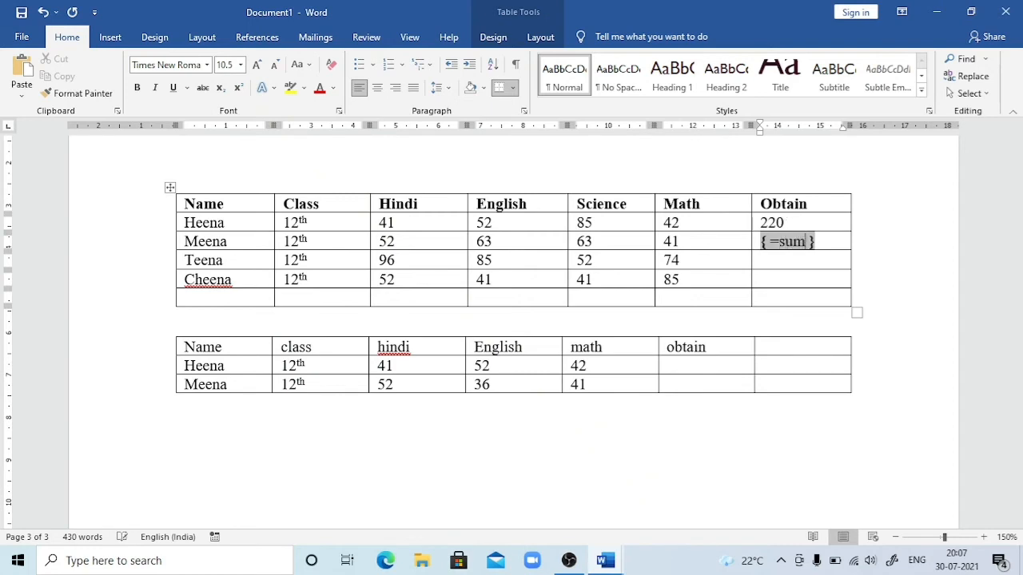
type("(left")
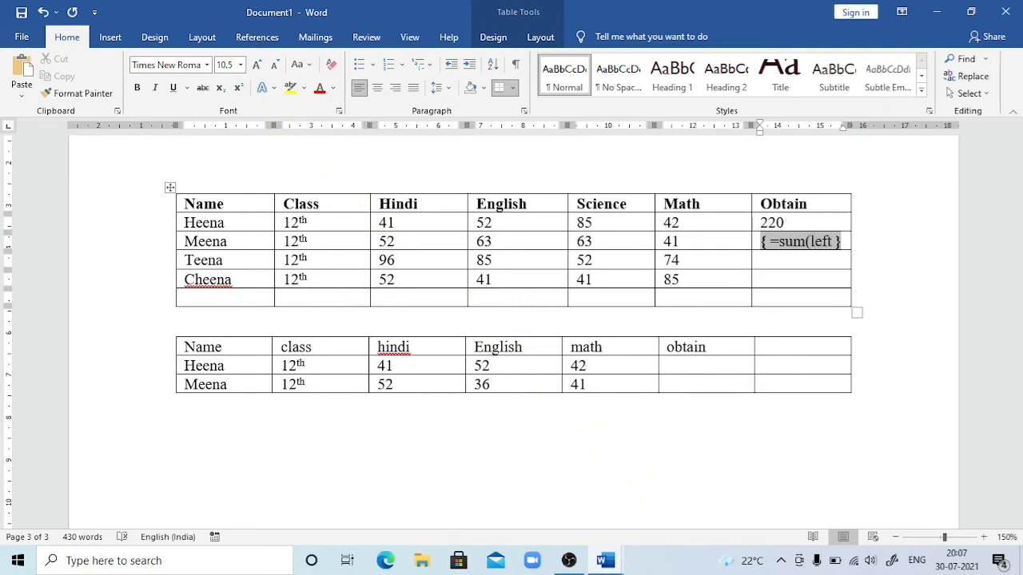
type(")")
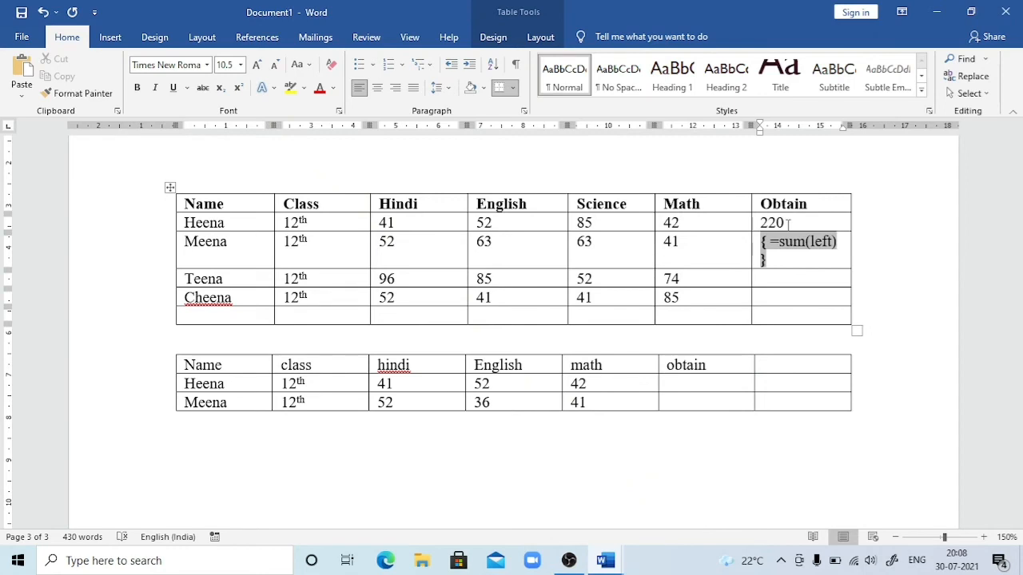
key("F9")
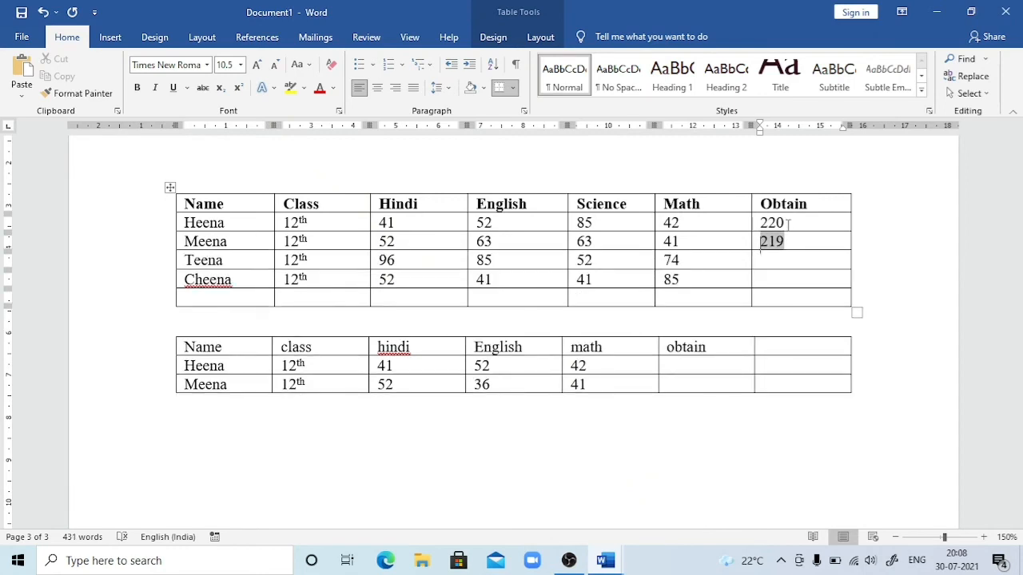
key("shift+Right")
key("shift+Right")
key("shift+Right")
key("shift+Right")
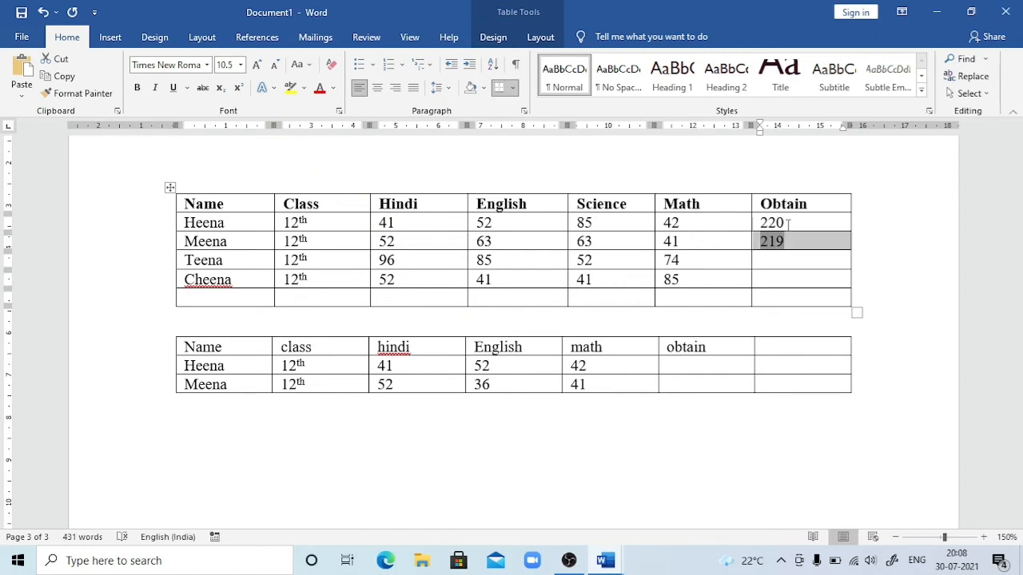
key("Left")
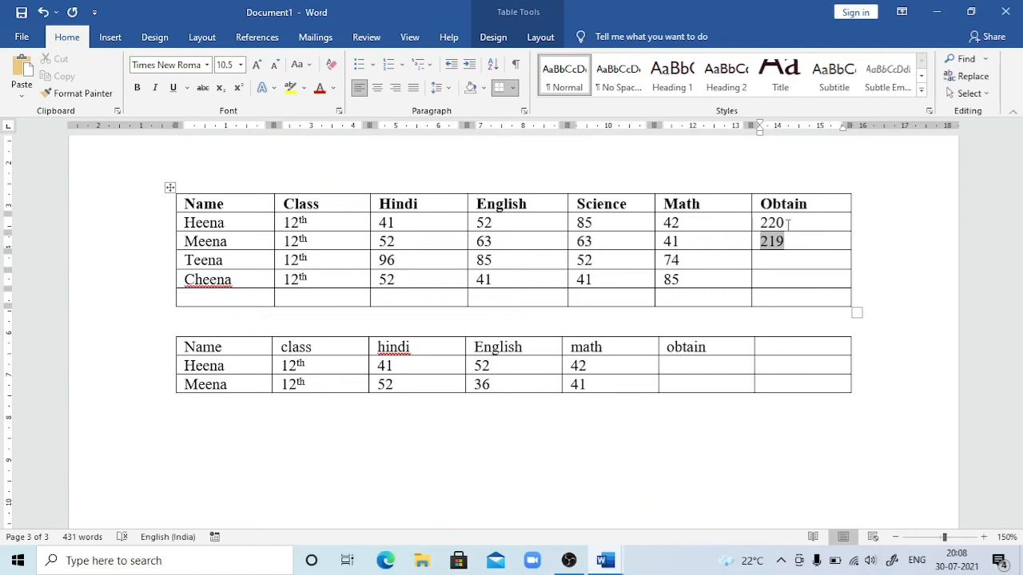
Change the second student's Science mark to 70 and update the total field in that row's Obtain cell.
left_click(594, 242)
key("BackSpace")
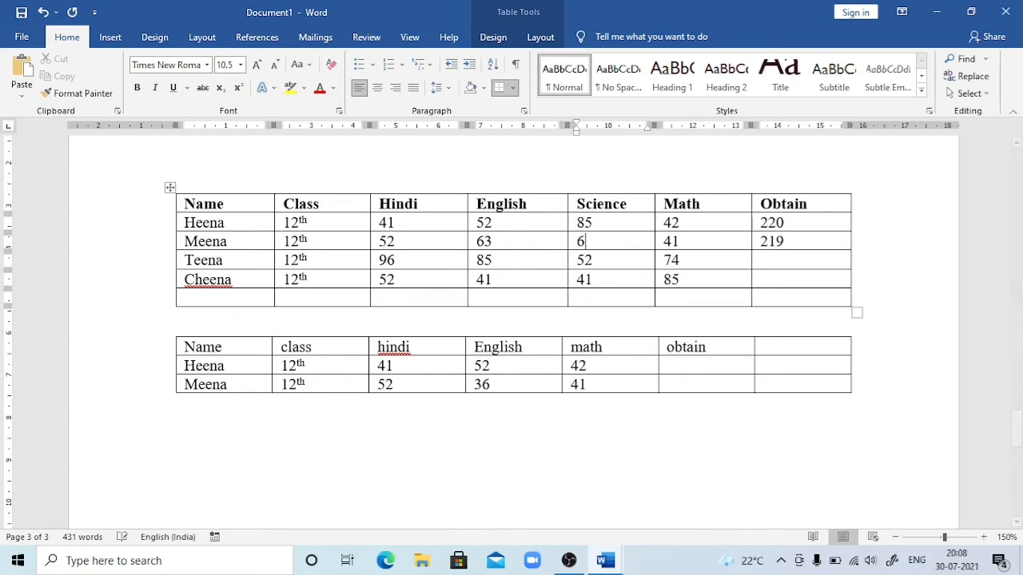
key("BackSpace")
type("70")
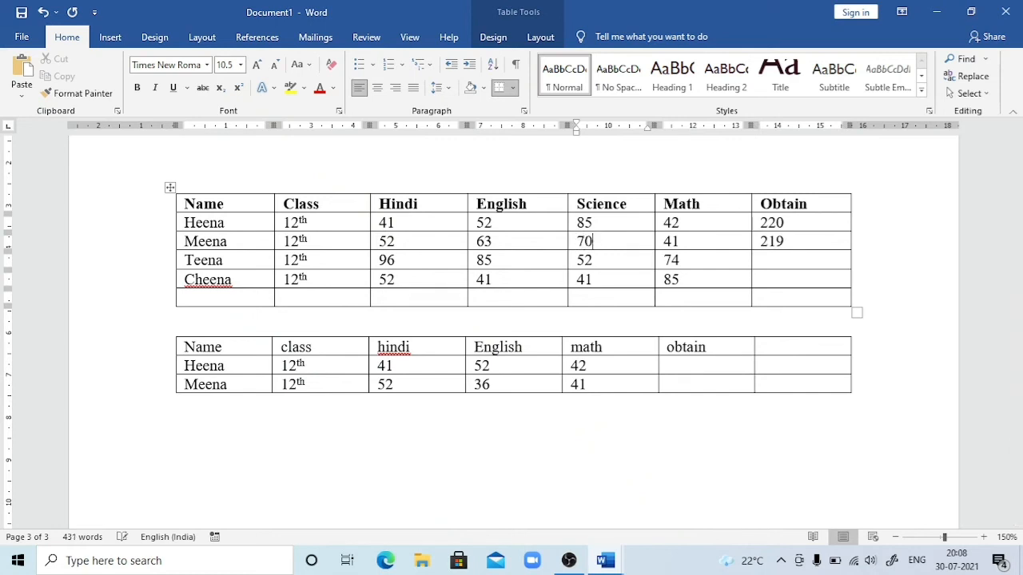
left_click(779, 242)
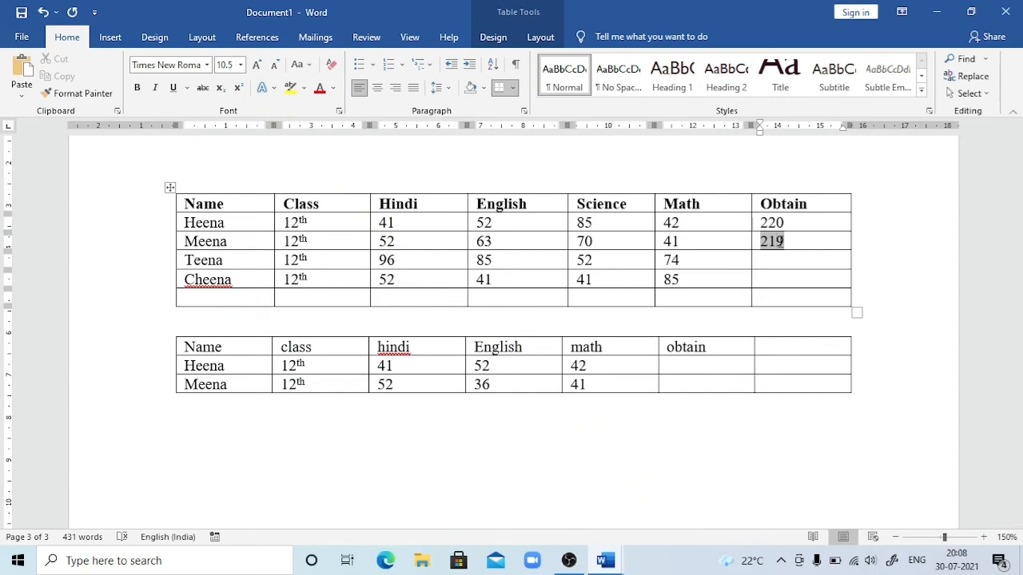
key("F9")
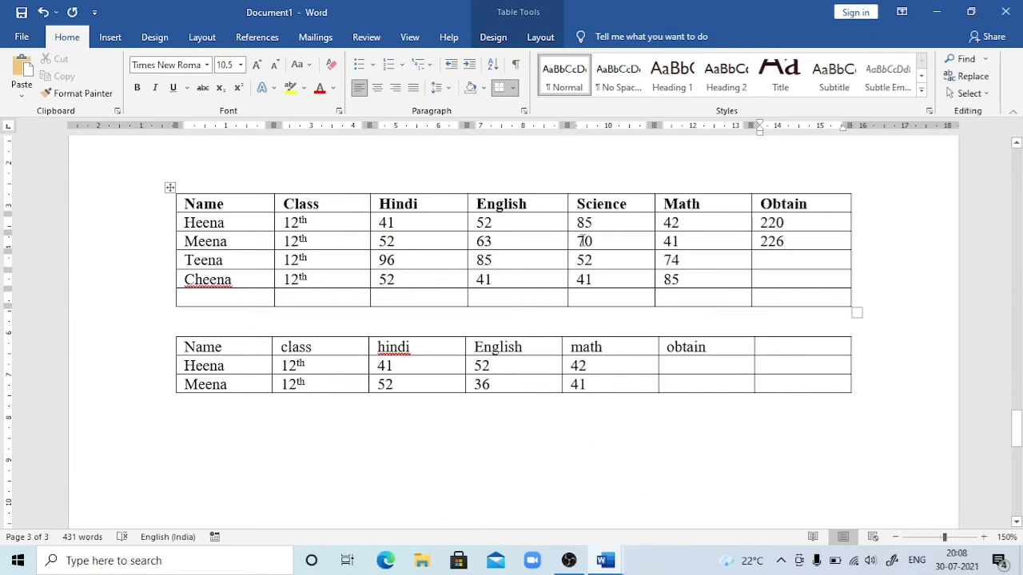
Copy the second student's total field into the Obtain cells of the third and fourth students.
double_click(774, 239)
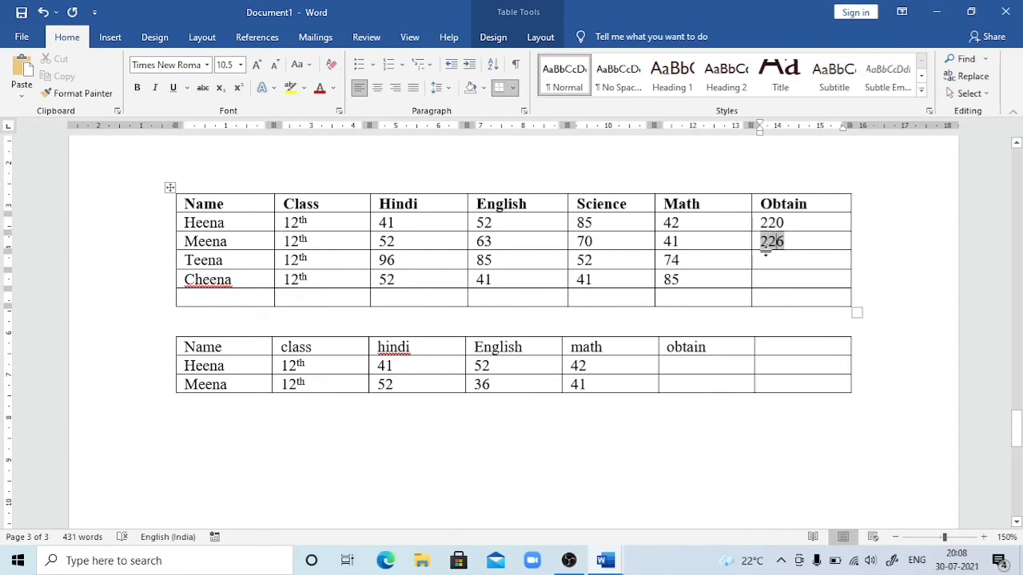
key("shift+Right")
key("shift+Right")
key("shift+Right")
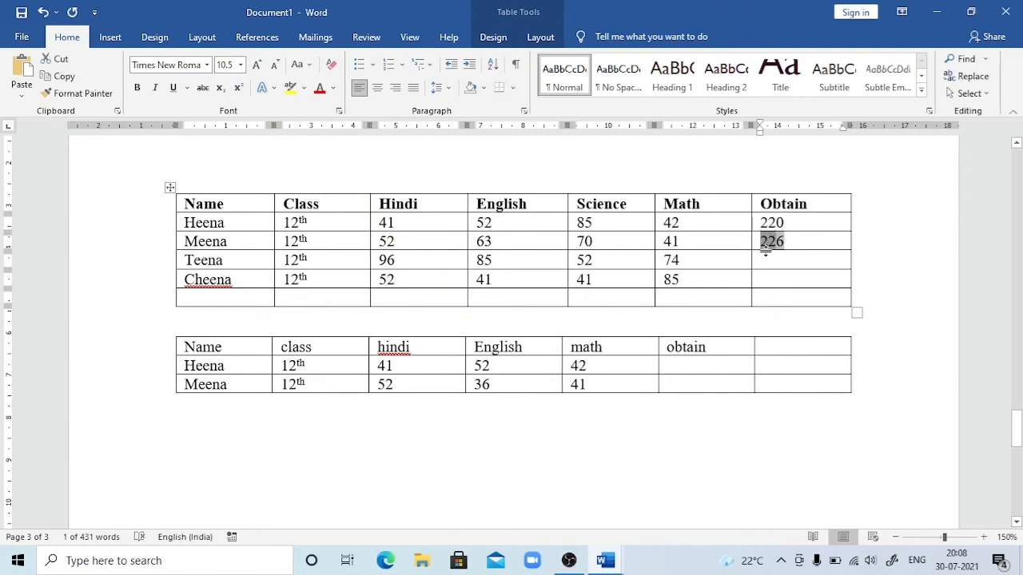
key("ctrl+c")
left_click(764, 256)
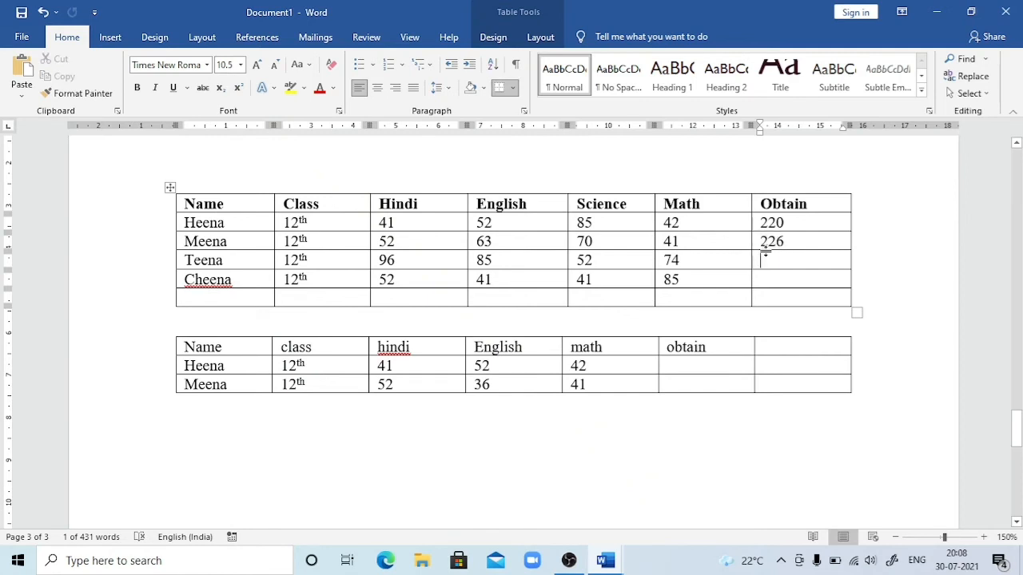
key("ctrl+v")
key("Down")
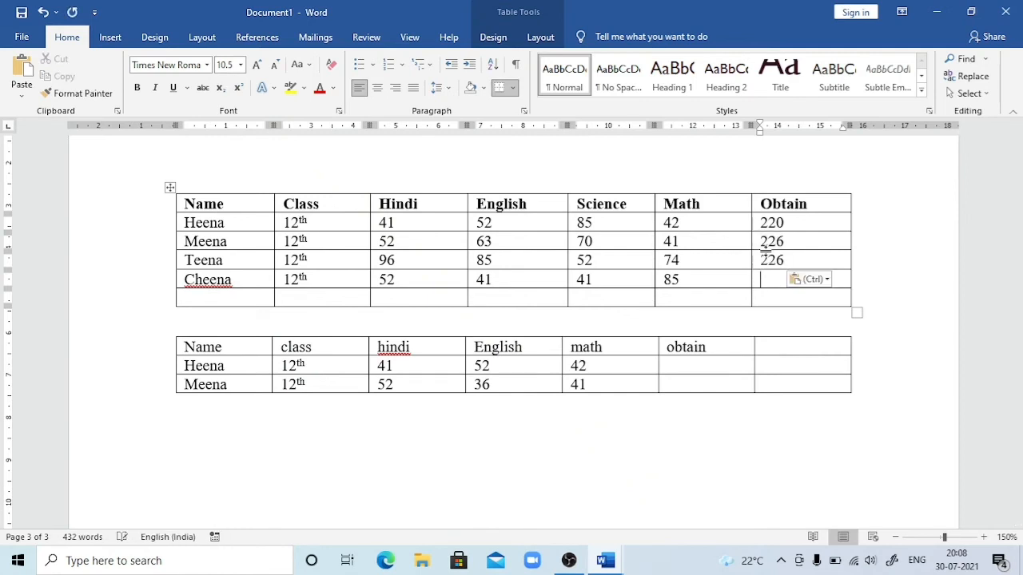
key("ctrl+v")
Update the pasted total fields in the third and fourth students' Obtain cells to recalculate them for their own rows.
key("Up")
key("Up")
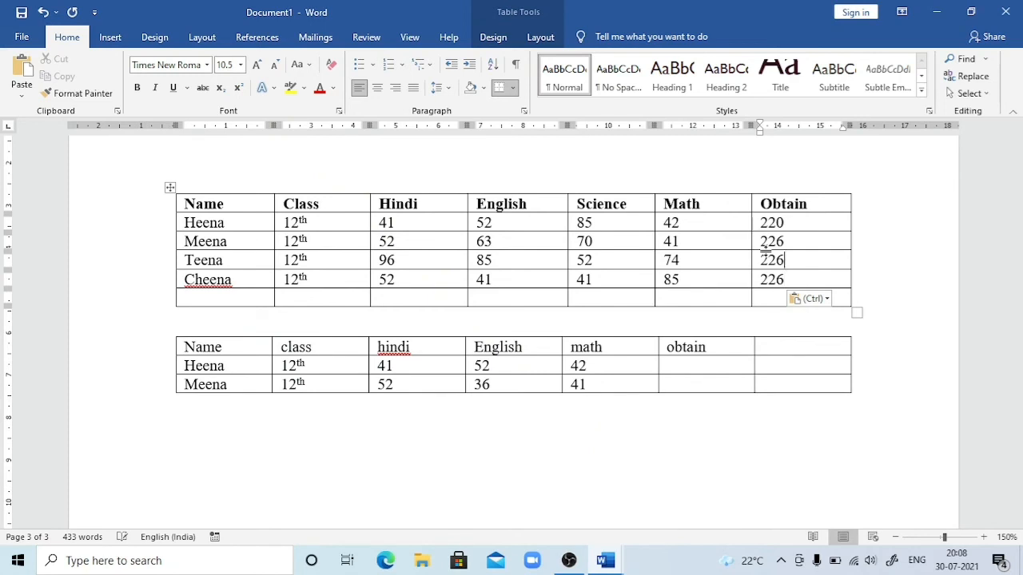
double_click(770, 238)
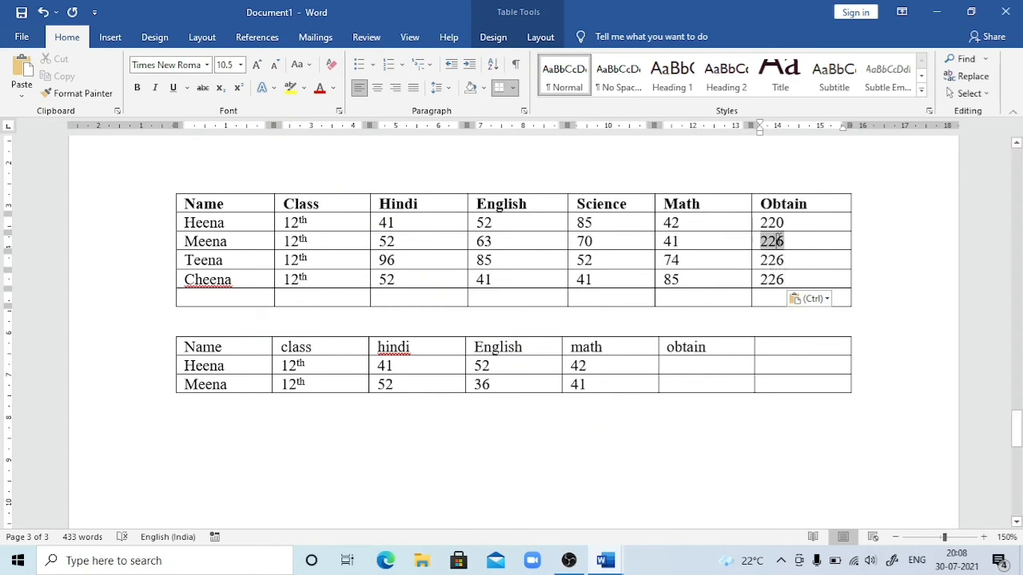
double_click(767, 262)
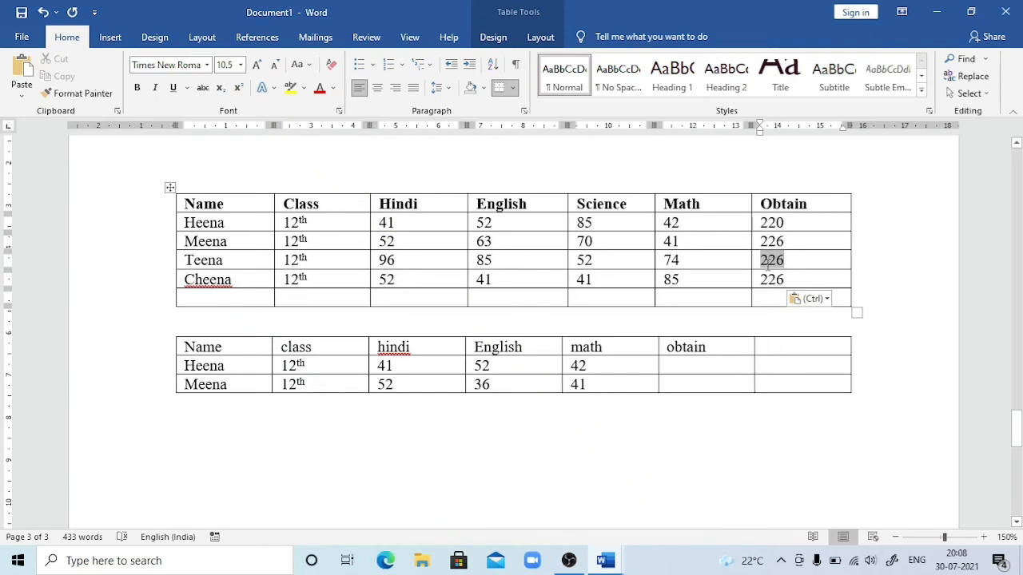
key("F9")
key("Down")
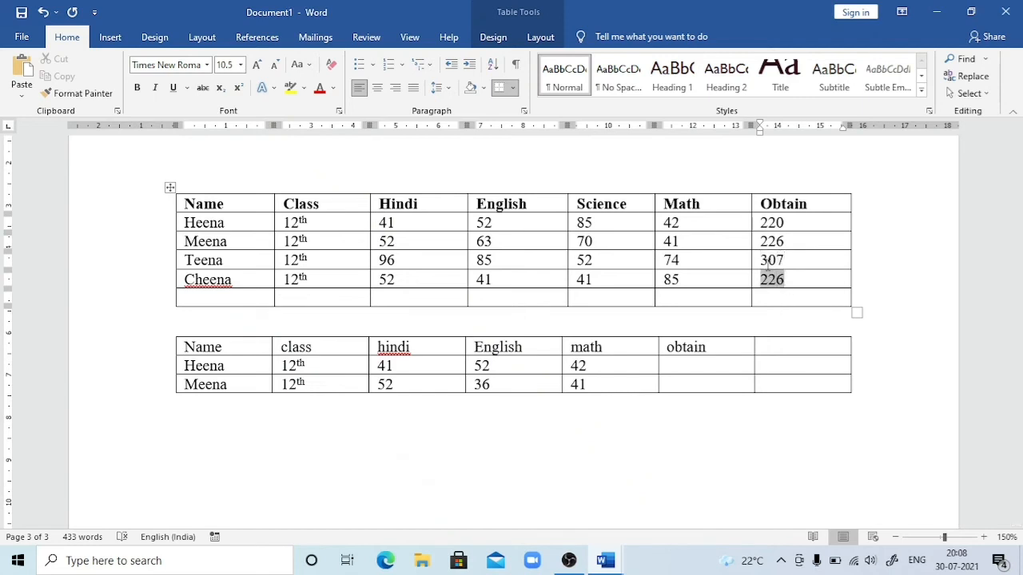
key("F9")
Insert a field with the formula =max(above) in the empty last-row cell of the Hindi column and update it.
left_click(390, 299)
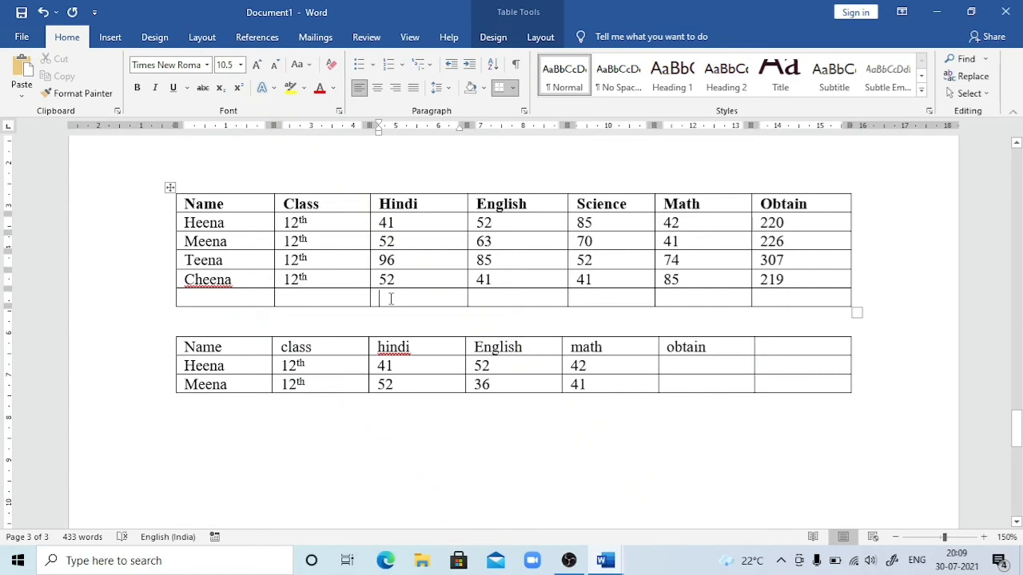
key("ctrl+F9")
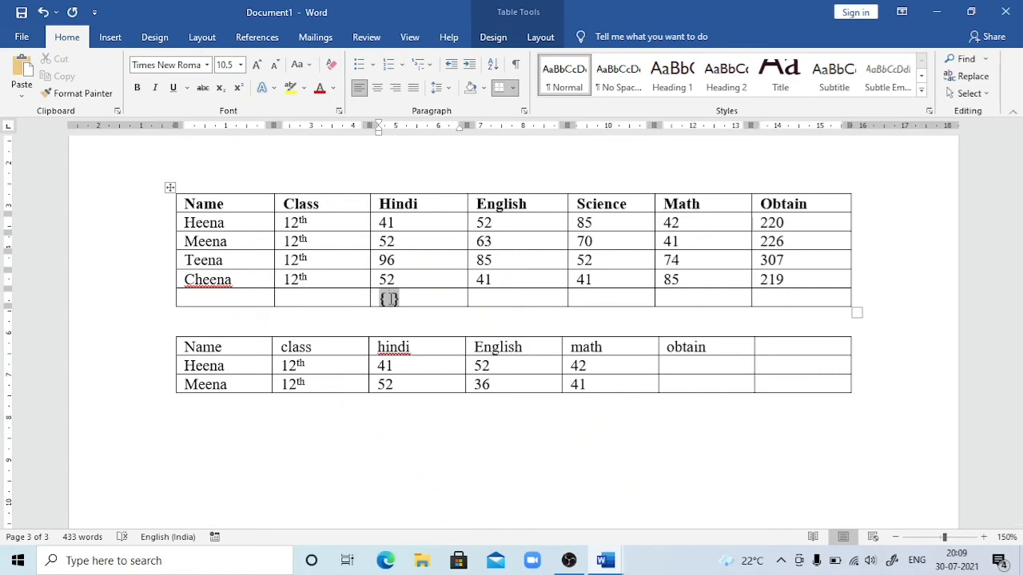
type("=max ")
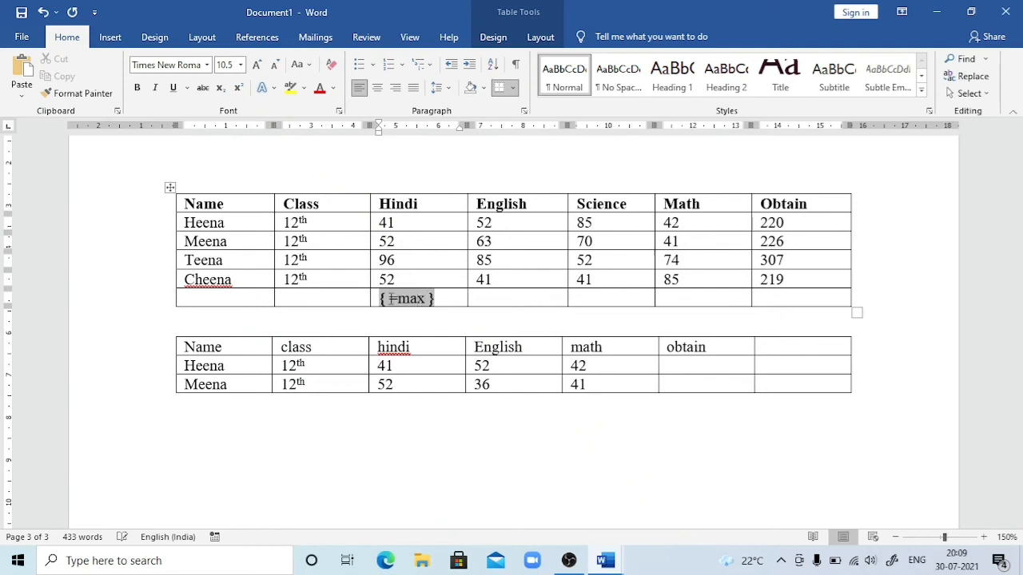
type("(a")
type("bove")
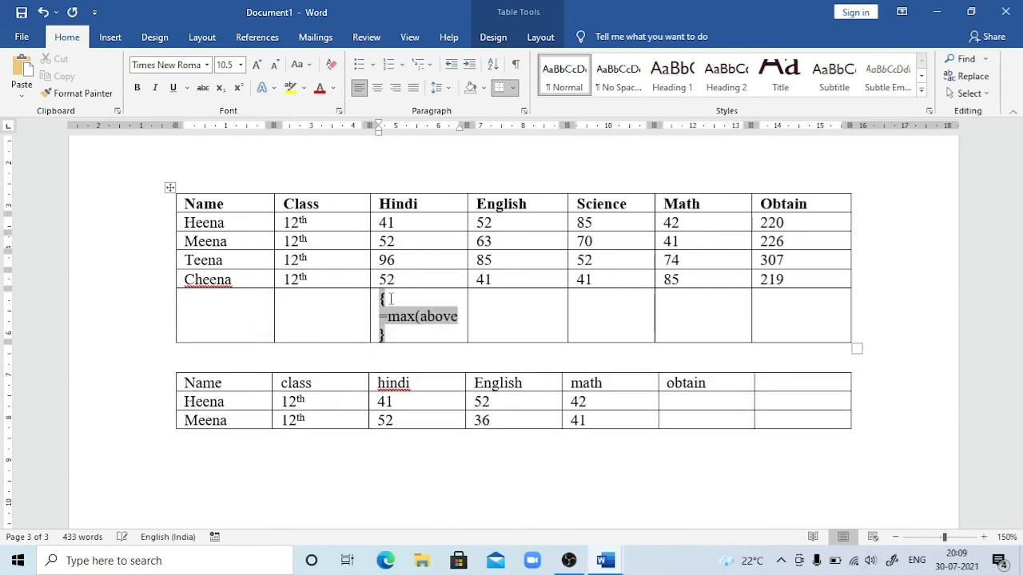
type(")")
key("F9")
Insert a field with the formula =min(above) in the last-row cell of the English column and update it.
key("Tab")
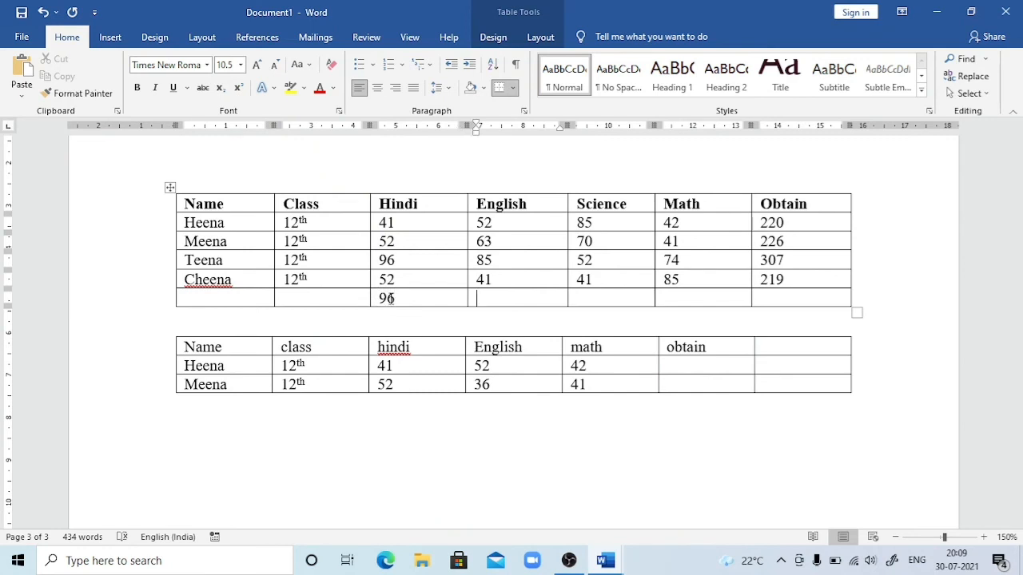
key("ctrl+F9")
type("=min(")
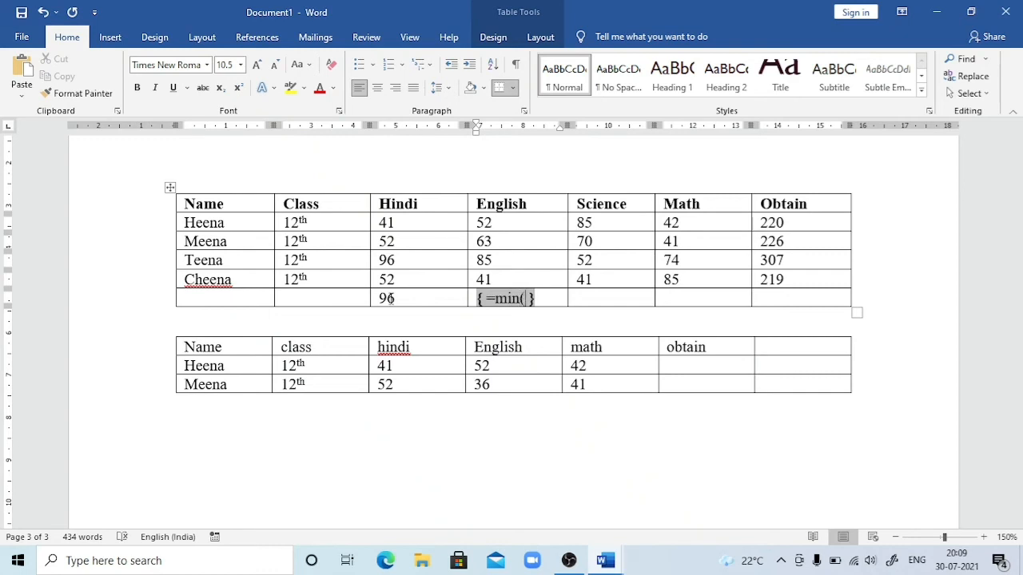
type("abov")
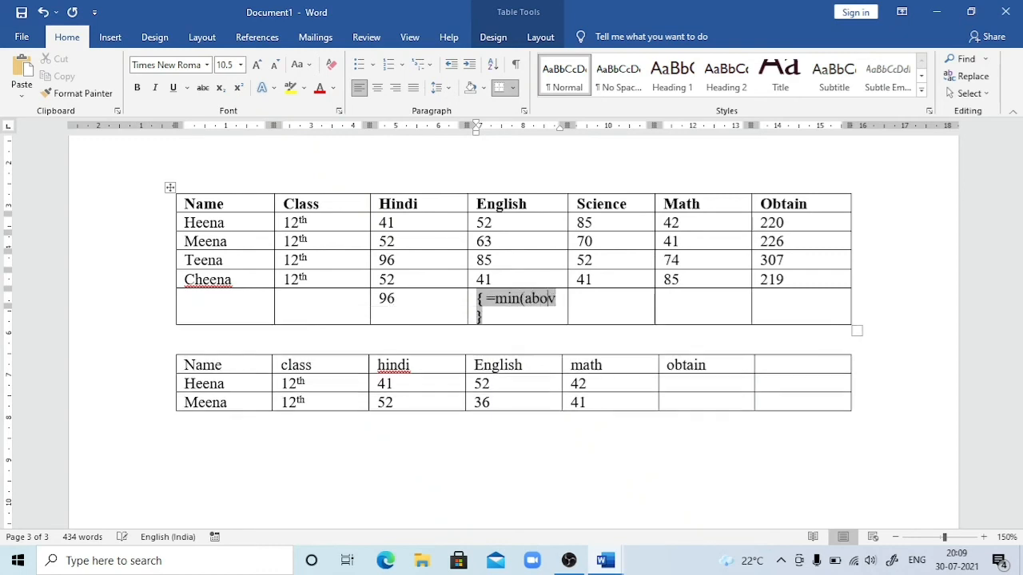
type("e)")
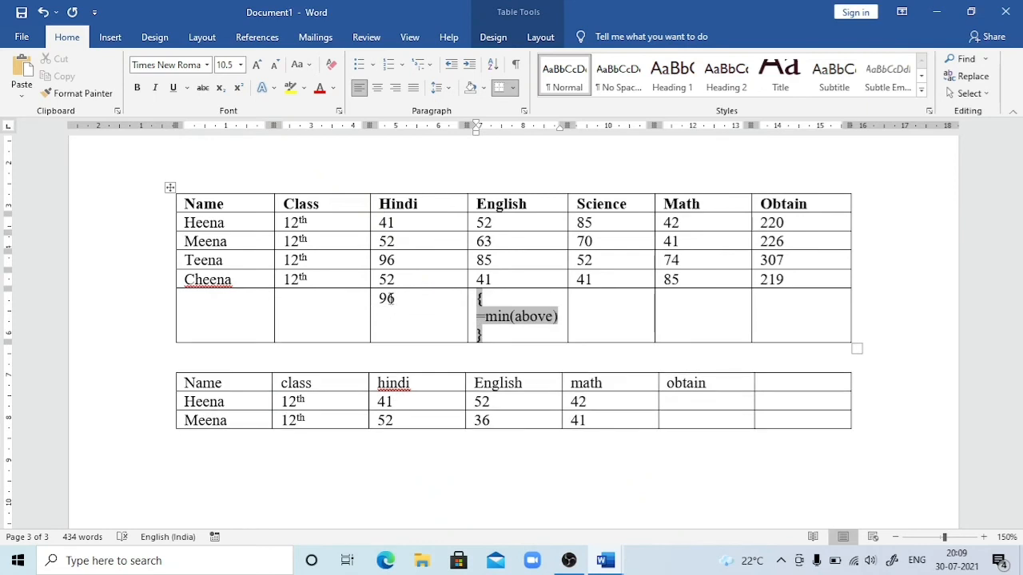
key("F9")
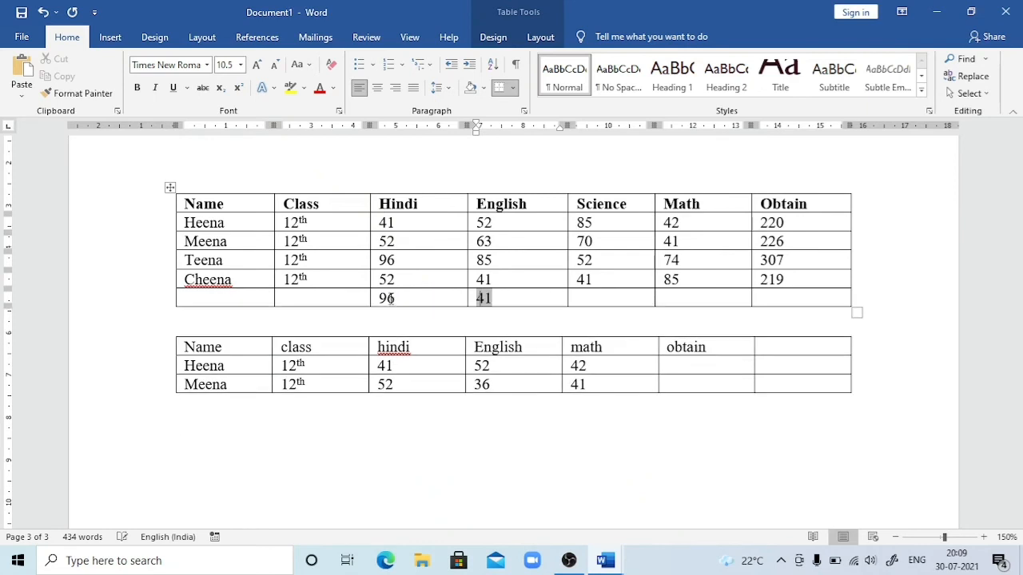
Insert a field with the formula =product(above) in the last-row cell of the Science column and update it.
key("Tab")
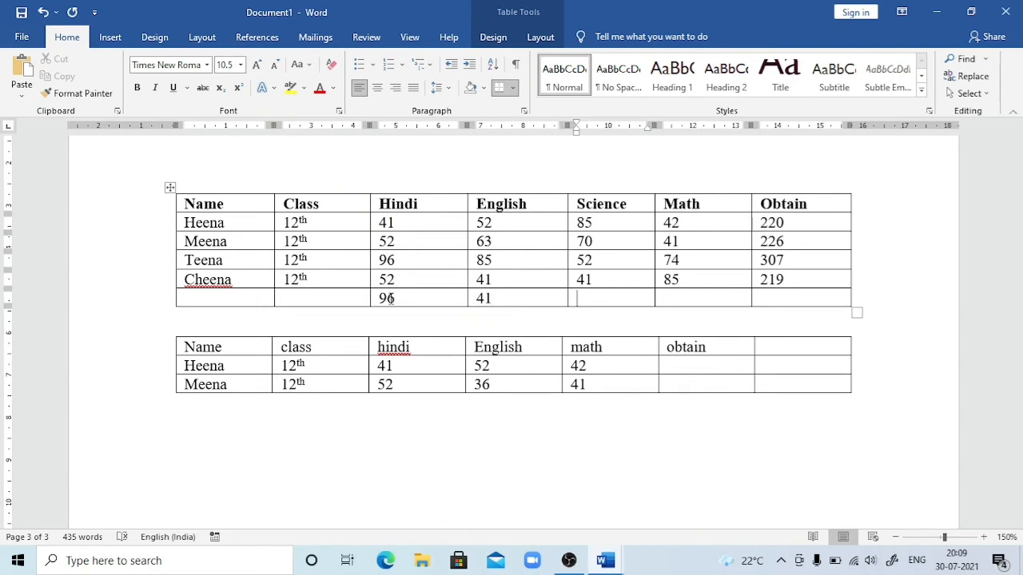
key("ctrl+F9")
type("=pro")
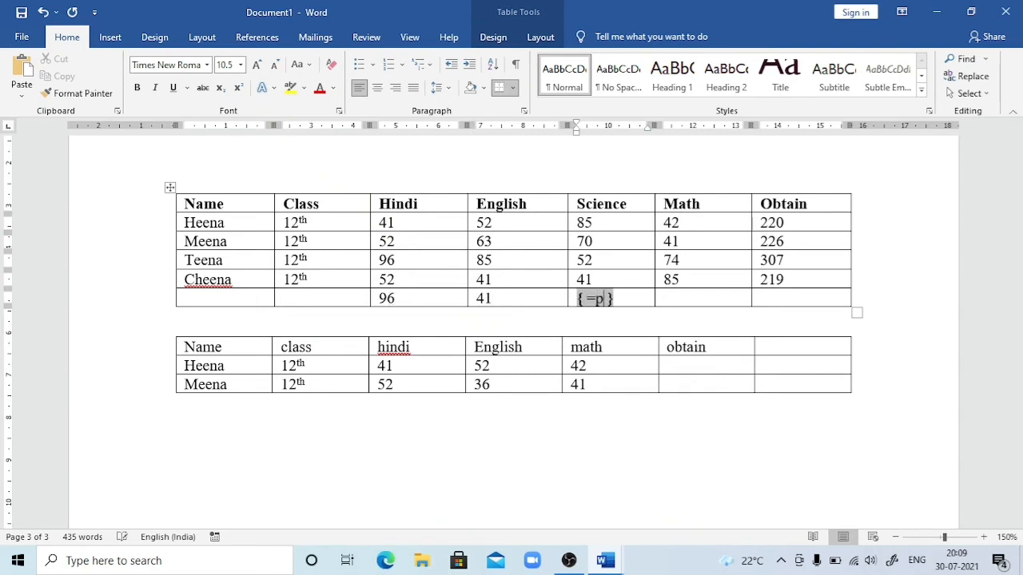
type("duct")
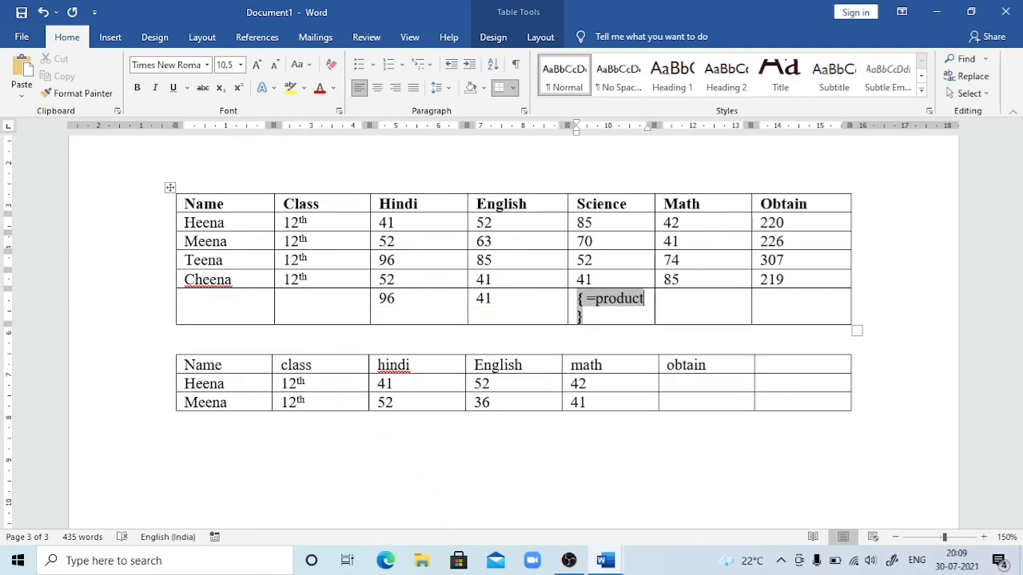
type("(above")
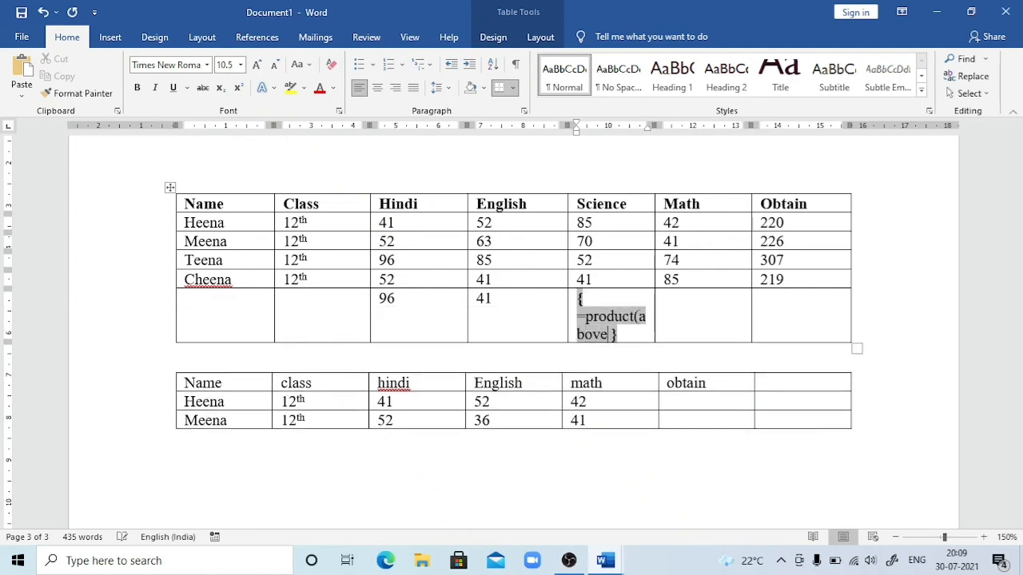
type(")")
key("F9")
Insert a field with the formula =count(above) in the last-row cell of the Math column and update it.
key("Tab")
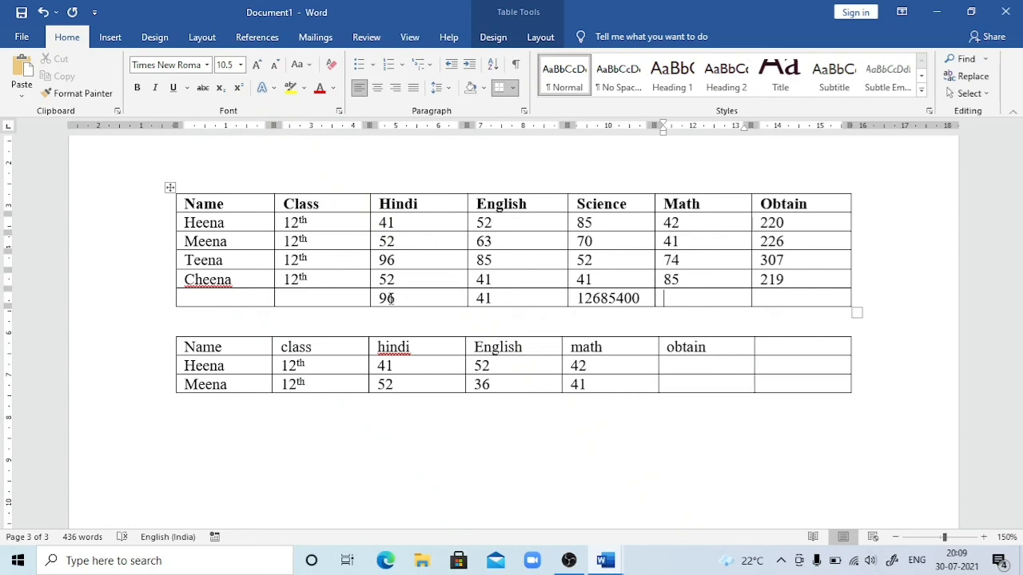
key("ctrl+F9")
type("=count")
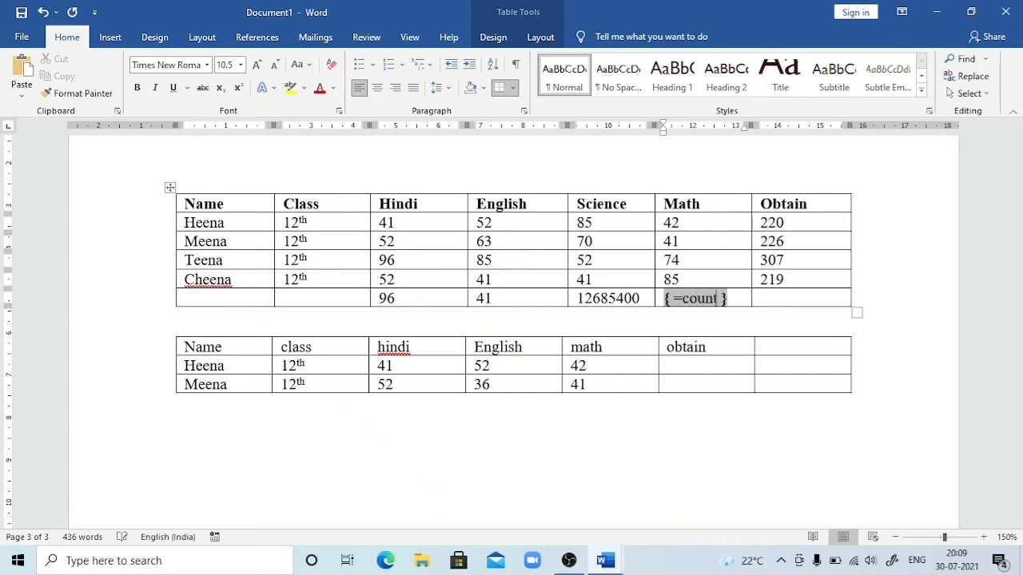
type("(above)")
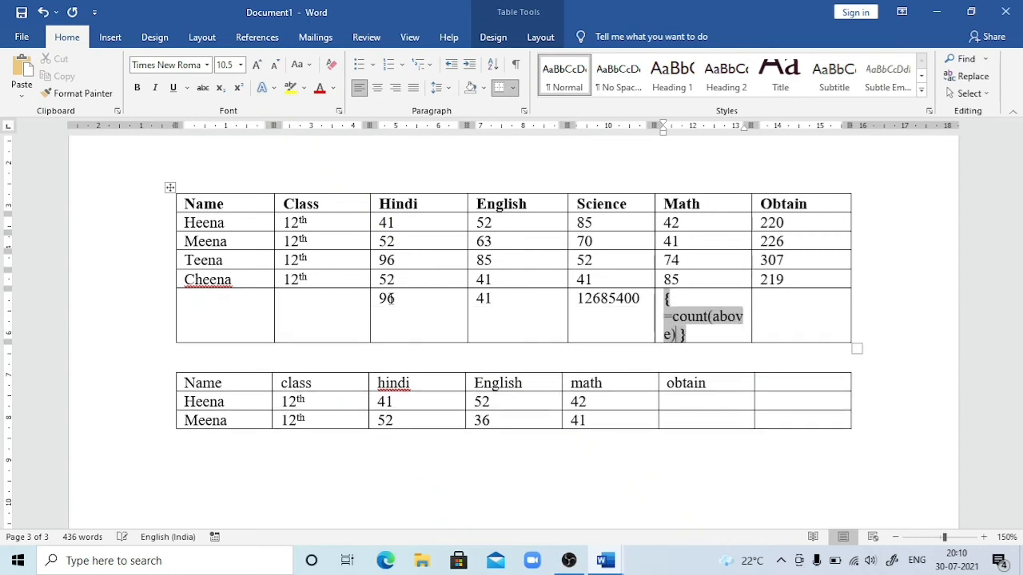
key("F9")
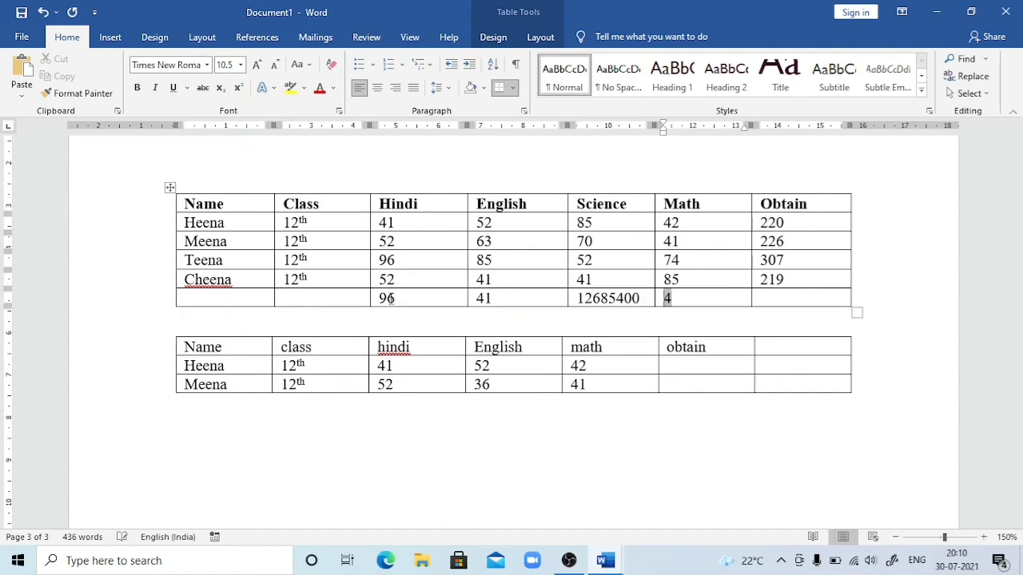
Insert a field with the formula =average(above) in the last-row cell of the Obtain column and update it.
key("Tab")
key("ctrl+F9")
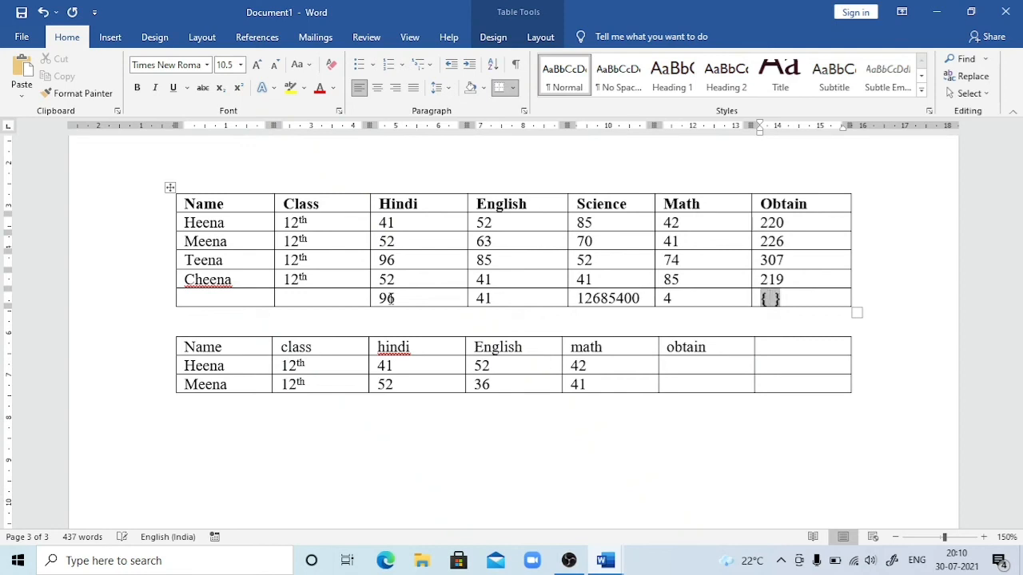
type("=average ")
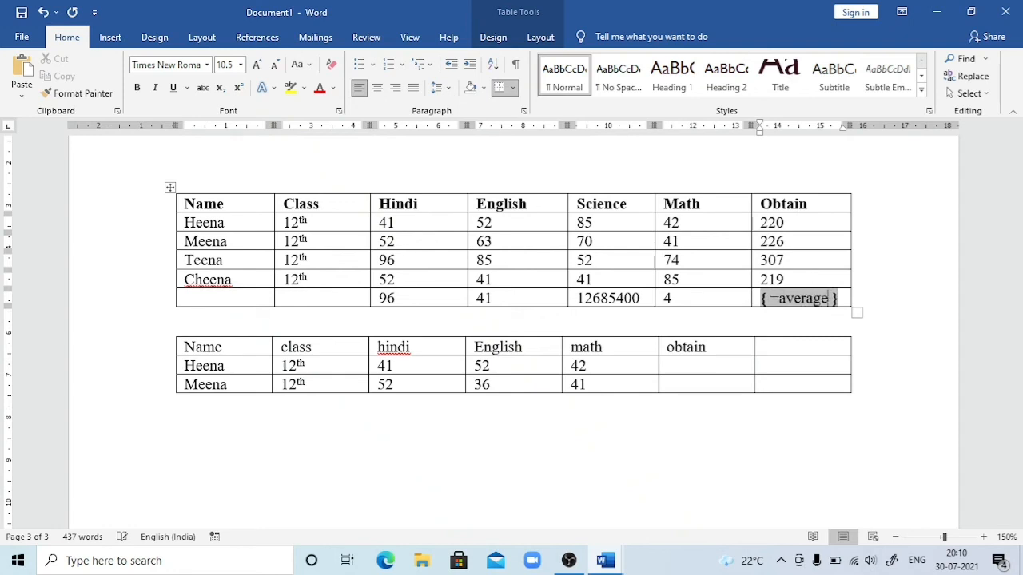
type("(a")
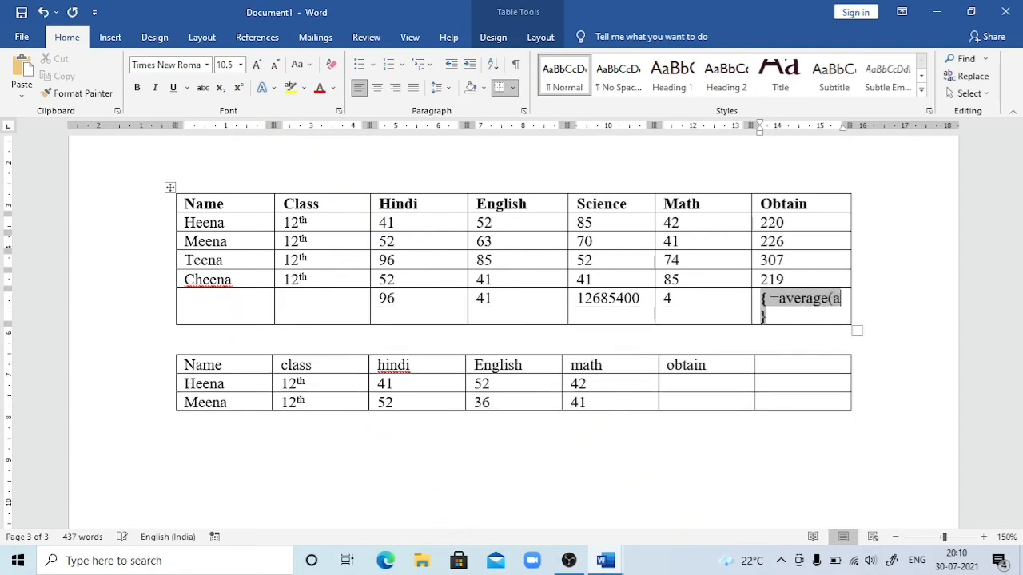
type("bove)")
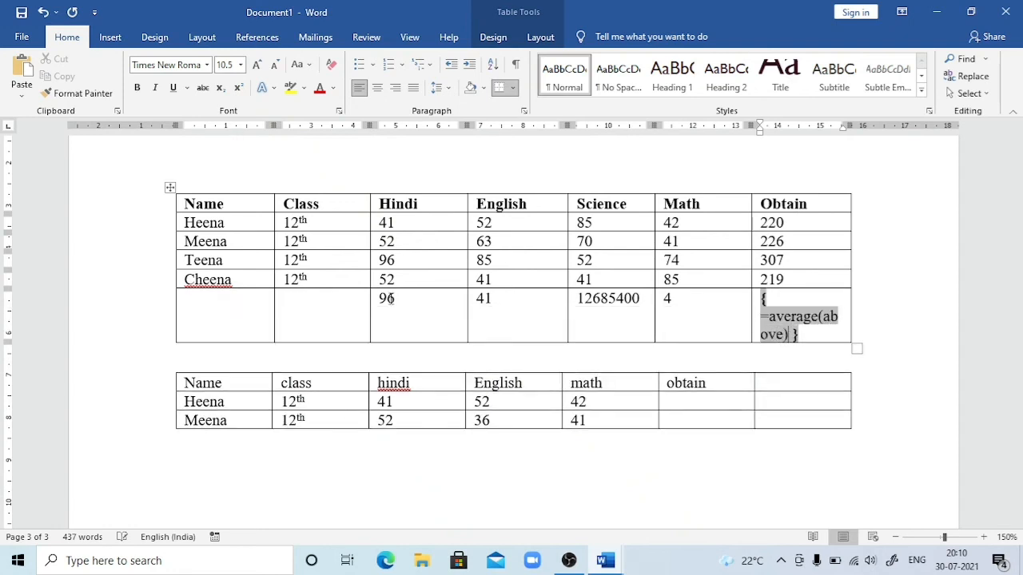
key("F9")
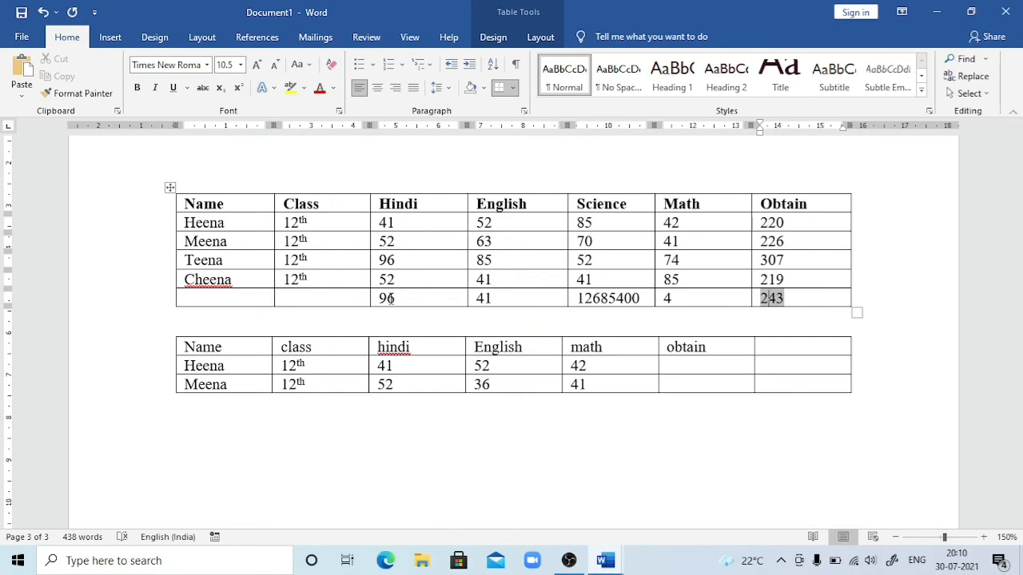
key("Up")
key("Up")
key("Up")
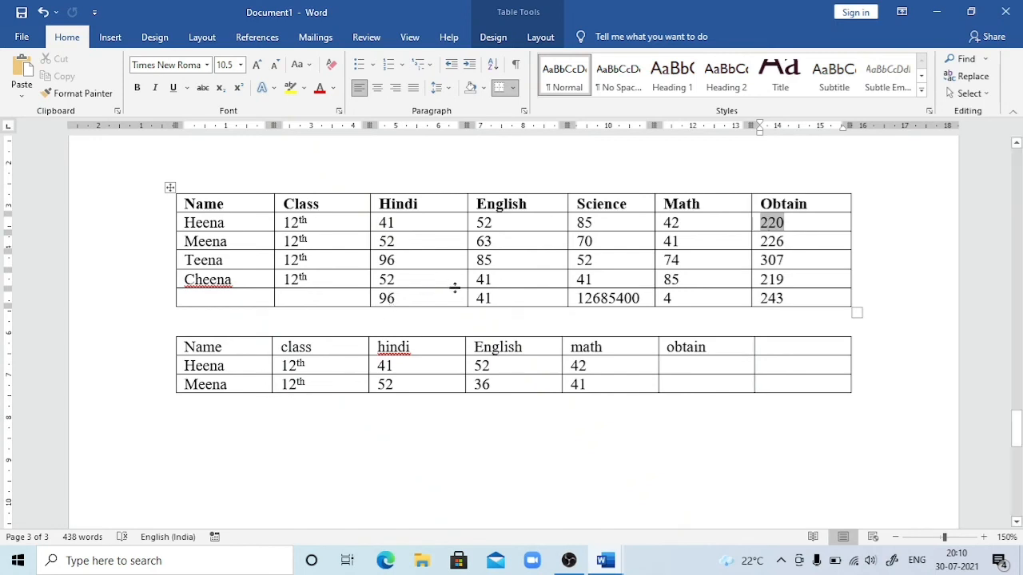
Change the fourth student's Hindi mark to 99 and update the maximum field in the row below it.
left_click(399, 279)
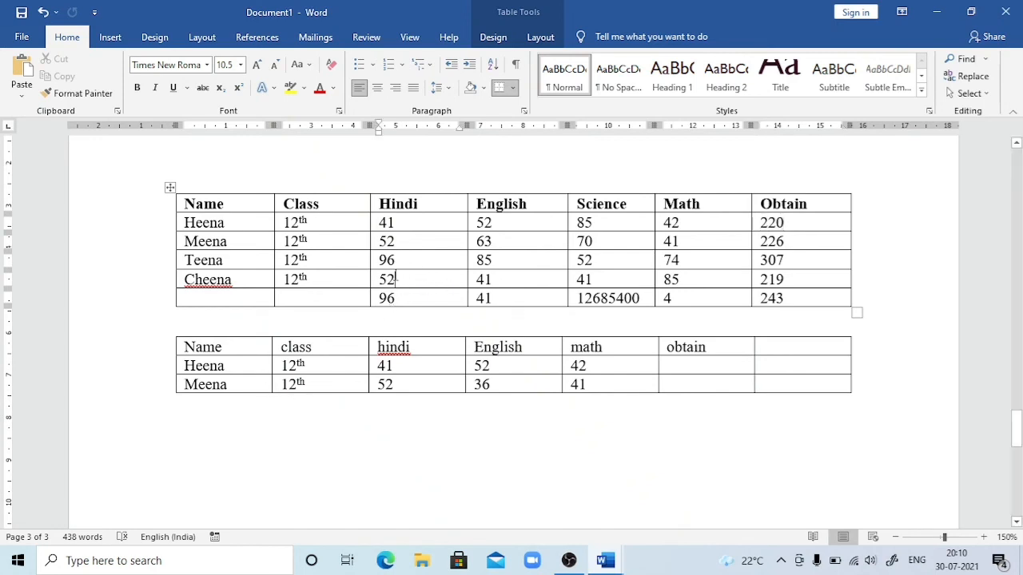
key("BackSpace")
key("BackSpace")
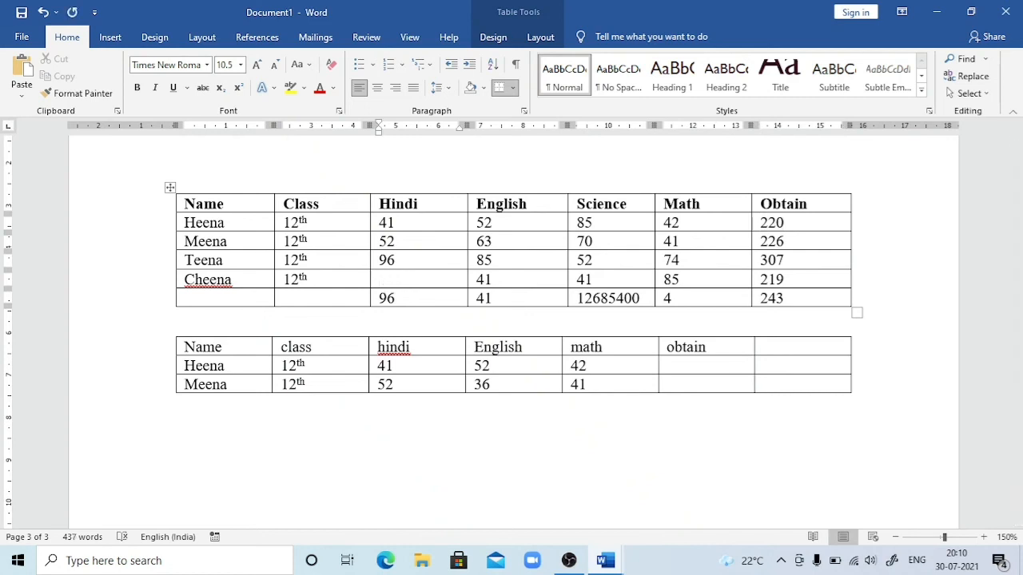
type("99")
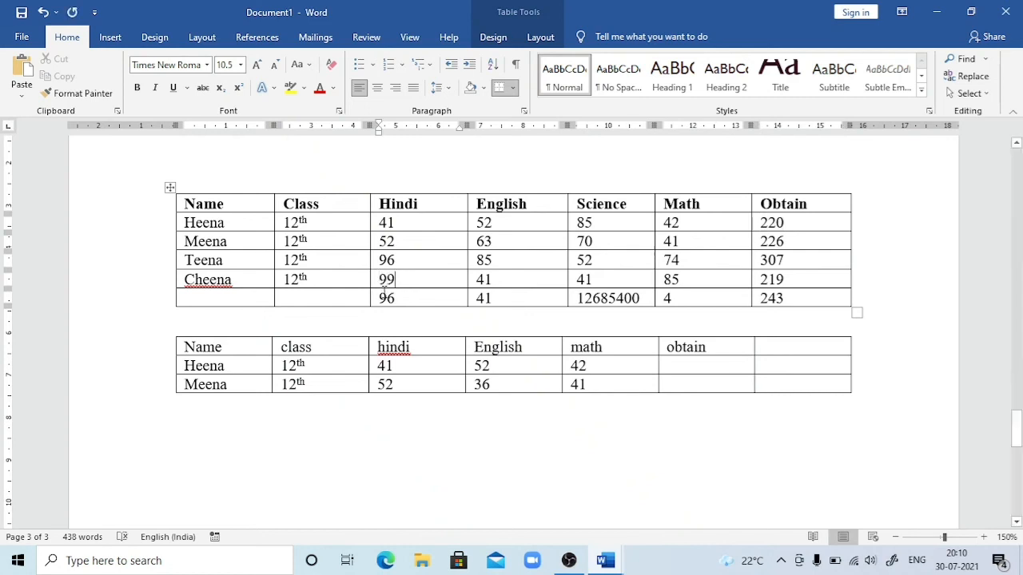
left_click(386, 298)
key("F9")
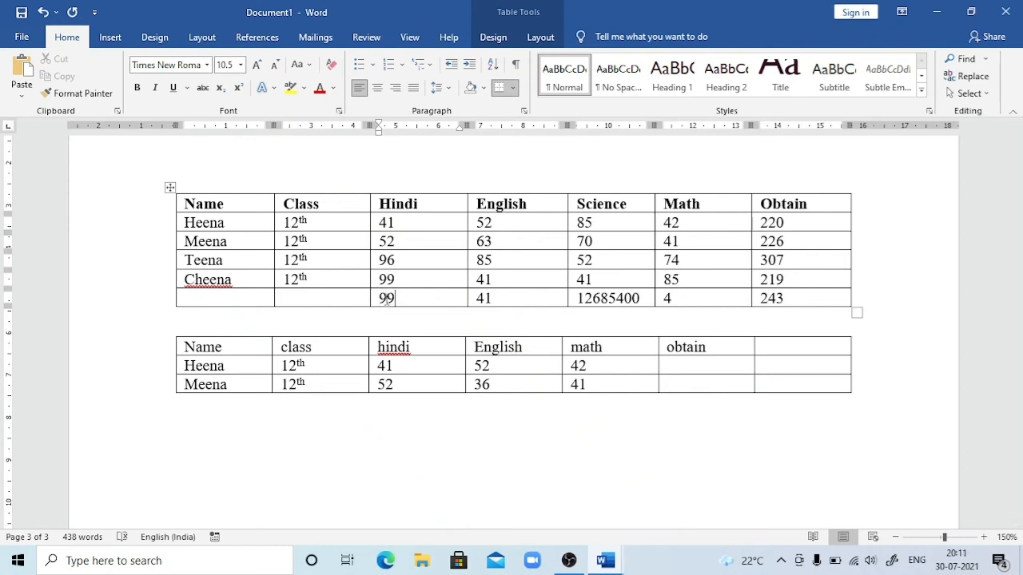
key("Up")
key("Up")
key("Down")
key("Down")
Toggle the field codes of the English and Science last-row results to view their formulas, returning each to its result.
double_click(483, 297)
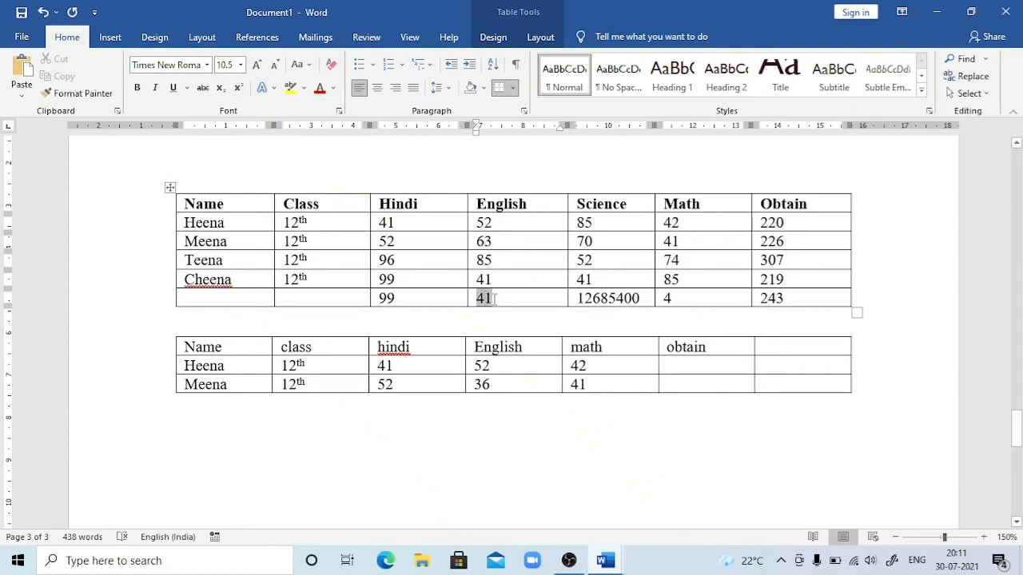
key("shift+F9")
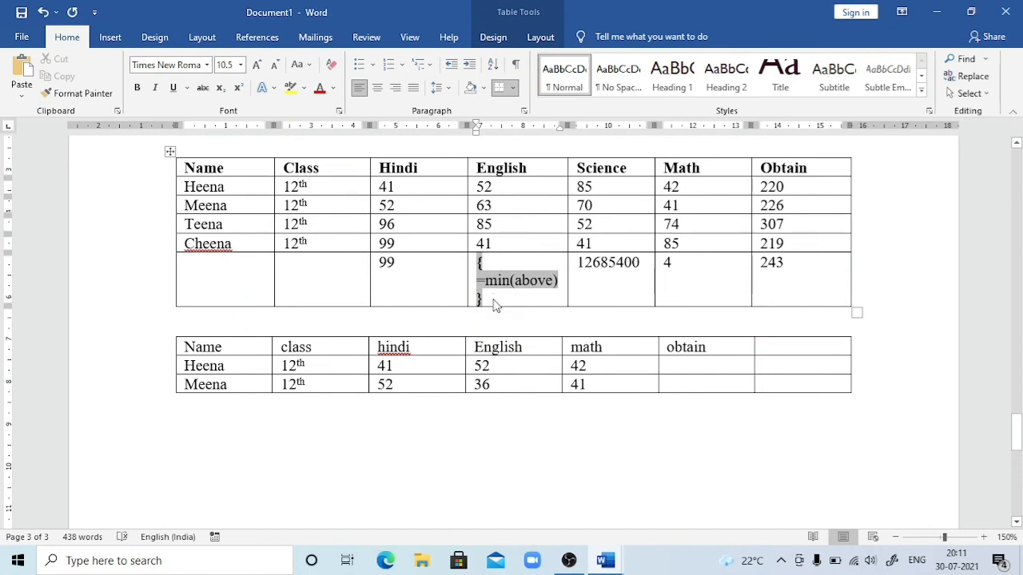
key("shift+F9")
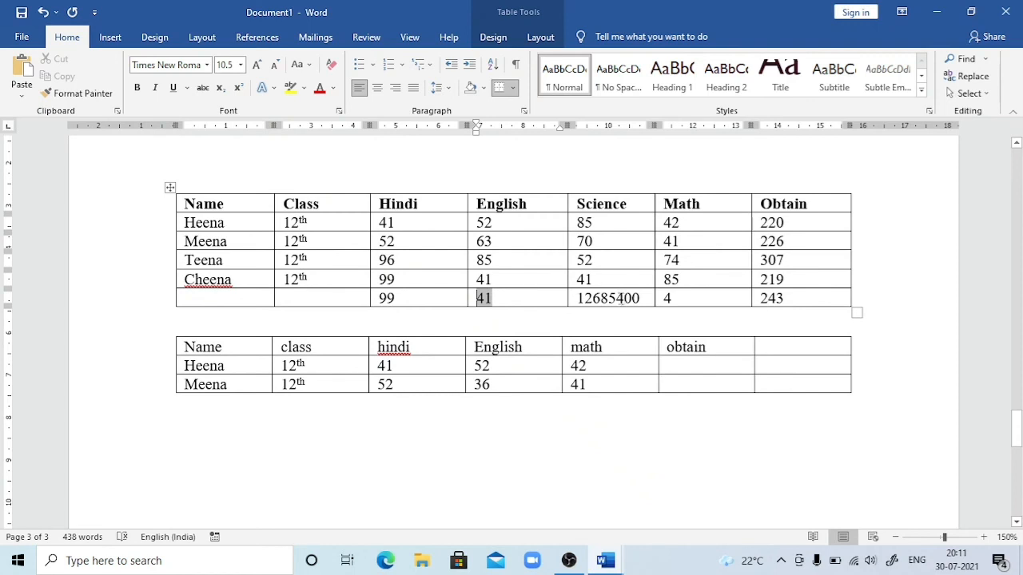
left_click(621, 298)
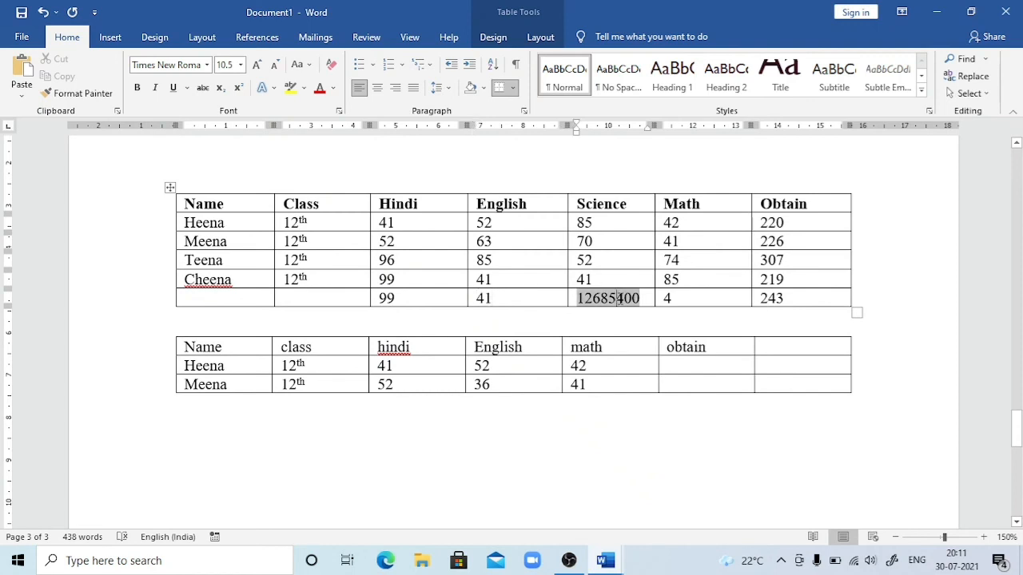
key("shift+F9")
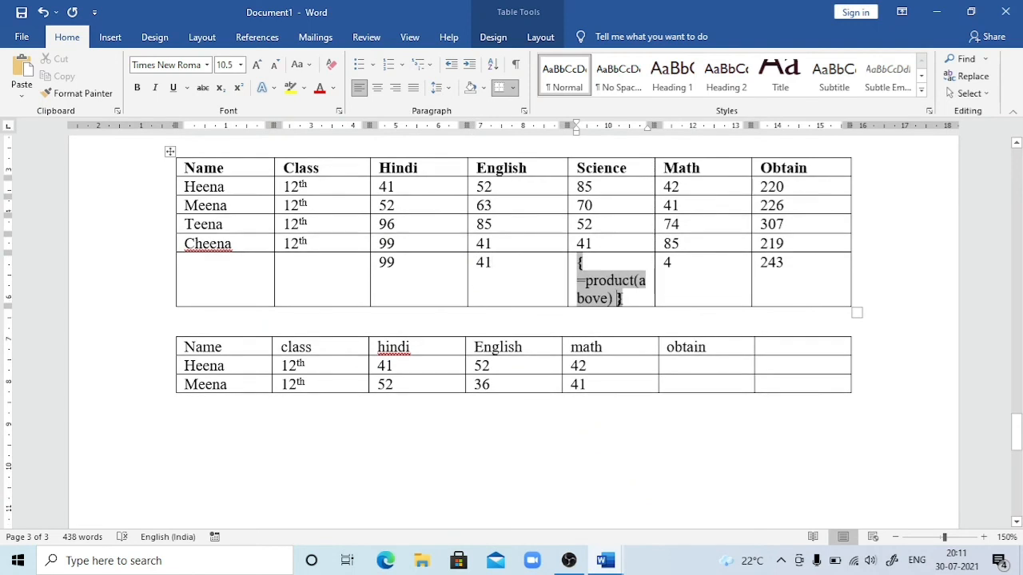
key("shift+F9")
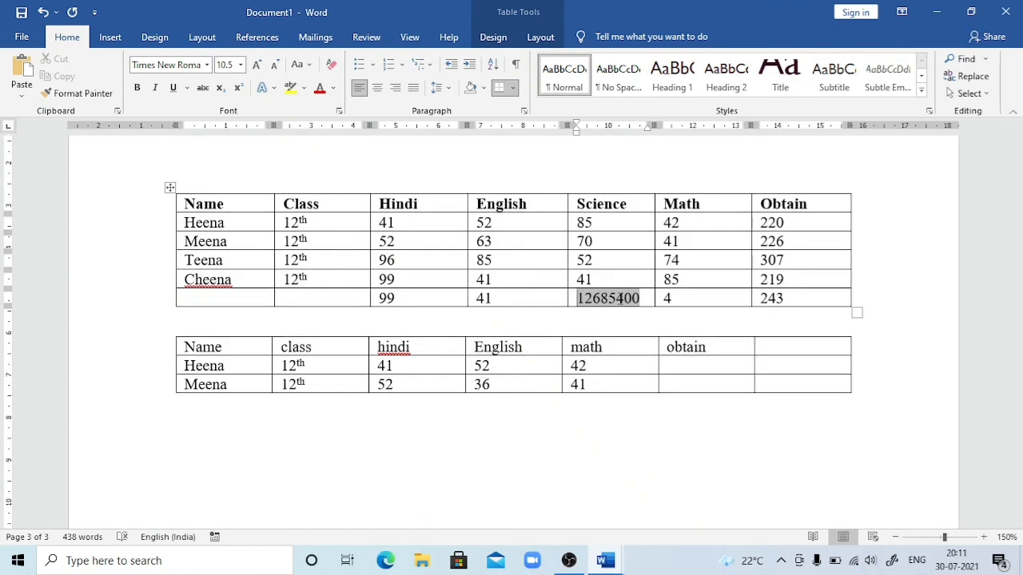
key("shift+F9")
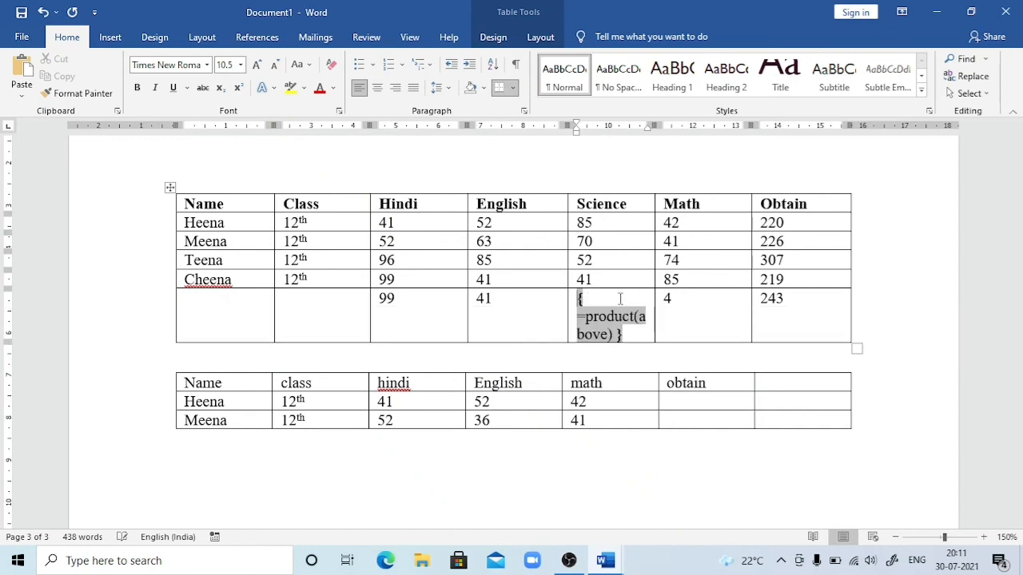
key("shift+F9")
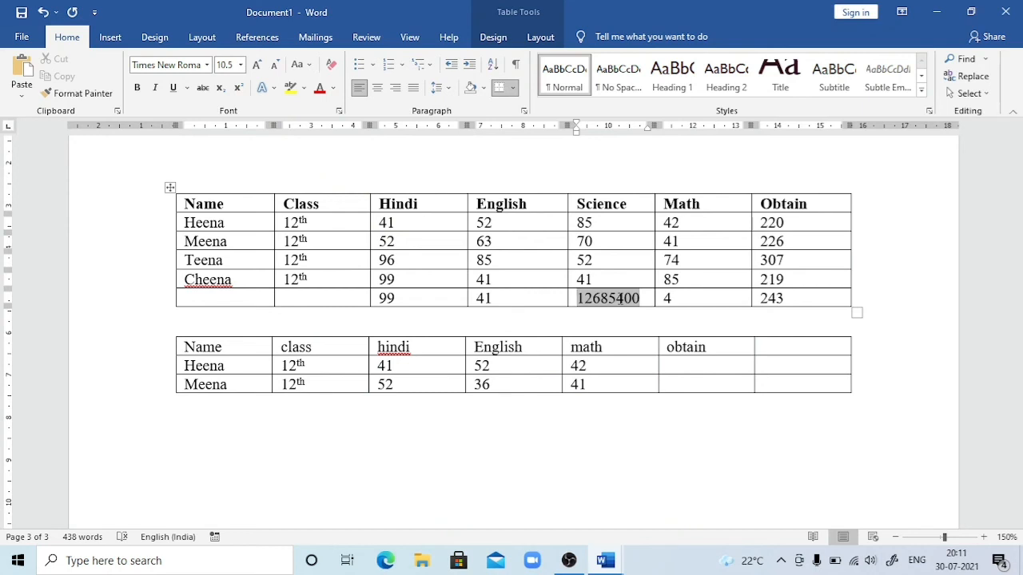
Compare showing all field codes in the document with showing only the Science product field's code, and return to the results.
key("alt+F9")
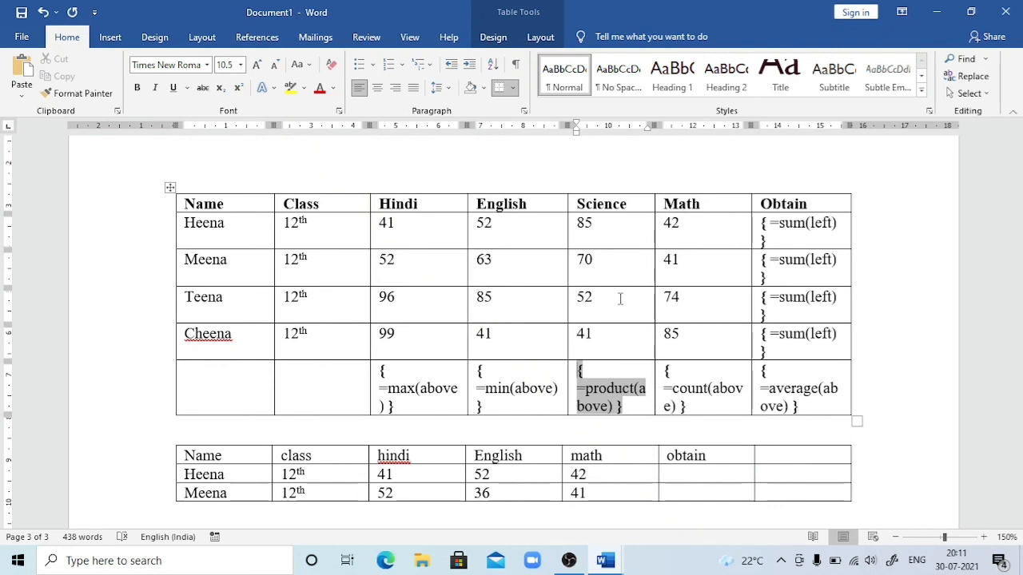
key("alt+F9")
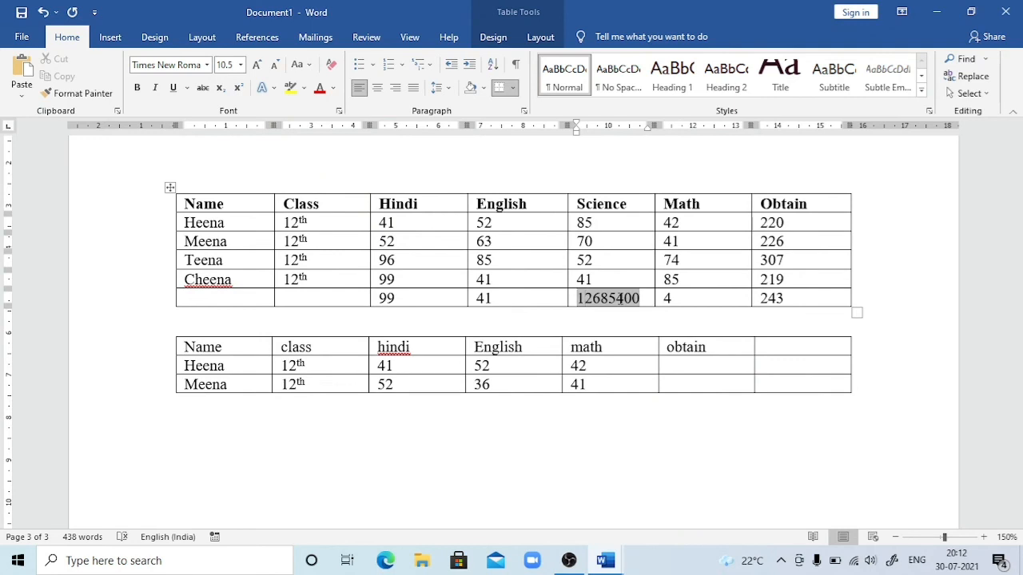
key("shift+F9")
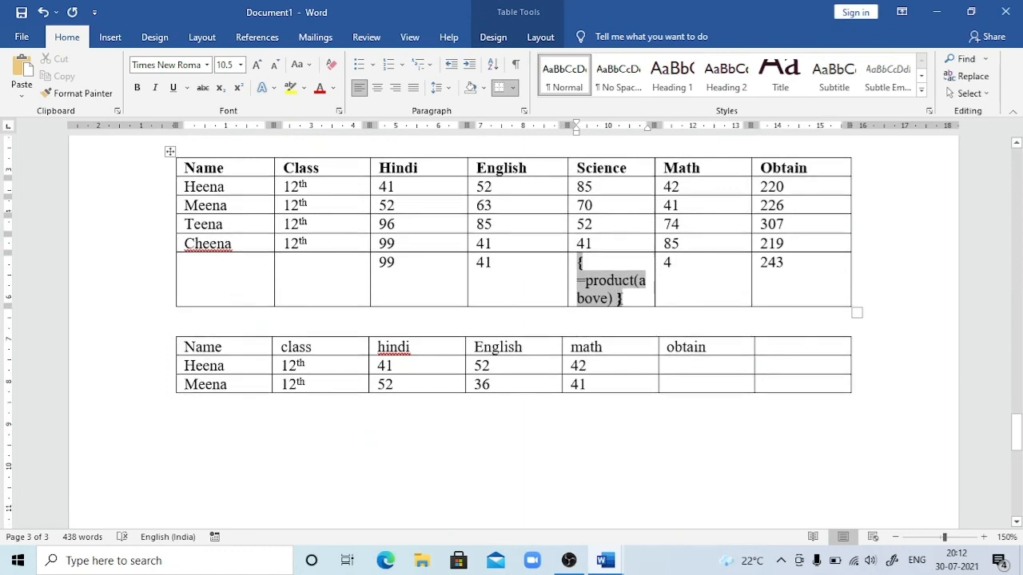
key("shift+F9")
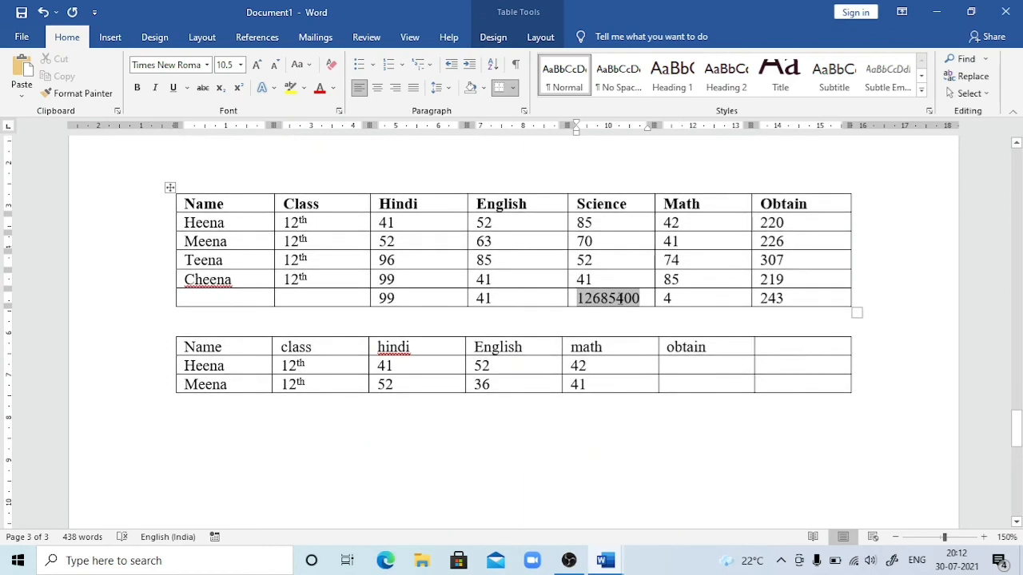
key("alt+F9")
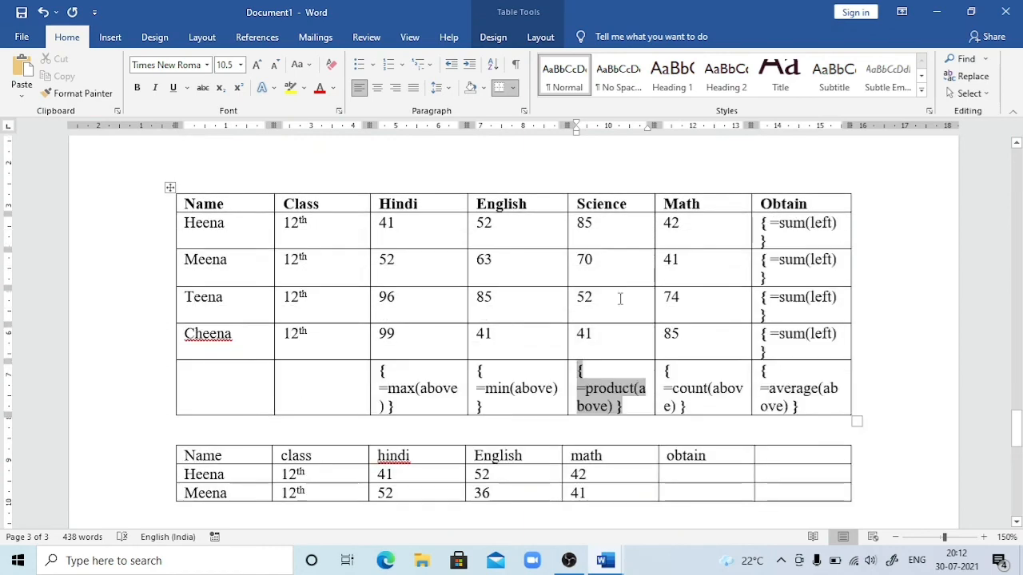
key("alt+F9")
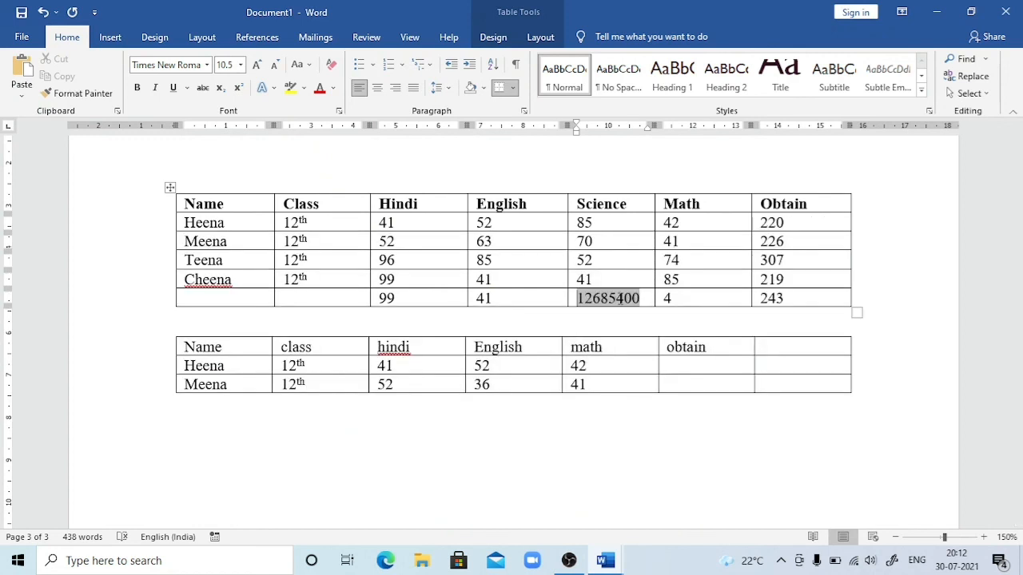
key("Right")
key("Right")
key("Up")
key("Up")
key("Up")
key("Up")
key("Up")
key("Down")
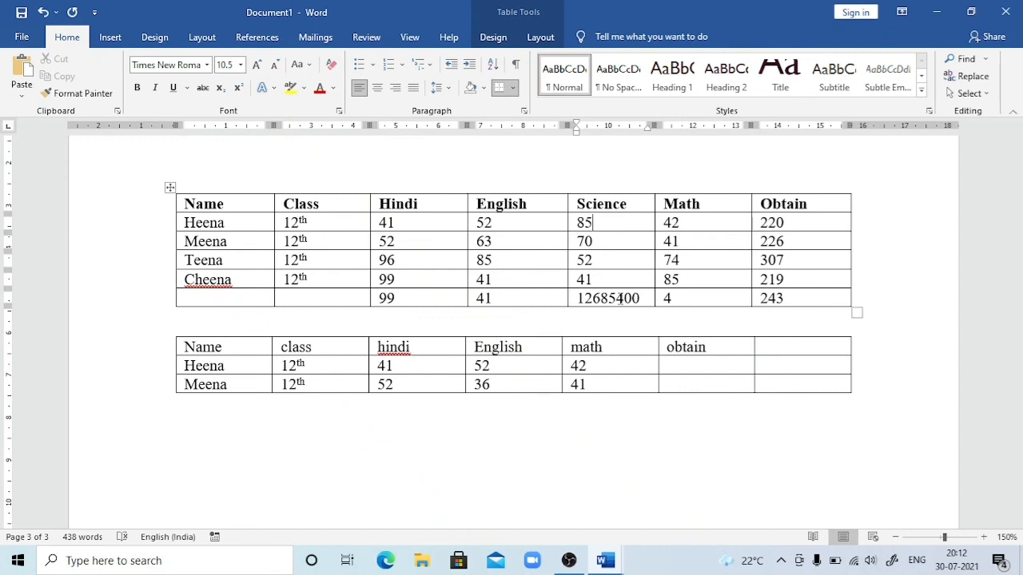
key("Tab")
key("Tab")
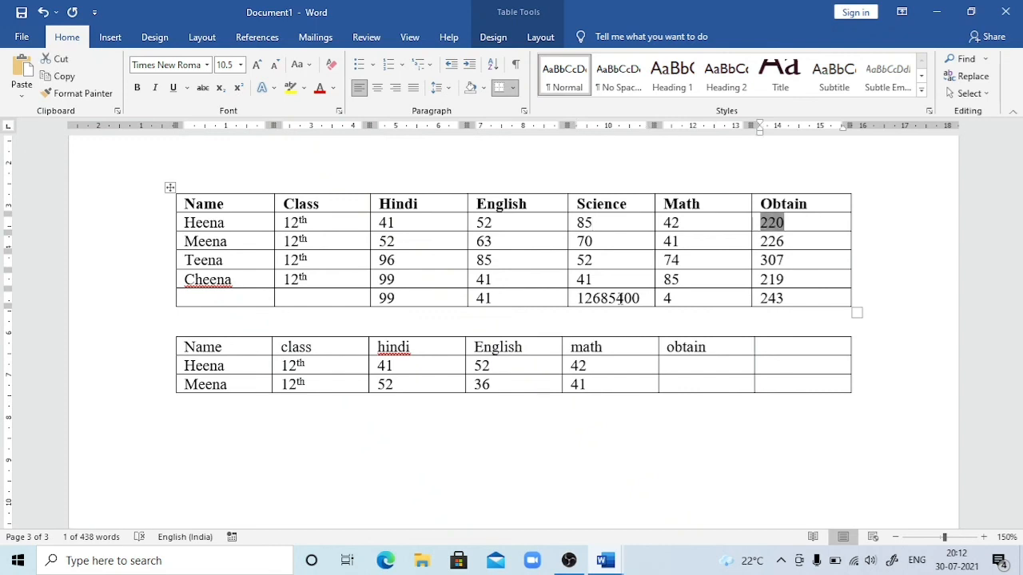
key("Down")
key("Down")
key("Down")
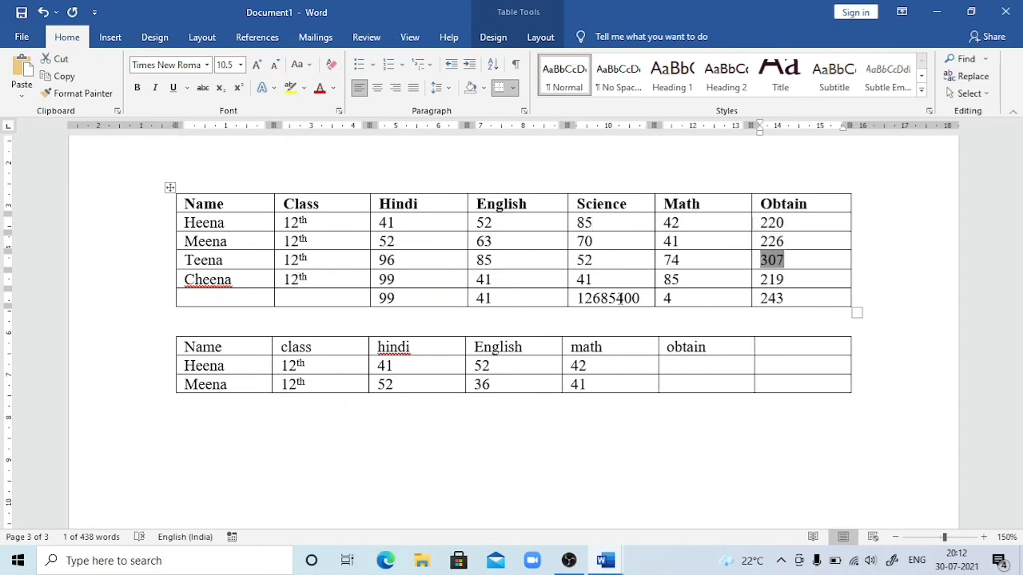
key("Tab")
key("Tab")
key("Tab")
key("Tab")
key("Tab")
key("Tab")
key("Tab")
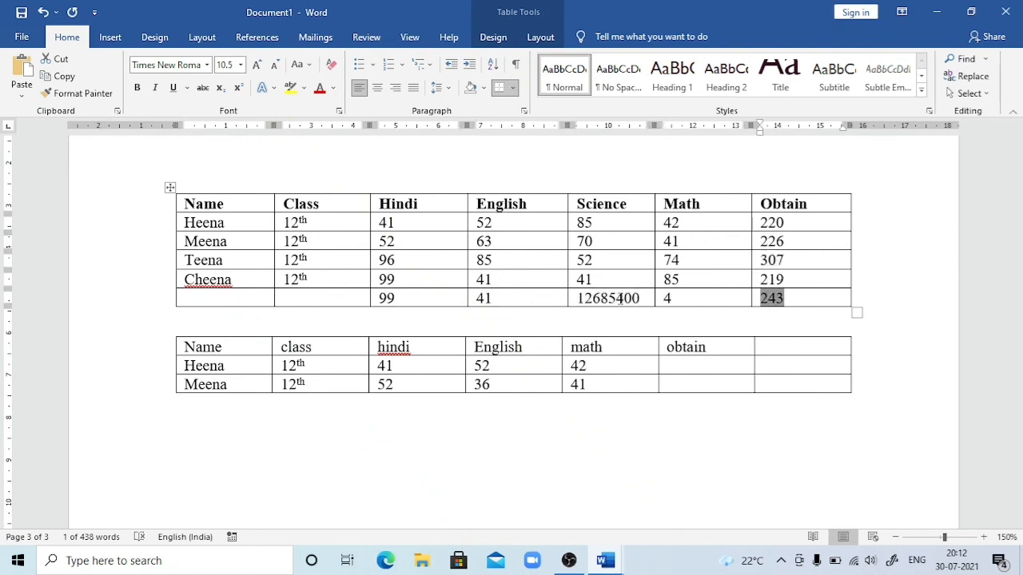
key("shift+Tab")
key("shift+Tab")
key("shift+Tab")
key("shift+Tab")
key("shift+Tab")
key("shift+Tab")
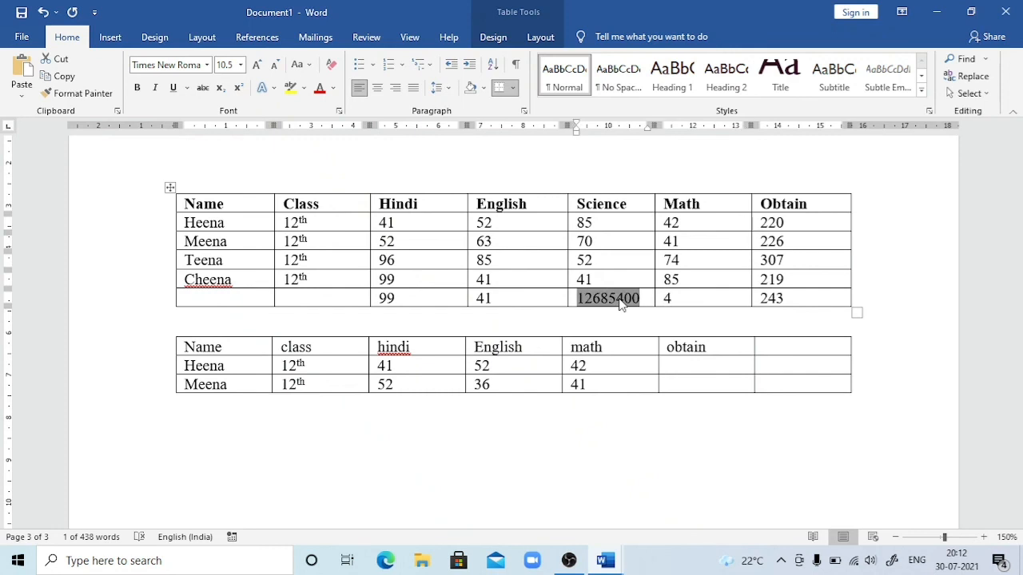
key("Up")
key("Up")
key("Up")
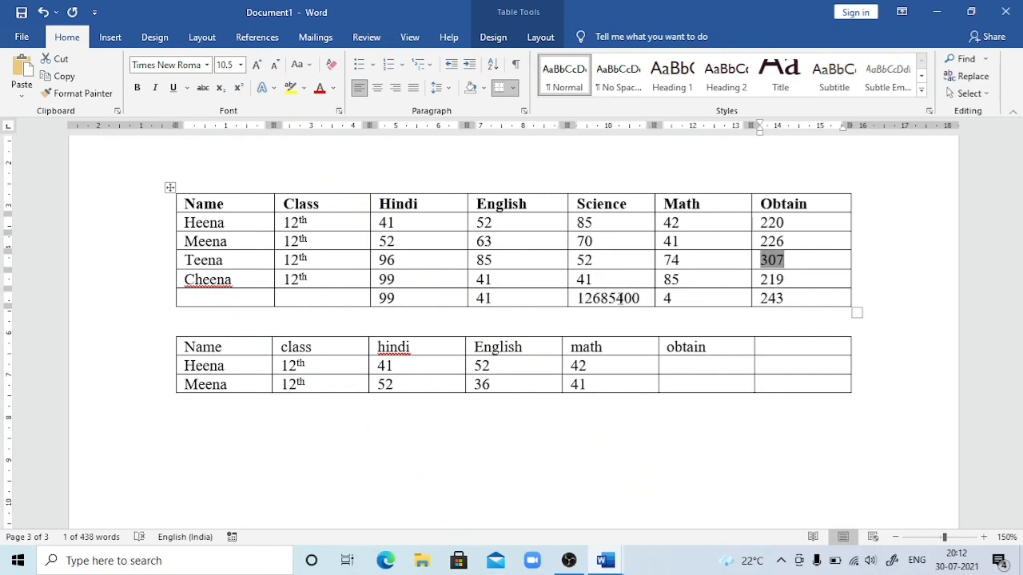
key("Down")
key("Down")
key("Down")
key("Tab")
key("Tab")
key("Tab")
key("Tab")
key("Tab")
key("Tab")
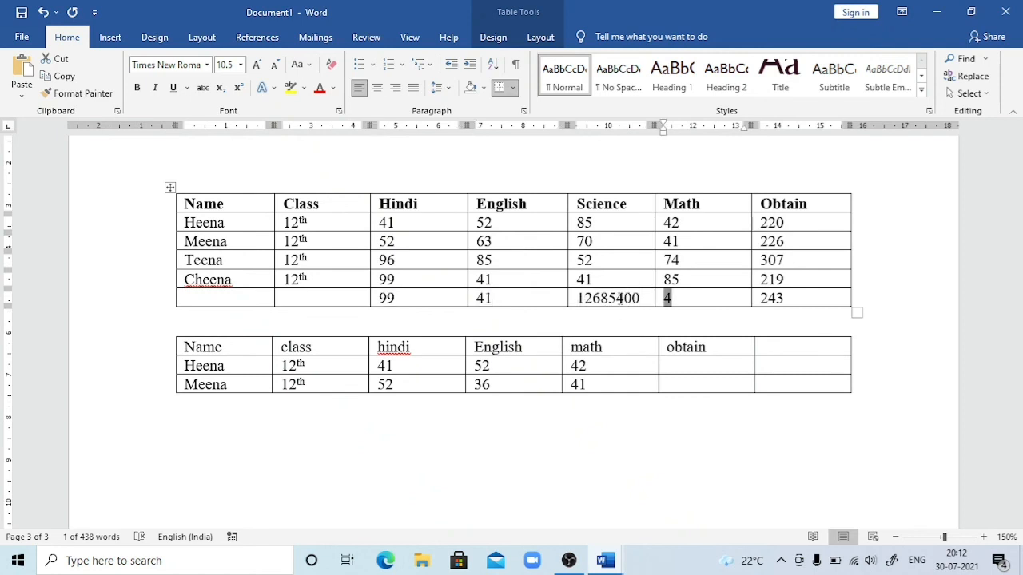
Go back through the table's formula fields to the first student's Obtain total.
key("shift+Tab")
key("shift+Tab")
key("shift+Tab")
key("shift+Tab")
key("shift+Tab")
key("shift+Tab")
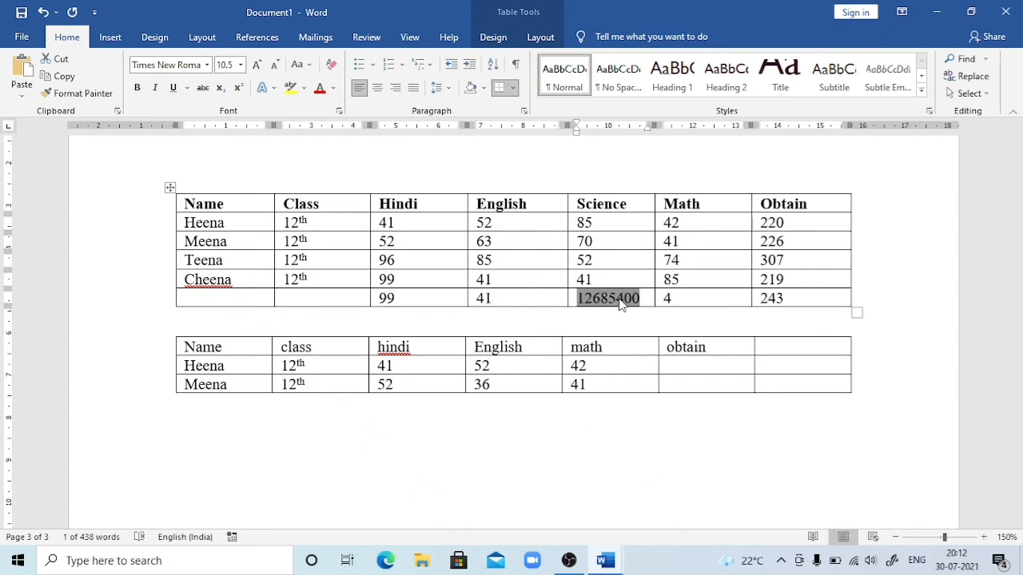
key("Up")
key("Up")
key("Up")
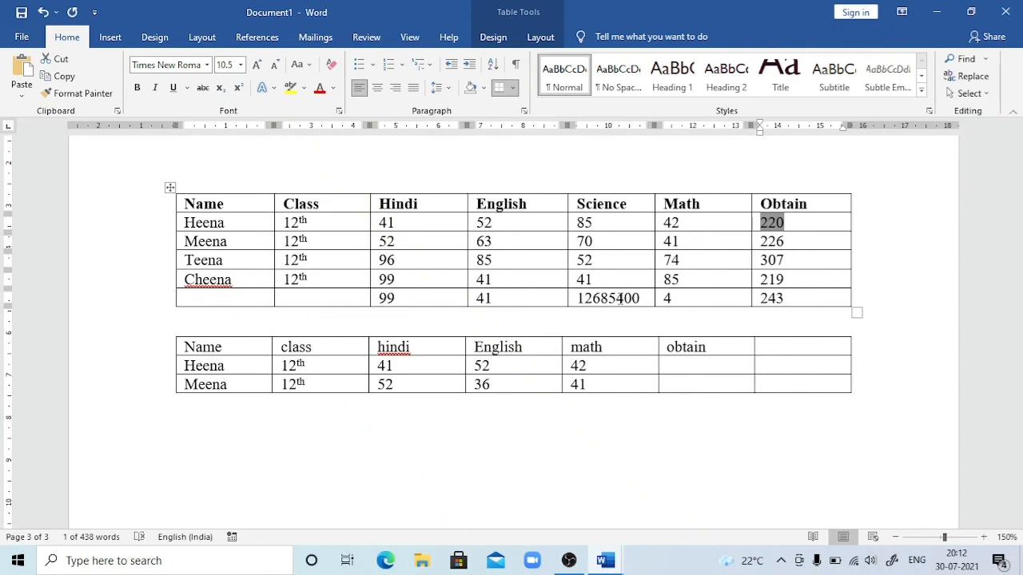
Change the first student's Math mark to 80.
key("Left")
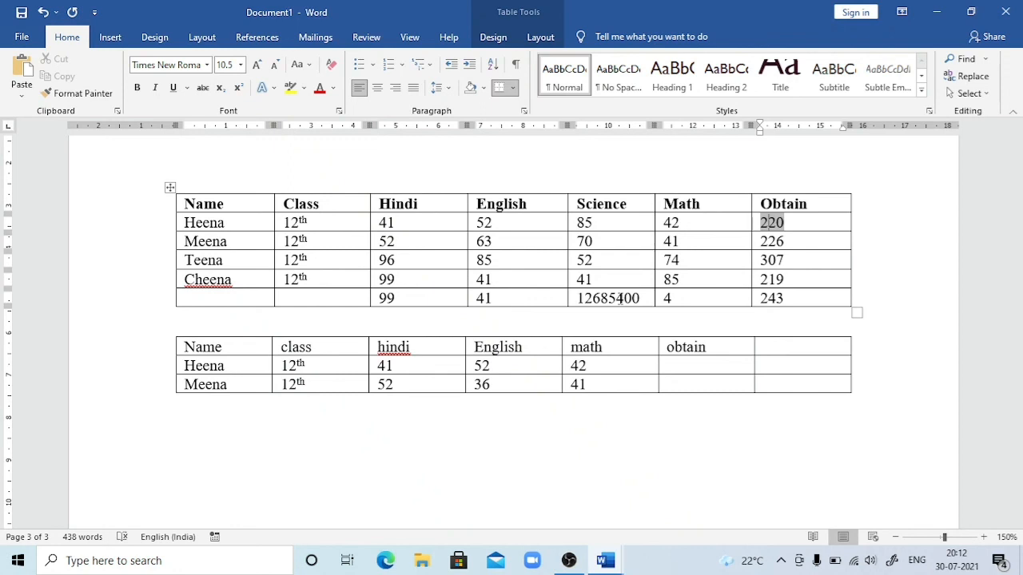
key("Left")
key("Left")
key("Left")
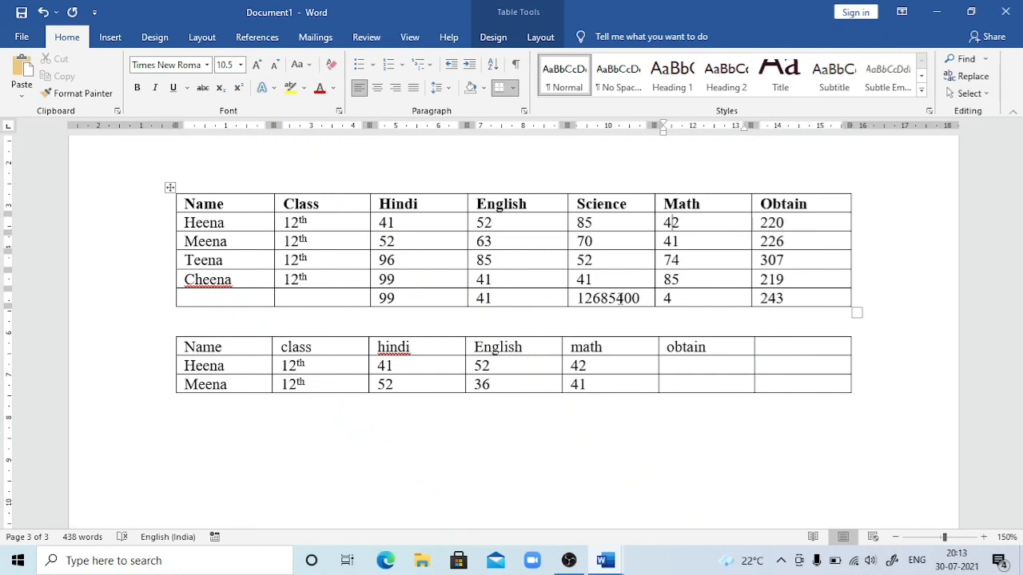
key("BackSpace")
key("BackSpace")
type("80")
Update the first student's Obtain total field to reflect the new Math mark.
key("Tab")
key("Right")
key("Left")
key("Left")
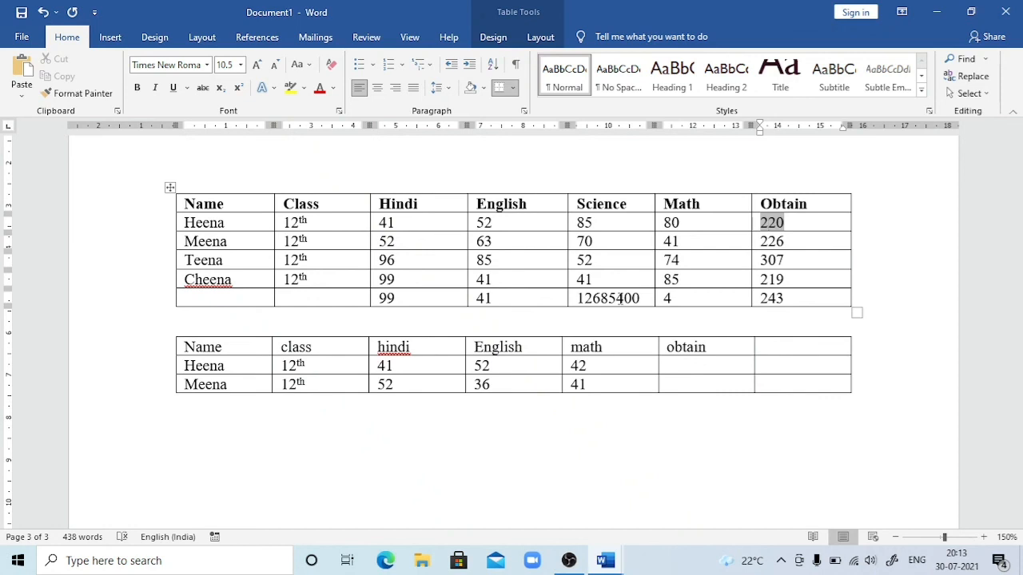
key("F9")
key("Left")
key("Left")
key("F9")
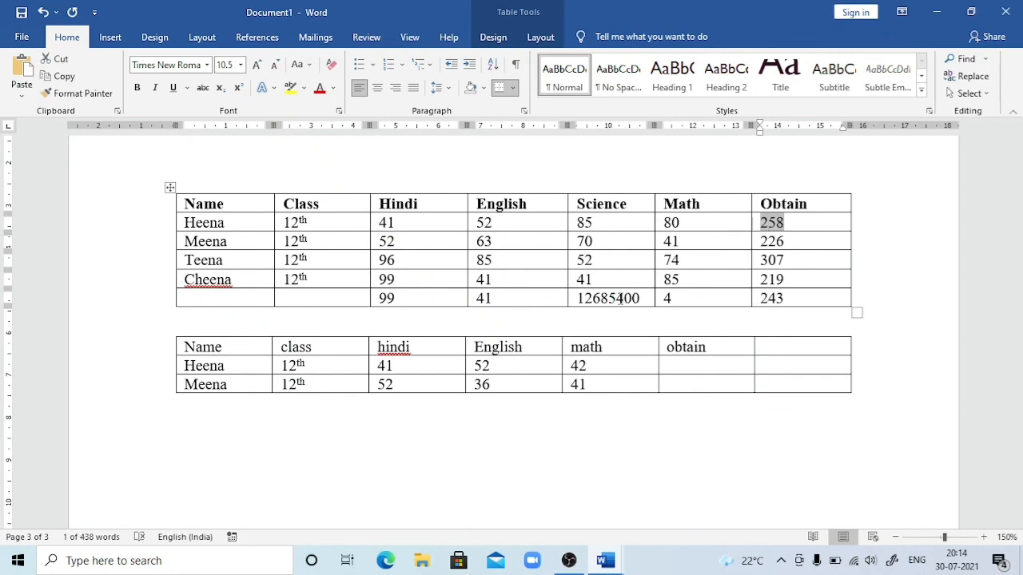
left_click(806, 314)
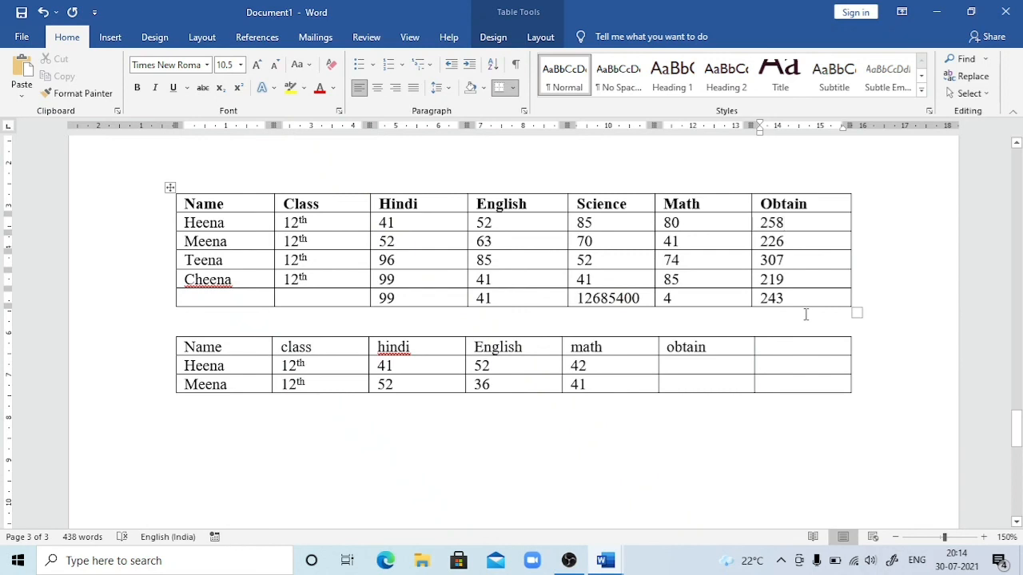
key("Left")
key("Left")
key("Right")
key("Left")
key("Left")
key("Right")
key("Right")
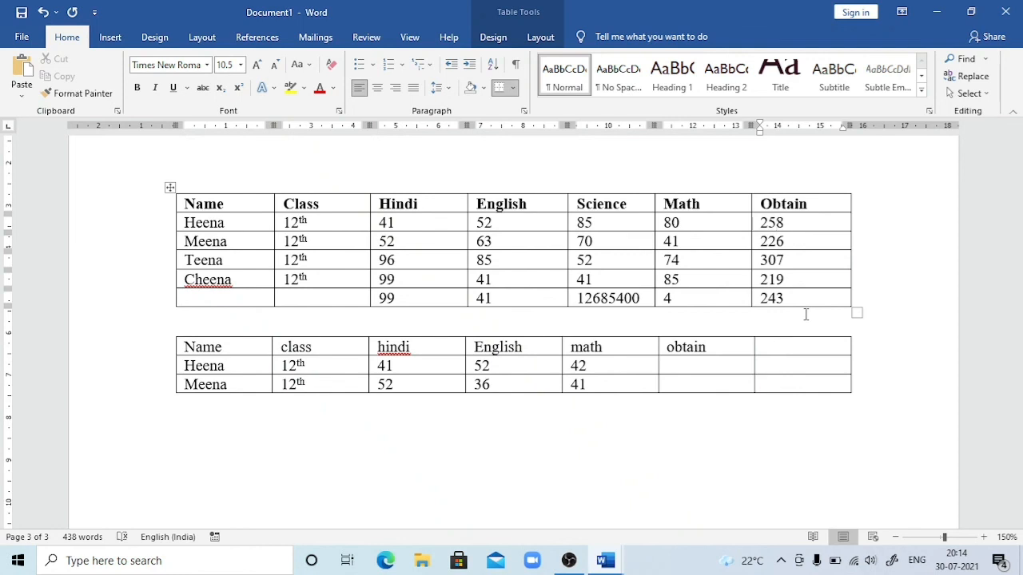
Toggle the field code of the second student's Obtain total to view its formula, and return to the result.
key("Down")
key("Left")
key("Left")
key("Left")
key("Left")
key("Left")
key("Right")
key("Right")
key("shift+F9")
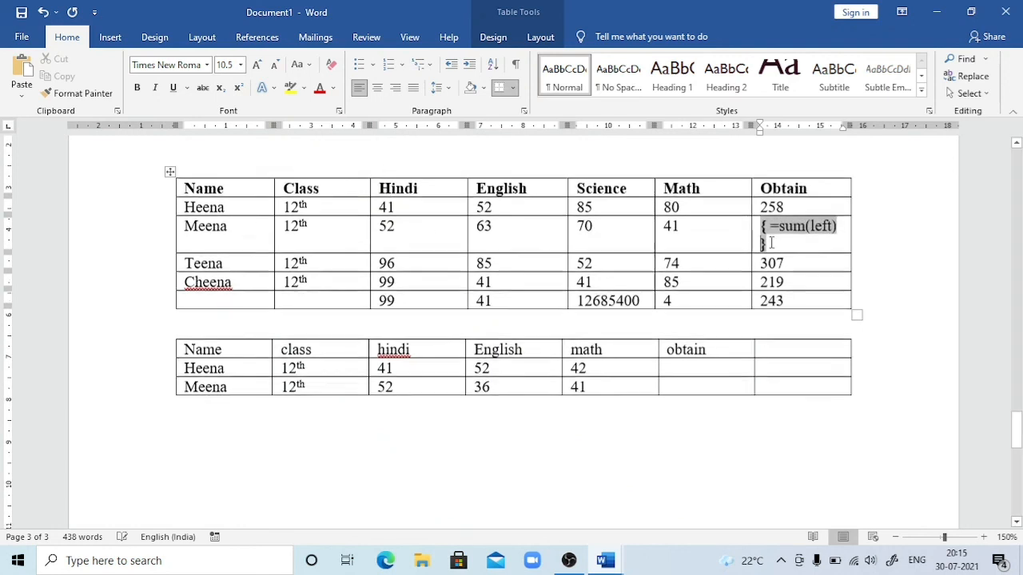
key("shift+F9")
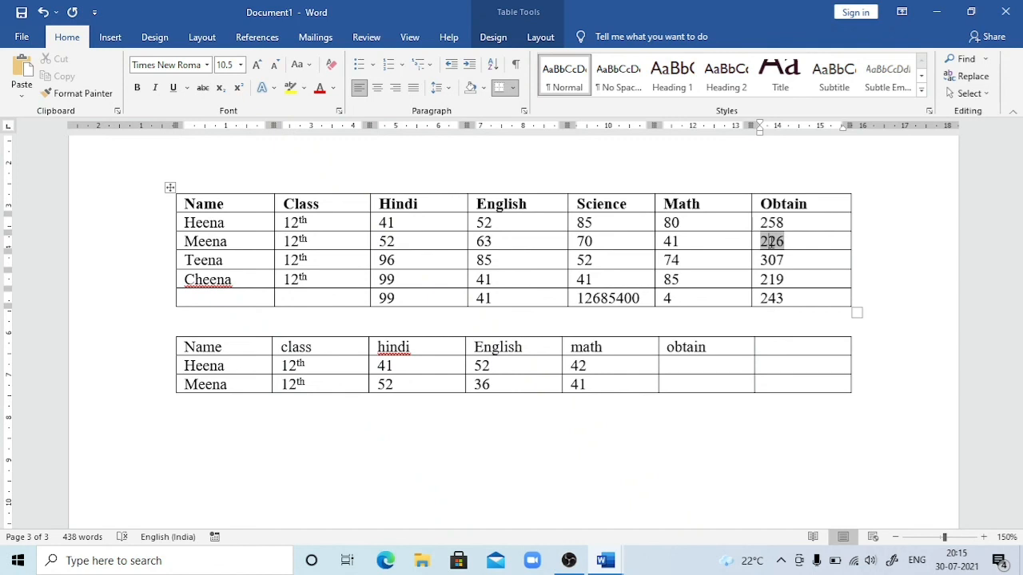
Step through the Obtain column's formula fields of the second, third and fourth students.
double_click(773, 249)
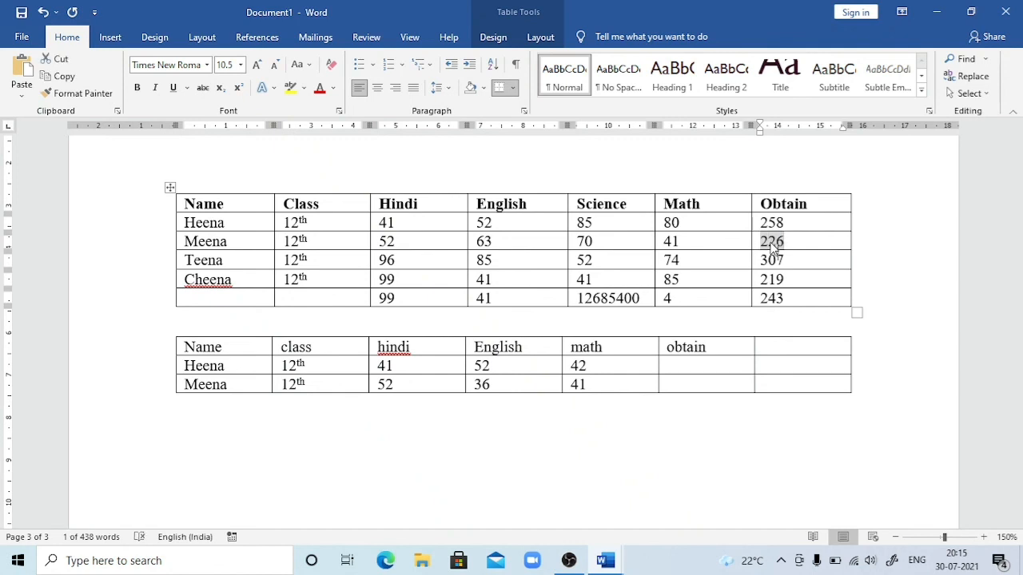
left_click(773, 260)
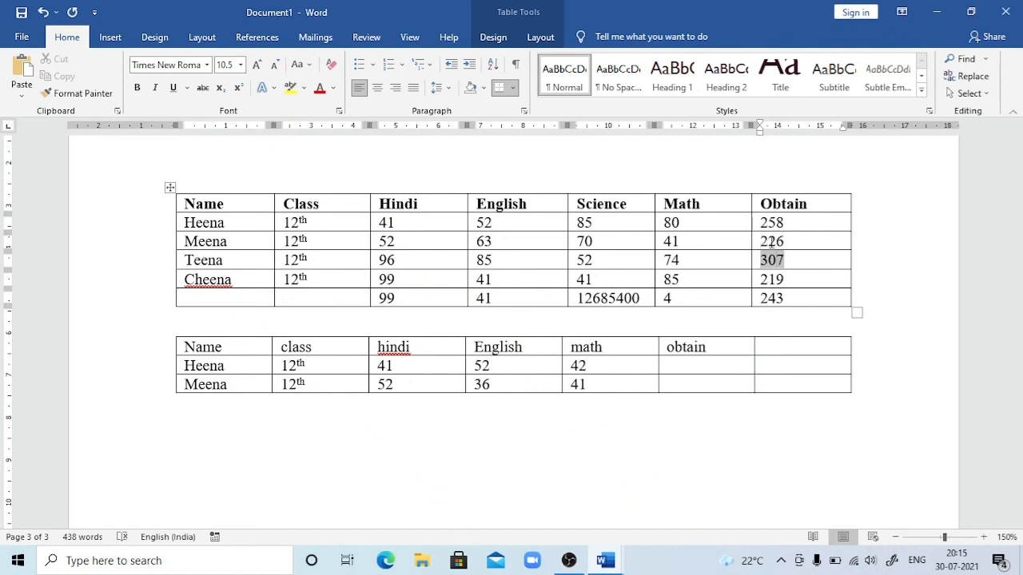
key("F9")
key("Up")
key("Down")
key("Down")
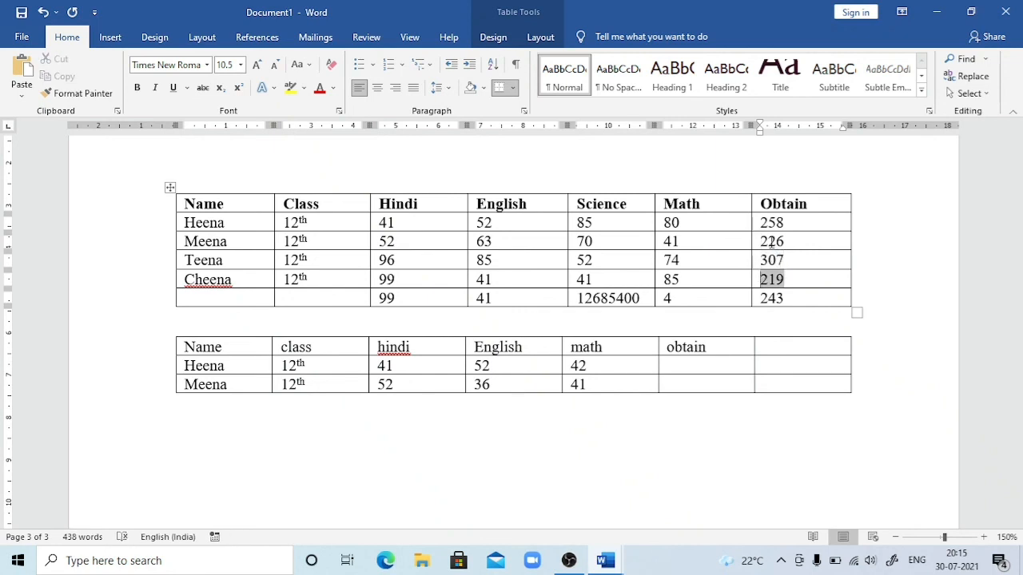
key("Up")
key("Right")
key("Right")
key("Left")
key("Left")
key("Right")
Return to the start of the document and review the F9 and F11 shortcut table down to the unlink field entry.
key("ctrl+Home")
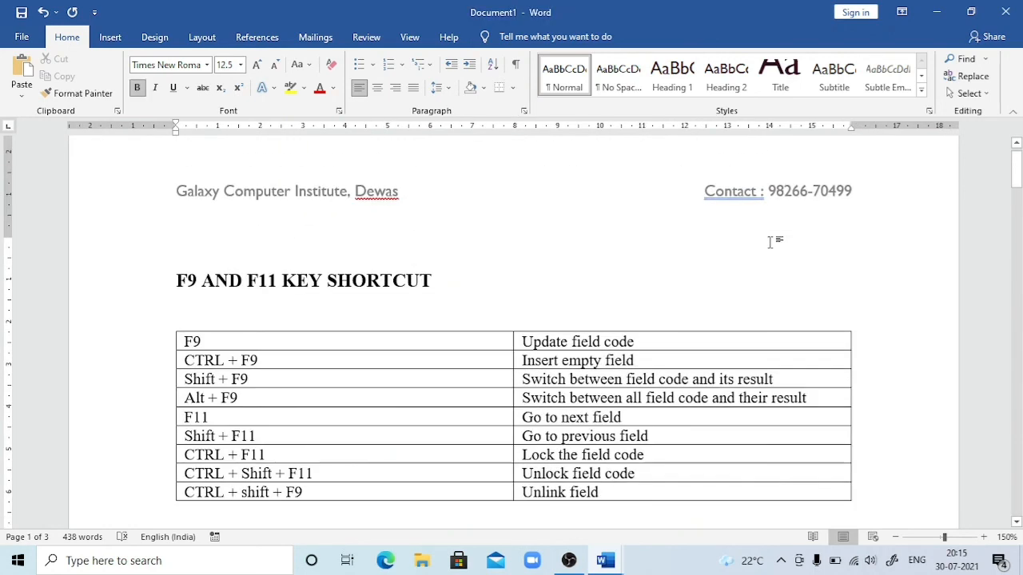
key("Down")
key("Down")
key("Down")
key("Down")
key("Down")
key("Down")
key("Down")
key("Down")
key("Down")
key("Down")
key("Down")
key("Down")
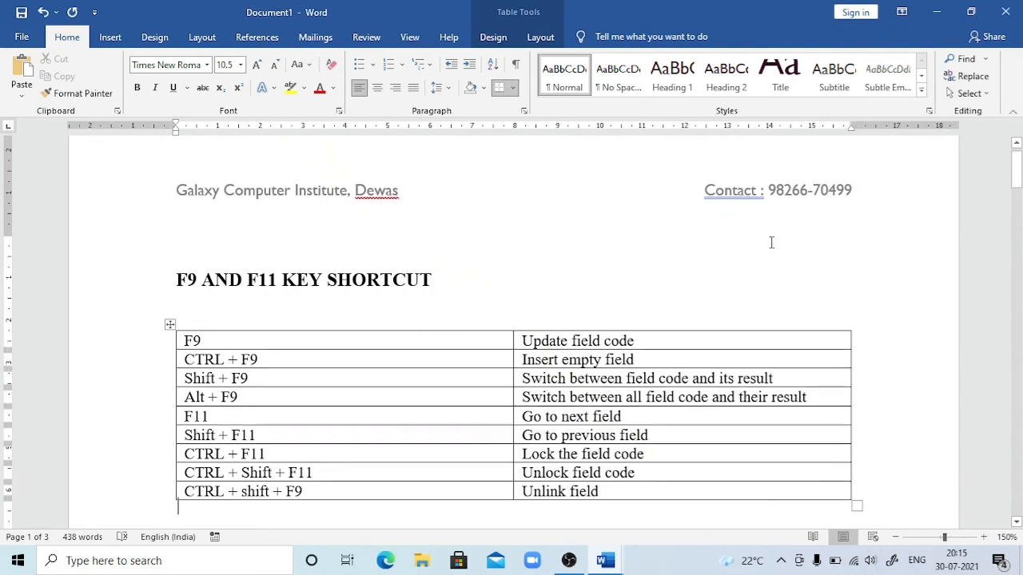
key("Up")
key("Up")
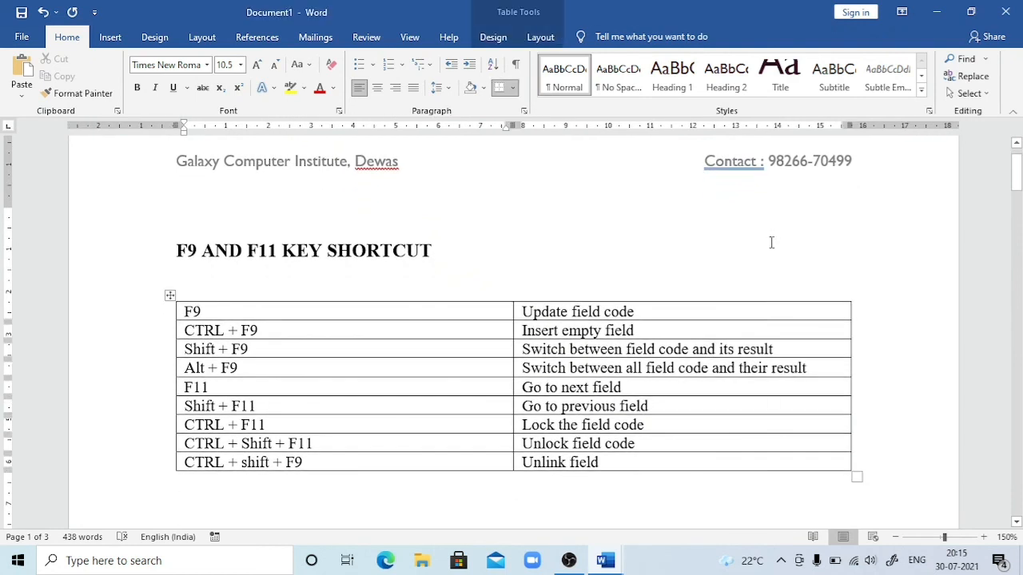